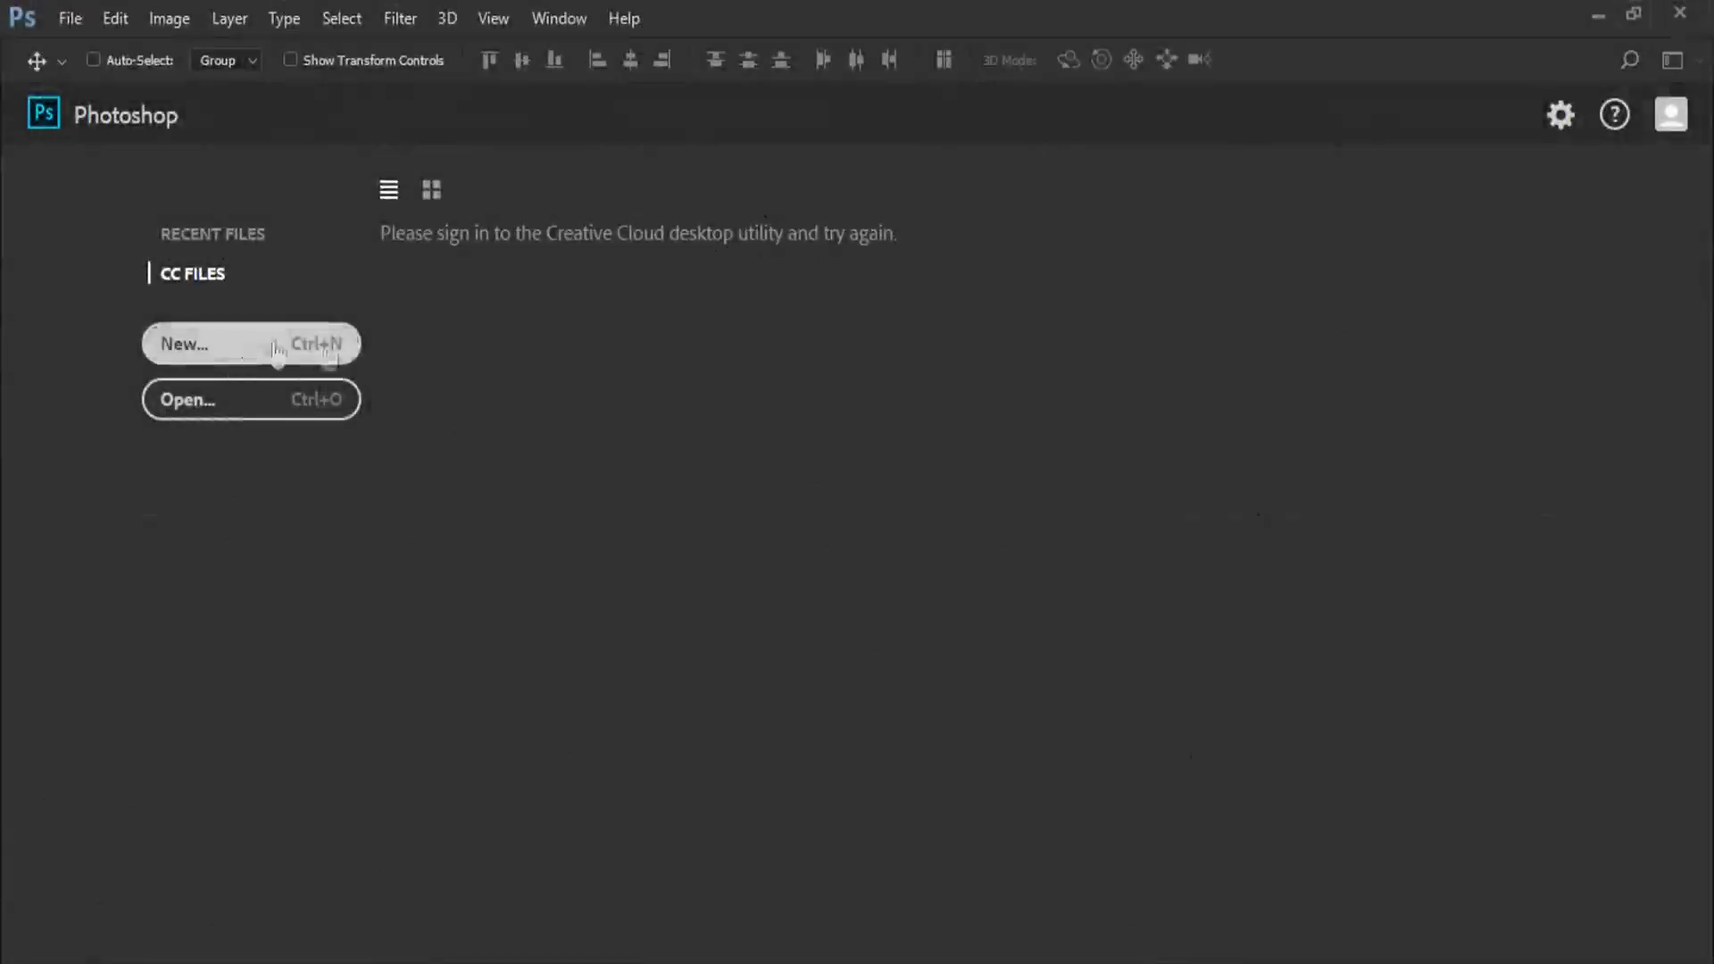
Step: Create a new 297 × 420 mm A3 CMYK document and fit the page in the window
{"action": "left_click", "coordinate": [328, 347]}
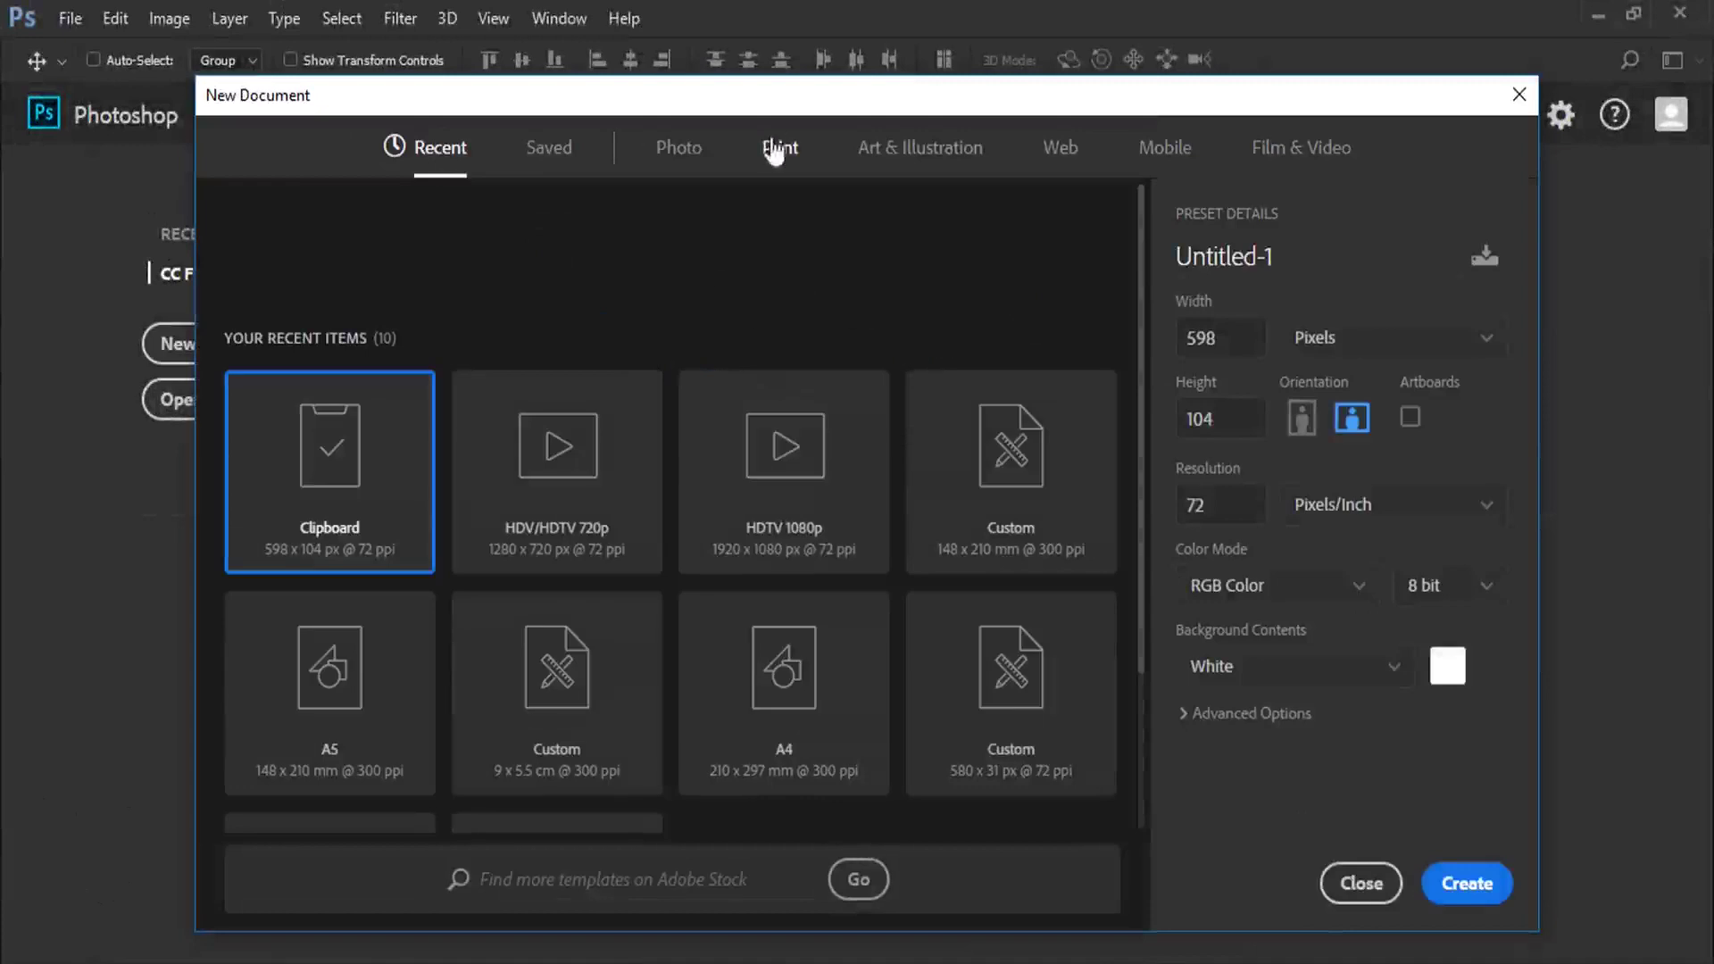
{"action": "left_click", "coordinate": [776, 150]}
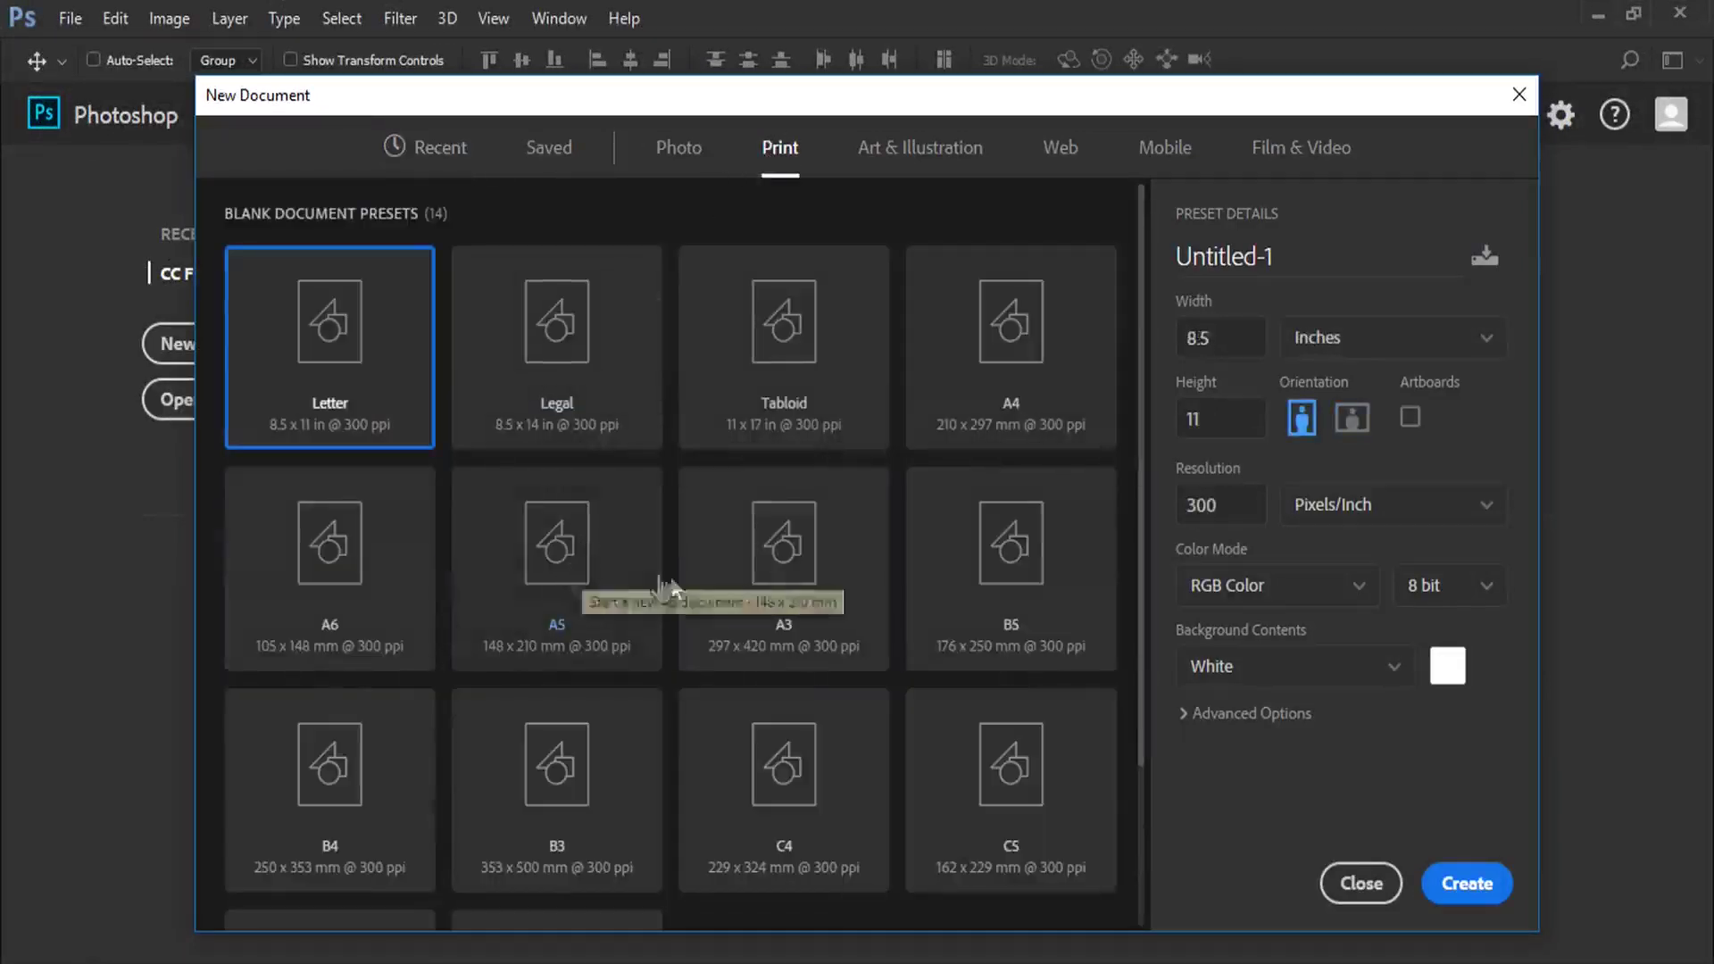
{"action": "left_click", "coordinate": [801, 585]}
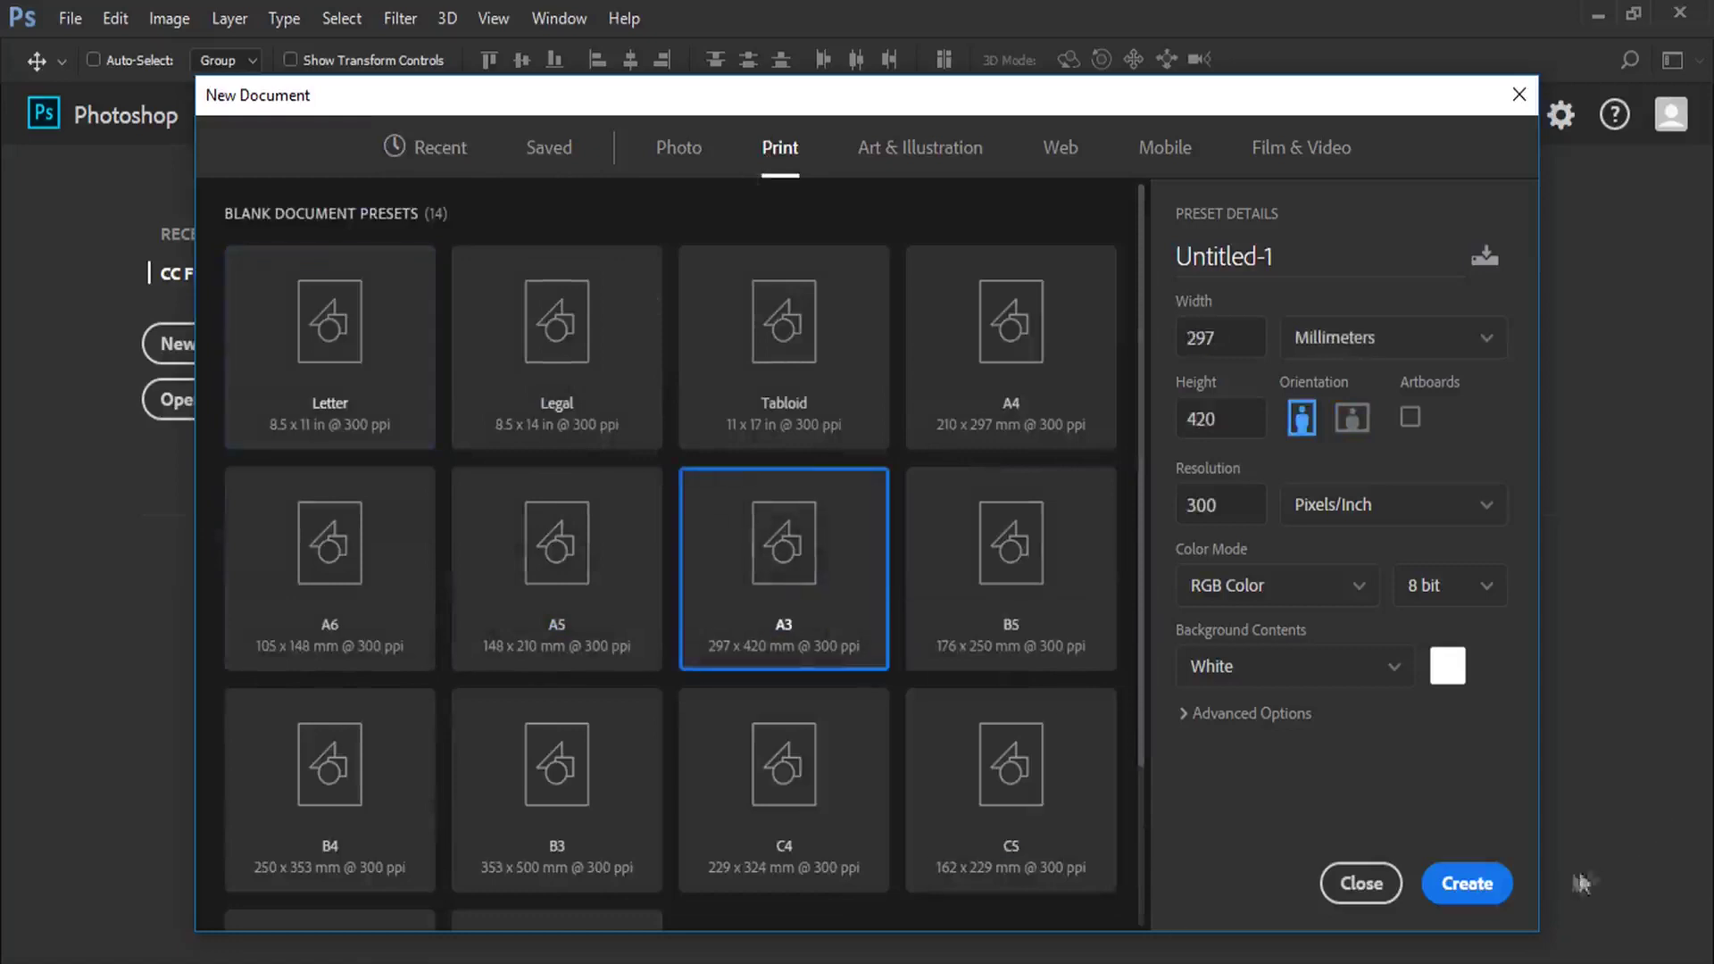
{"action": "key", "text": "Tab"}
{"action": "key", "text": "Tab"}
{"action": "left_click", "coordinate": [1223, 594]}
{"action": "left_click", "coordinate": [1240, 767]}
{"action": "left_click", "coordinate": [1457, 870]}
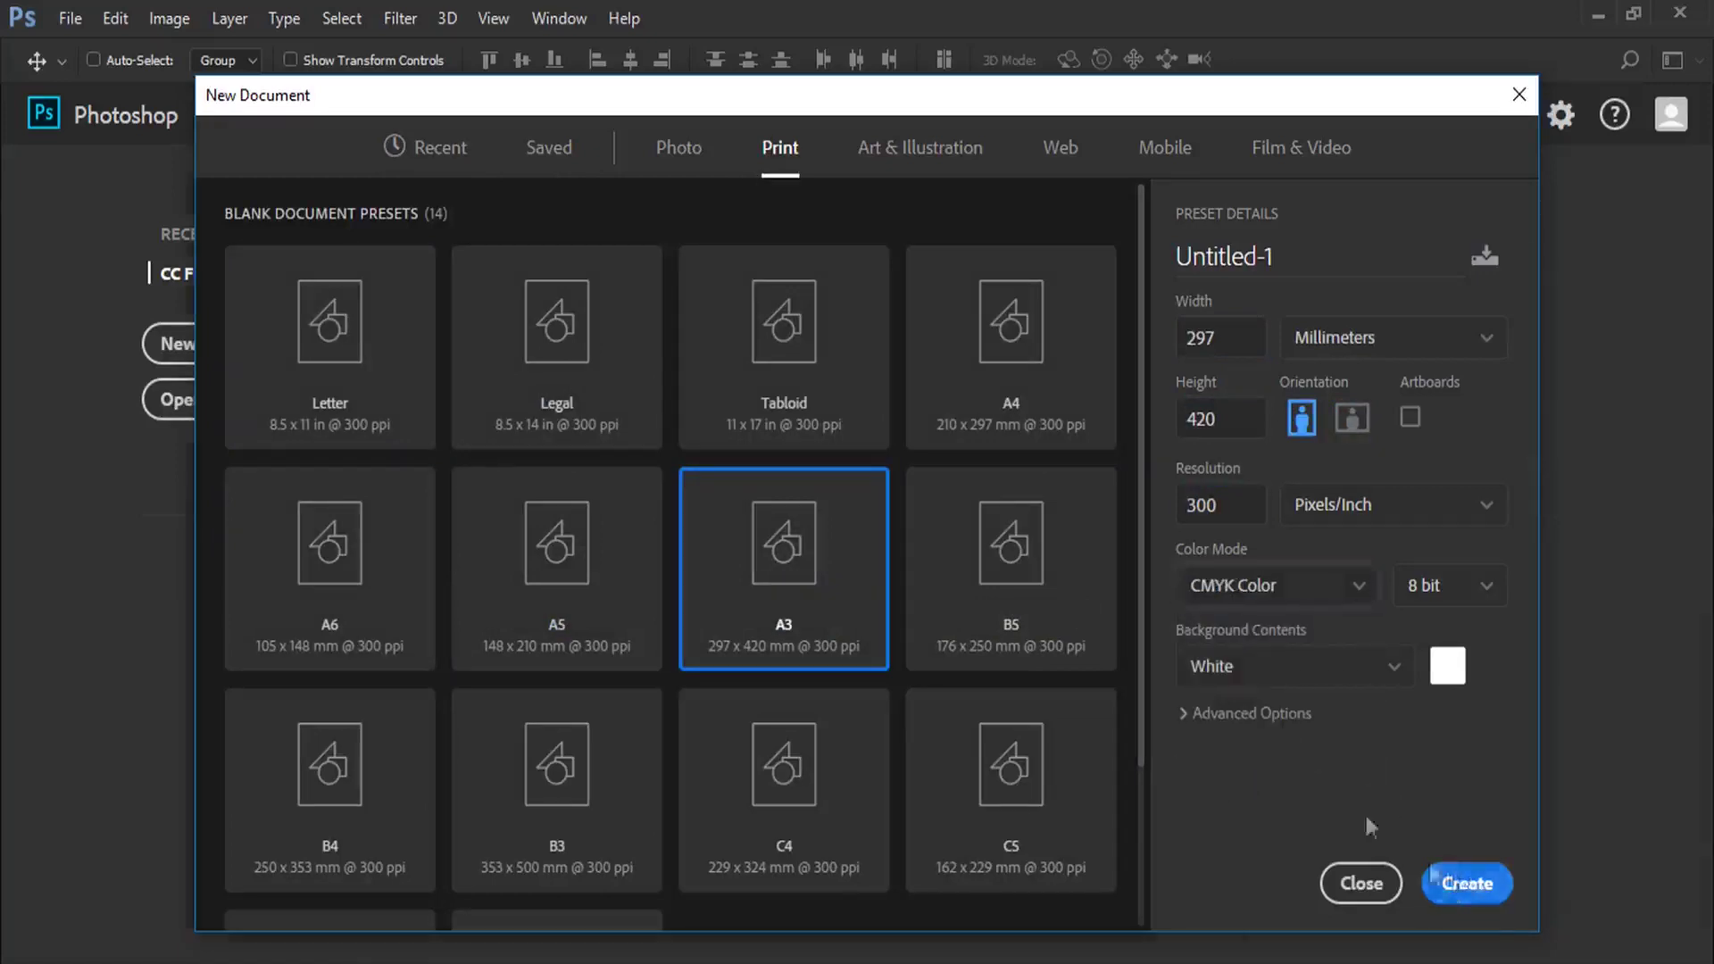
{"action": "left_click", "coordinate": [496, 18]}
{"action": "left_click", "coordinate": [683, 273]}
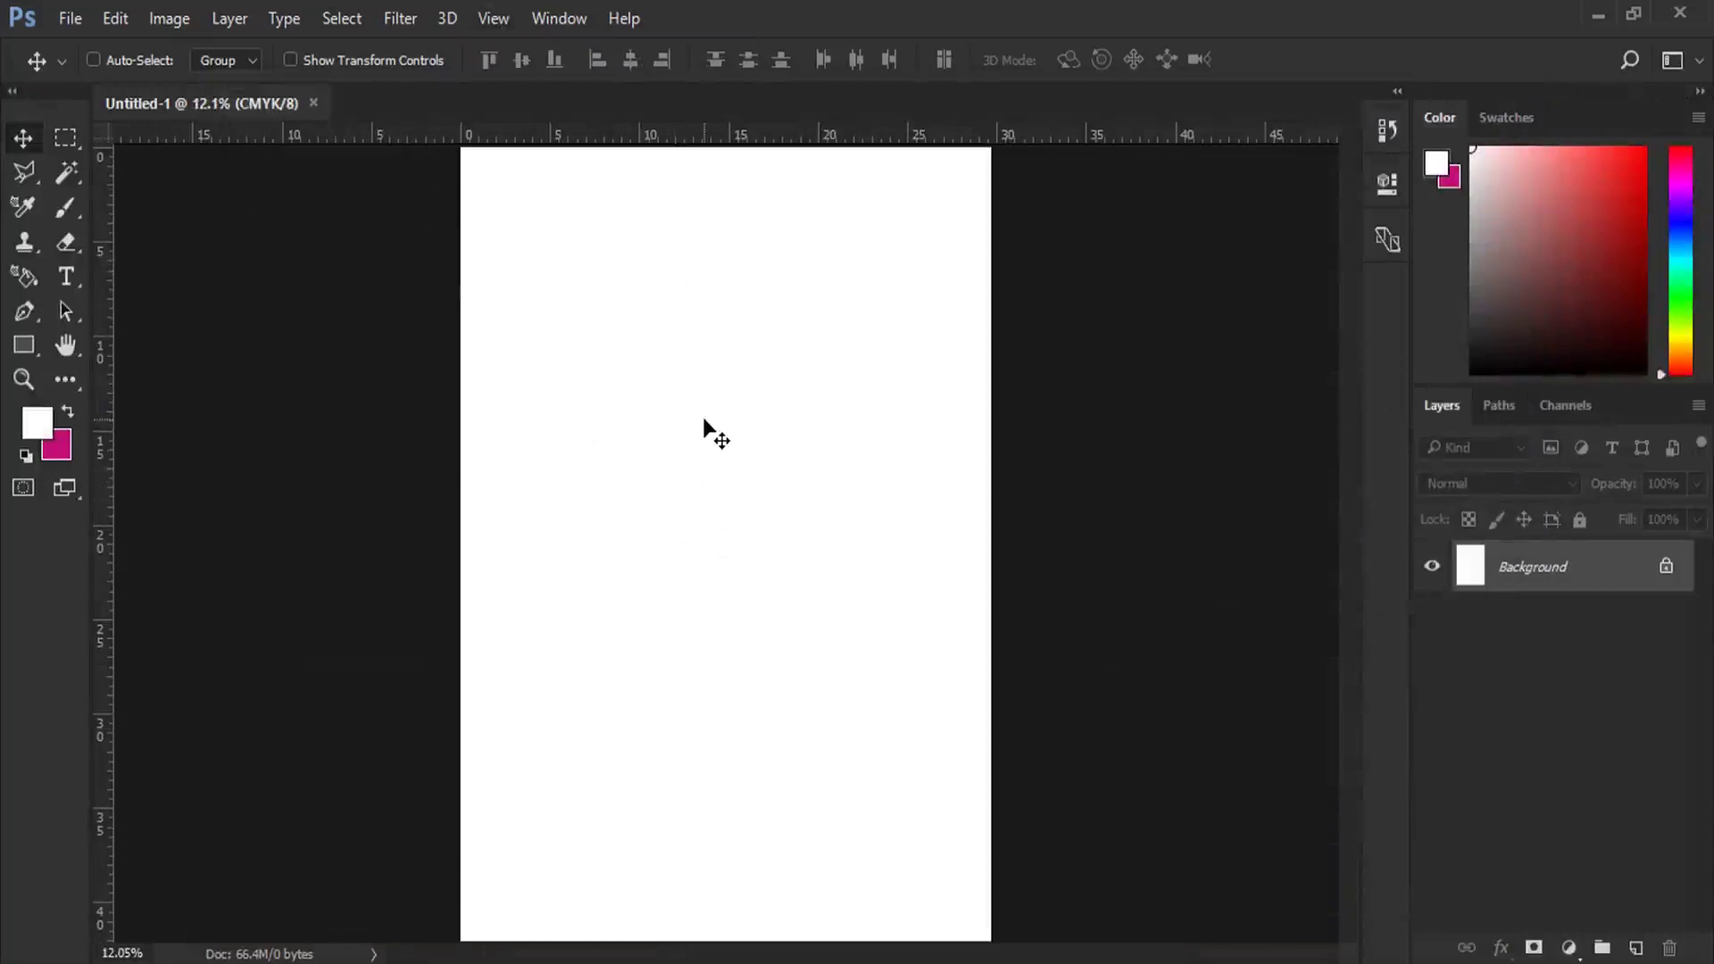
Step: Draw a triangle shape on a new layer from the top edge to the lower-left corner
{"action": "left_click", "coordinate": [25, 312]}
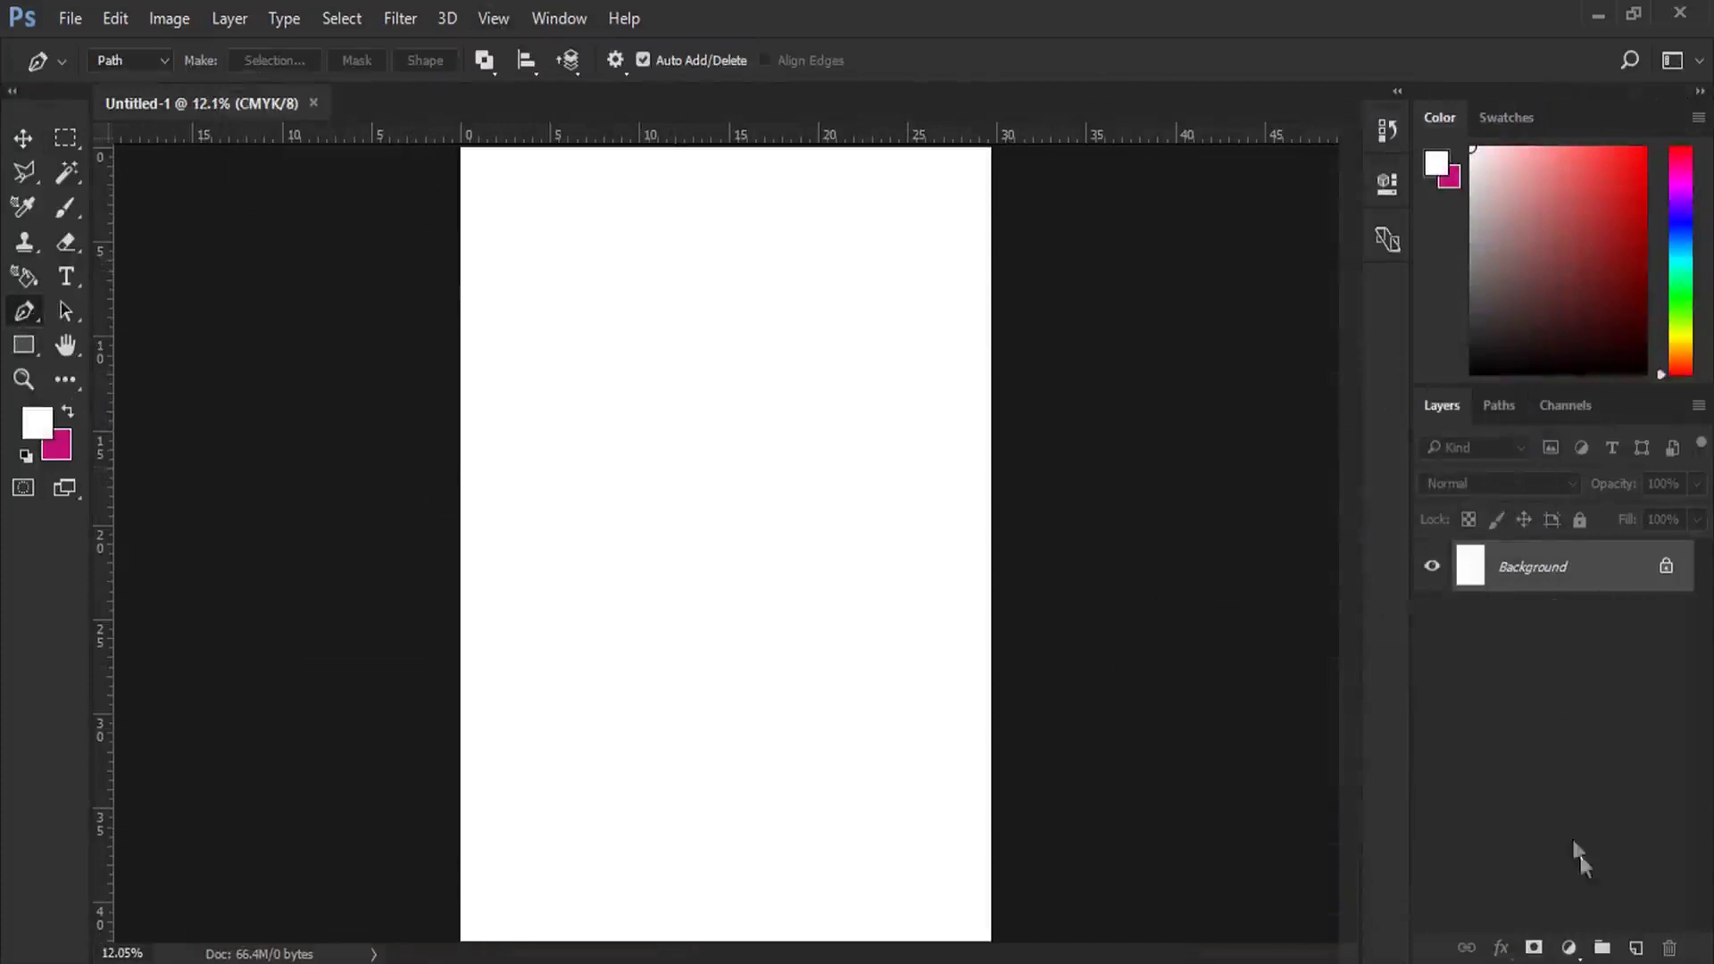
{"action": "left_click", "coordinate": [1636, 947]}
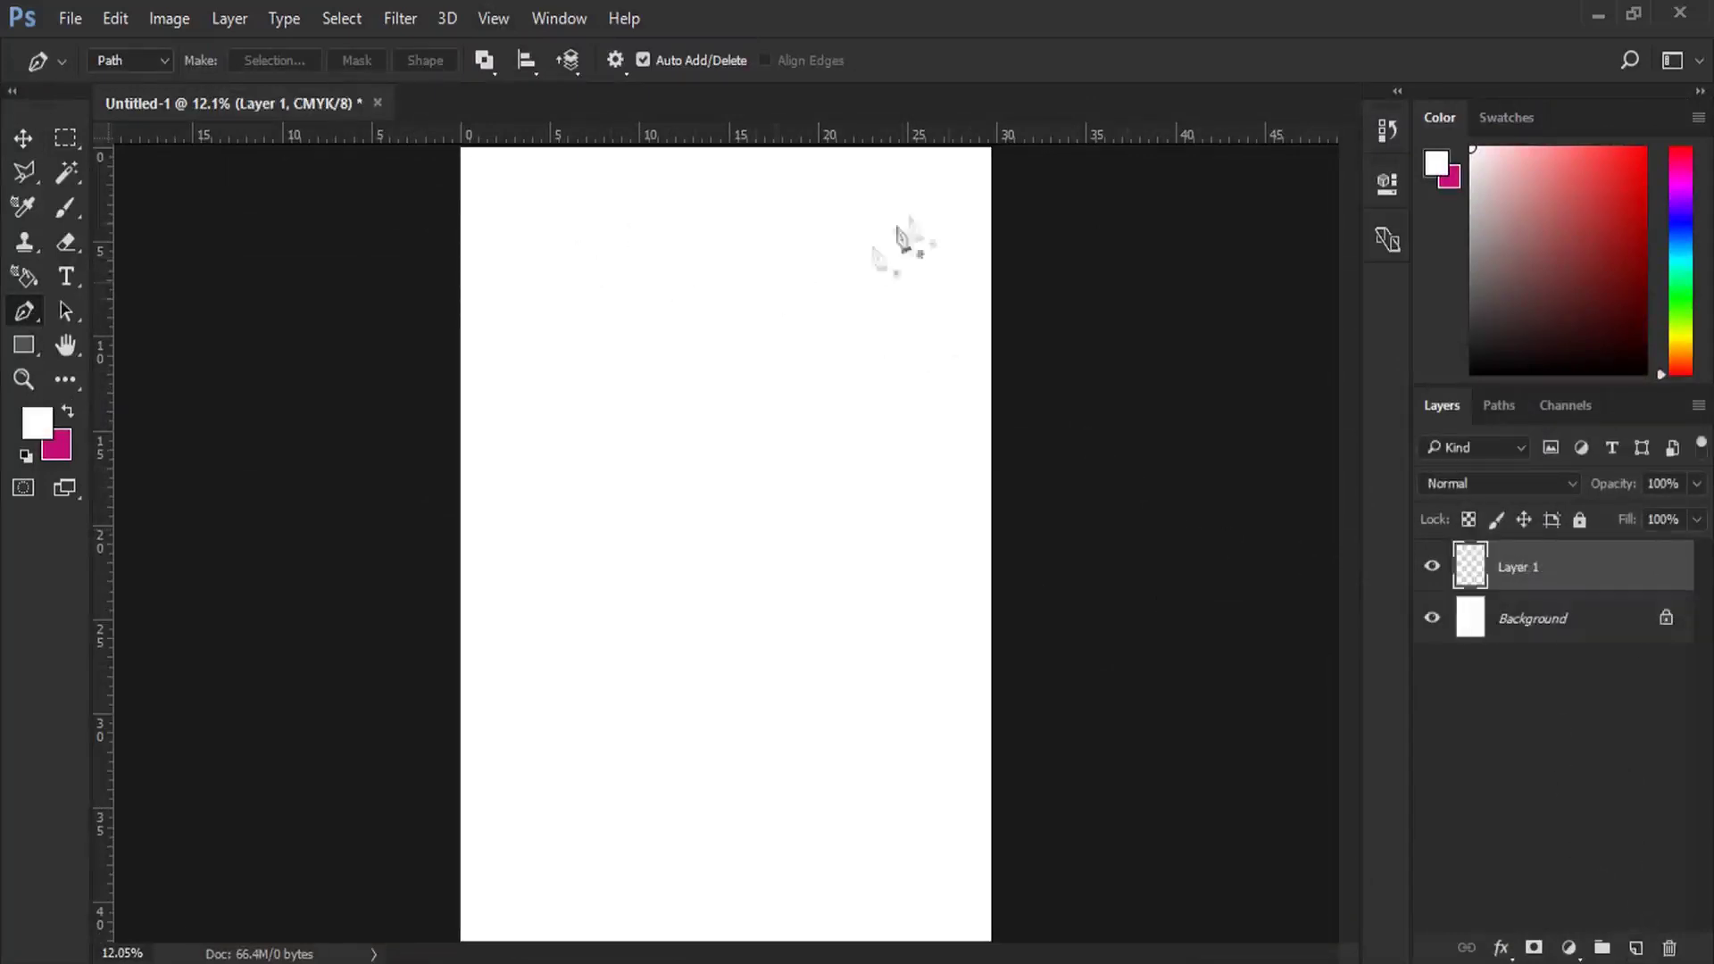
{"action": "left_click", "coordinate": [924, 148]}
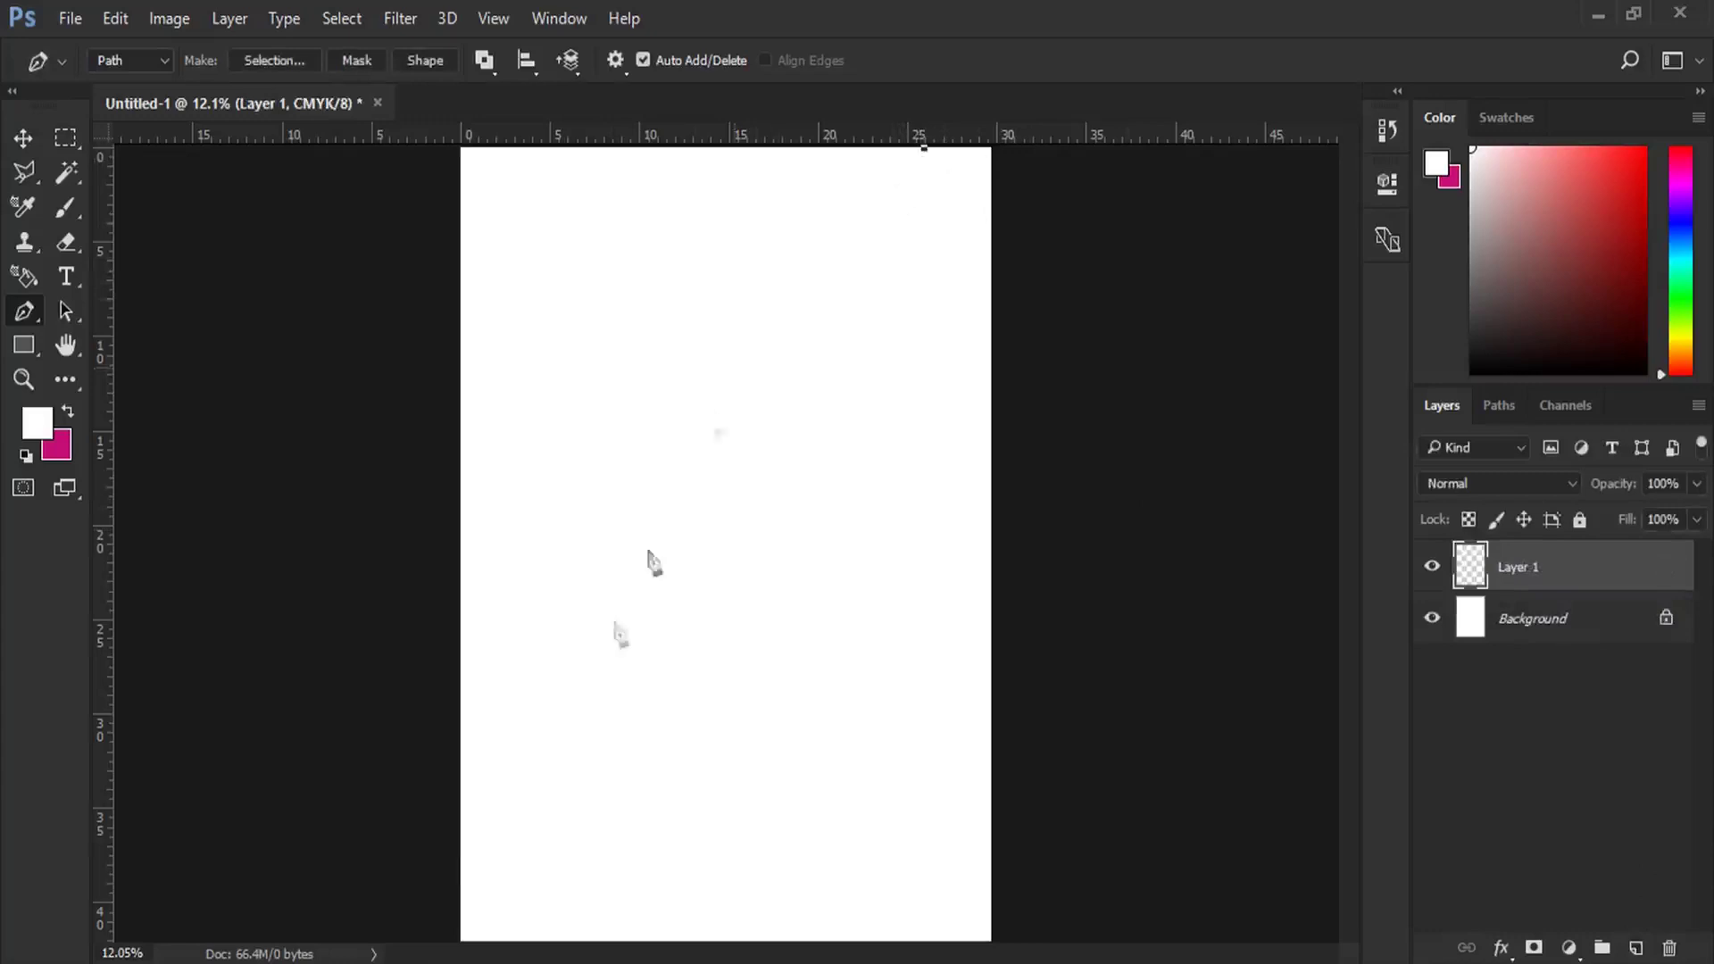
{"action": "left_click", "coordinate": [453, 857]}
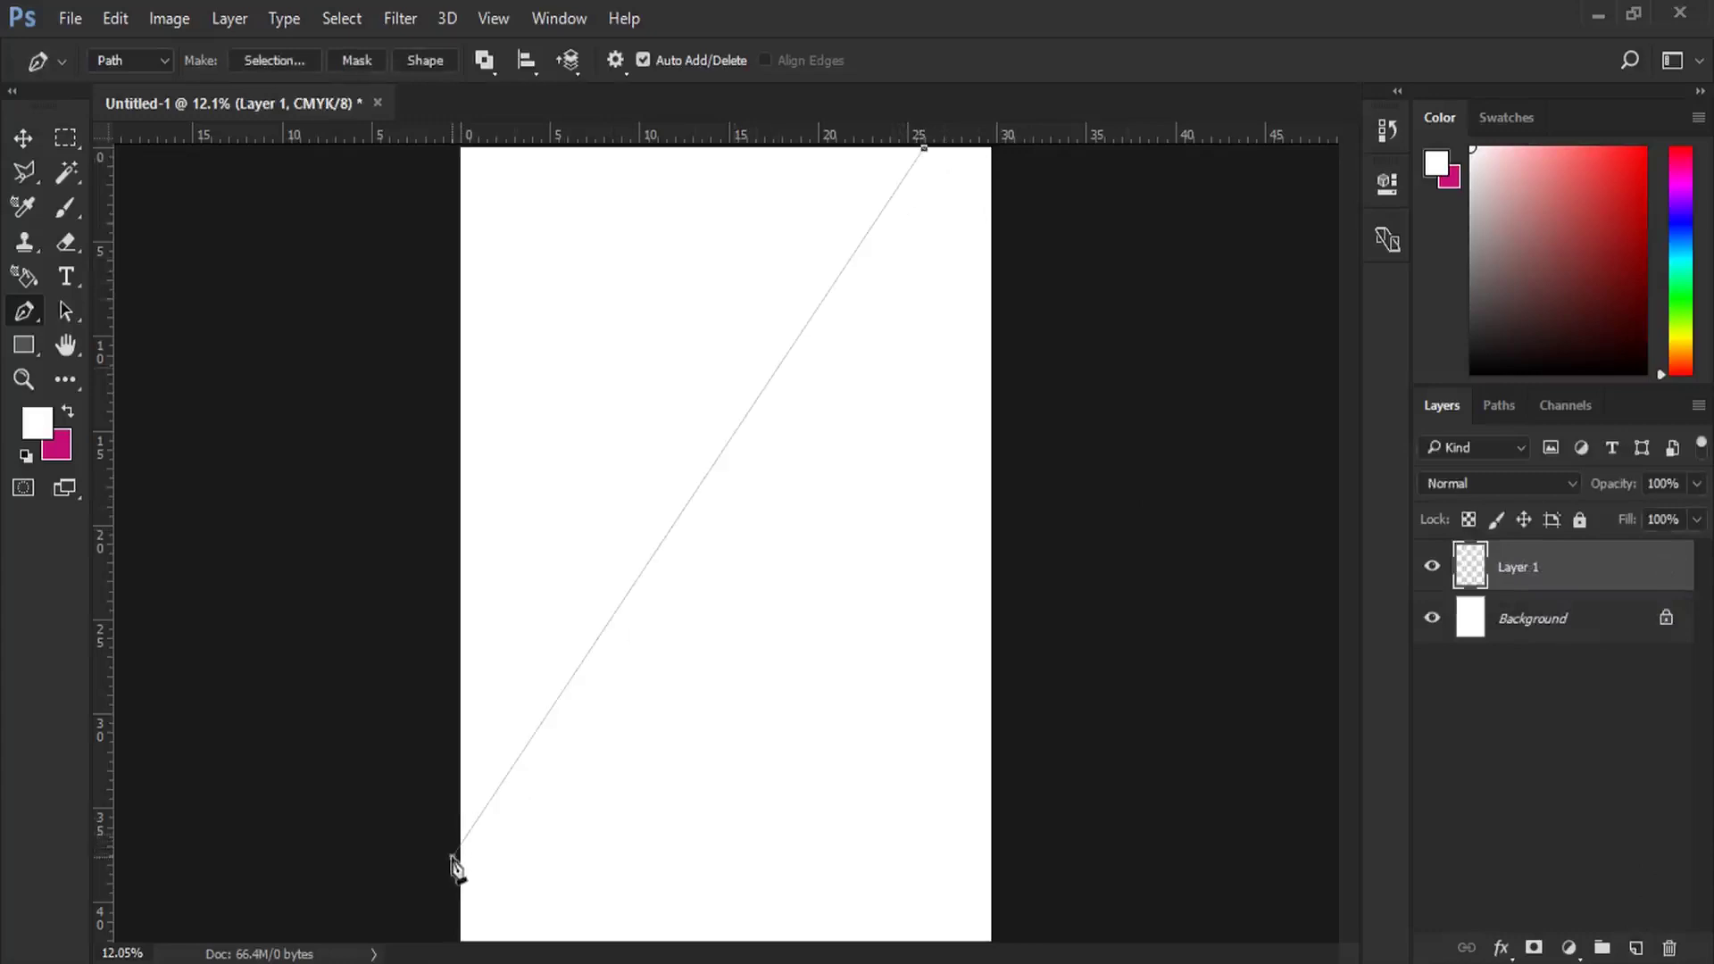
{"action": "left_click", "coordinate": [453, 150]}
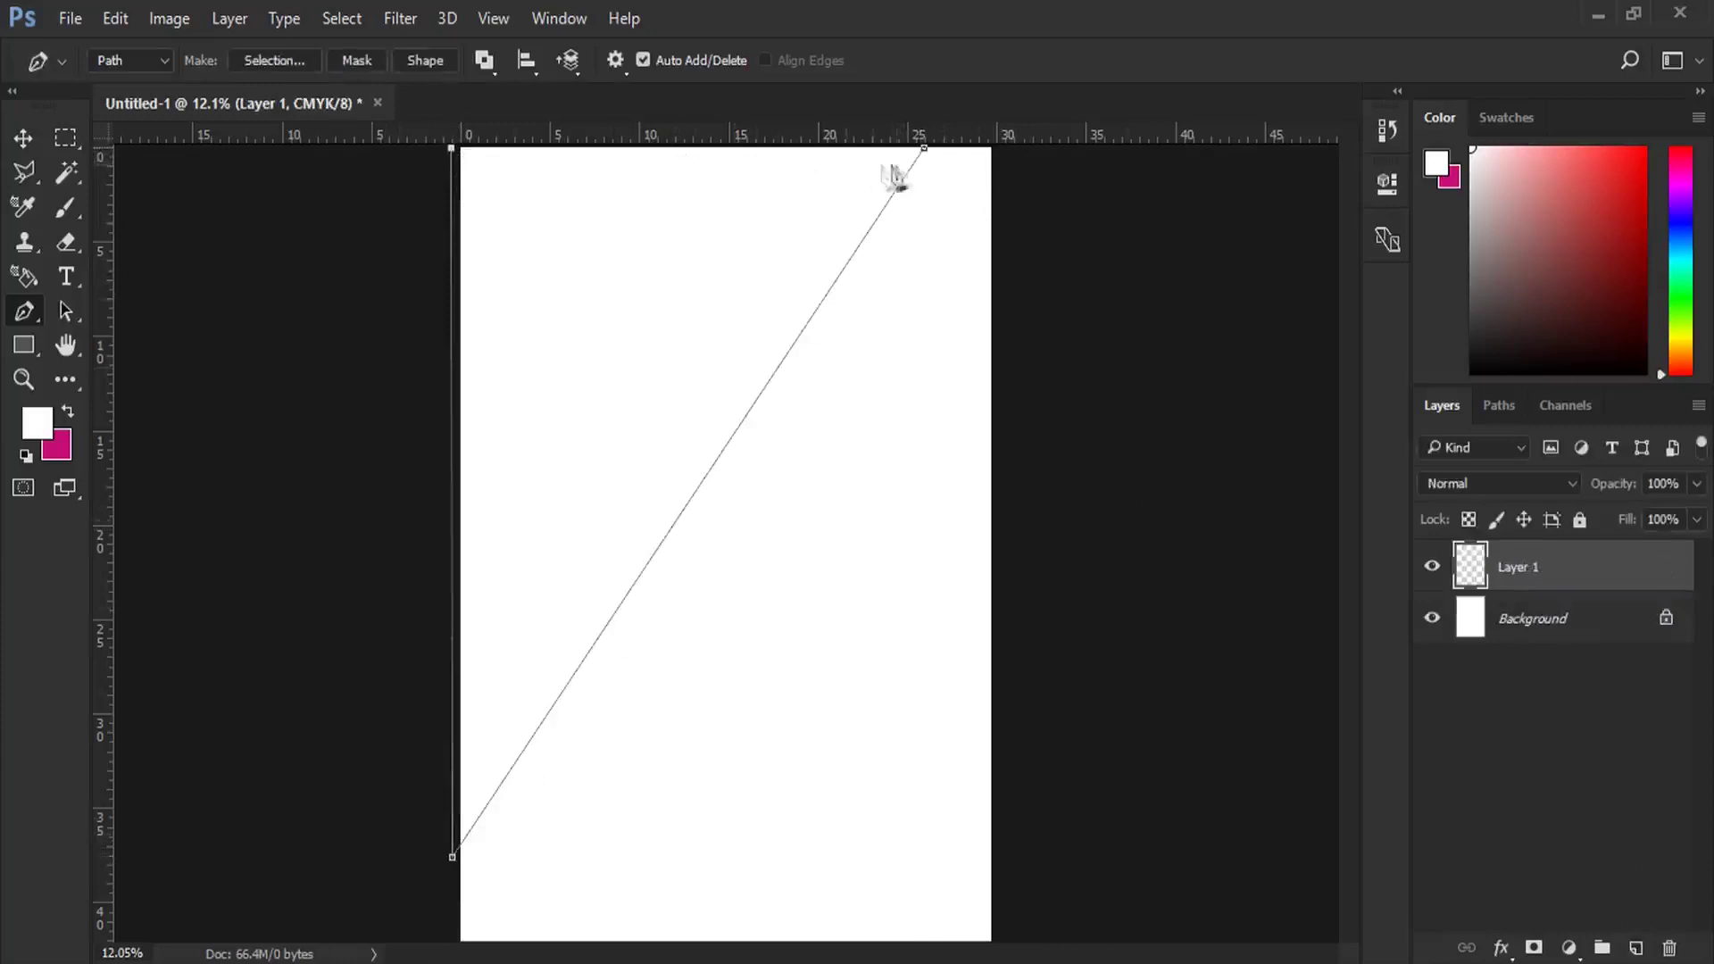
{"action": "left_click", "coordinate": [421, 63]}
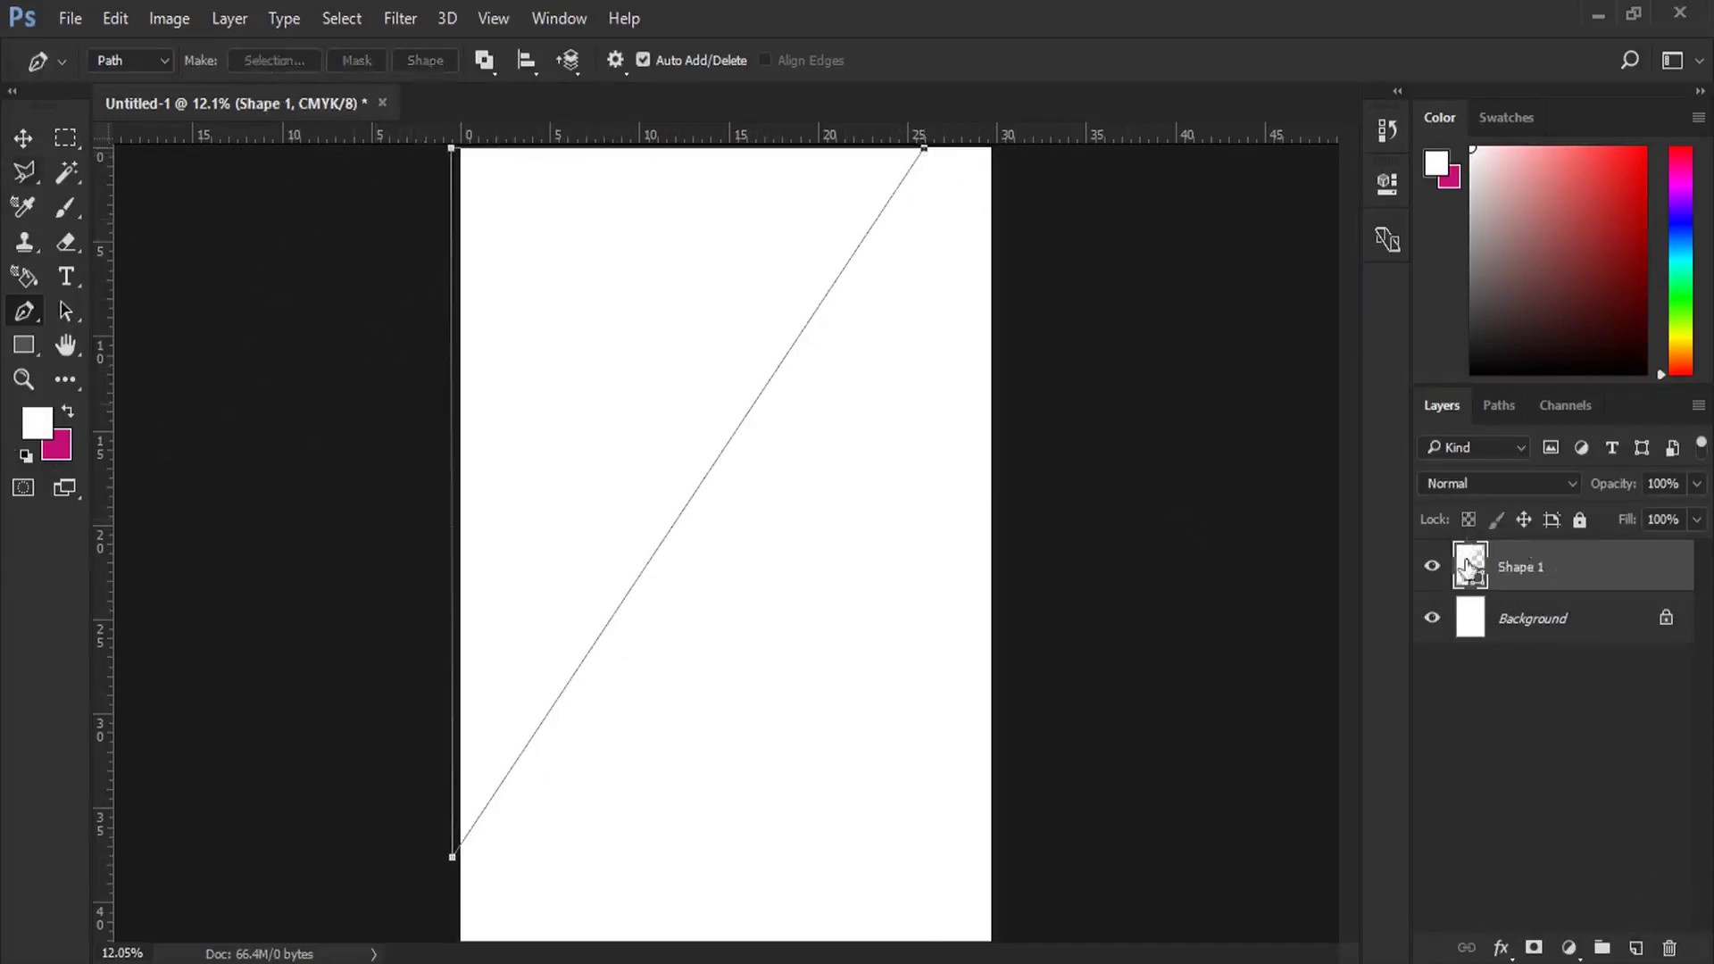
Step: Fill the triangle shape with red cc2027
{"action": "double_click", "coordinate": [1467, 567]}
{"action": "left_click", "coordinate": [1318, 241]}
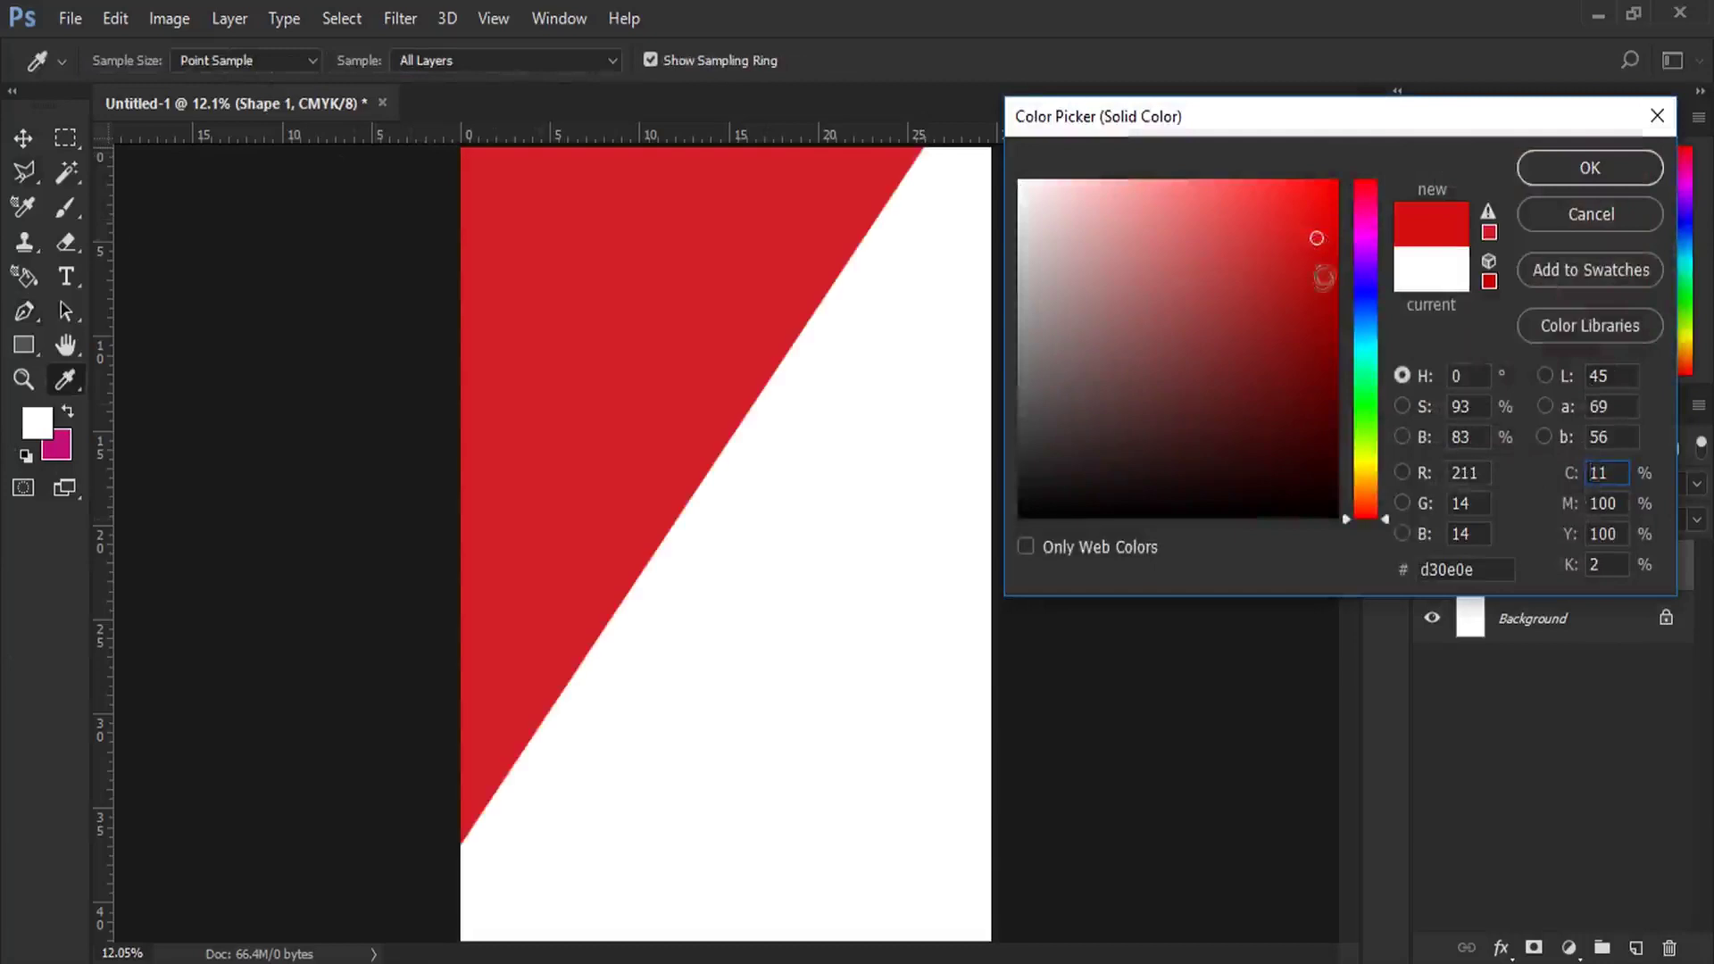
{"action": "left_click", "coordinate": [1324, 278]}
{"action": "left_click", "coordinate": [1326, 242]}
{"action": "left_click", "coordinate": [1487, 212]}
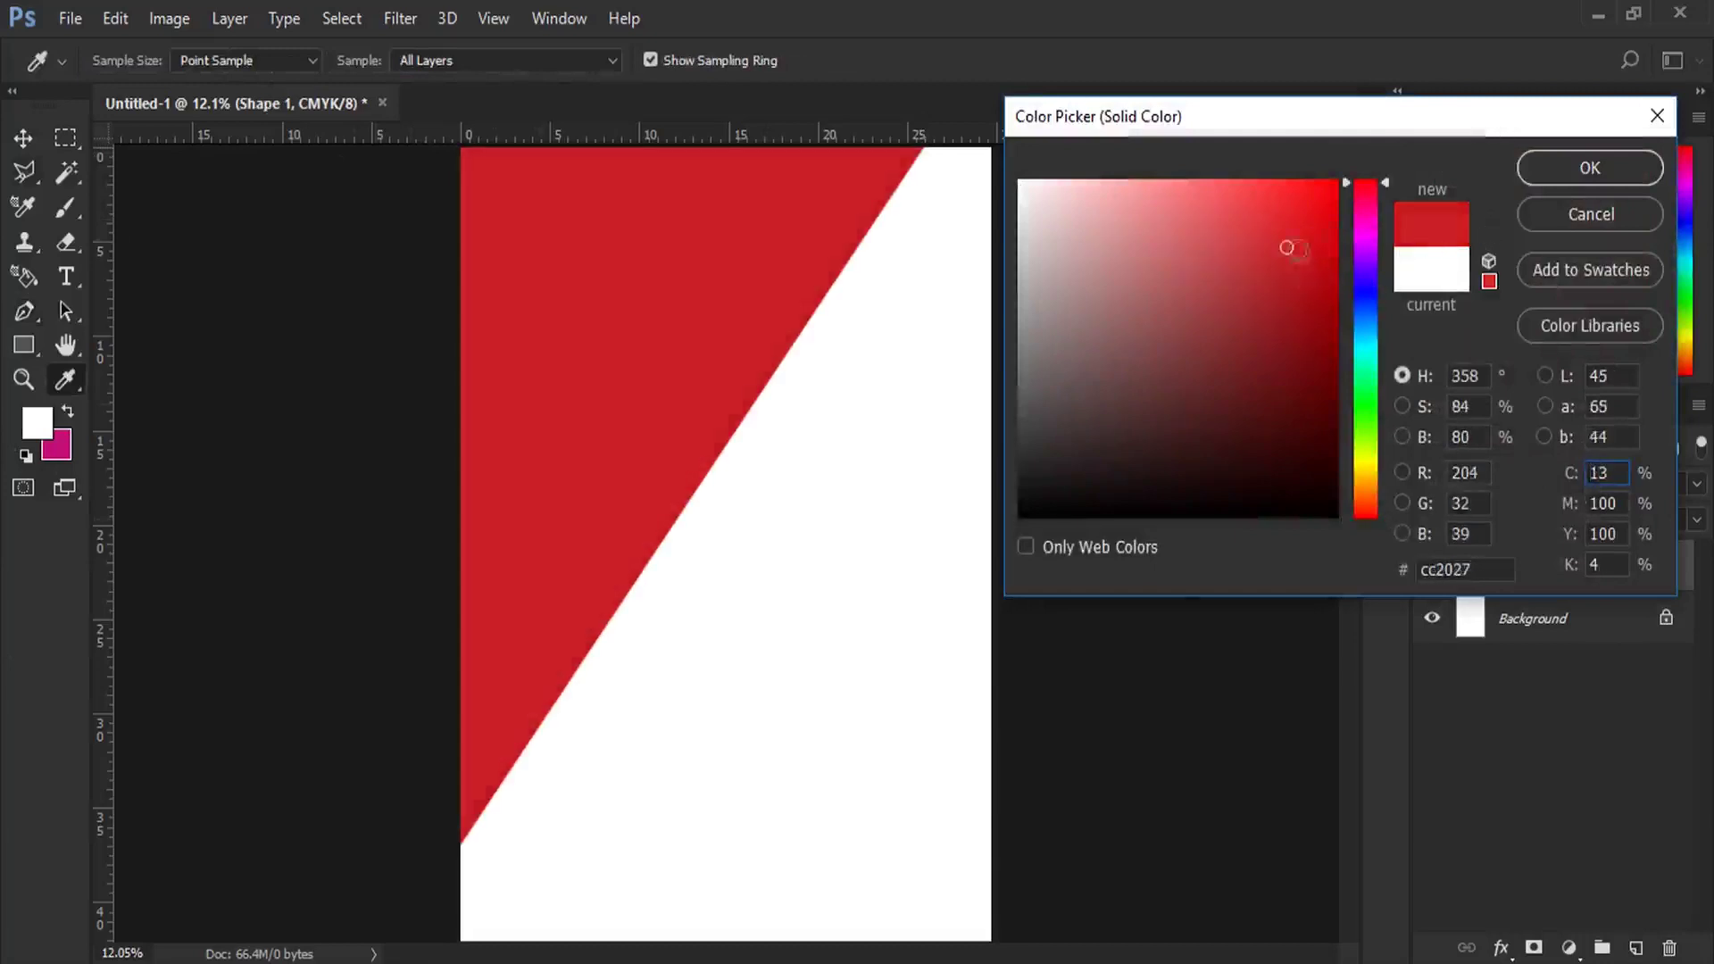
{"action": "left_click", "coordinate": [1558, 172]}
{"action": "key", "text": "v"}
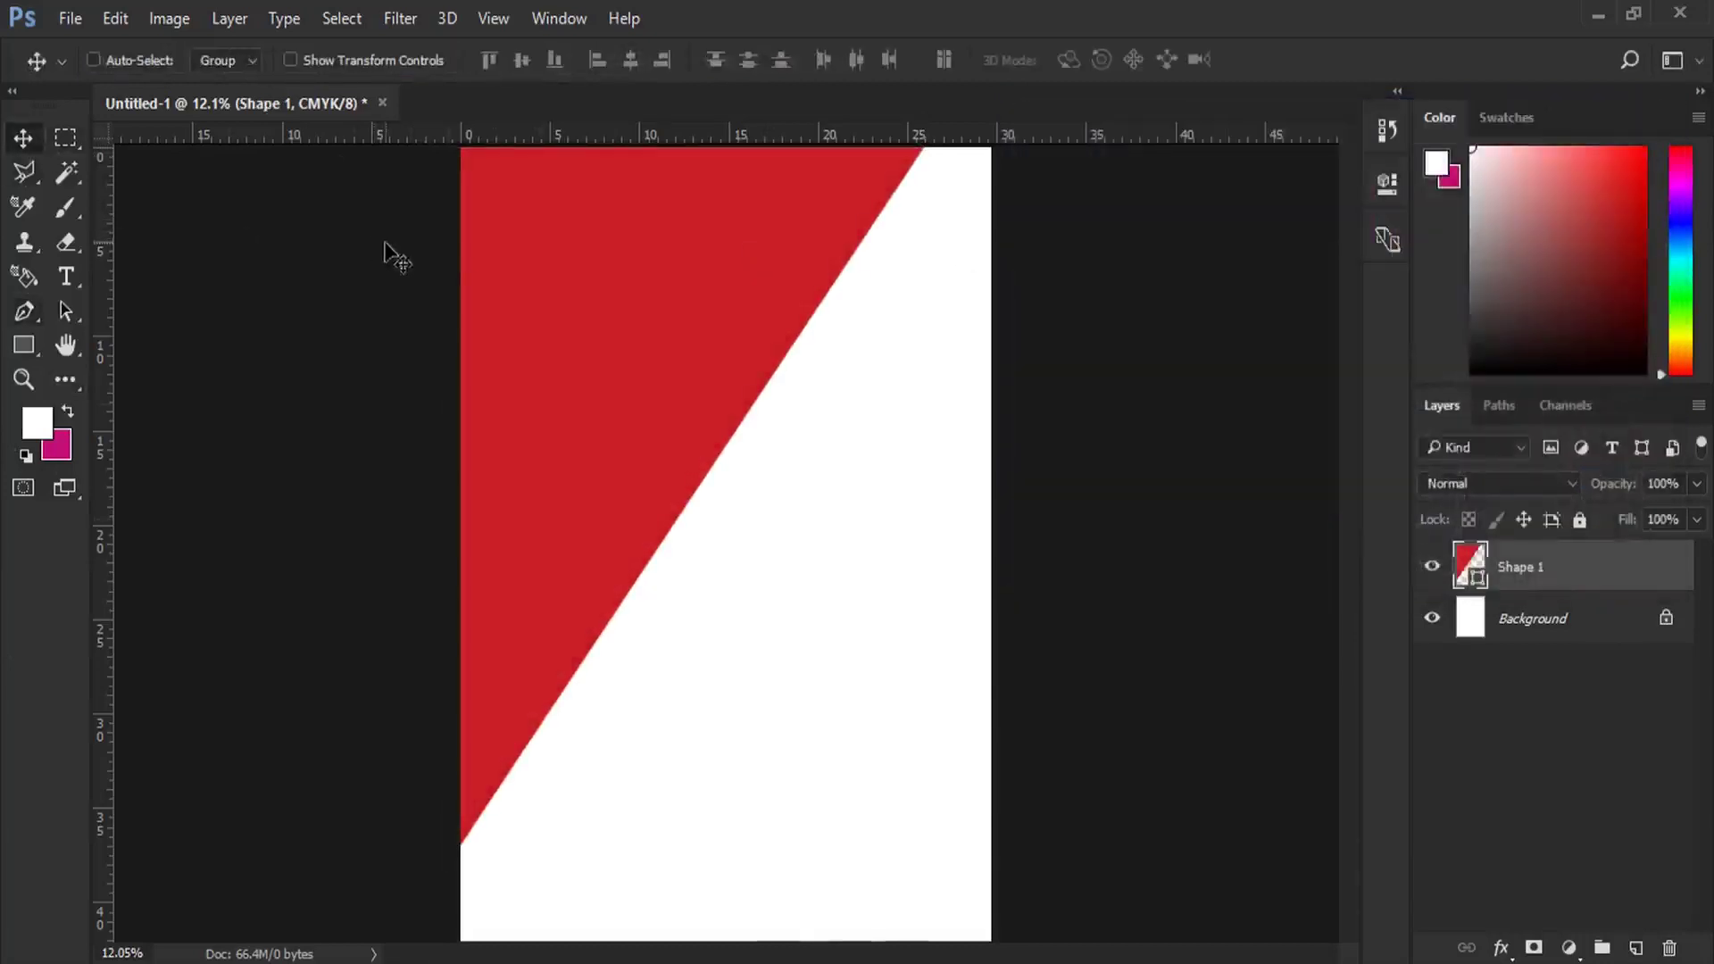
Step: Draw a shape on a new layer above Background covering the page's right and lower area
{"action": "left_click", "coordinate": [1581, 628]}
{"action": "left_click", "coordinate": [1636, 947]}
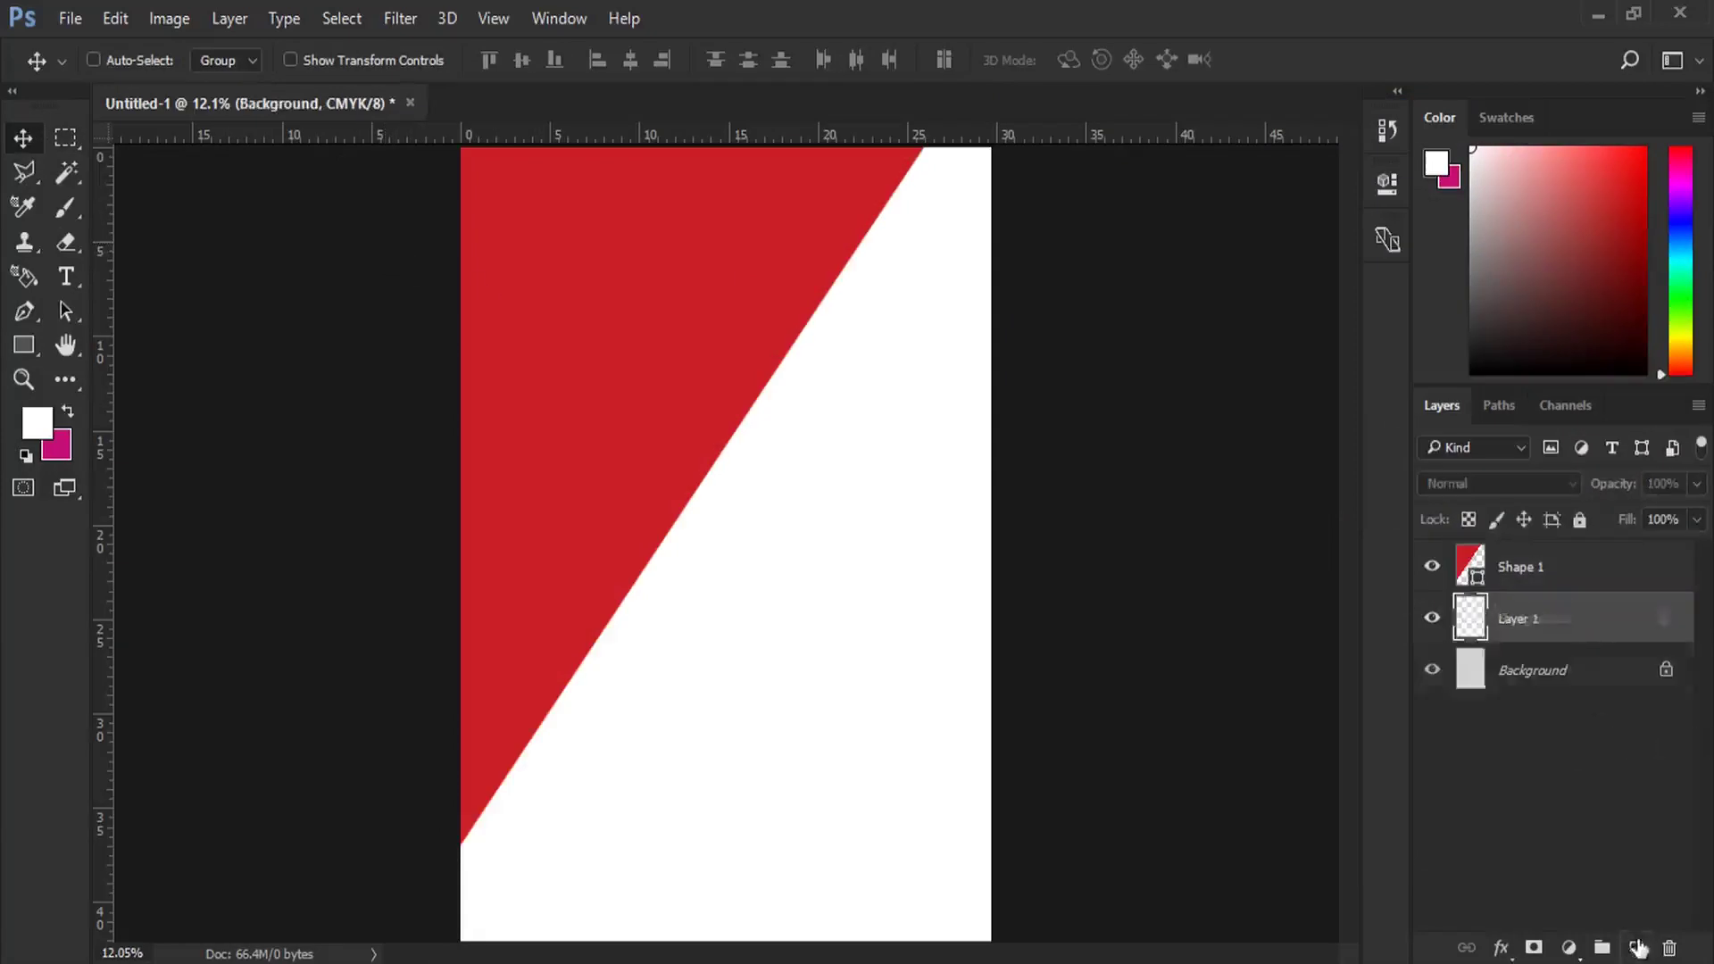
{"action": "key", "text": "p"}
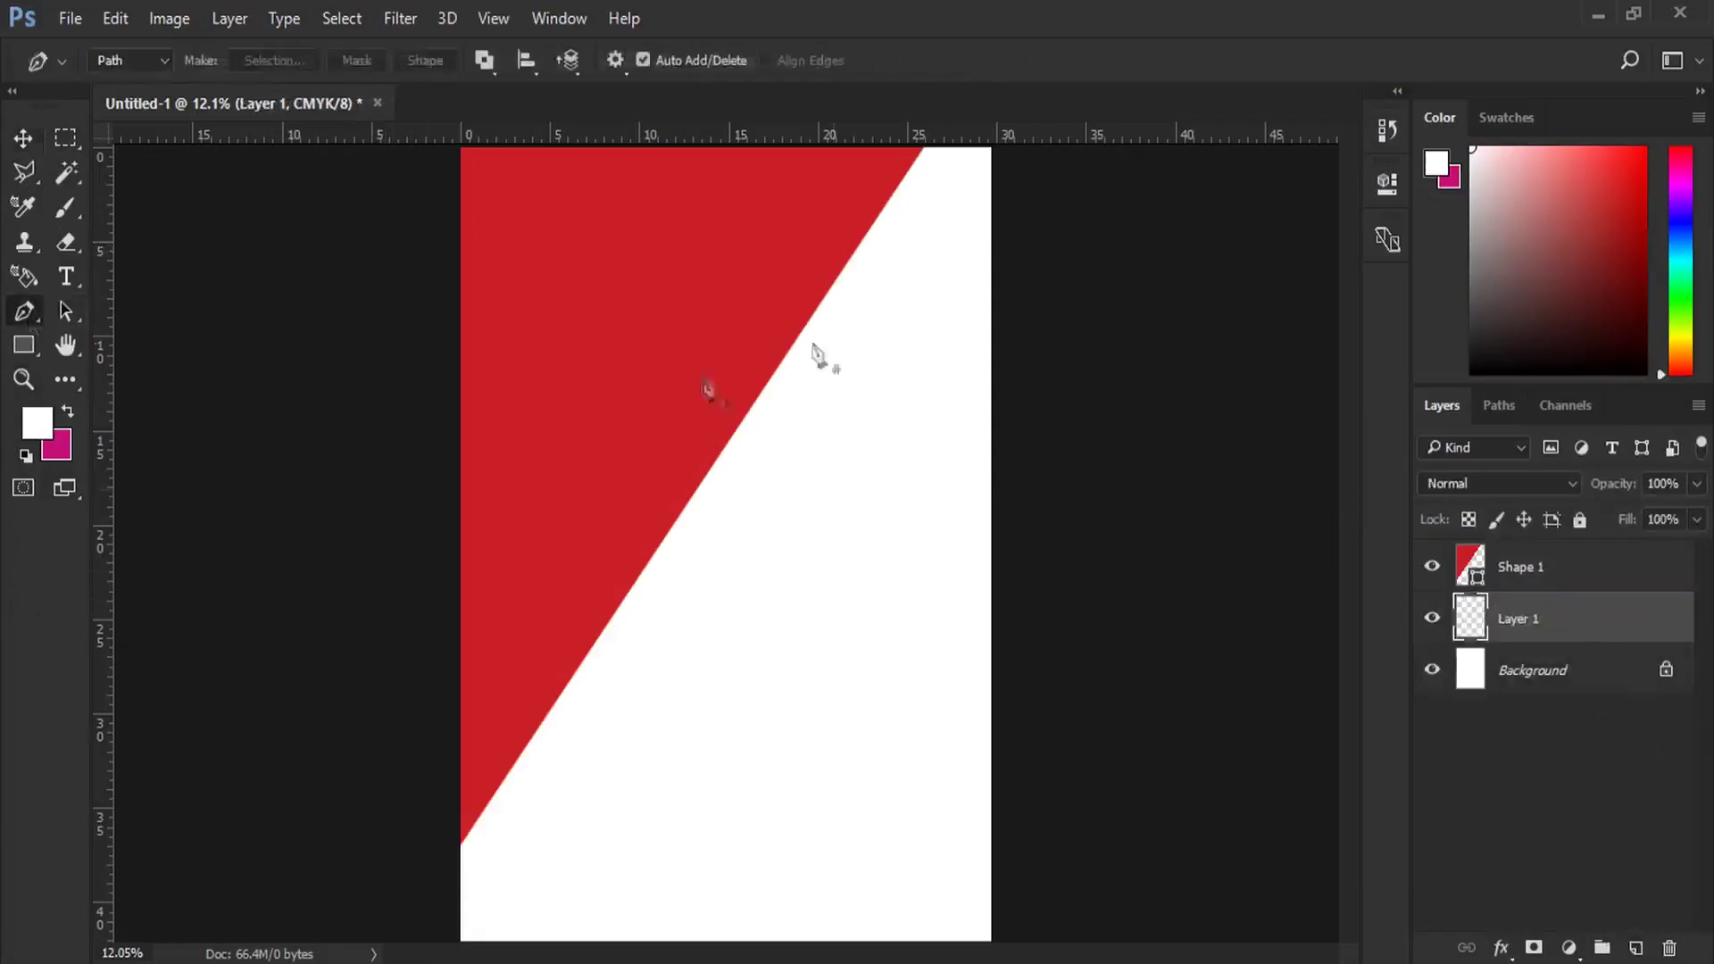
{"action": "left_click", "coordinate": [440, 819]}
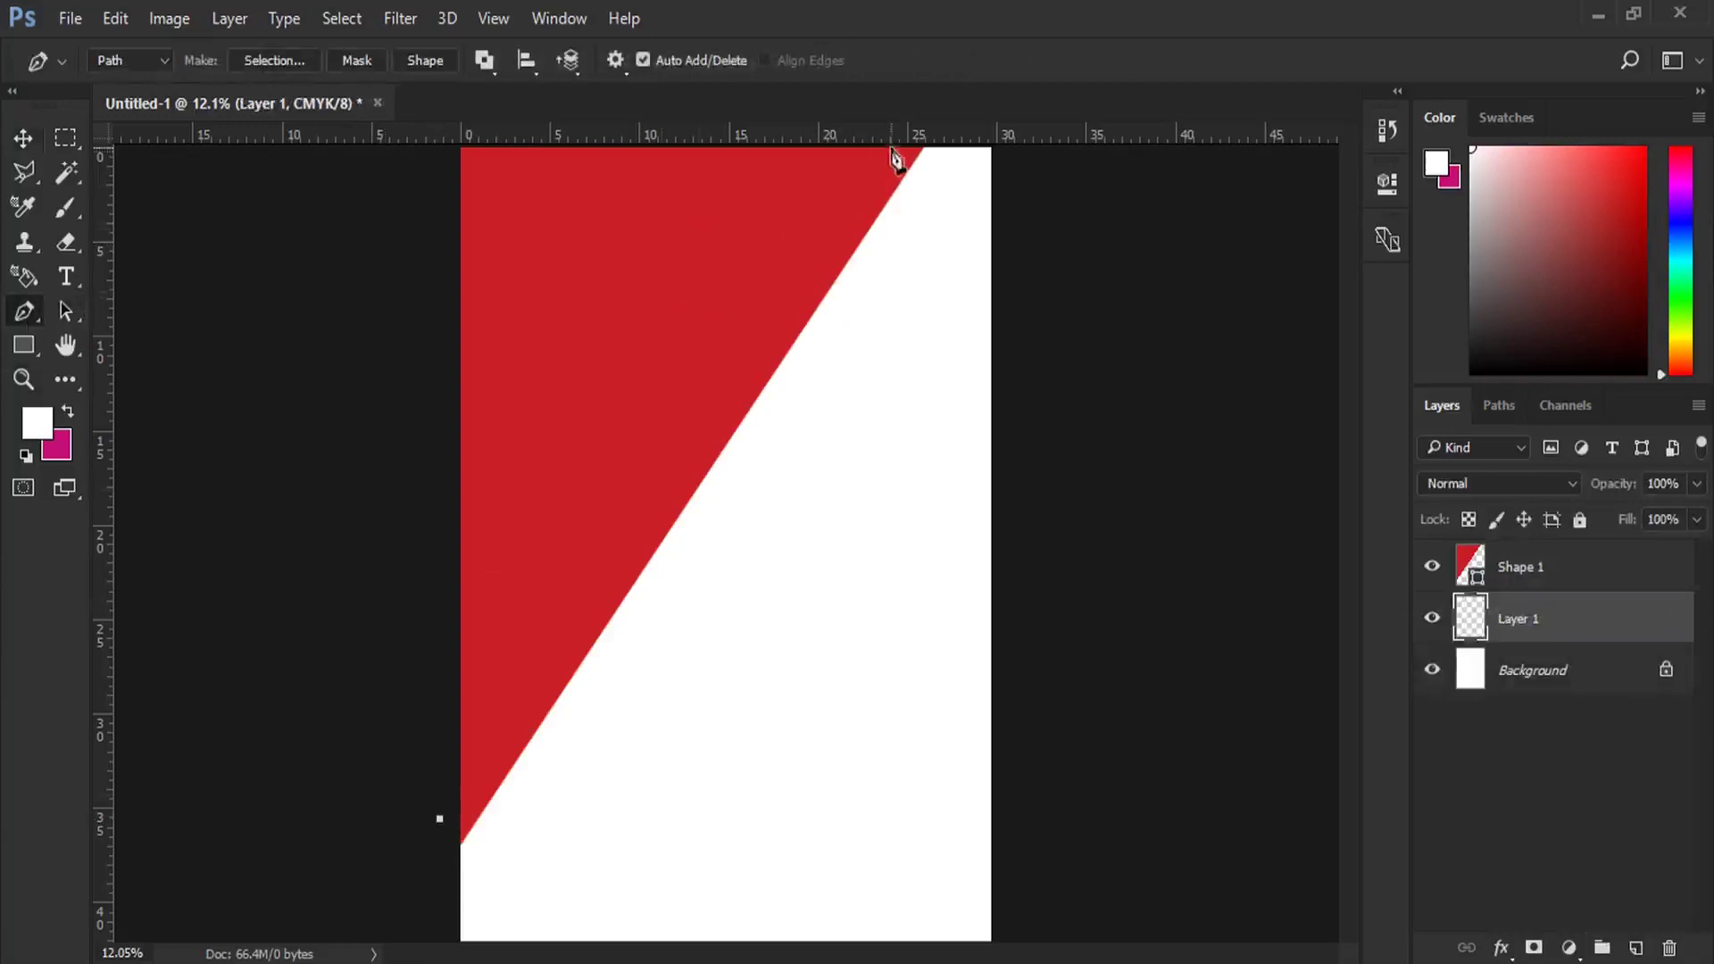
{"action": "left_click", "coordinate": [1052, 147]}
{"action": "left_click", "coordinate": [1020, 935]}
{"action": "key", "text": "z"}
{"action": "left_click", "coordinate": [906, 724]}
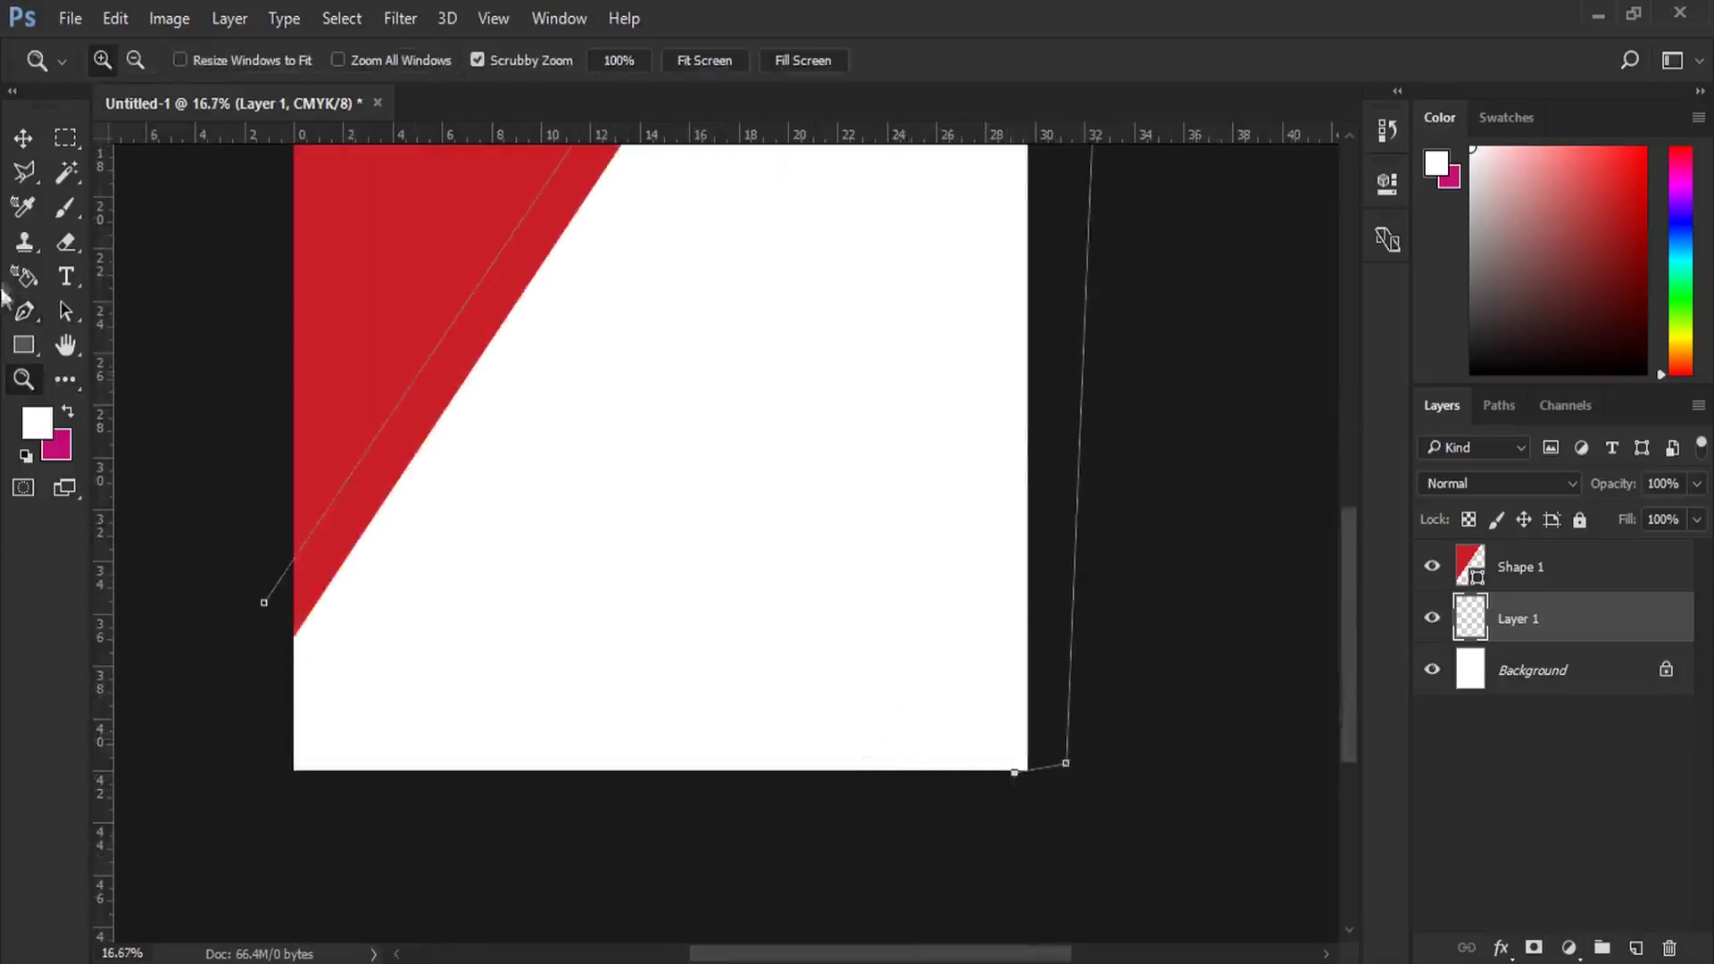
{"action": "left_click", "coordinate": [26, 315]}
{"action": "left_click", "coordinate": [275, 793]}
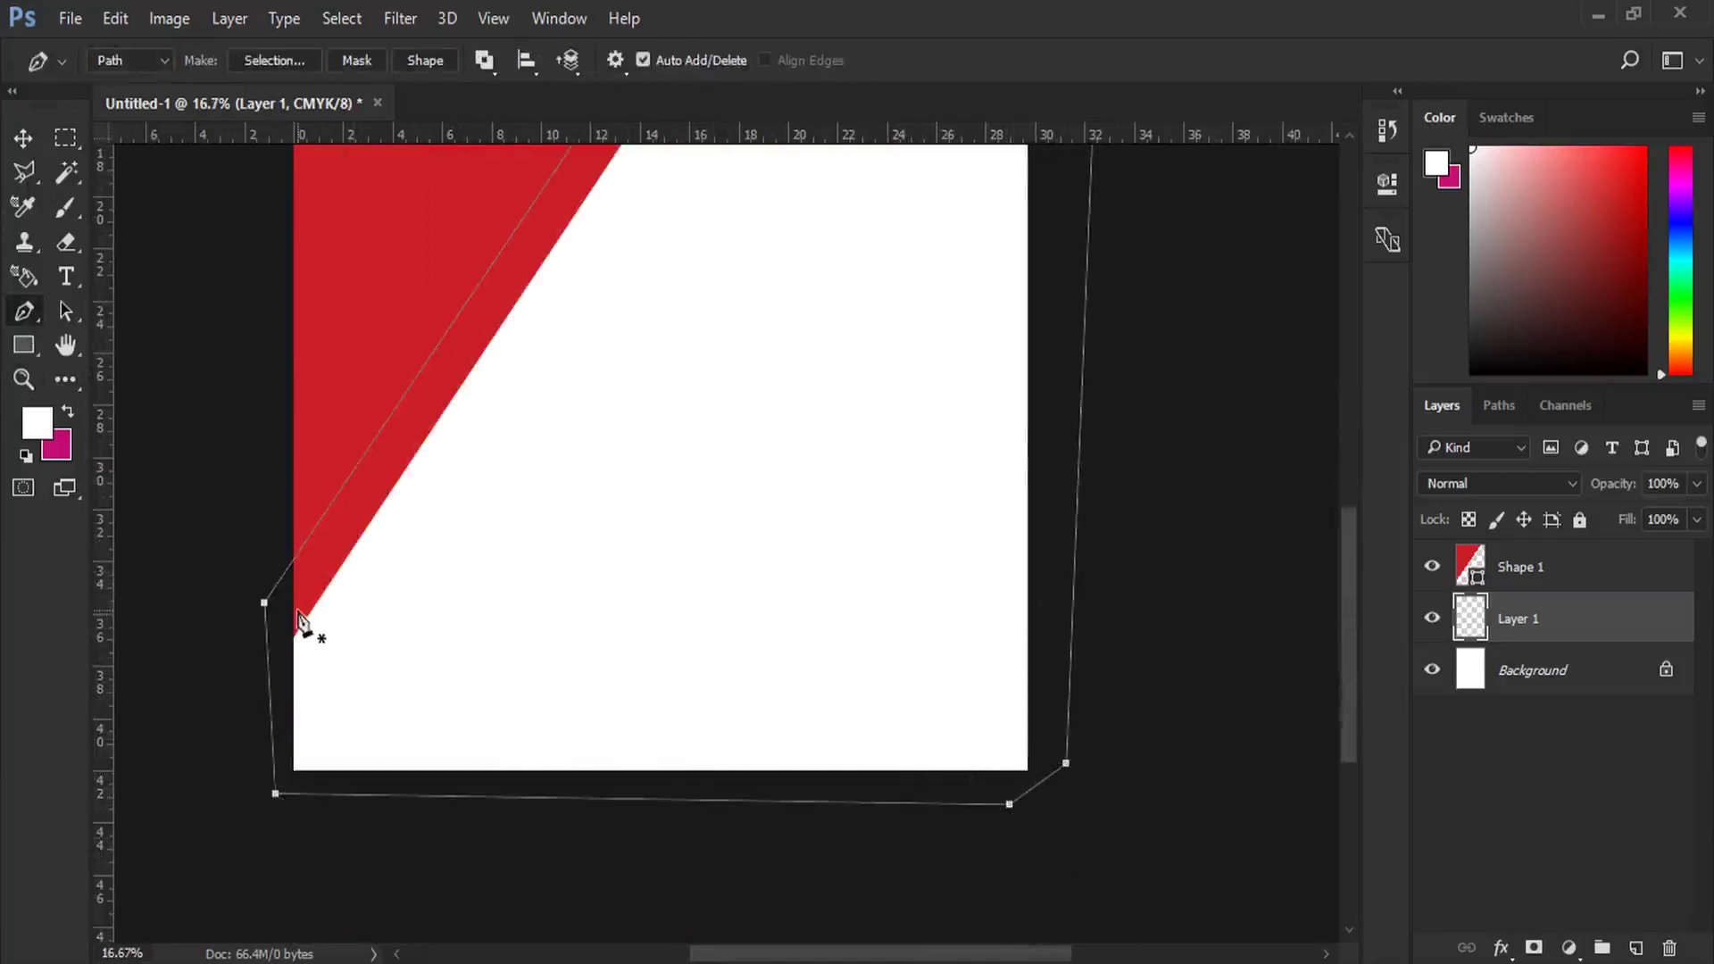
{"action": "left_click", "coordinate": [416, 62]}
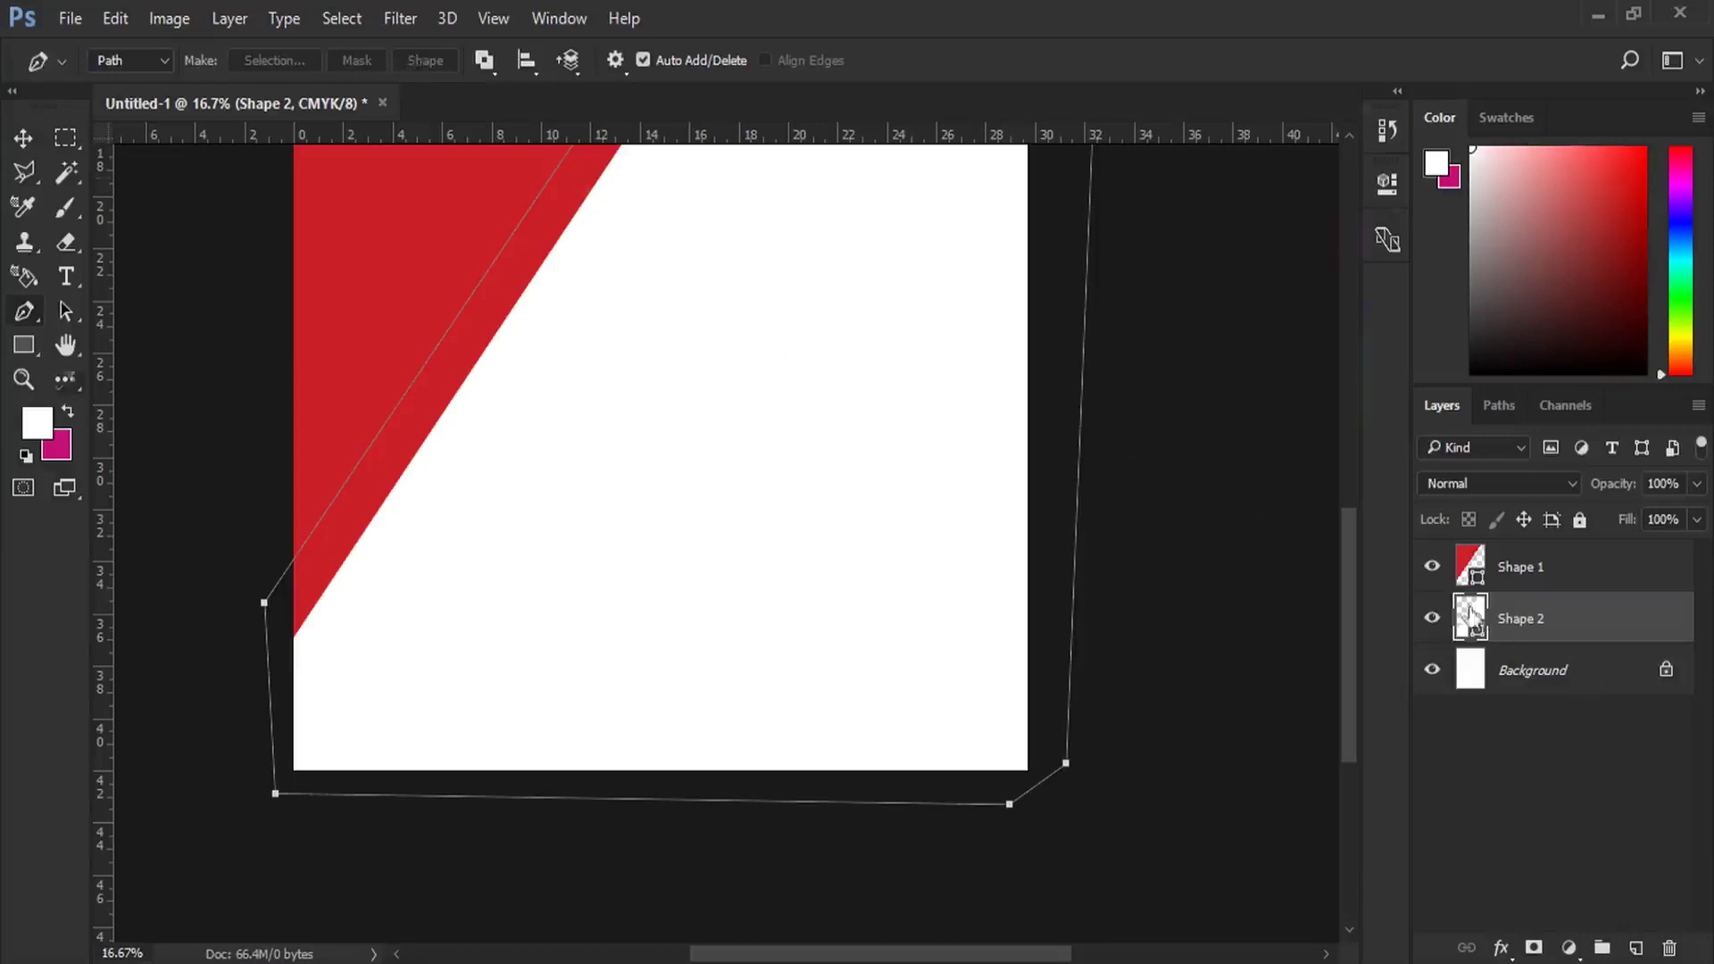
Step: Fill the second shape with near-black 221e1e and zoom out to the whole page
{"action": "double_click", "coordinate": [1470, 616]}
{"action": "left_click", "coordinate": [1053, 476]}
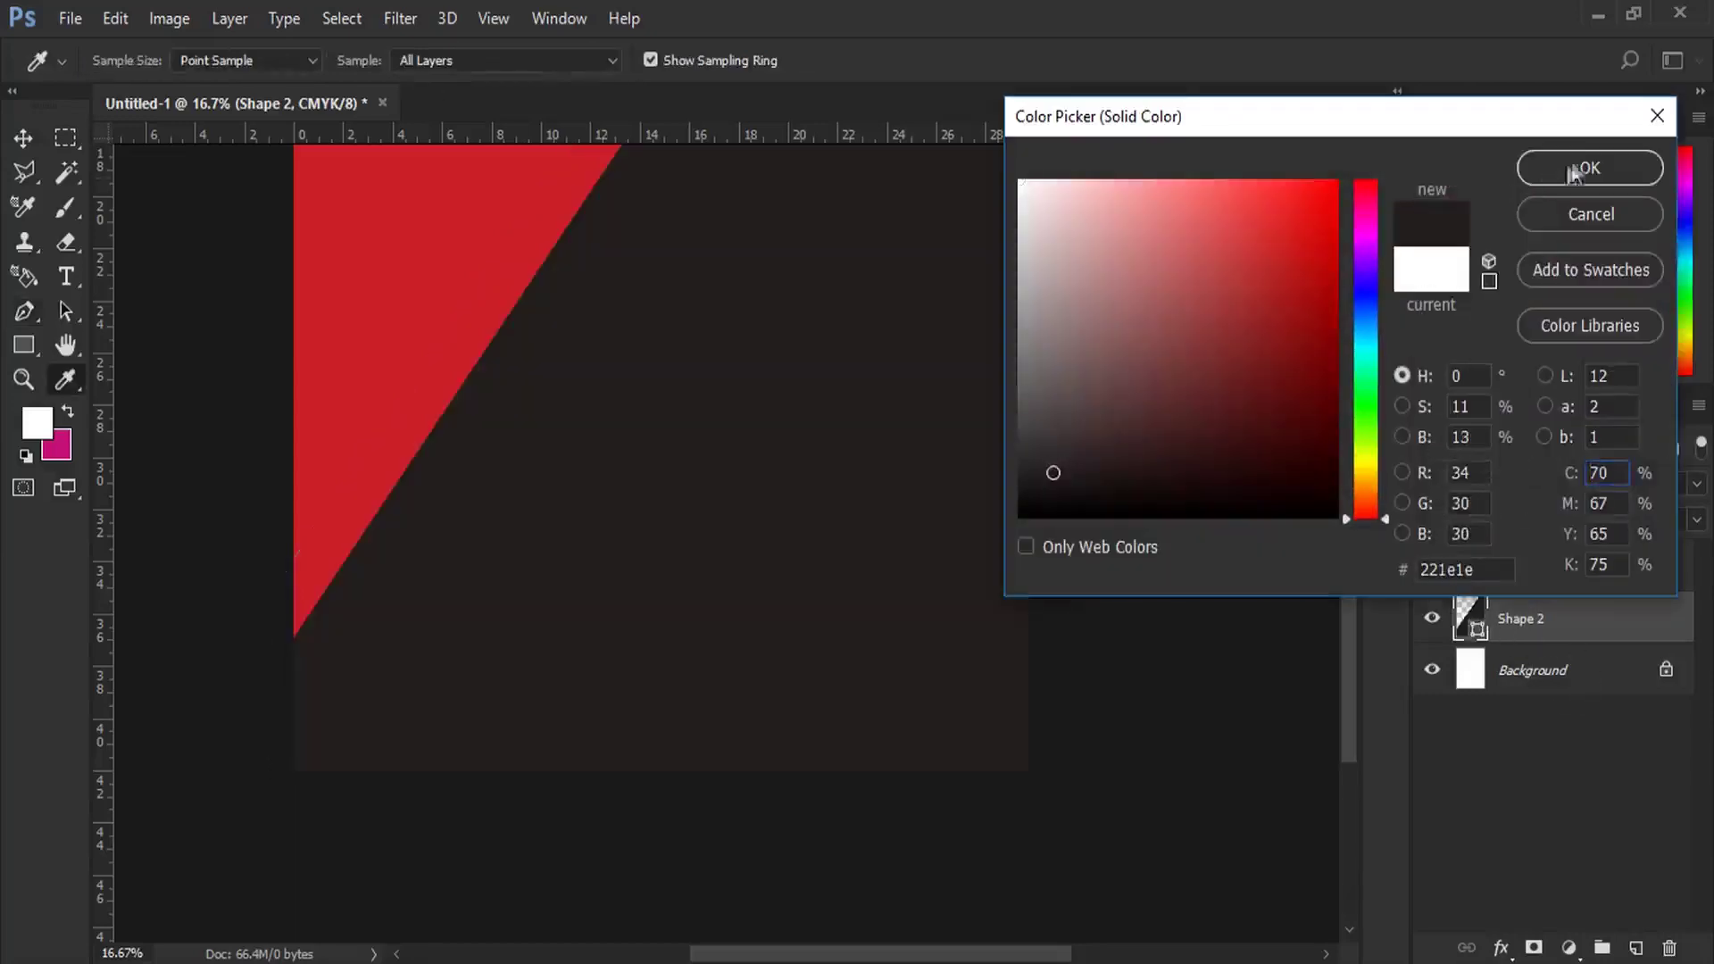
{"action": "left_click", "coordinate": [1573, 169]}
{"action": "left_click", "coordinate": [493, 18]}
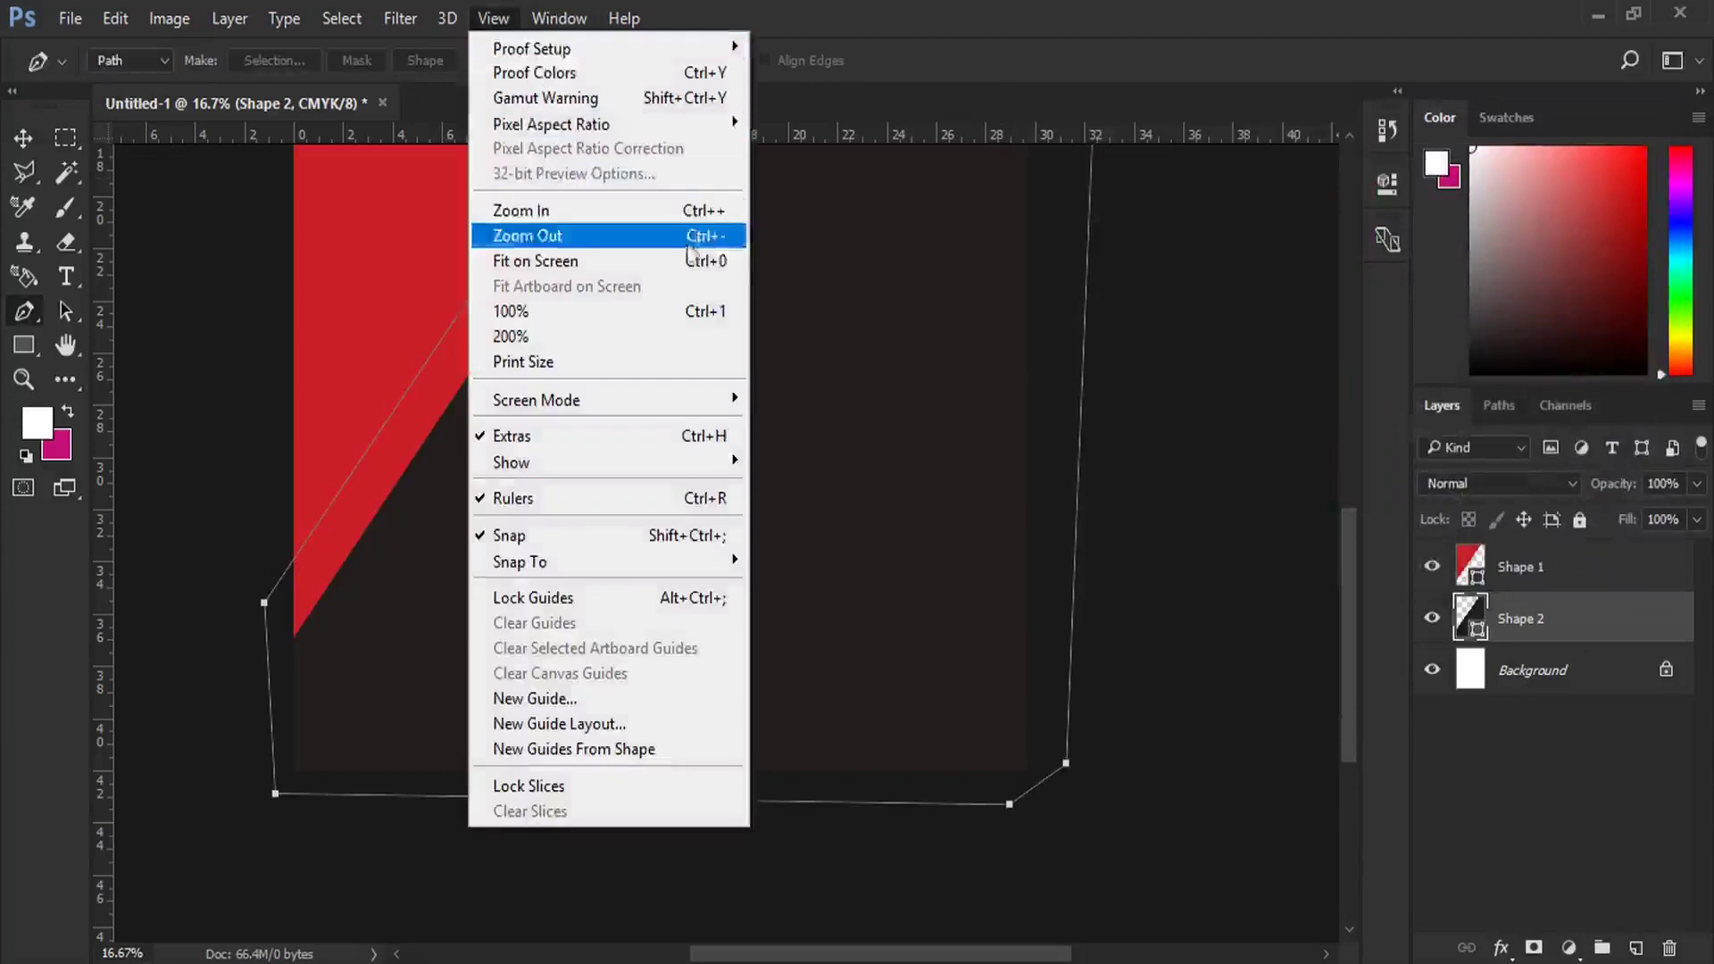
{"action": "left_click", "coordinate": [536, 234]}
Step: Select the red triangle Shape 1 layer
{"action": "left_click", "coordinate": [23, 138]}
{"action": "right_click", "coordinate": [594, 313]}
{"action": "left_click", "coordinate": [636, 335]}
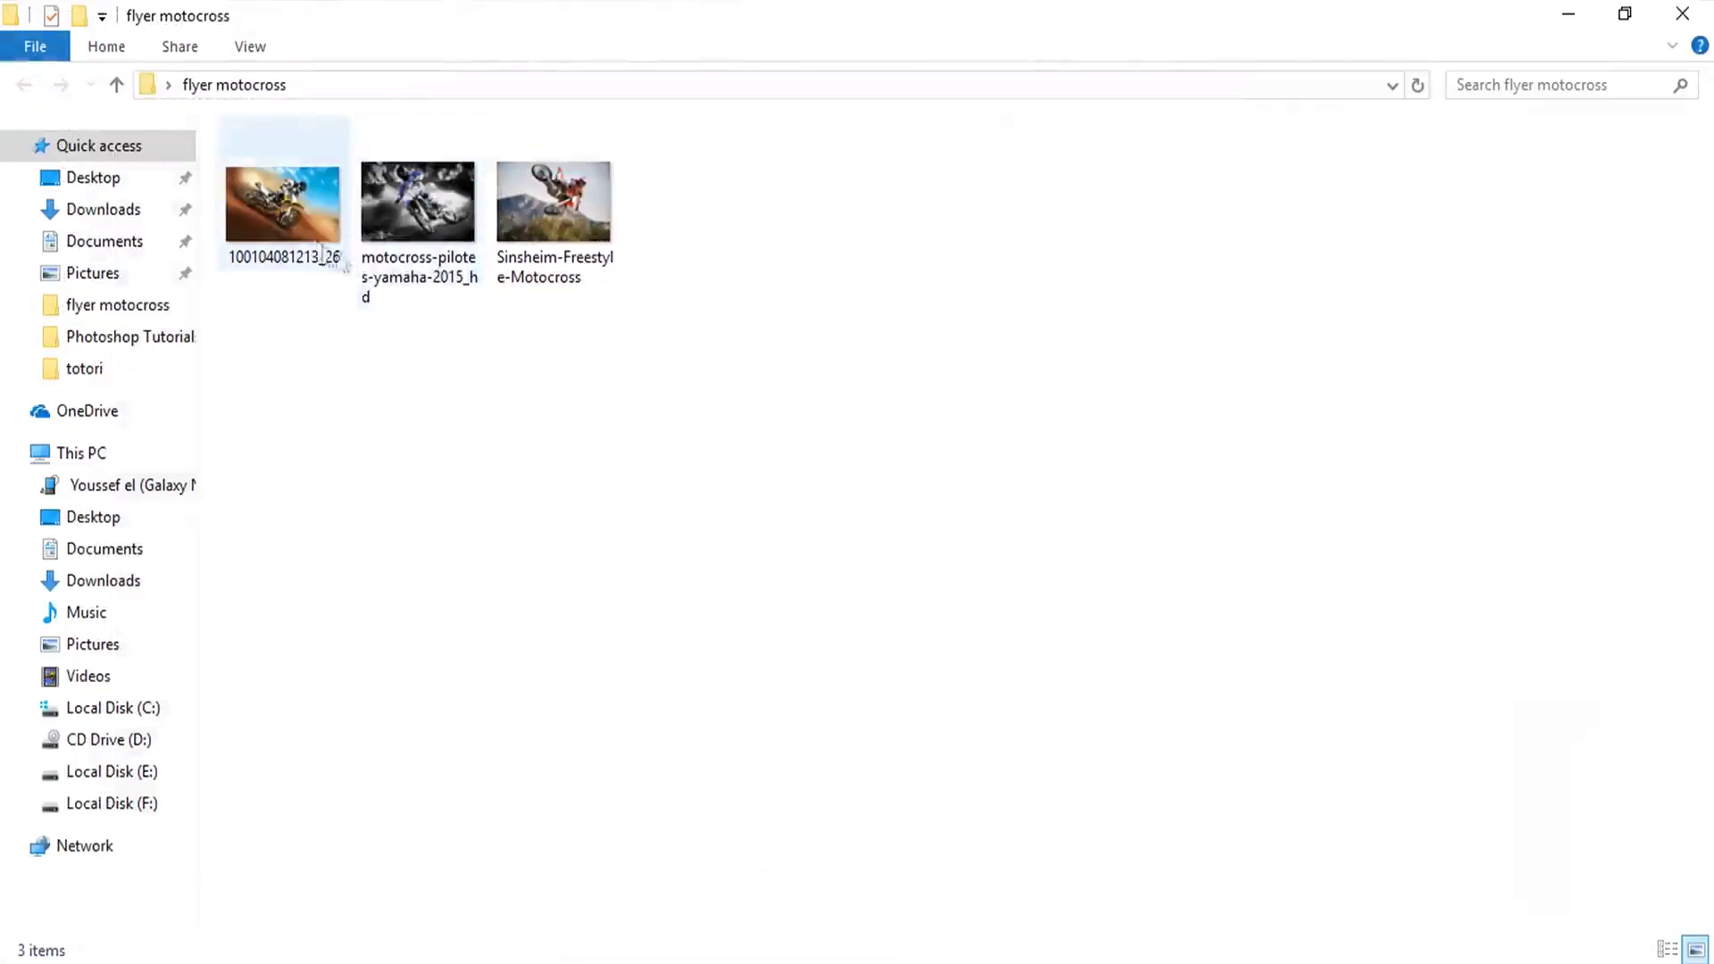
Step: Place the Sinsheim-Freestyle-Motocross photo at double size and clip it into the red triangle
{"action": "mouse_move", "coordinate": [553, 204]}
{"action": "left_mouse_down"}
{"action": "mouse_move", "coordinate": [578, 424]}
{"action": "mouse_move", "coordinate": [527, 422]}
{"action": "left_mouse_up"}
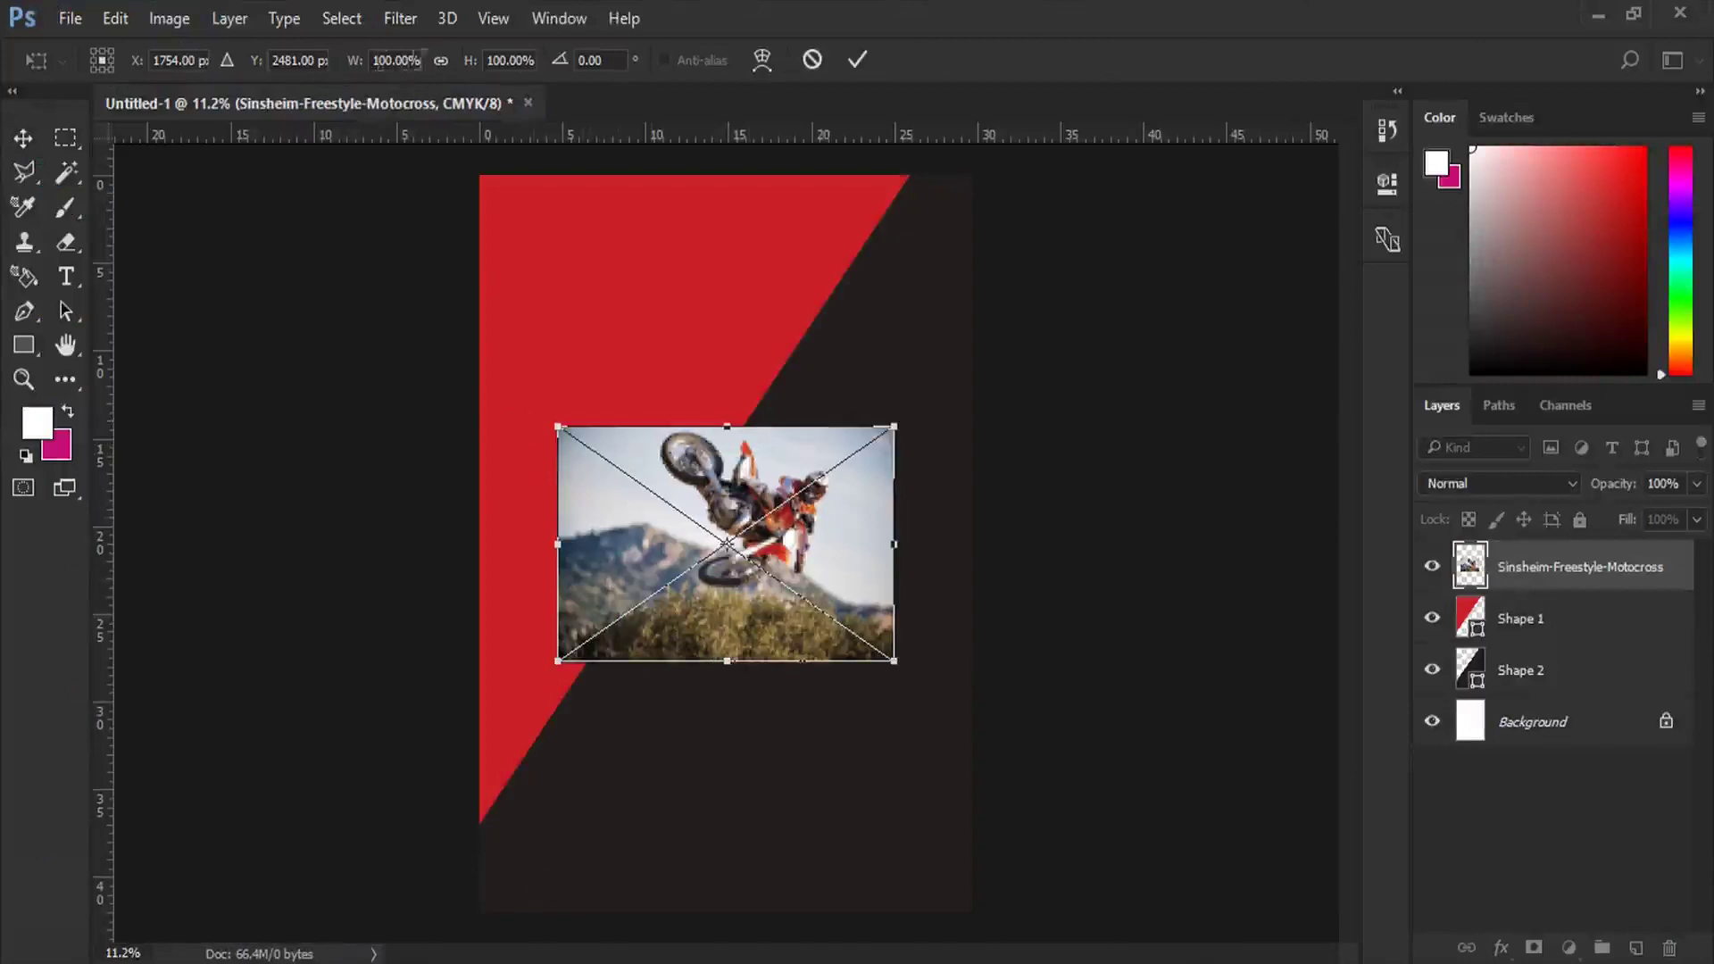
{"action": "left_click_drag", "start_coordinate": [349, 74], "coordinate": [488, 76]}
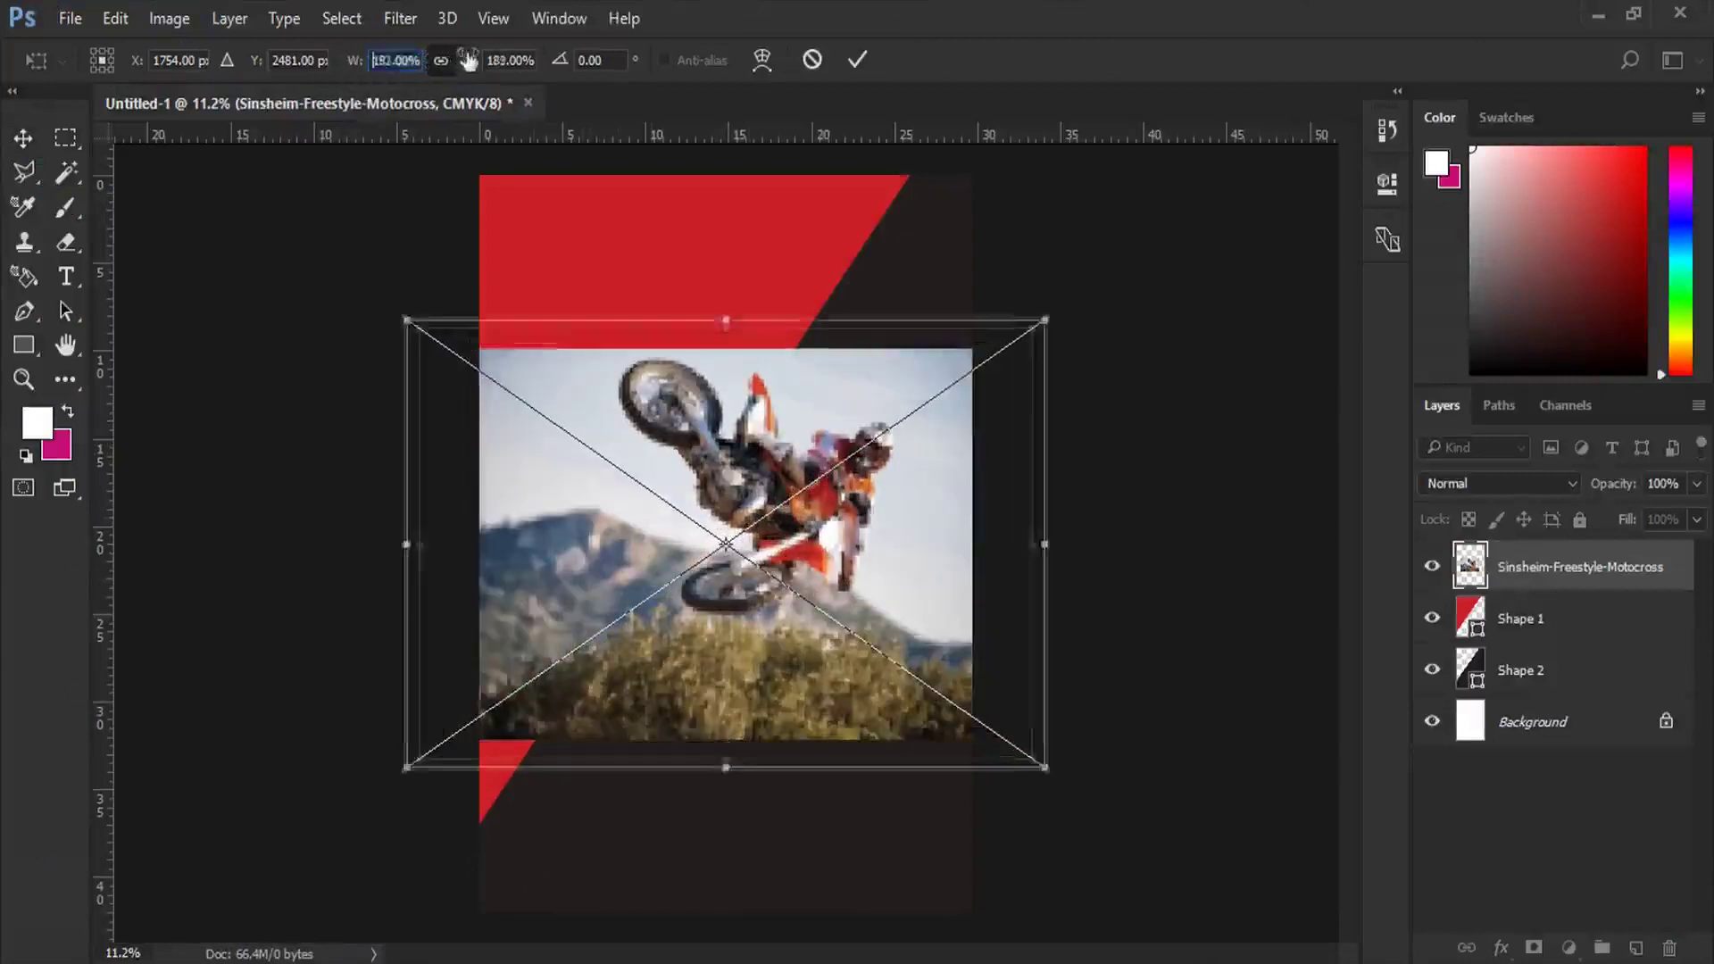
{"action": "left_click_drag", "start_coordinate": [682, 516], "coordinate": [589, 382]}
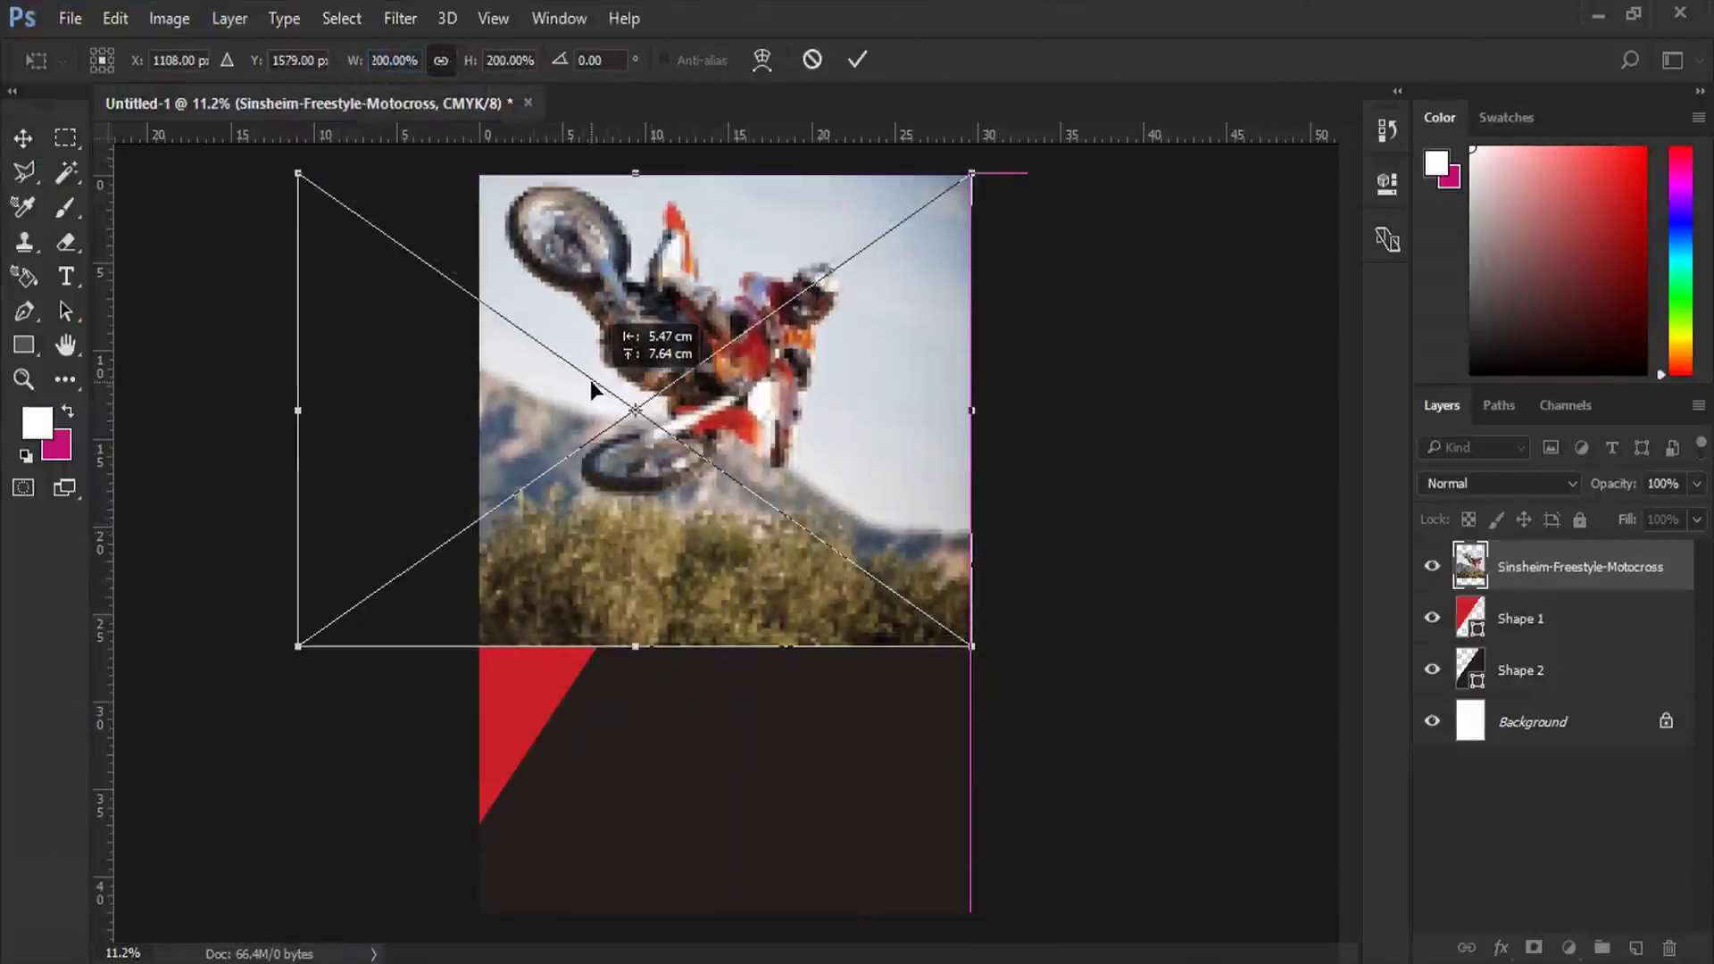
{"action": "key", "text": "Return"}
{"action": "right_click", "coordinate": [1550, 576]}
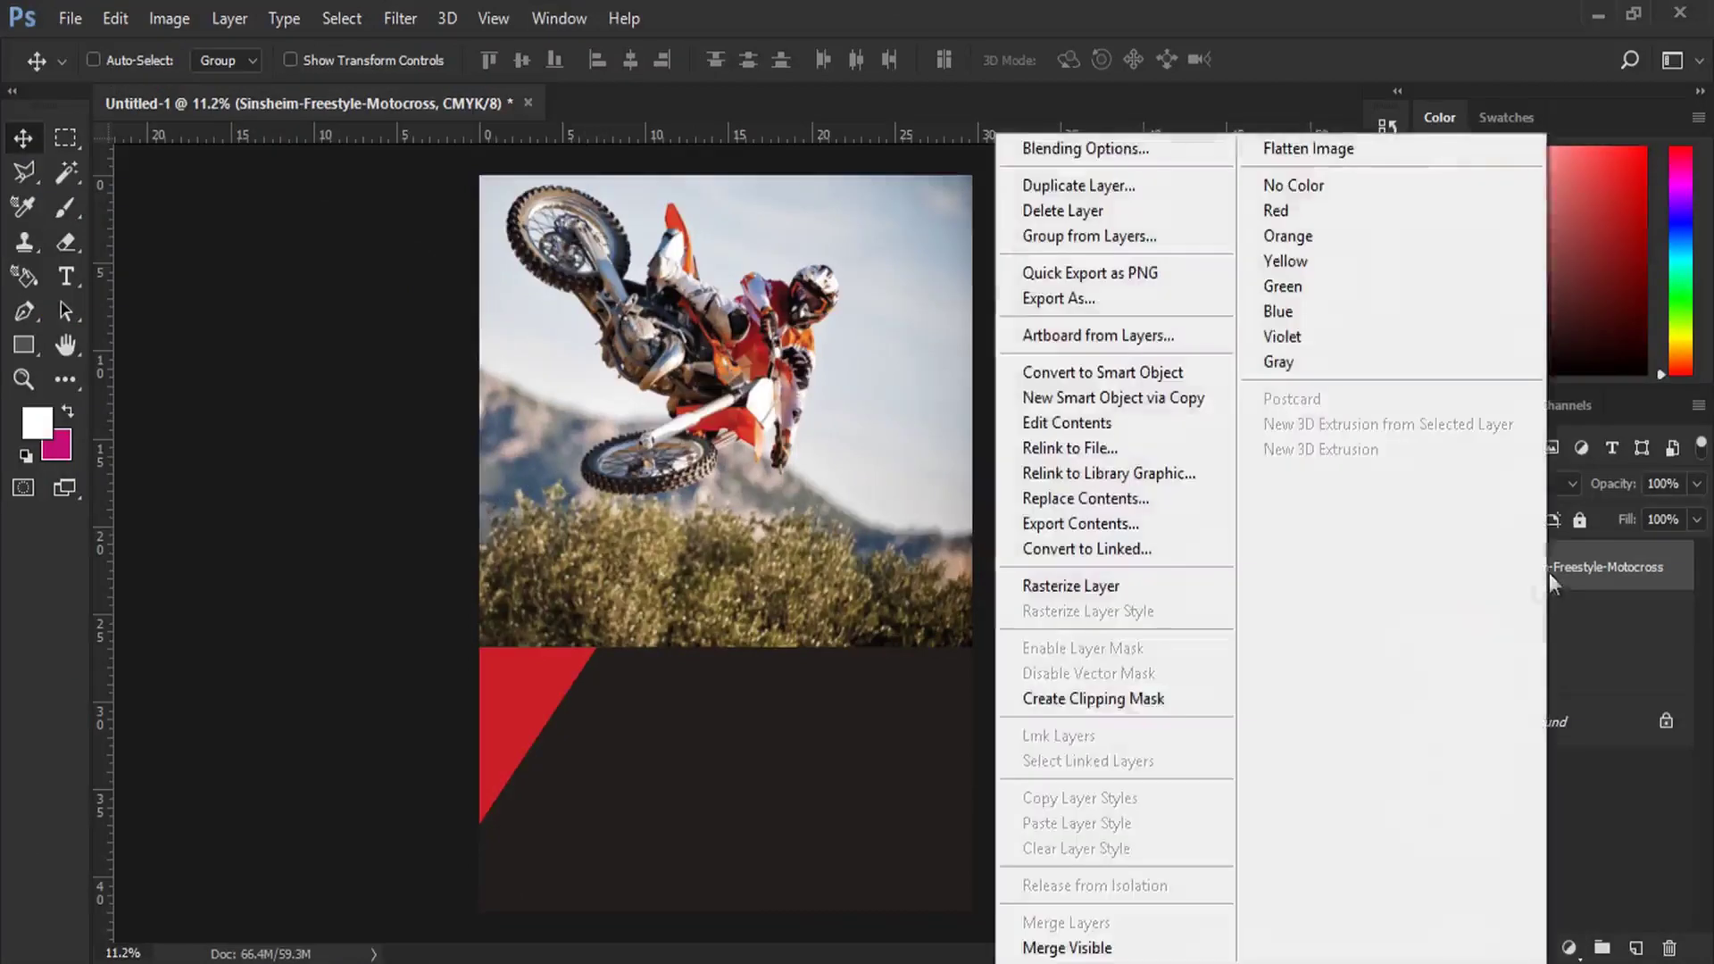
{"action": "left_click", "coordinate": [1092, 698]}
{"action": "left_click_drag", "start_coordinate": [671, 415], "coordinate": [656, 411]}
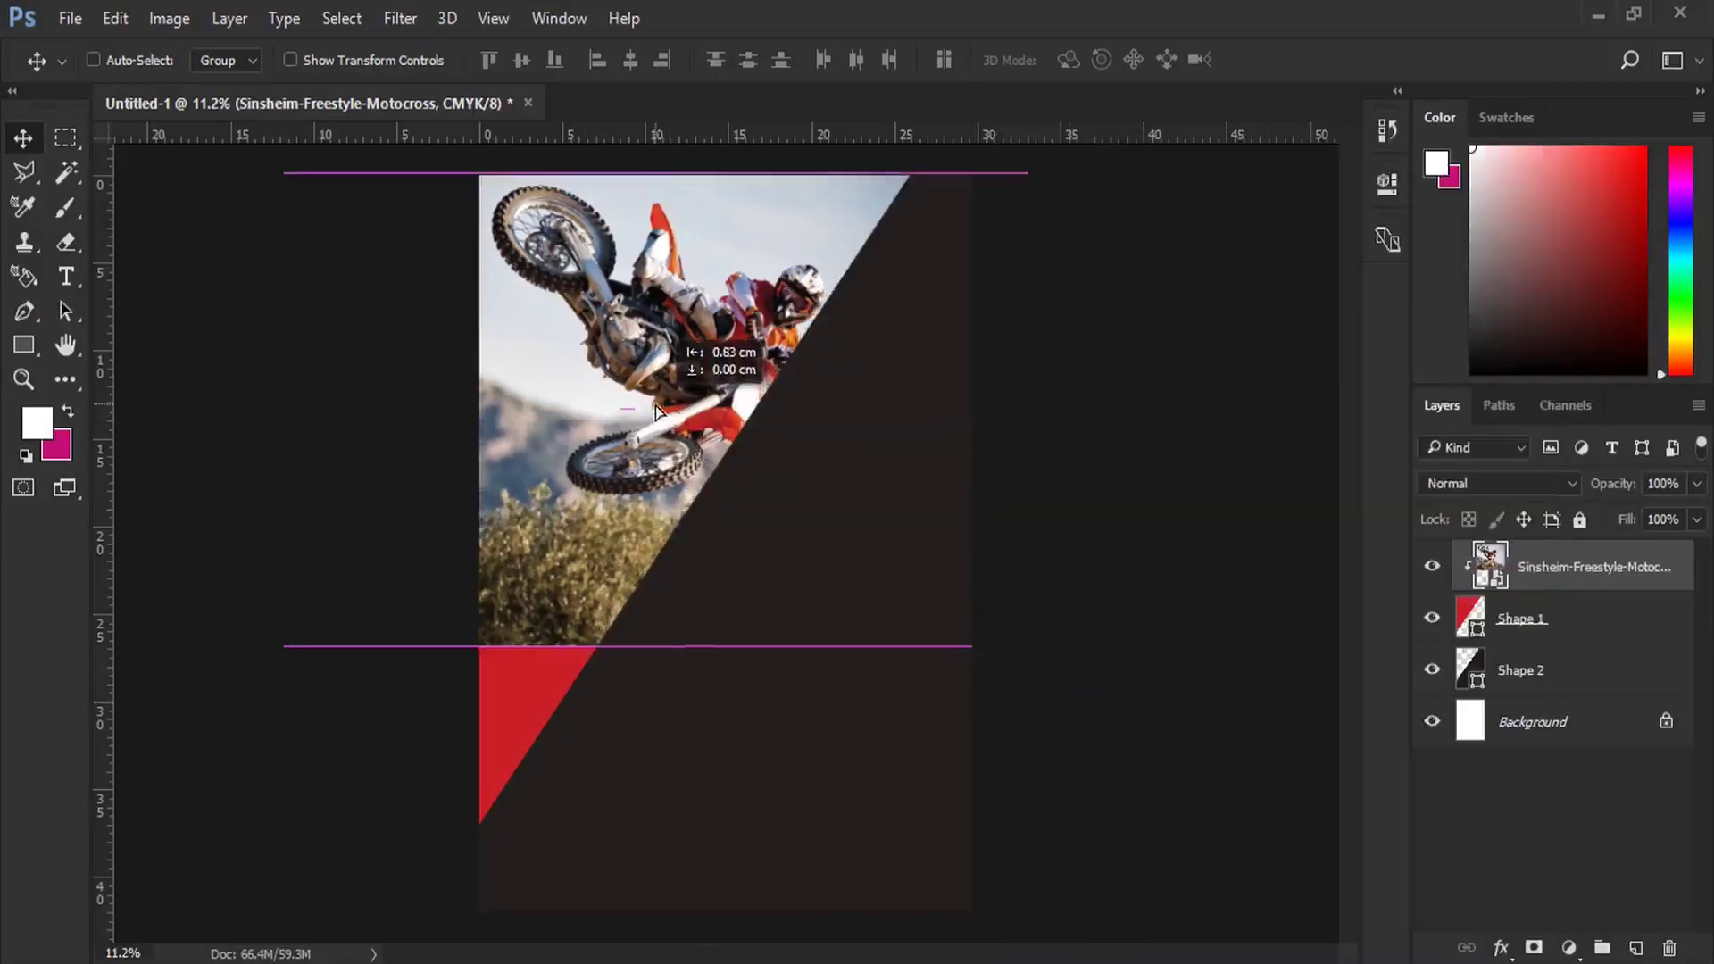
Step: Resize the clipped photo to about 176% and align it with the page's top edge
{"action": "left_click", "coordinate": [115, 17]}
{"action": "left_click", "coordinate": [325, 551]}
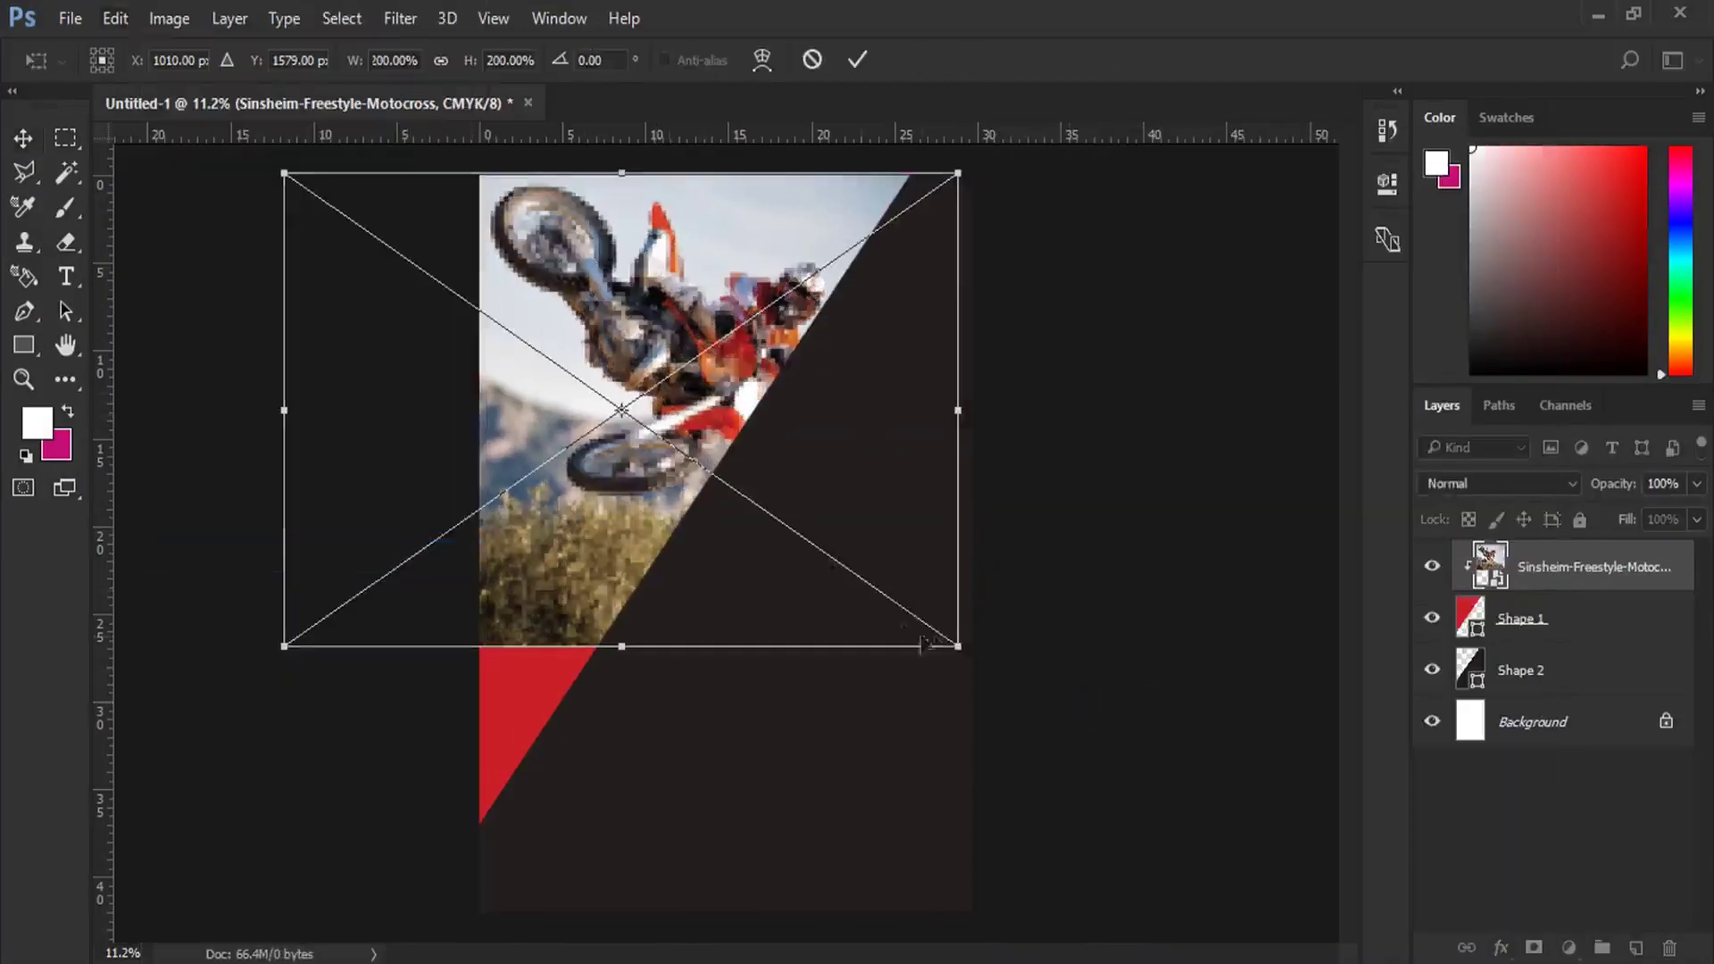
{"action": "left_click_drag", "start_coordinate": [354, 60], "coordinate": [337, 61]}
{"action": "left_click_drag", "start_coordinate": [564, 286], "coordinate": [539, 268]}
{"action": "left_click_drag", "start_coordinate": [286, 173], "coordinate": [306, 191]}
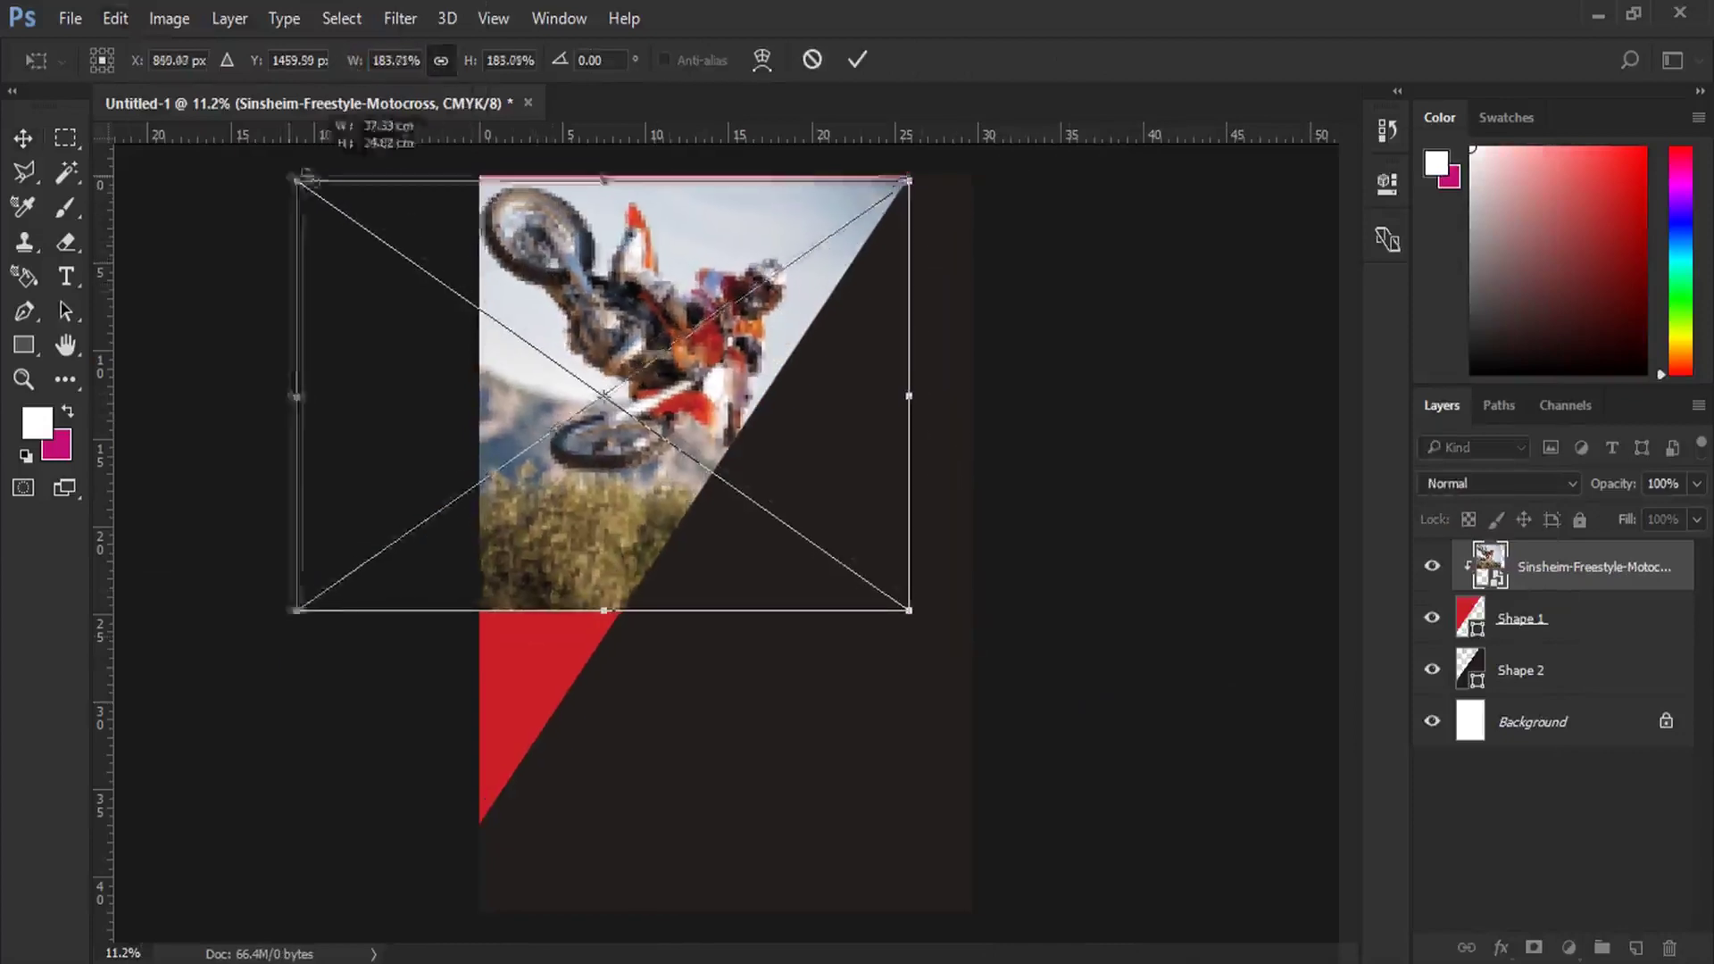
{"action": "left_click_drag", "start_coordinate": [595, 320], "coordinate": [603, 304]}
{"action": "key", "text": "Return"}
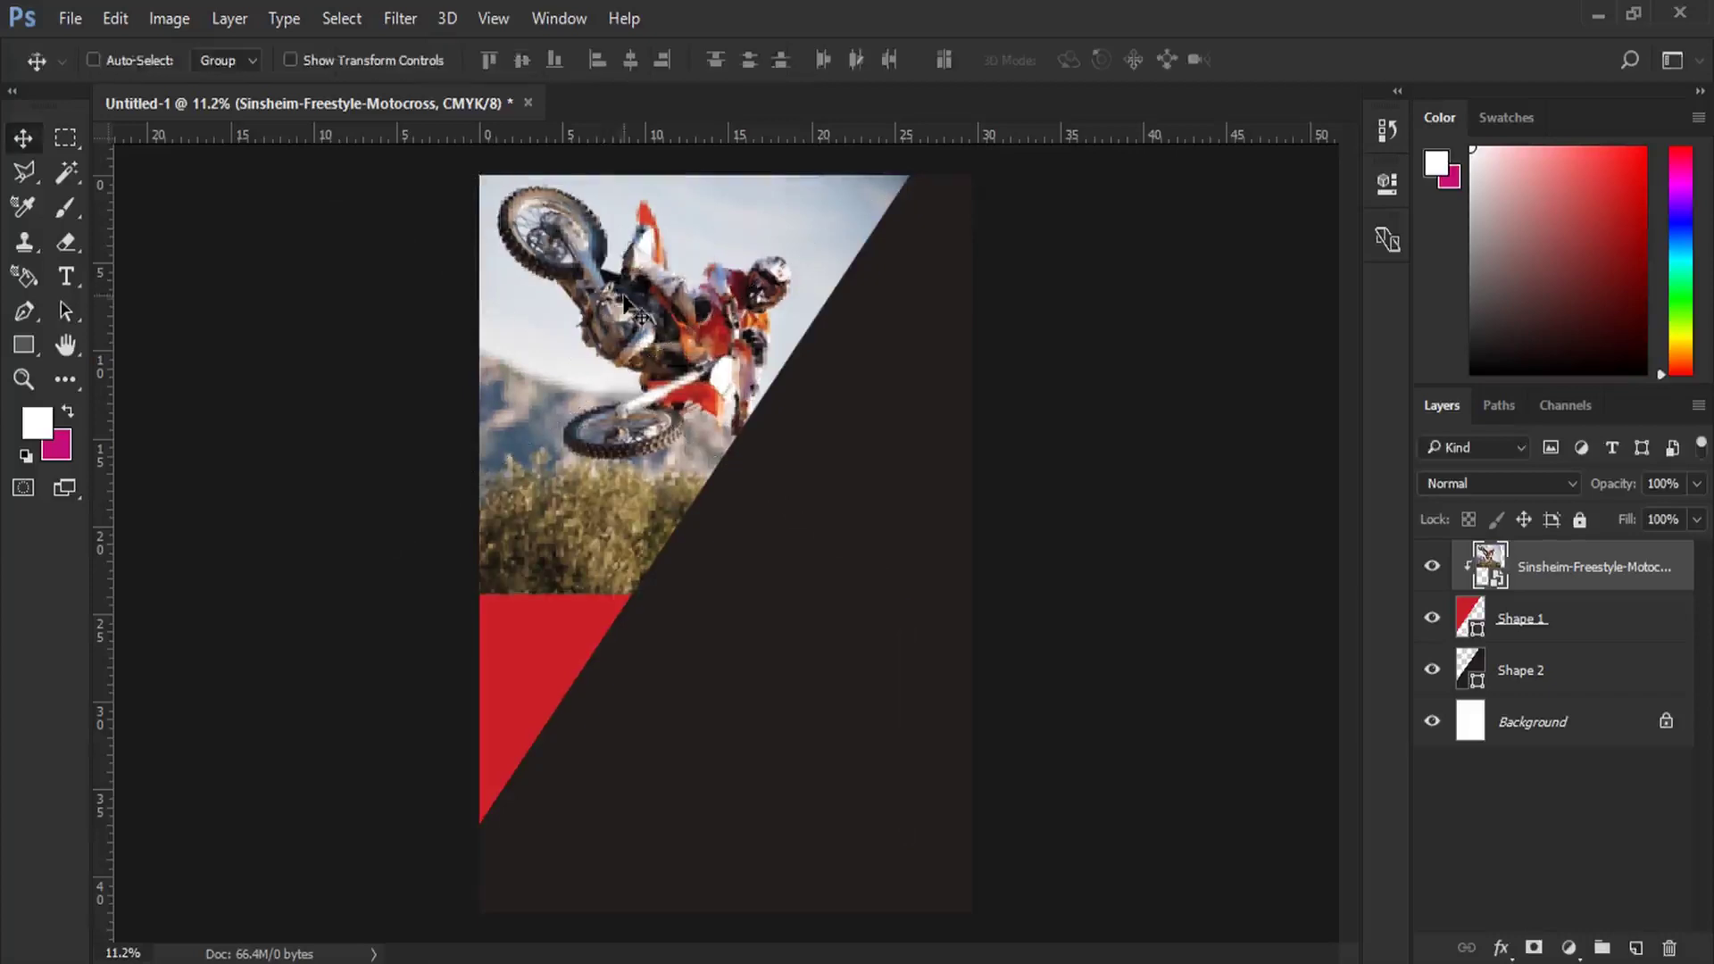
Step: Set the Sinsheim photo to Multiply, add a layer mask, and choose a large soft brush
{"action": "left_click", "coordinate": [1544, 483]}
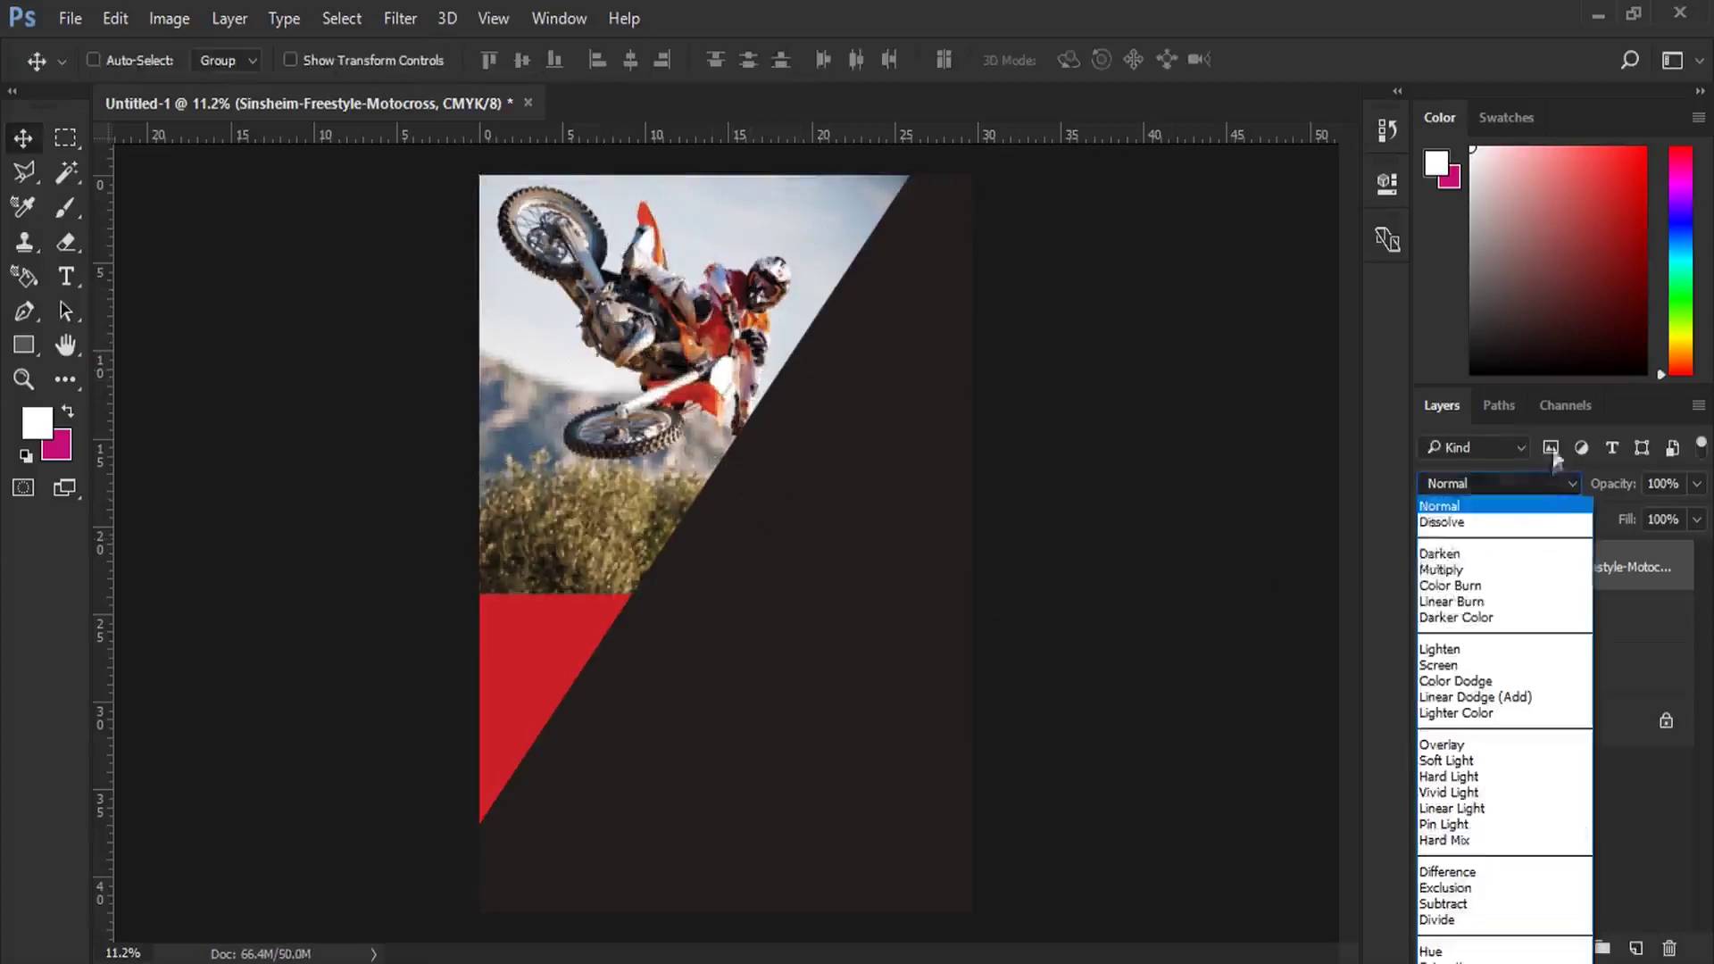
{"action": "left_click", "coordinate": [1482, 564]}
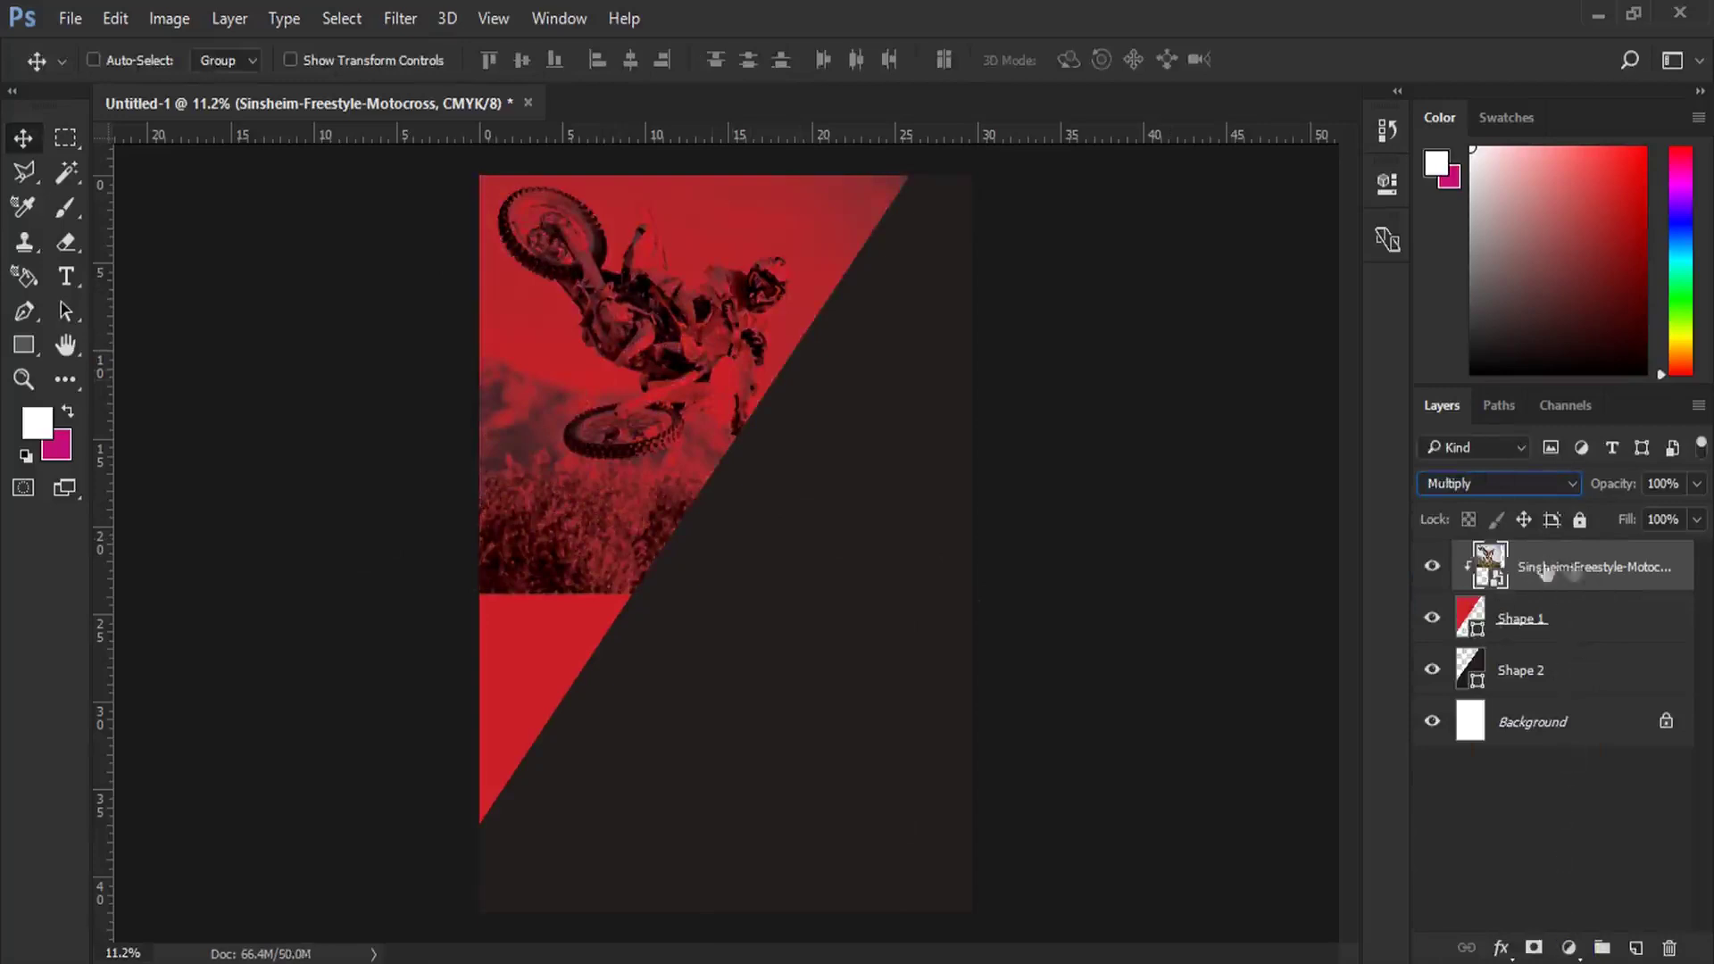
{"action": "left_click", "coordinate": [1534, 949]}
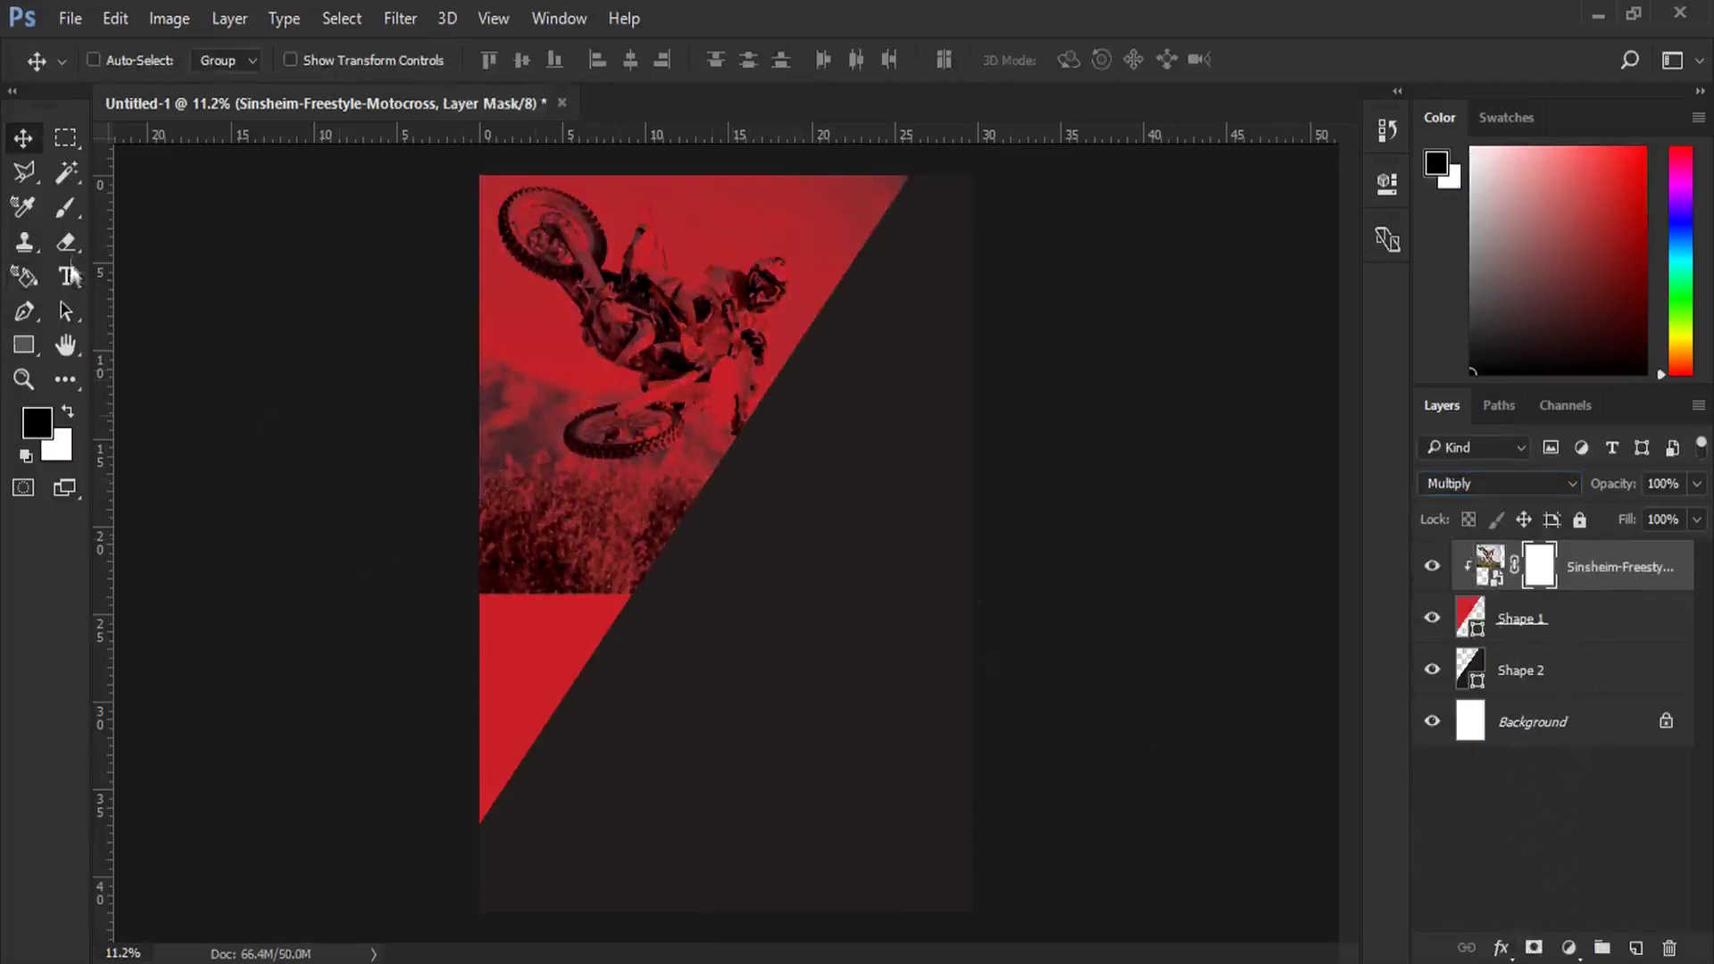
{"action": "left_click", "coordinate": [66, 207]}
{"action": "left_click", "coordinate": [142, 211]}
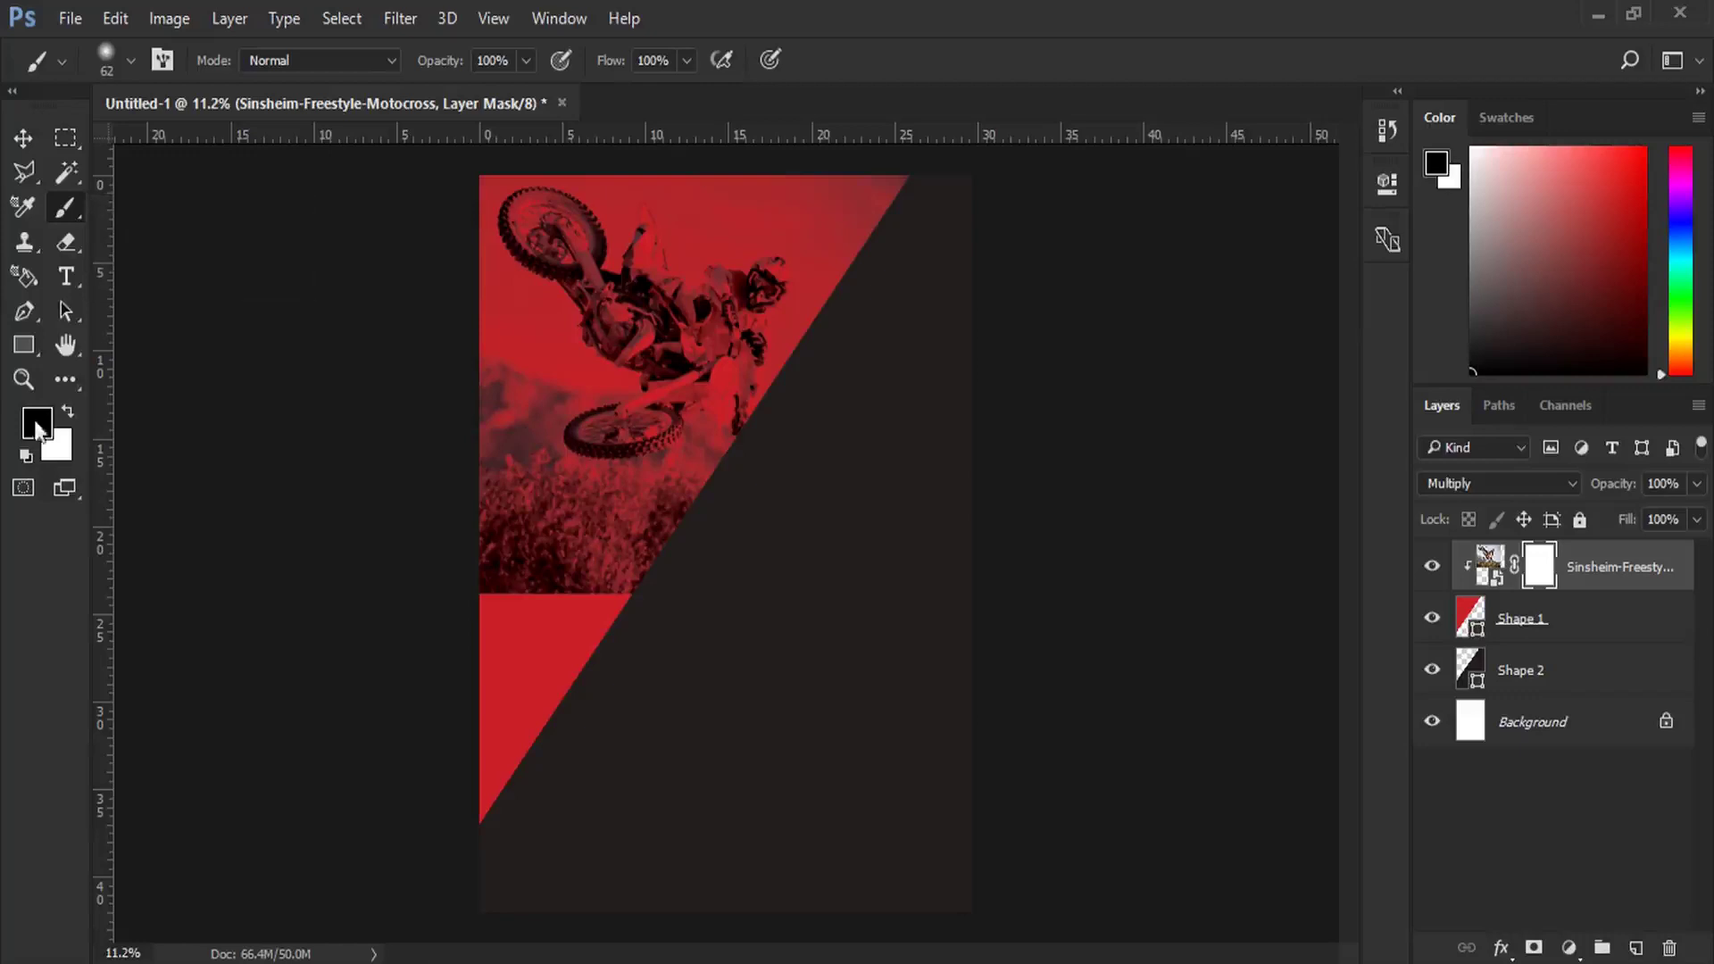
{"action": "right_click", "coordinate": [601, 564]}
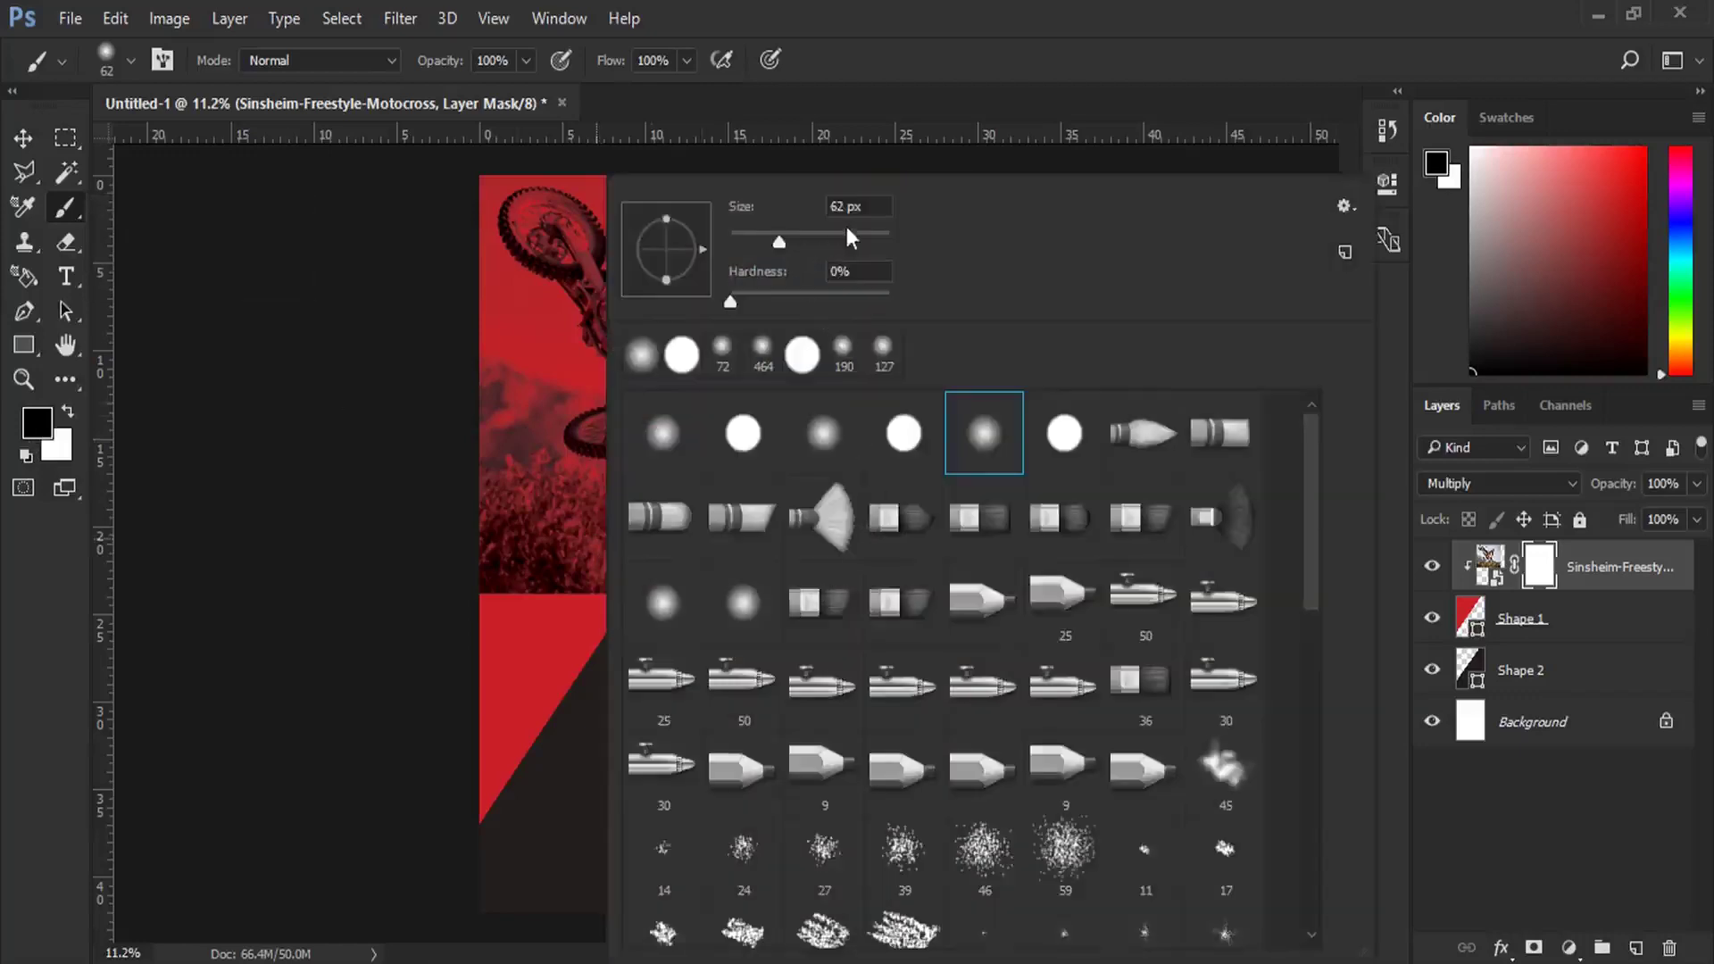
{"action": "left_click", "coordinate": [820, 469]}
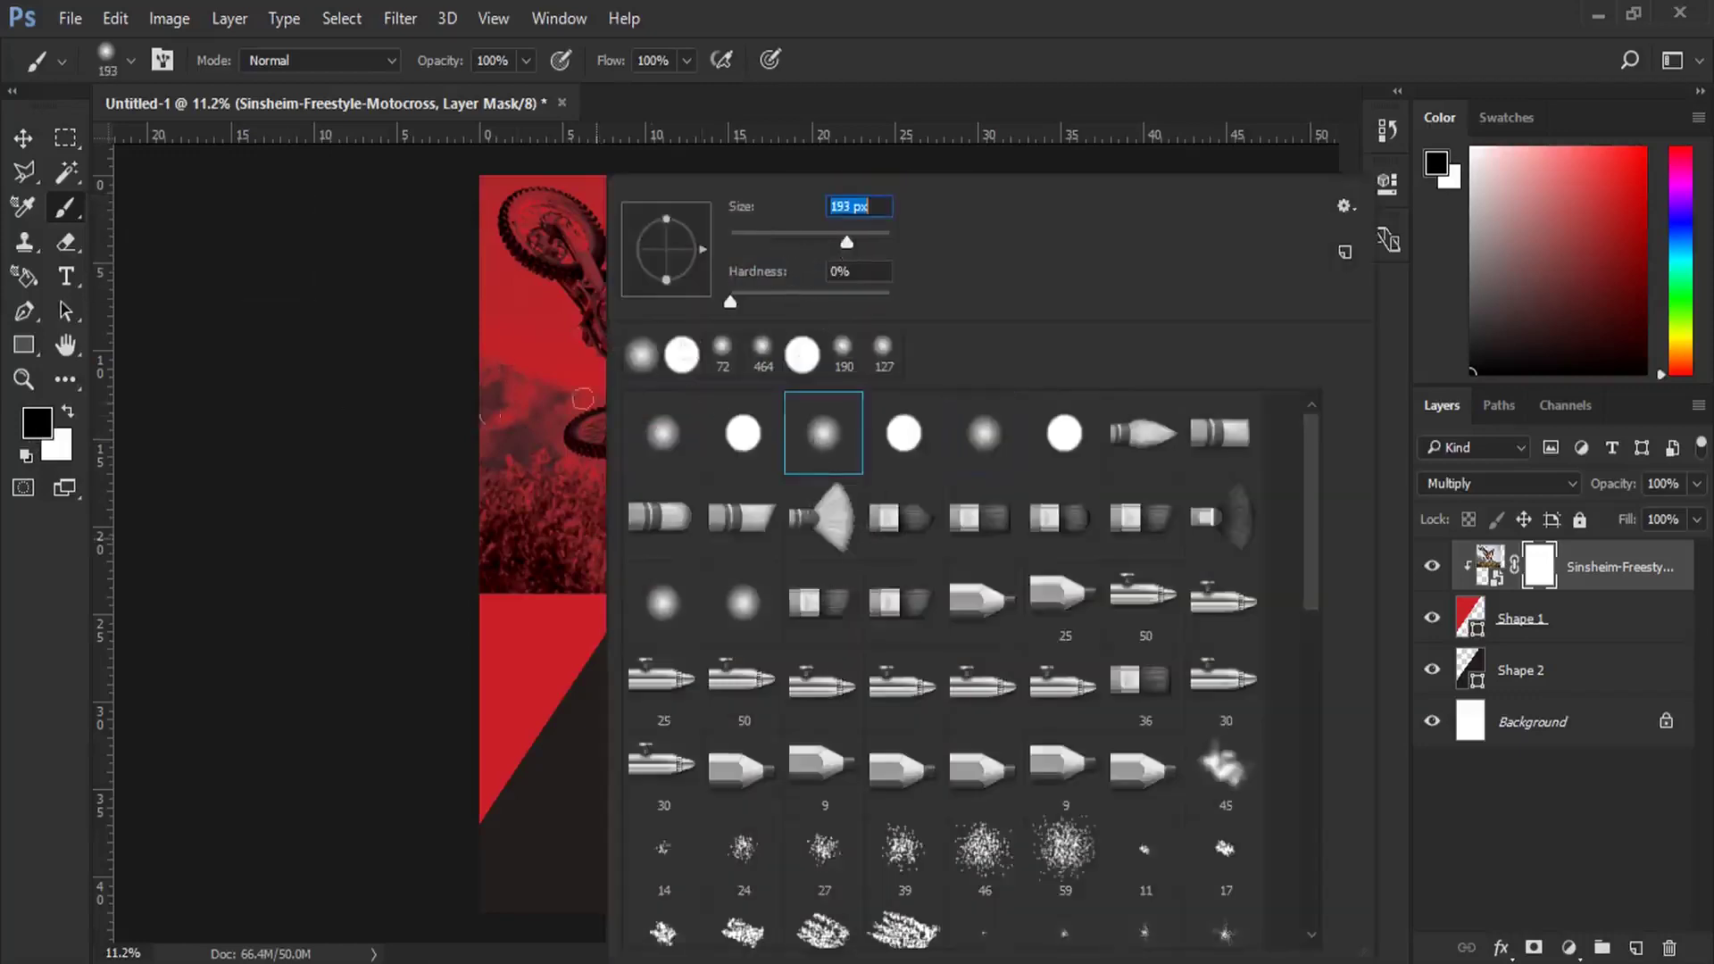
{"action": "left_click_drag", "start_coordinate": [871, 244], "coordinate": [881, 240]}
{"action": "key", "text": "Return"}
Step: Fade the photo's lower part into the red through the mask at 49% brush opacity
{"action": "left_click_drag", "start_coordinate": [669, 652], "coordinate": [688, 669]}
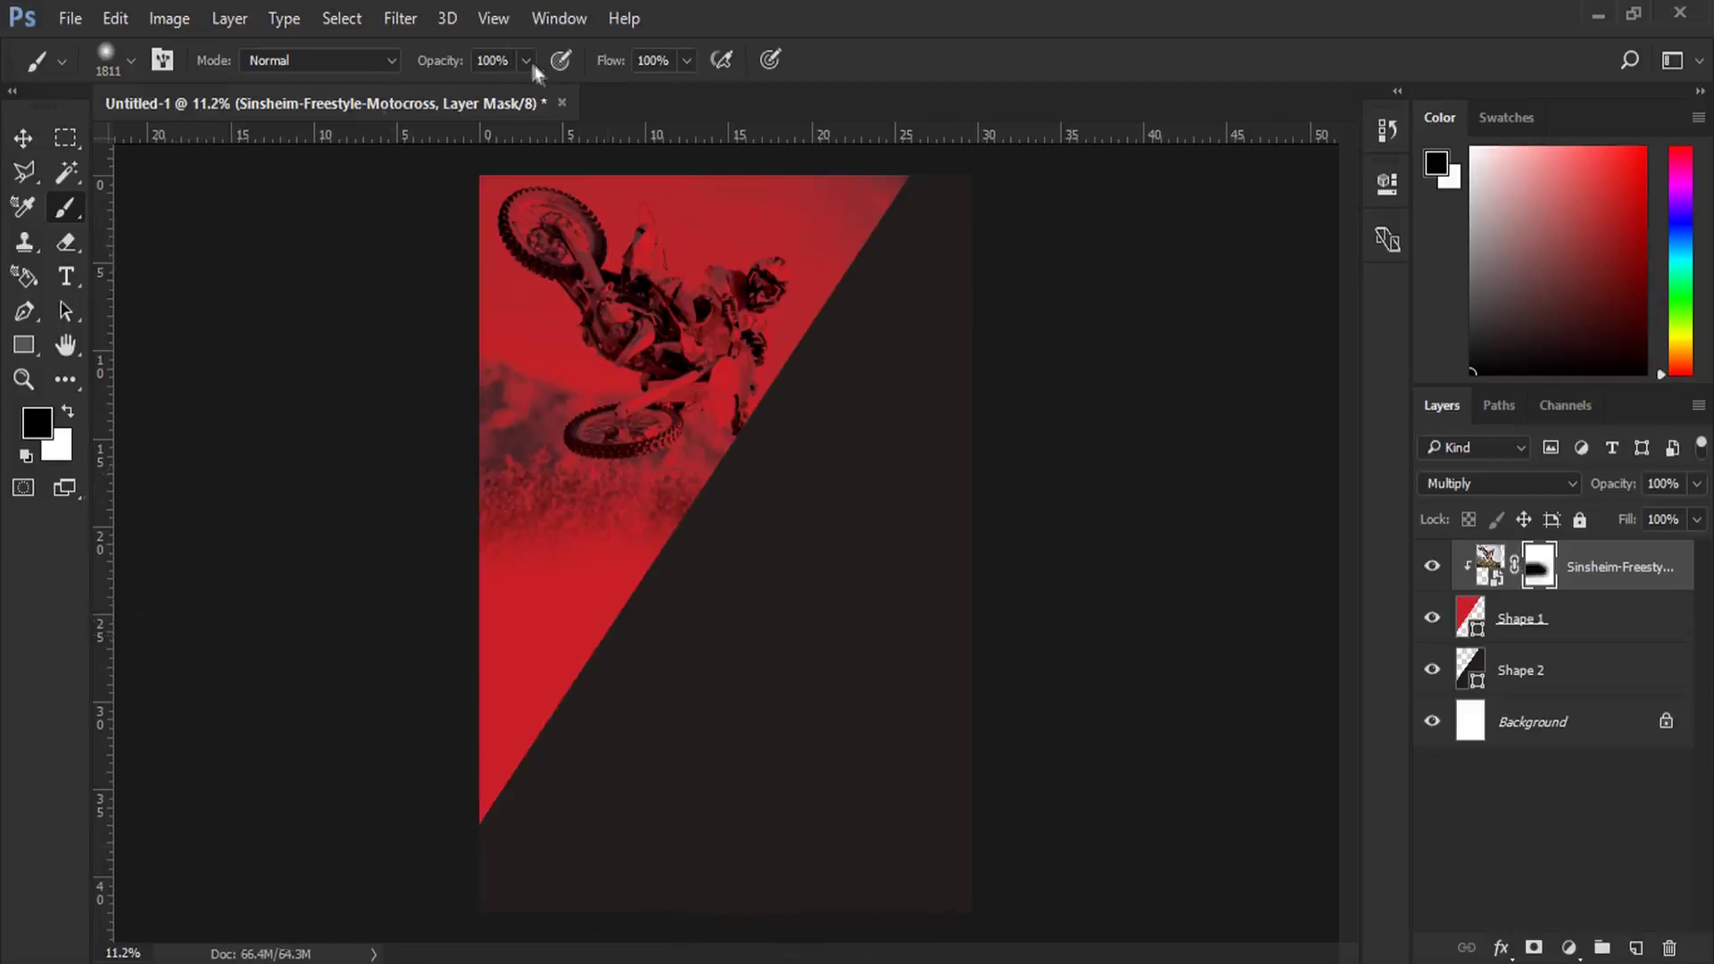
{"action": "left_click_drag", "start_coordinate": [526, 60], "coordinate": [474, 96]}
{"action": "left_click_drag", "start_coordinate": [968, 746], "coordinate": [1044, 834]}
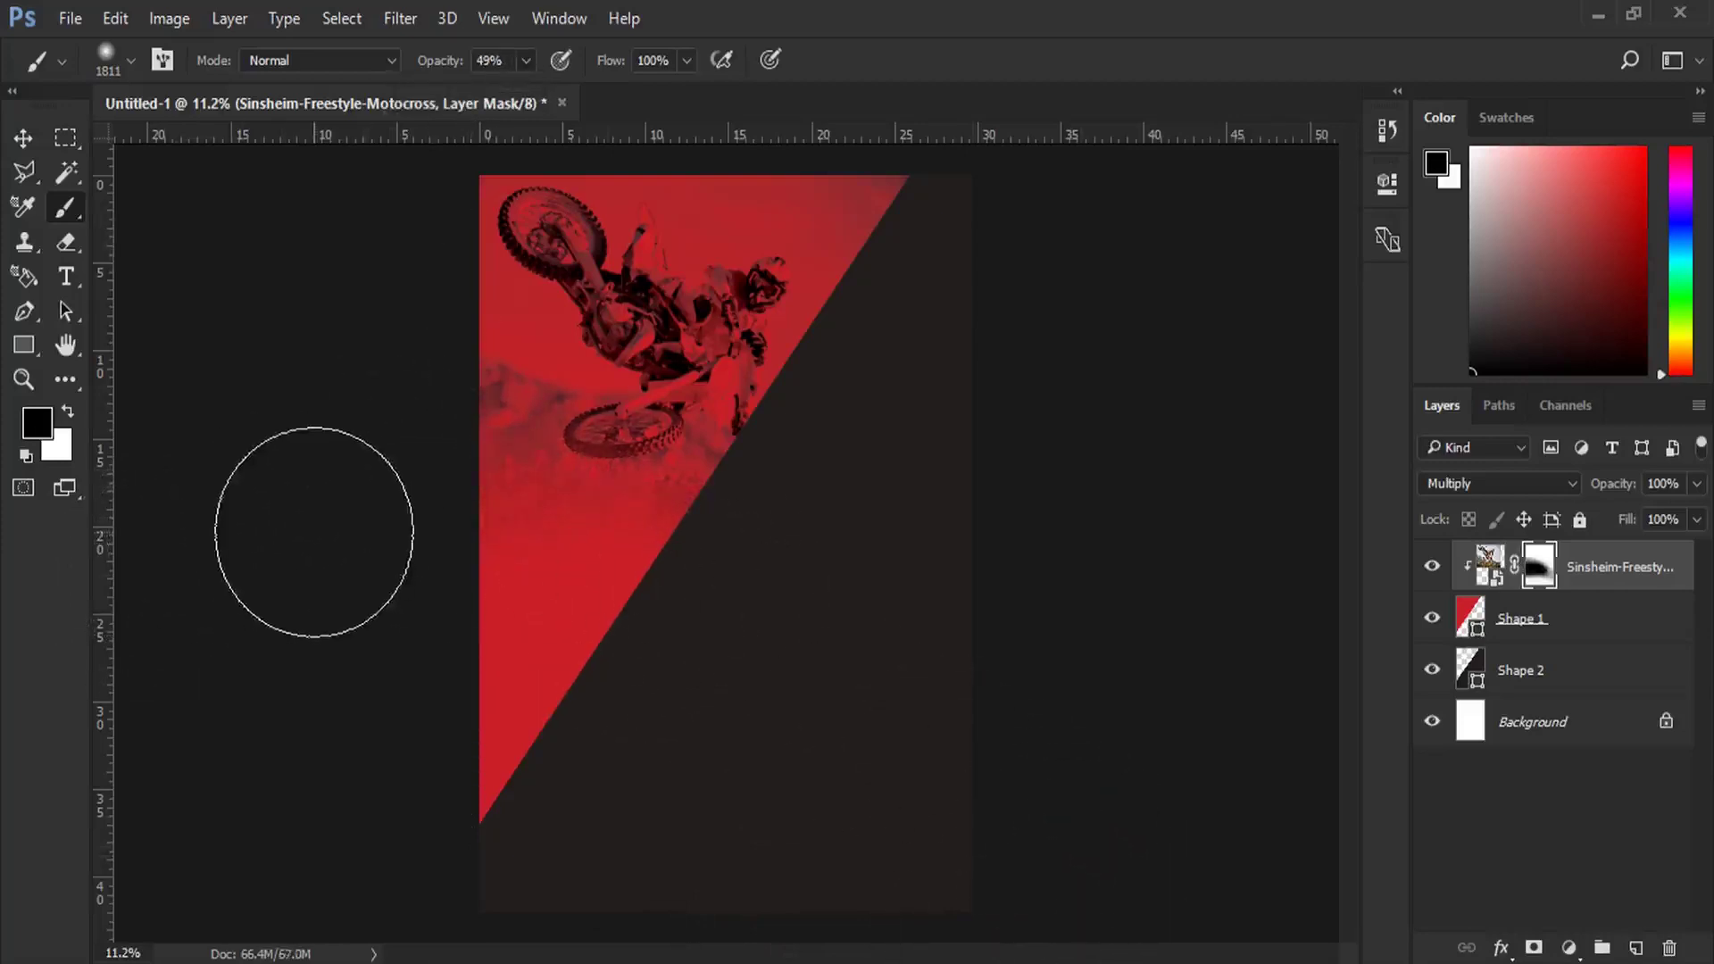
Step: Enlarge the Sinsheim photo slightly and move it down a little
{"action": "key", "text": "ctrl+t"}
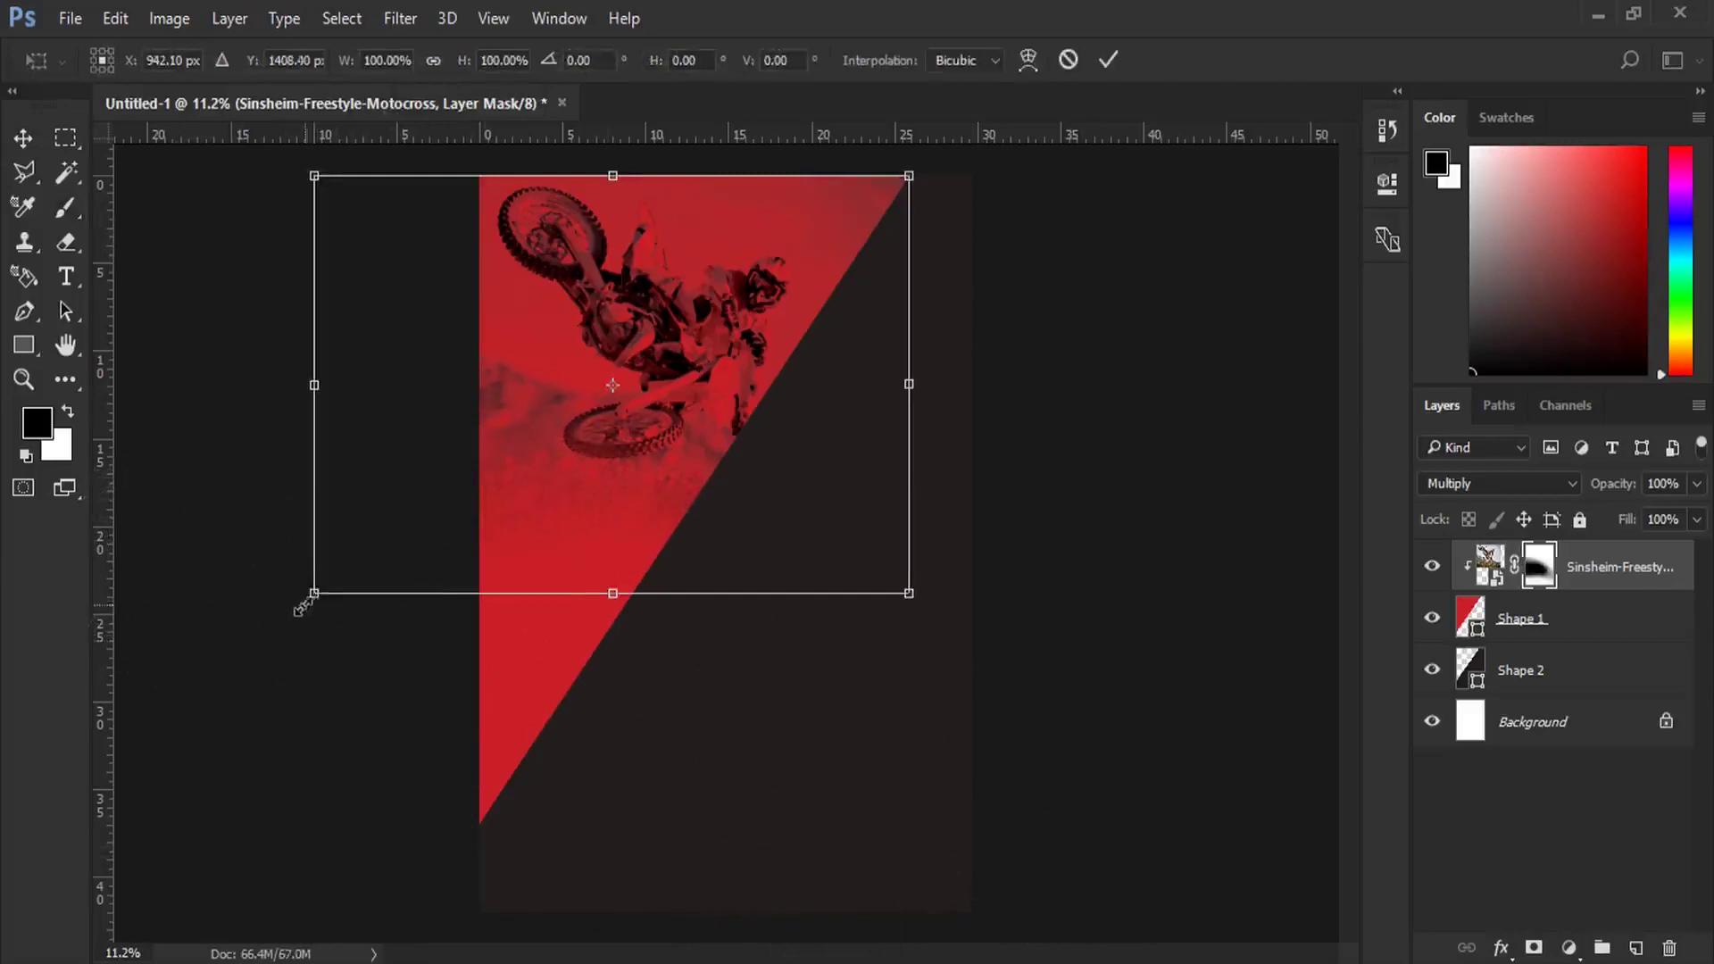
{"action": "left_click_drag", "start_coordinate": [300, 607], "coordinate": [294, 609]}
{"action": "left_click_drag", "start_coordinate": [640, 466], "coordinate": [630, 462]}
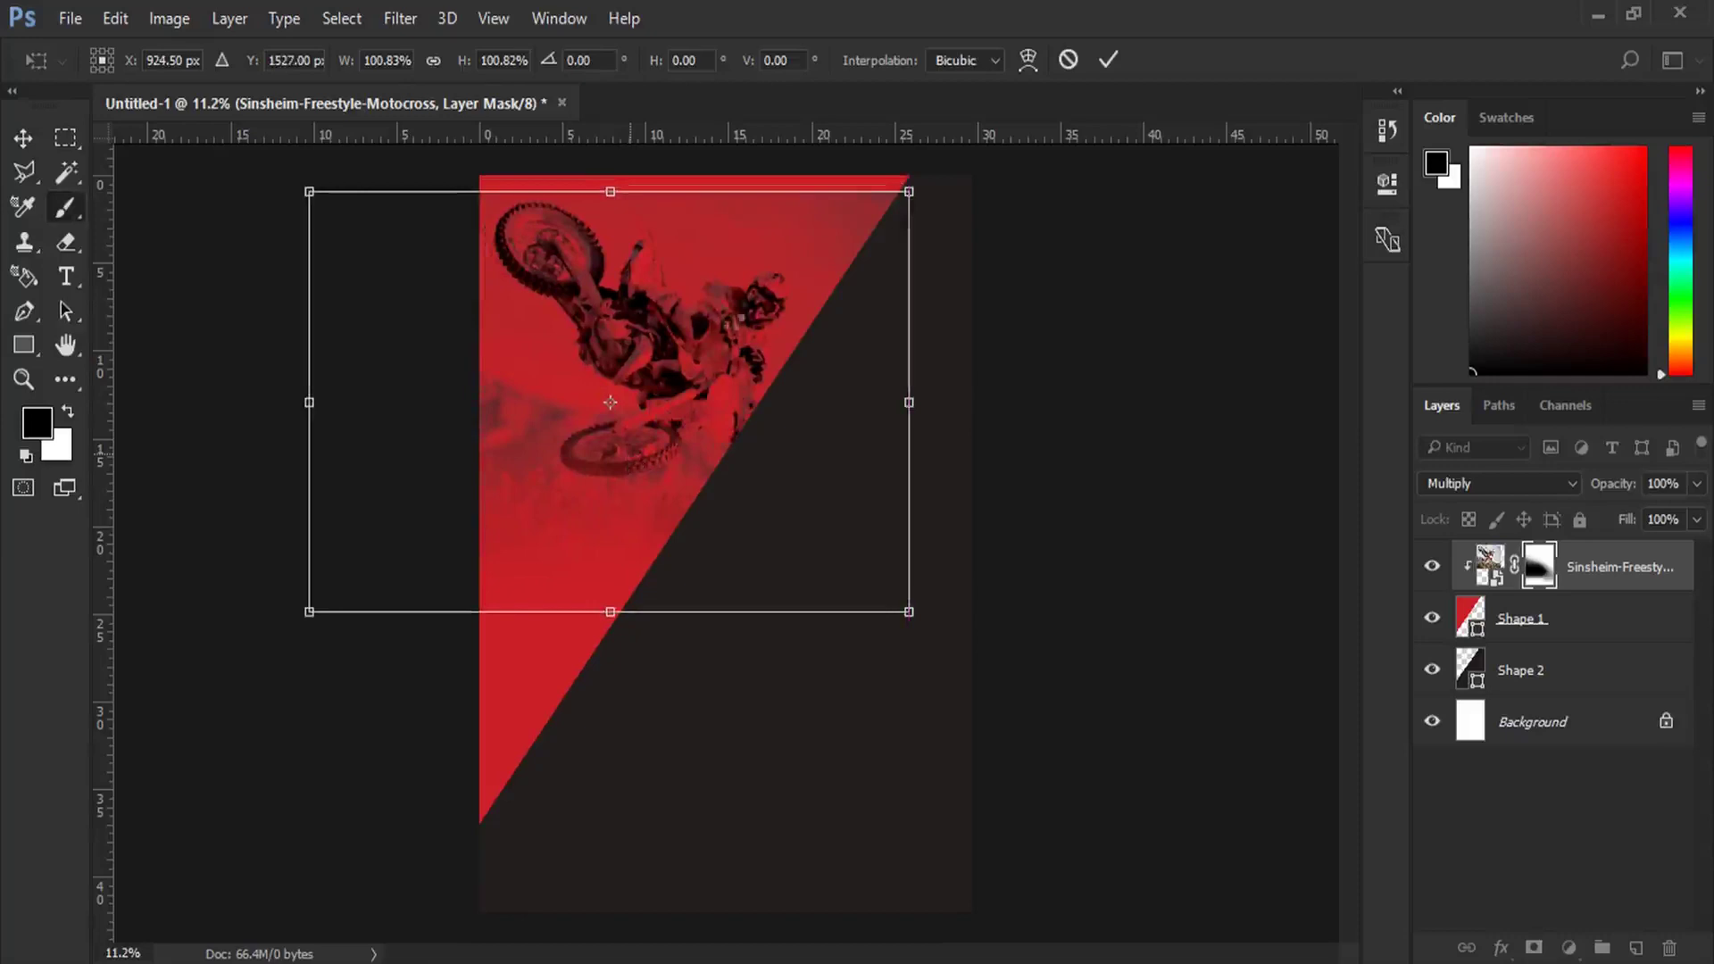
{"action": "key", "text": "Return"}
Step: Paint out the light stripe along the photo's top edge with a 354 px brush
{"action": "key", "text": "b"}
{"action": "left_click_drag", "start_coordinate": [888, 136], "coordinate": [807, 125]}
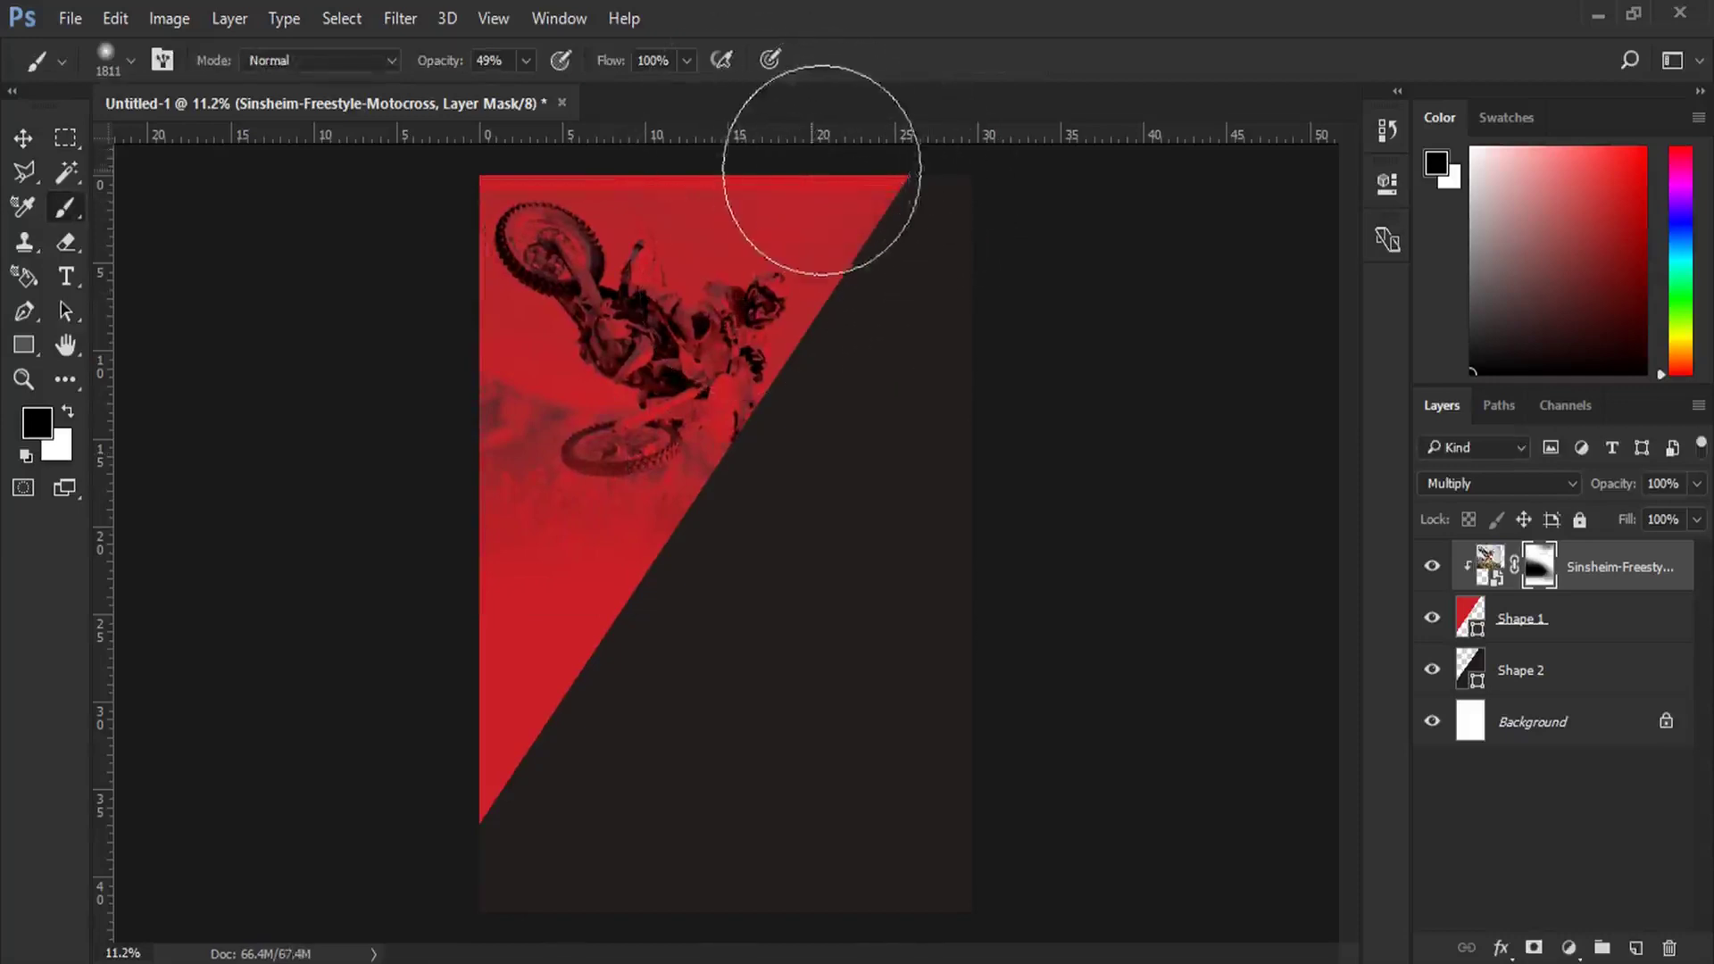
{"action": "left_click", "coordinate": [23, 378]}
{"action": "left_click", "coordinate": [642, 252]}
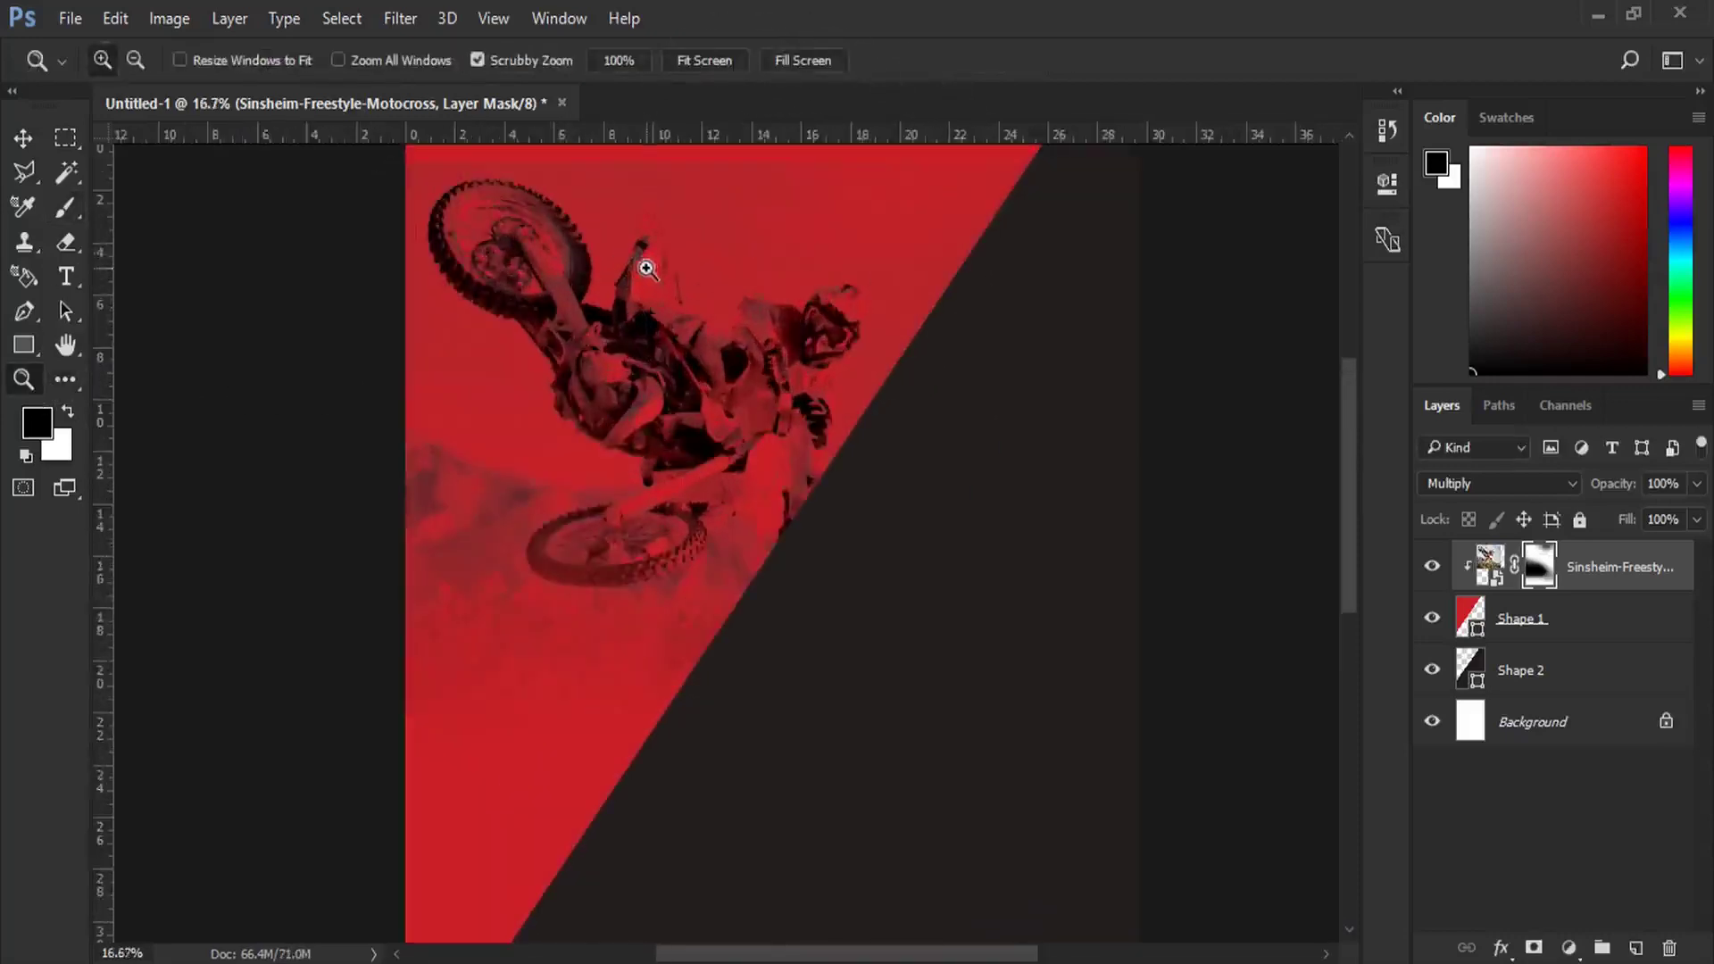
{"action": "left_click", "coordinate": [643, 254]}
{"action": "left_click", "coordinate": [64, 207]}
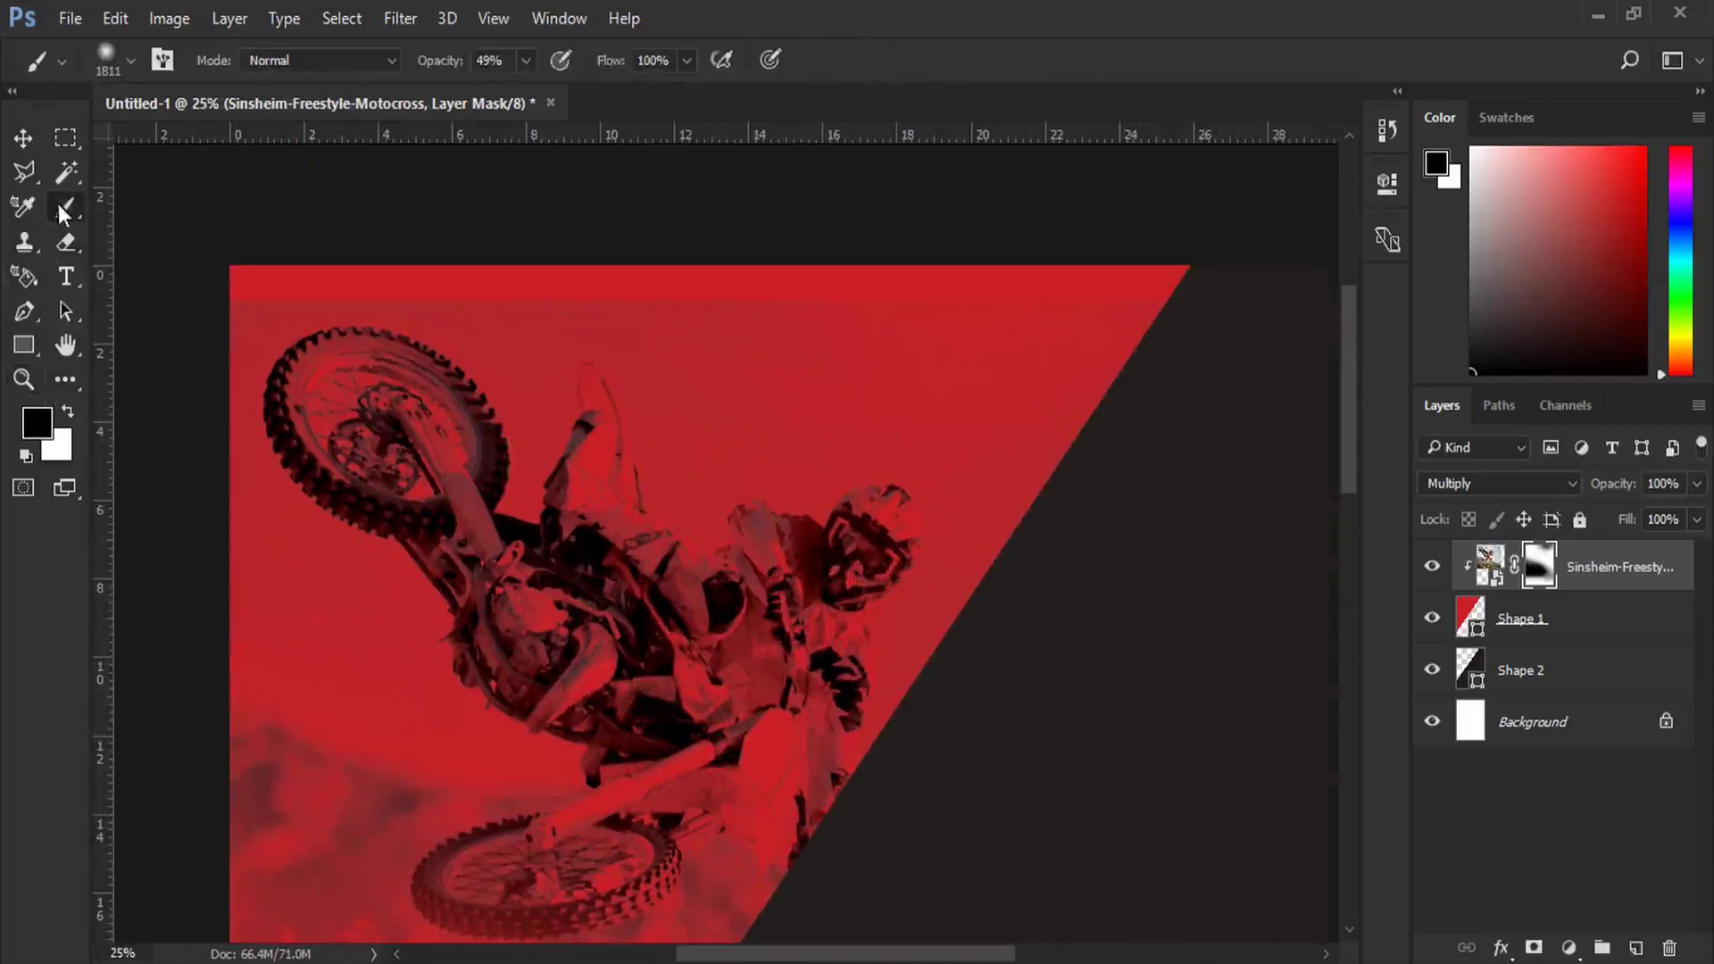
{"action": "right_click", "coordinate": [816, 179]}
{"action": "left_click_drag", "start_coordinate": [1009, 243], "coordinate": [1072, 248]}
{"action": "key", "text": "Return"}
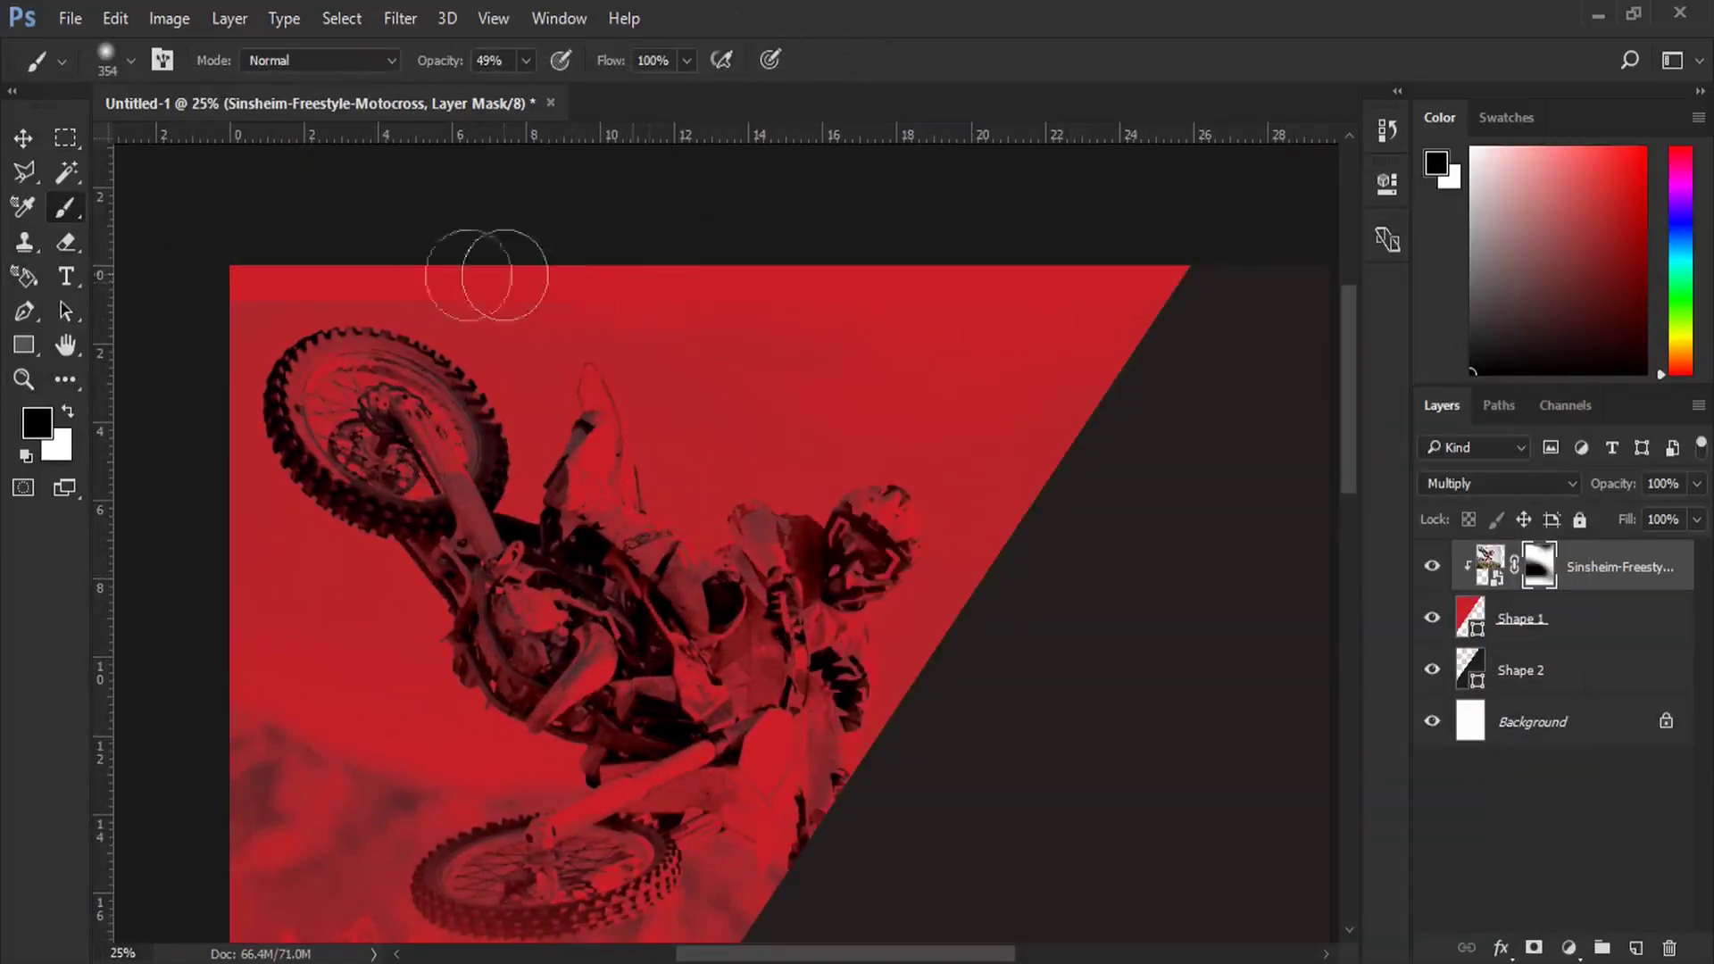
{"action": "left_click_drag", "start_coordinate": [598, 277], "coordinate": [266, 242]}
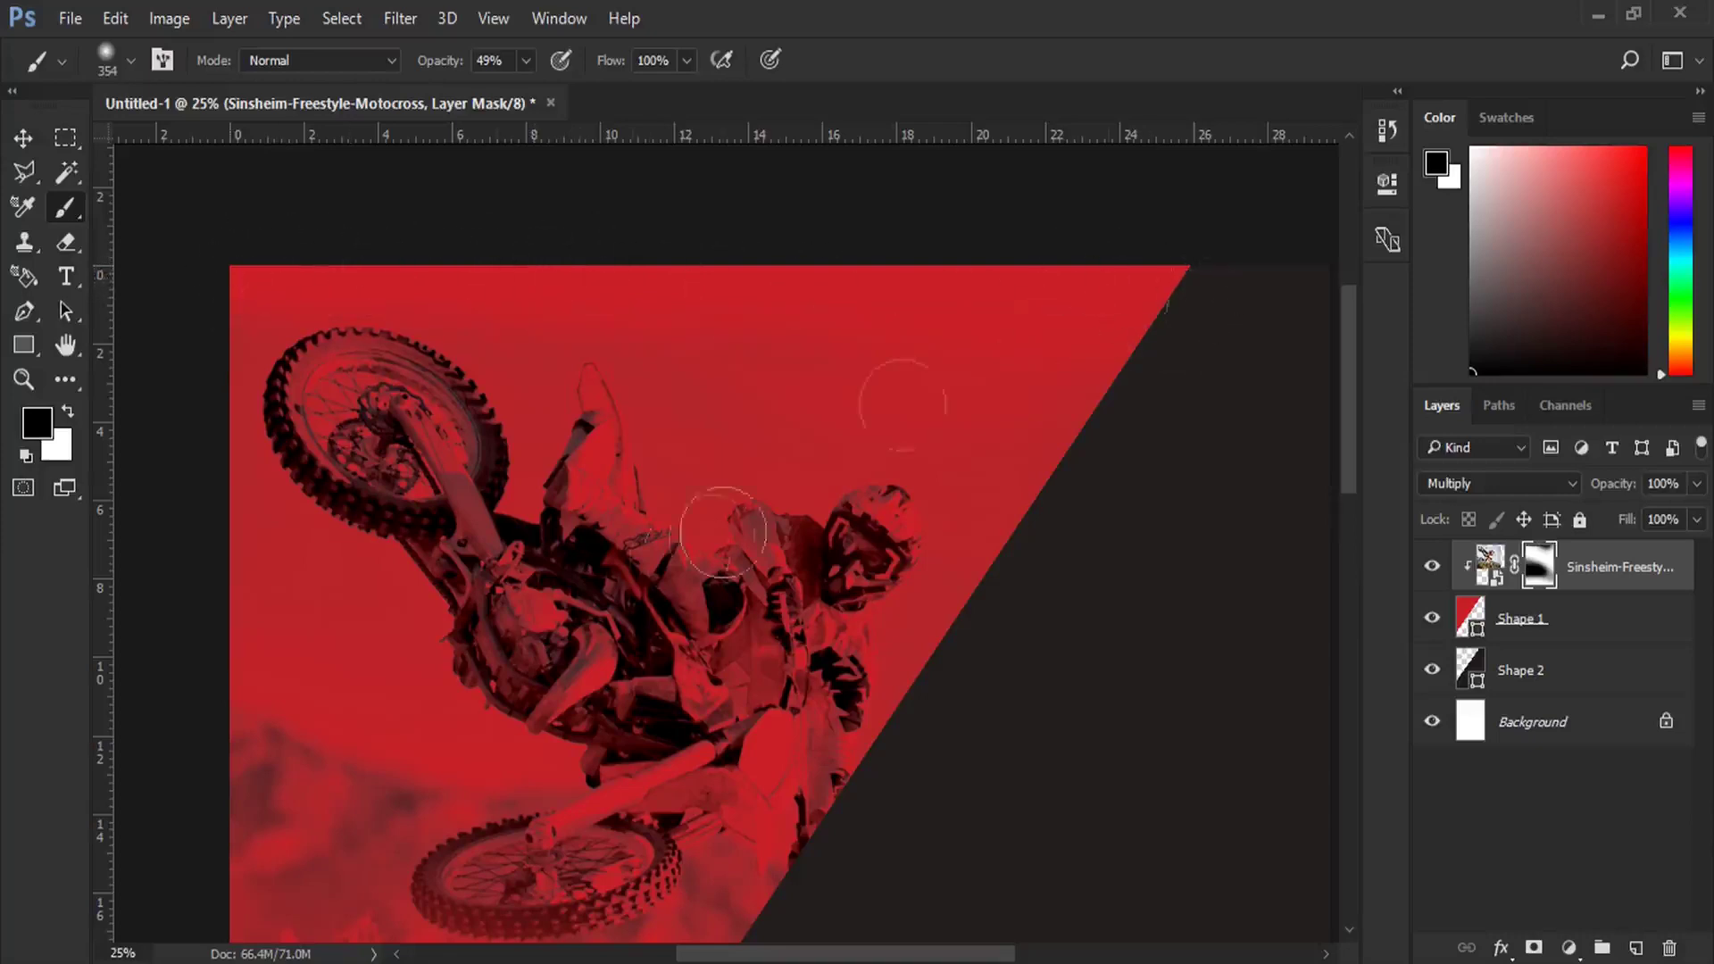
Step: Place the motocross-pilotes-yamaha-2015_hd image and move its layer below Shape 1
{"action": "left_click", "coordinate": [493, 18]}
{"action": "left_click", "coordinate": [676, 264]}
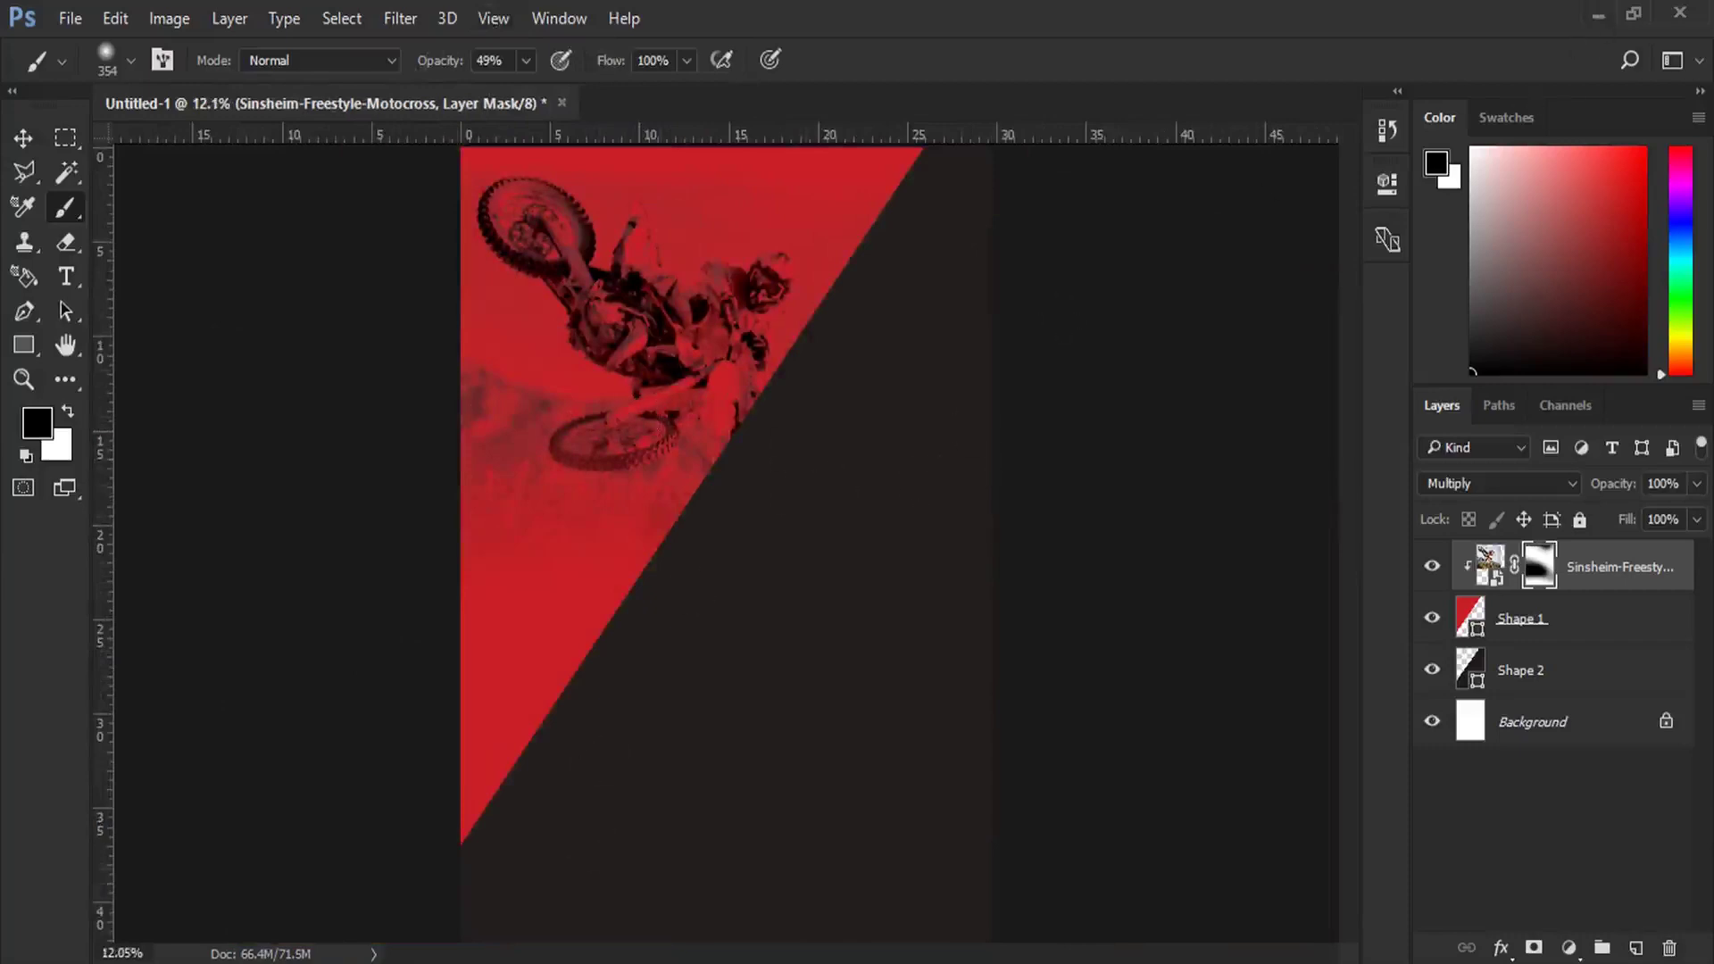
{"action": "left_click", "coordinate": [1598, 18]}
{"action": "left_click", "coordinate": [437, 217]}
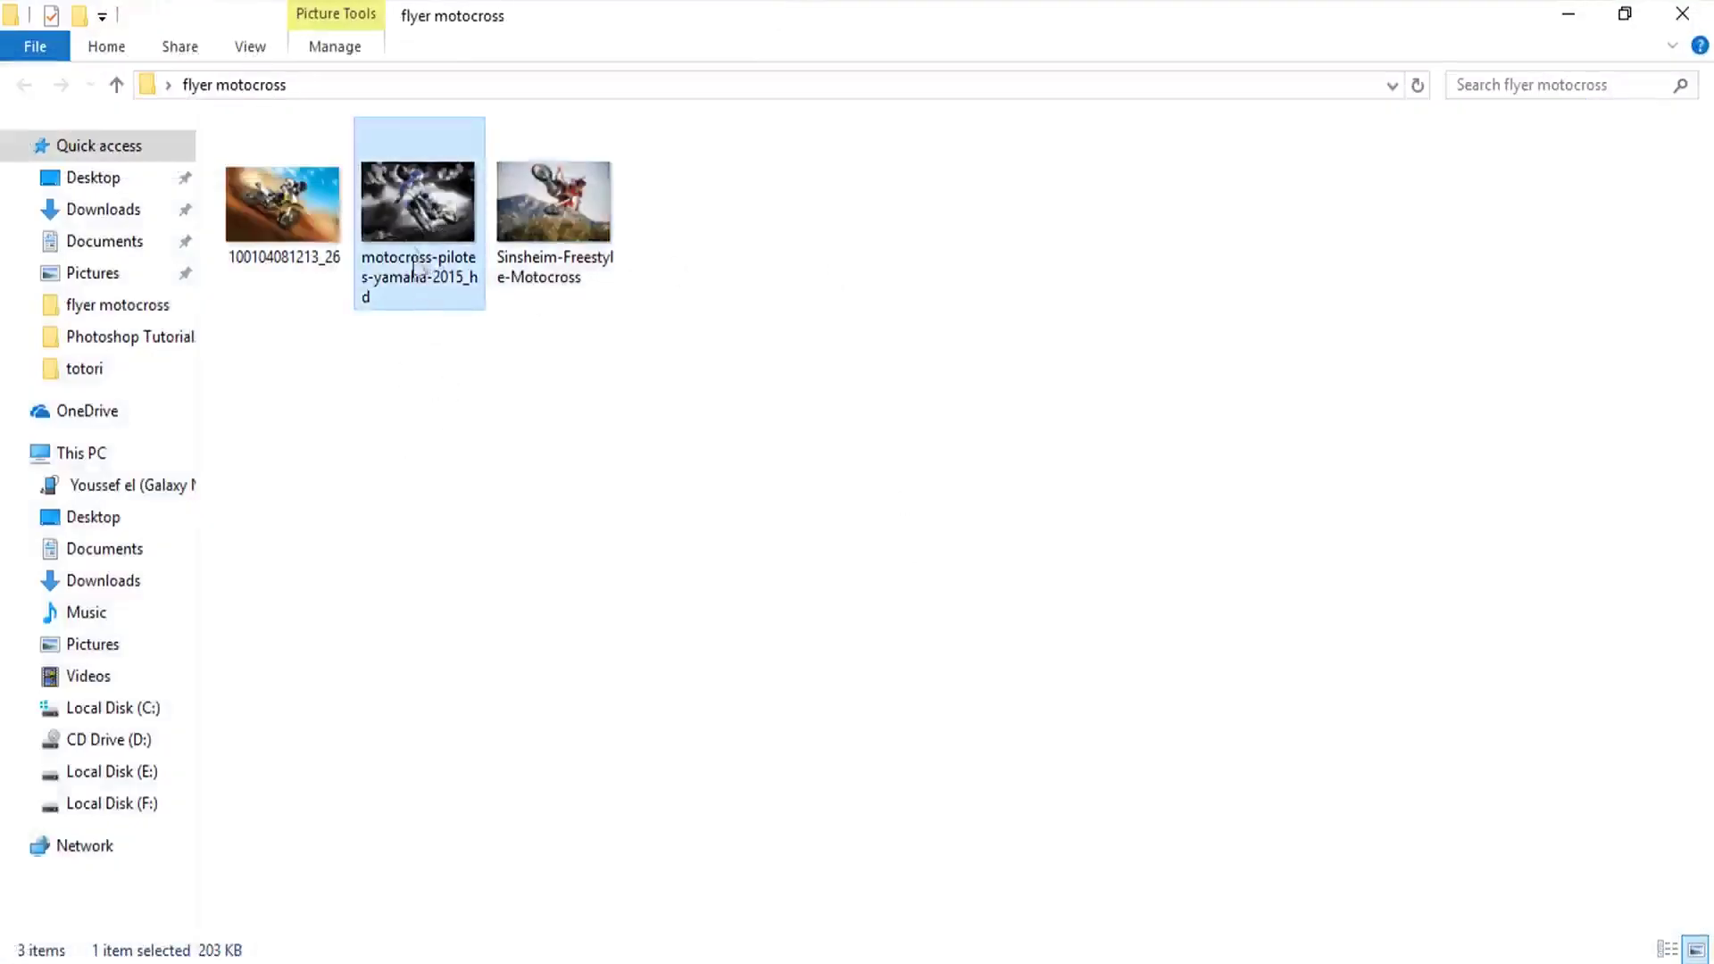
{"action": "mouse_move", "coordinate": [413, 222]}
{"action": "left_mouse_down"}
{"action": "mouse_move", "coordinate": [808, 759]}
{"action": "mouse_move", "coordinate": [865, 620]}
{"action": "left_mouse_up"}
{"action": "key", "text": "Return"}
{"action": "left_click_drag", "start_coordinate": [1526, 569], "coordinate": [1517, 679]}
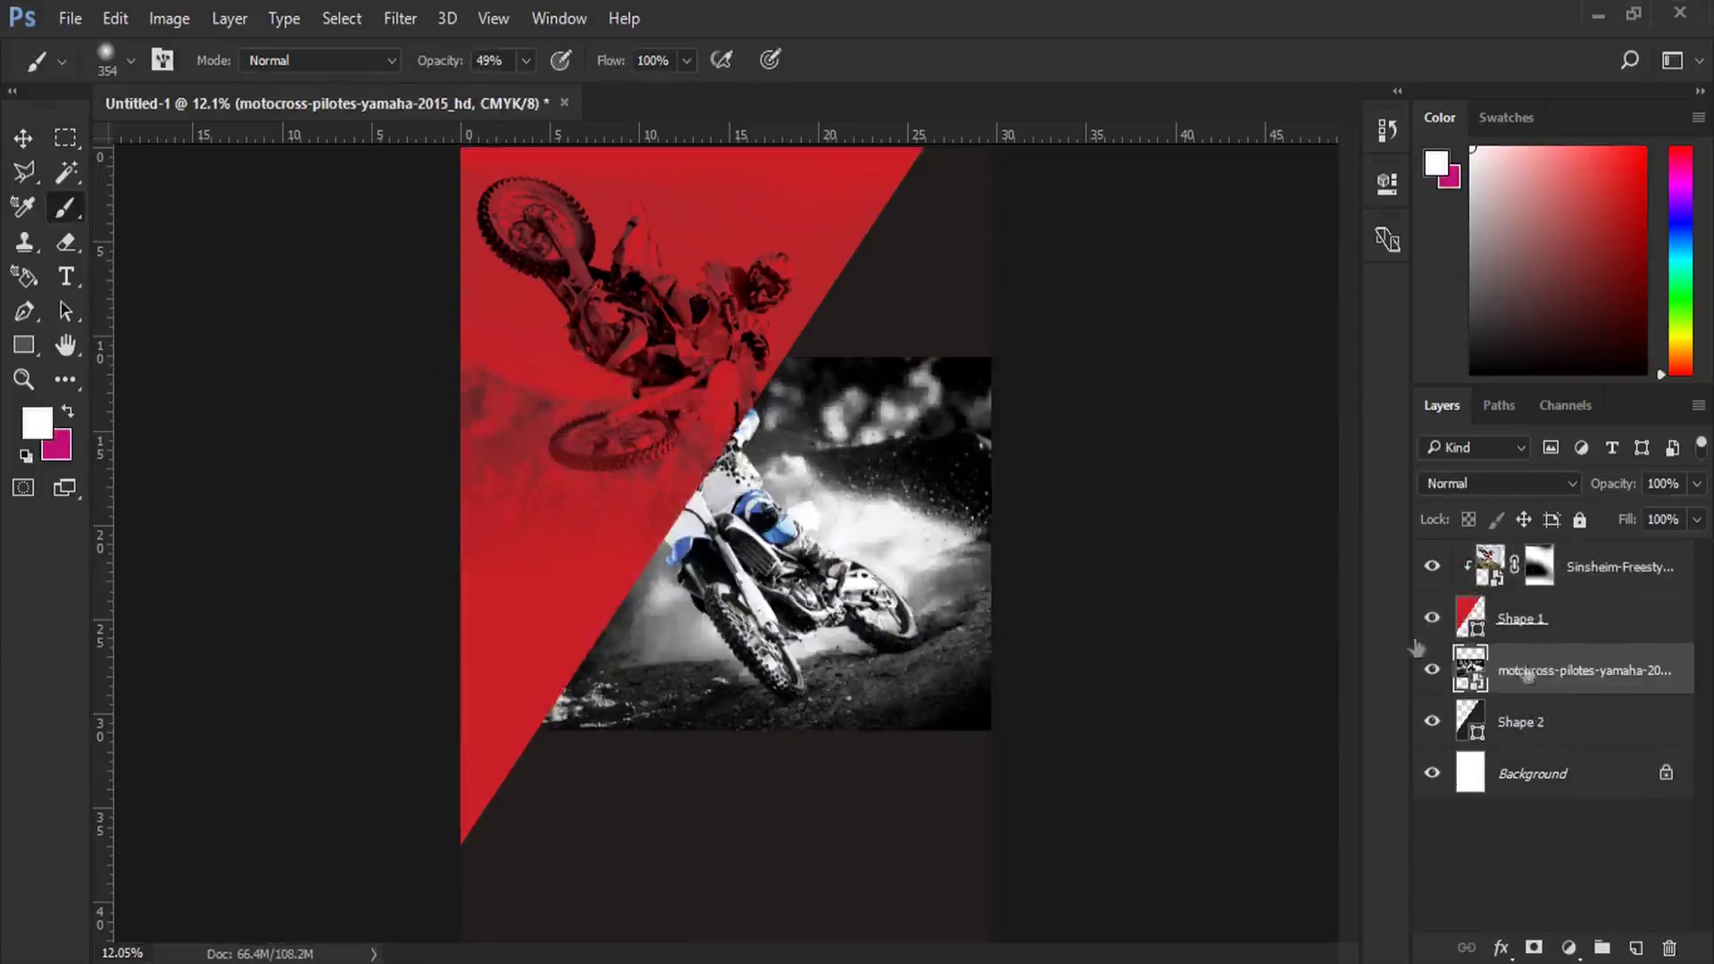
Step: Flip the Yamaha photo horizontally and enlarge it to about 136% to fill the lower poster
{"action": "left_click", "coordinate": [70, 18]}
{"action": "left_click", "coordinate": [306, 551]}
{"action": "right_click", "coordinate": [921, 189]}
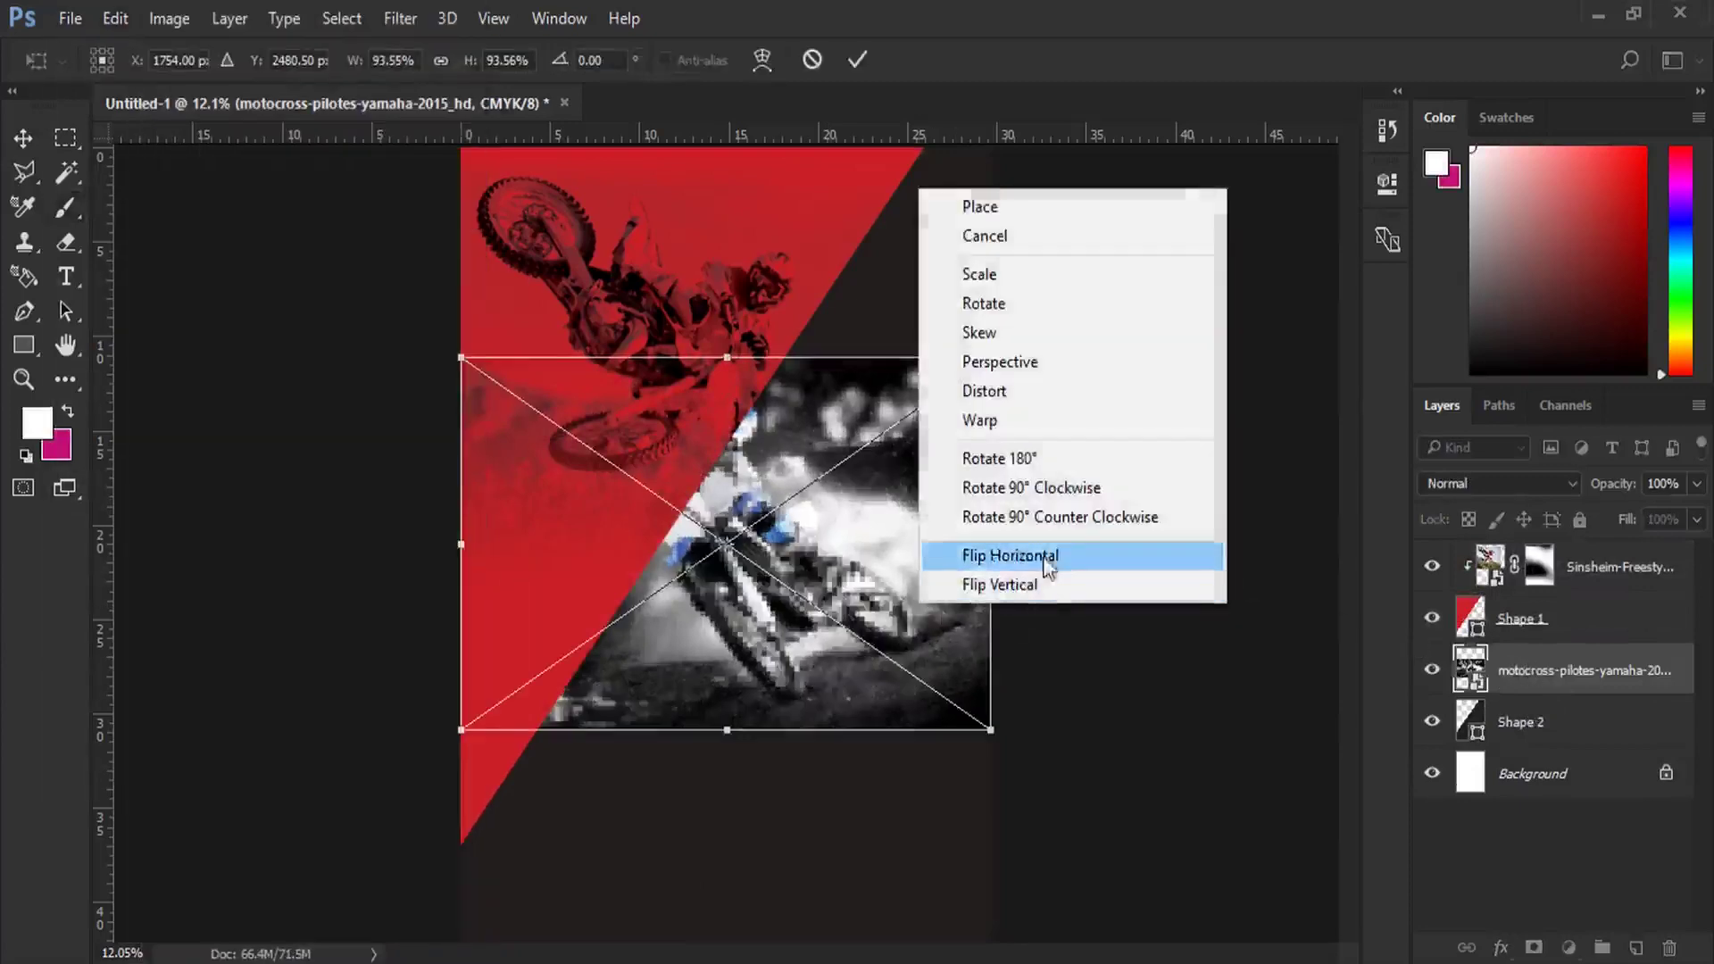
{"action": "left_click", "coordinate": [1047, 566]}
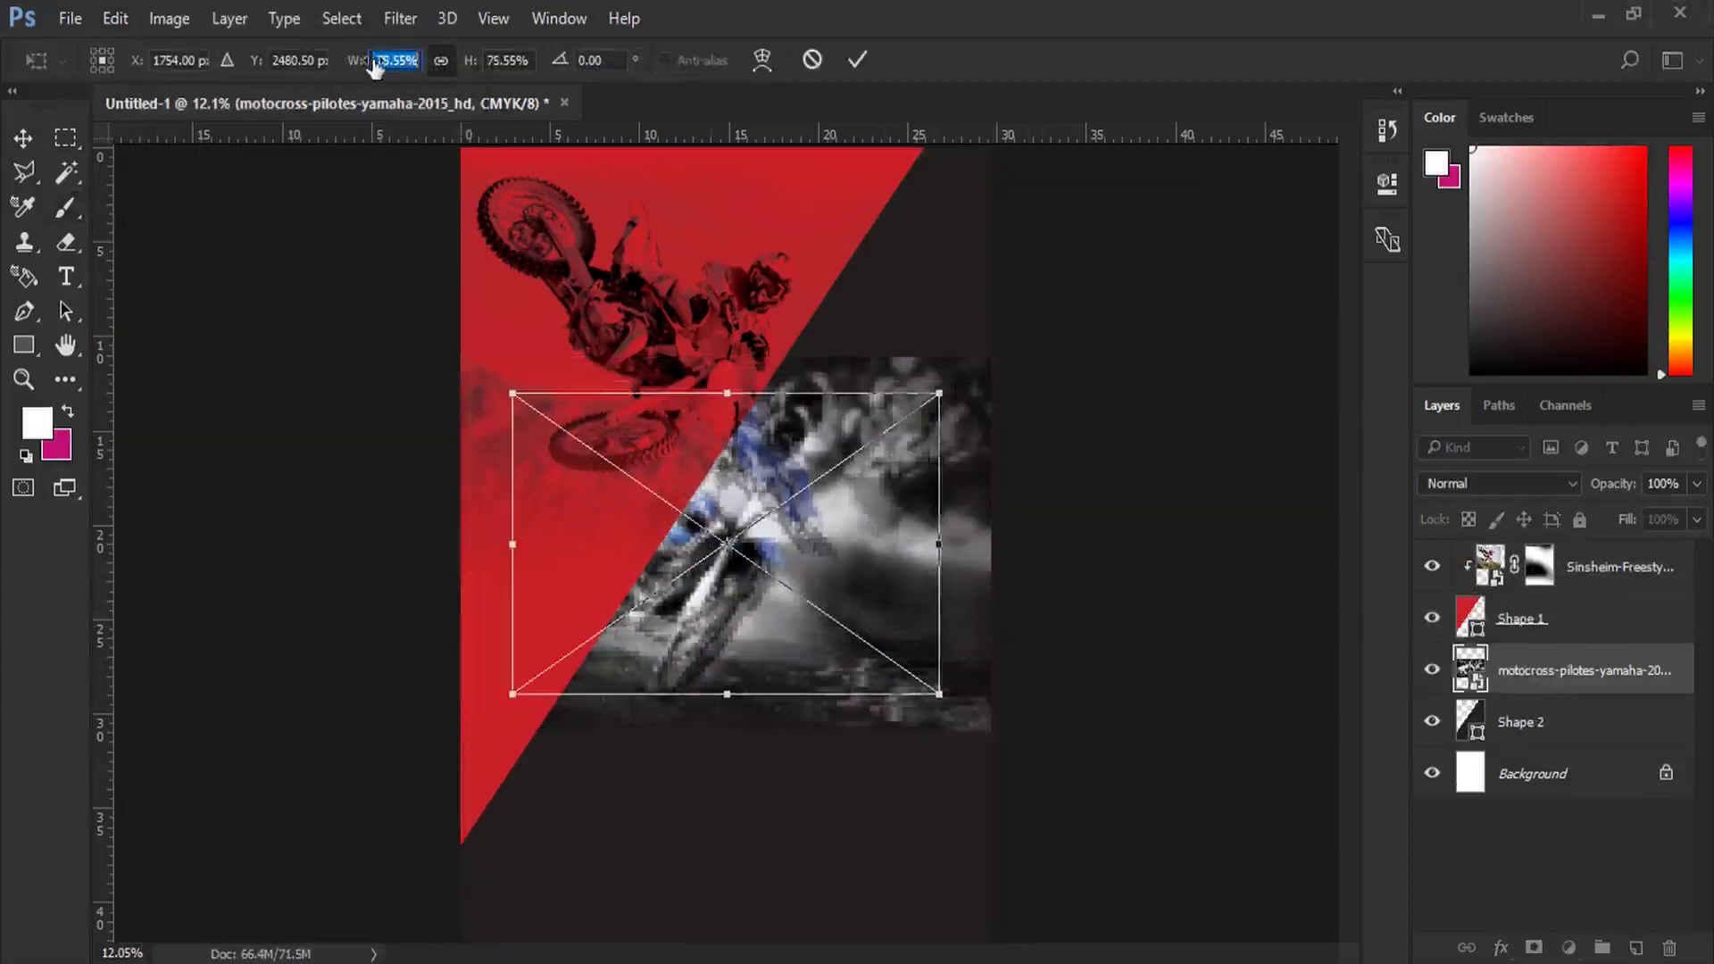
{"action": "left_click_drag", "start_coordinate": [357, 70], "coordinate": [420, 70]}
{"action": "left_click_drag", "start_coordinate": [662, 452], "coordinate": [723, 584]}
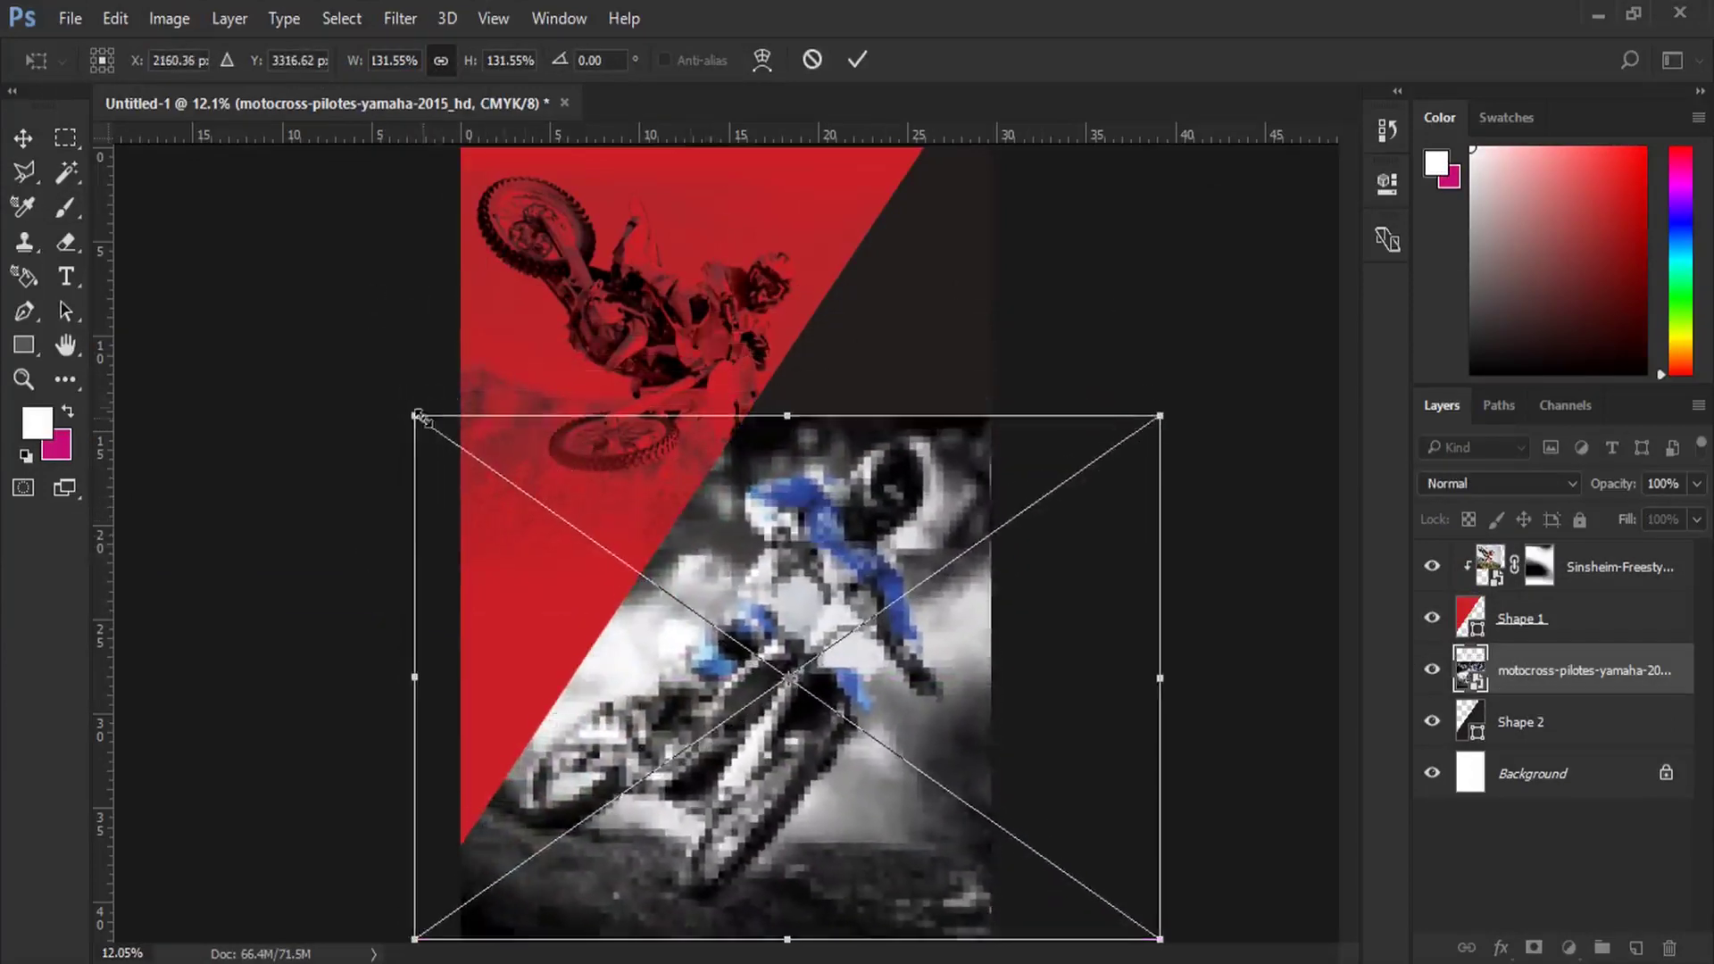
{"action": "left_click_drag", "start_coordinate": [412, 416], "coordinate": [398, 399]}
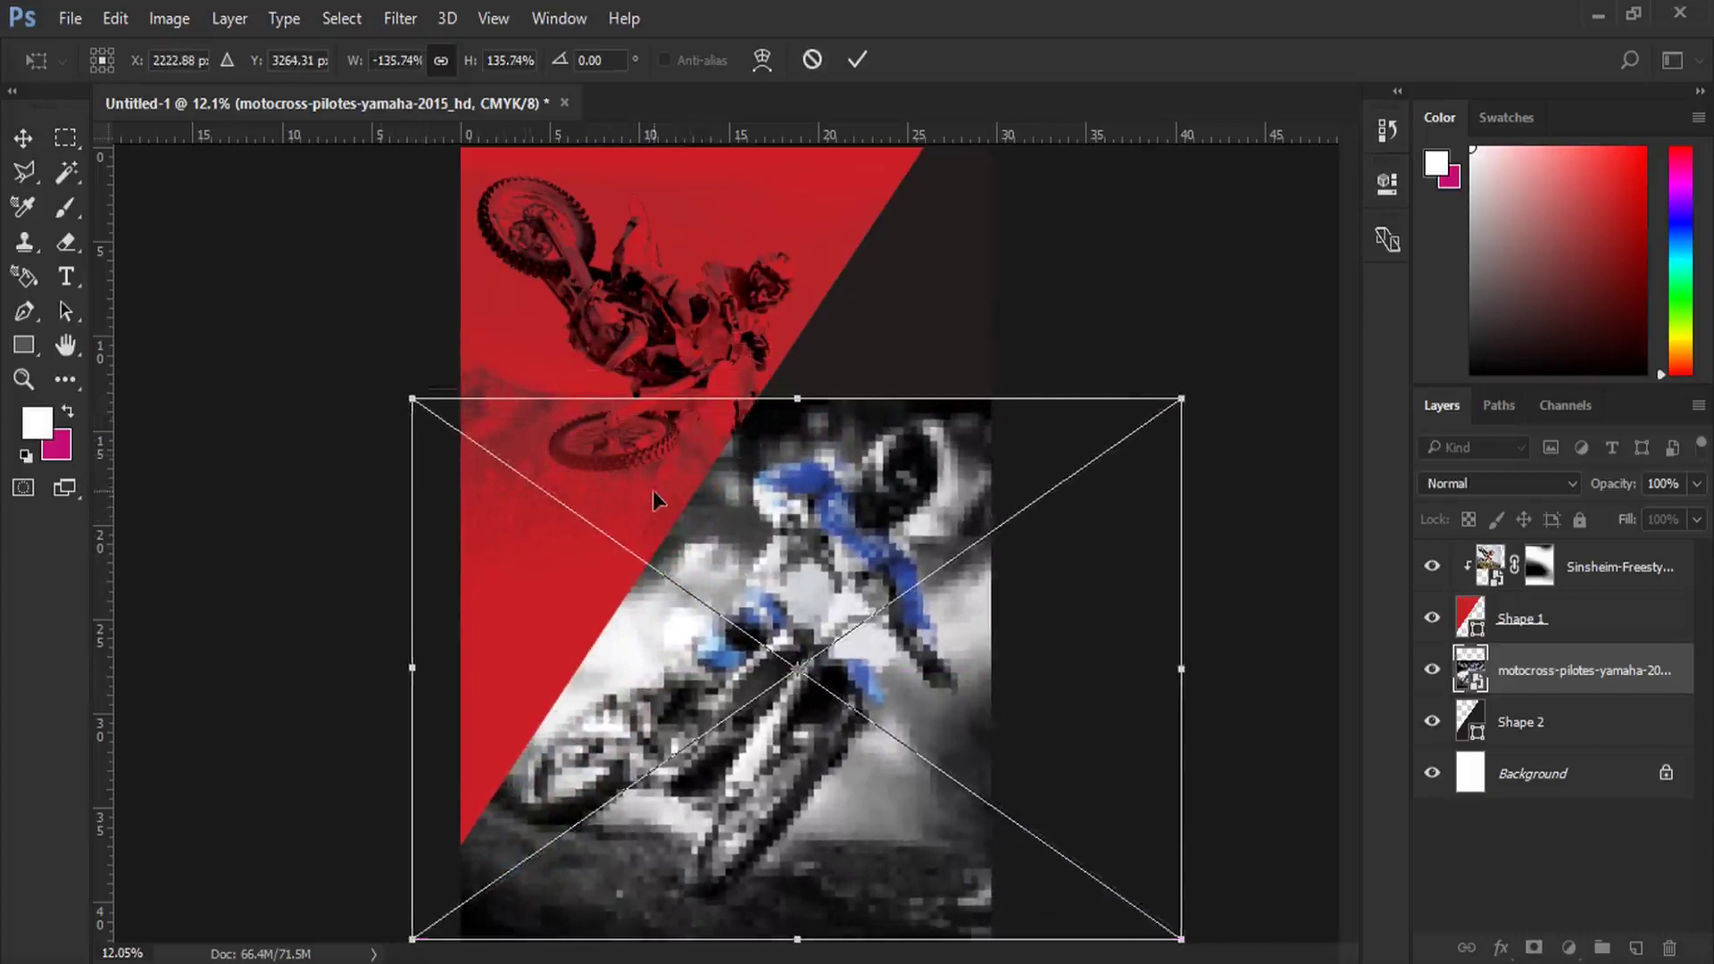
{"action": "key", "text": "Return"}
Step: Blend the Yamaha photo in Overlay mode at about 64% opacity
{"action": "key", "text": "b"}
{"action": "left_click", "coordinate": [1696, 483]}
{"action": "left_click_drag", "start_coordinate": [1701, 514], "coordinate": [1613, 519]}
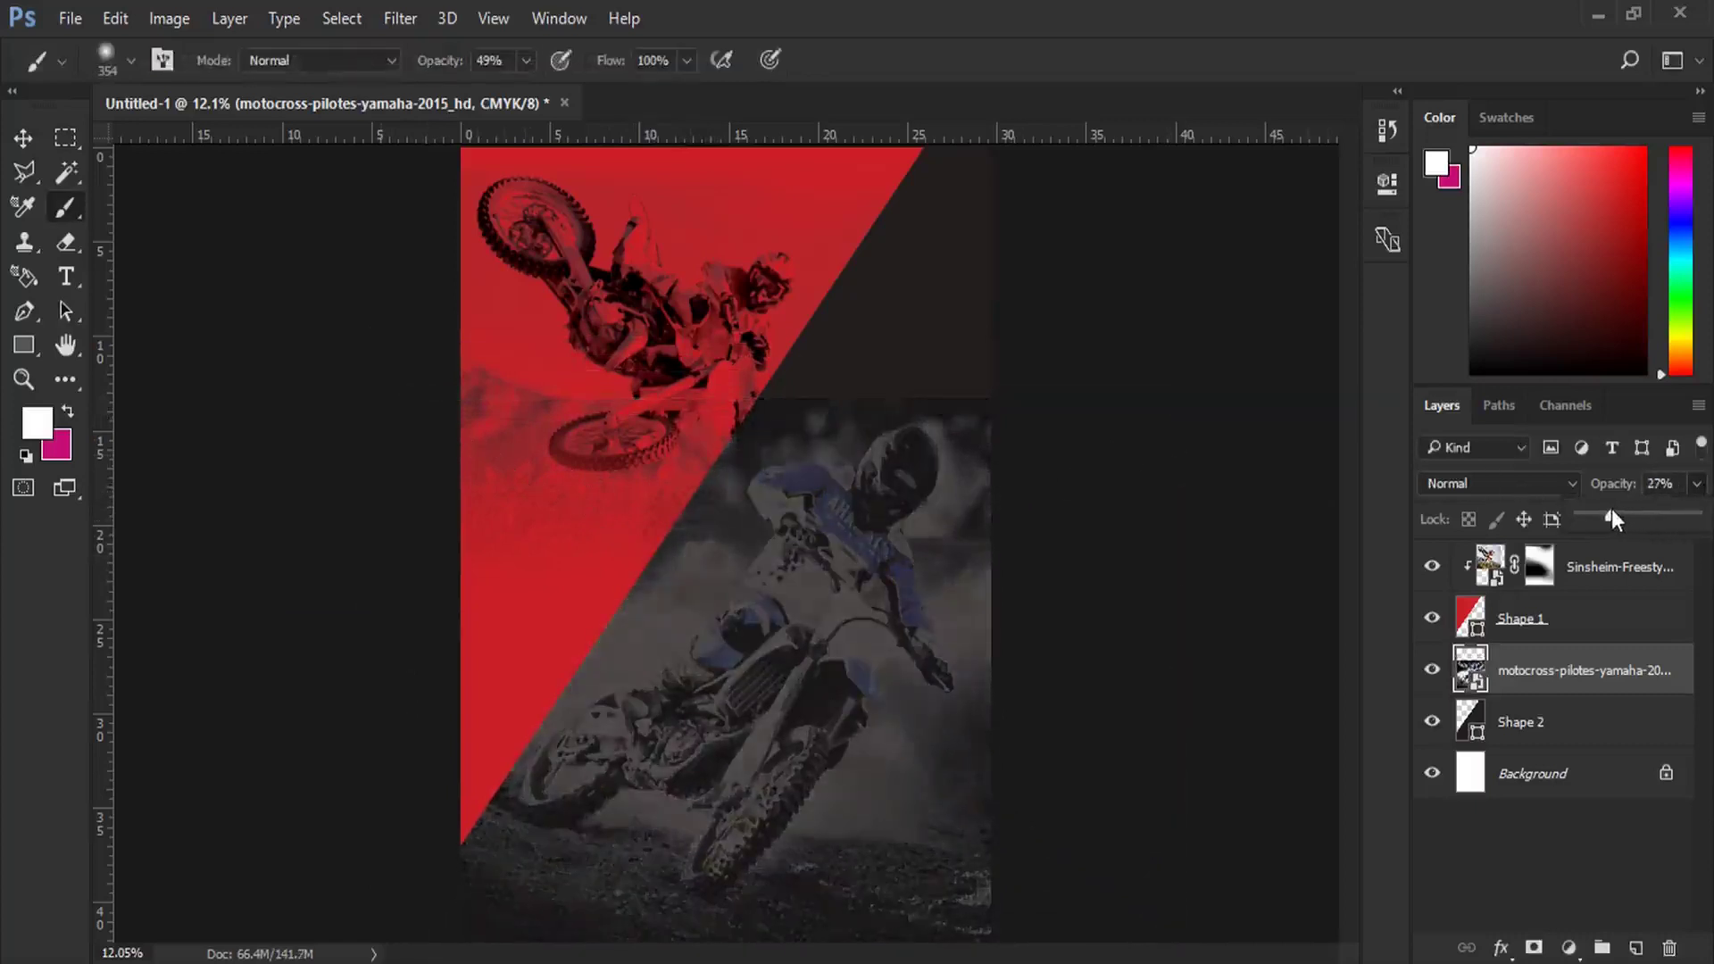
{"action": "key", "text": "ctrl+z"}
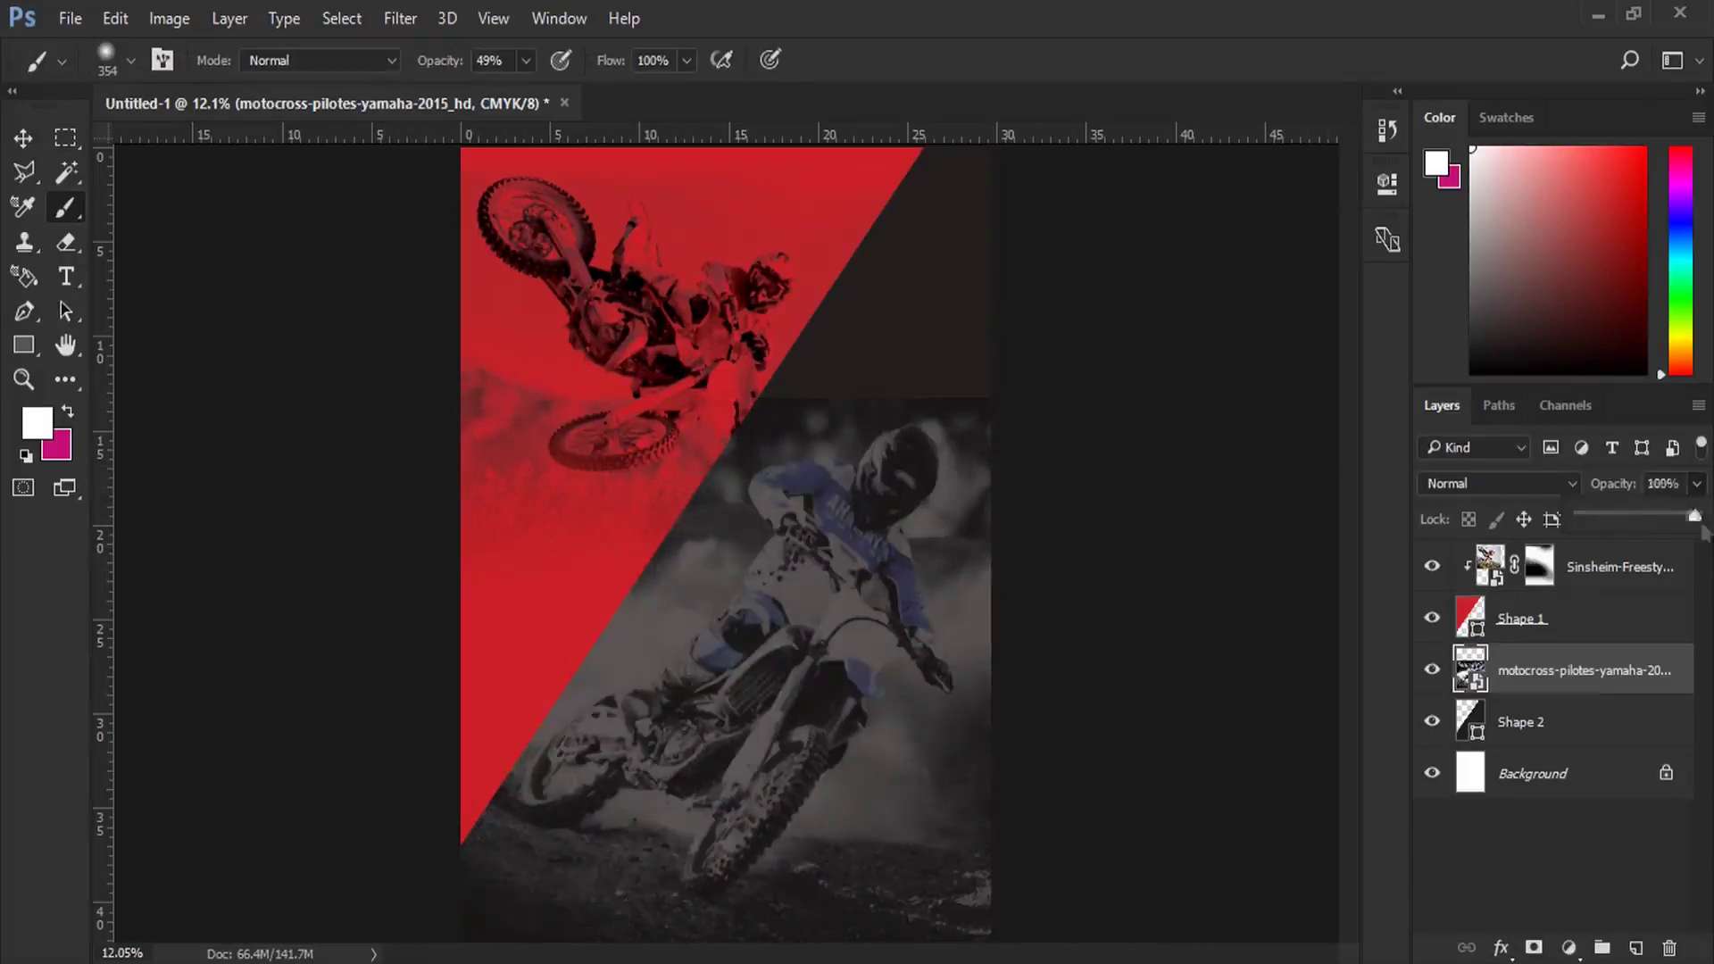
{"action": "left_click", "coordinate": [1500, 483]}
{"action": "left_click", "coordinate": [1441, 745]}
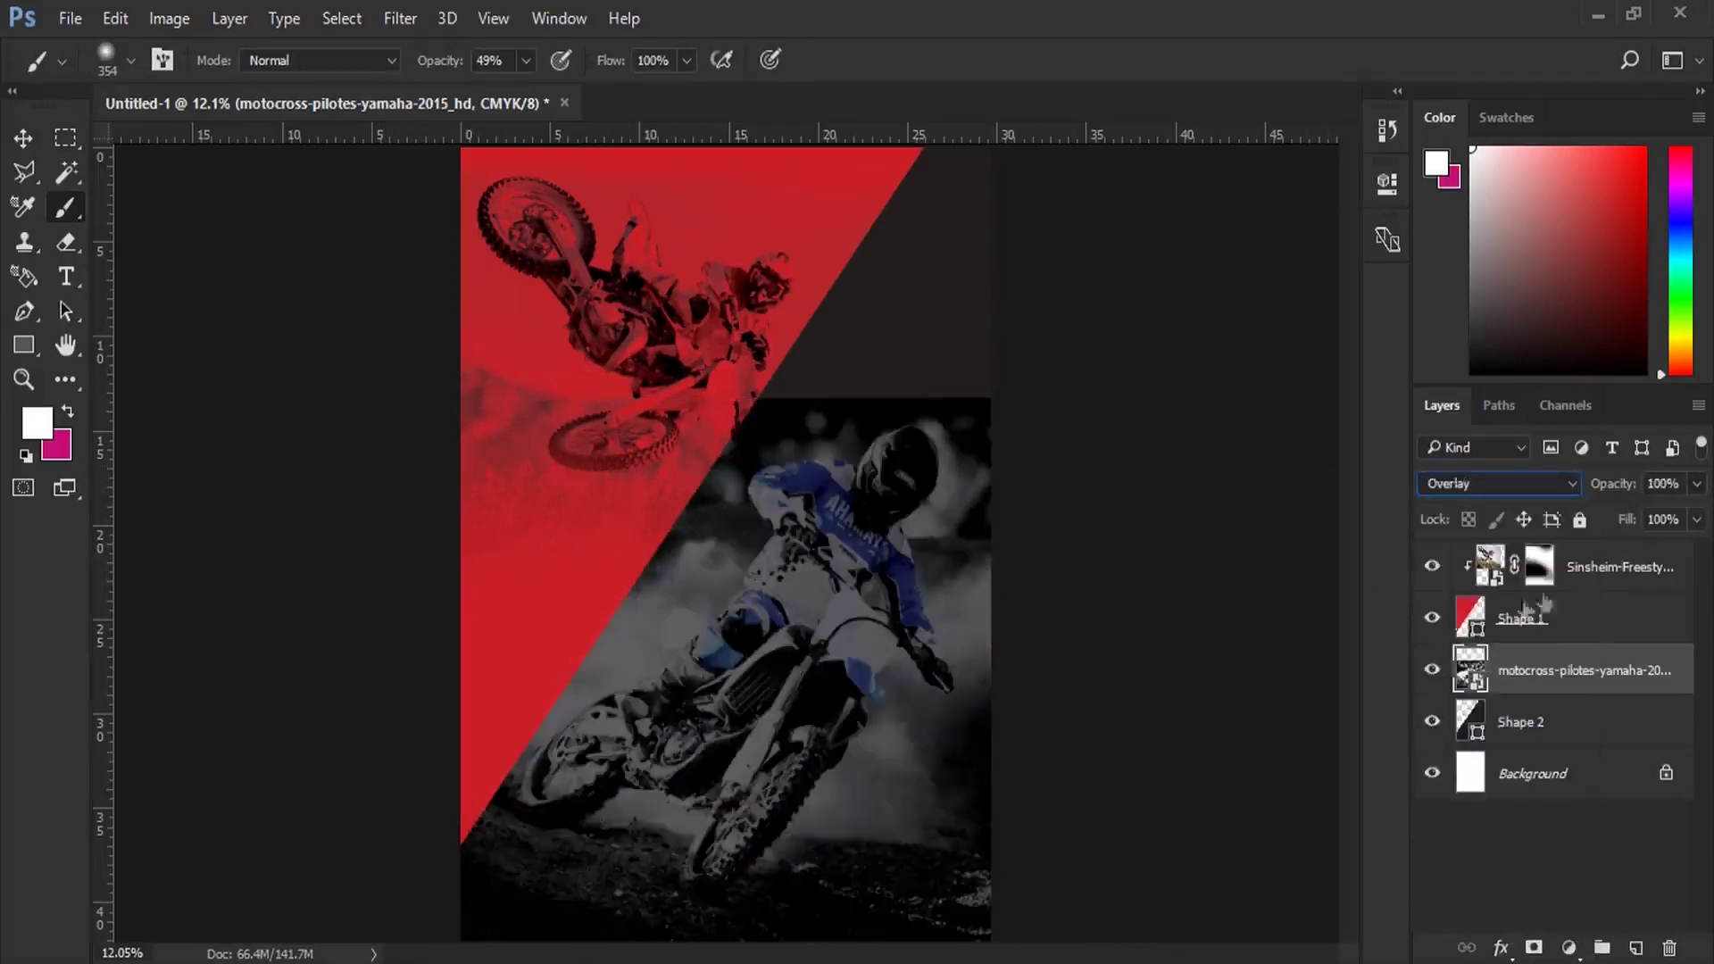
{"action": "left_click_drag", "start_coordinate": [1699, 483], "coordinate": [1663, 517]}
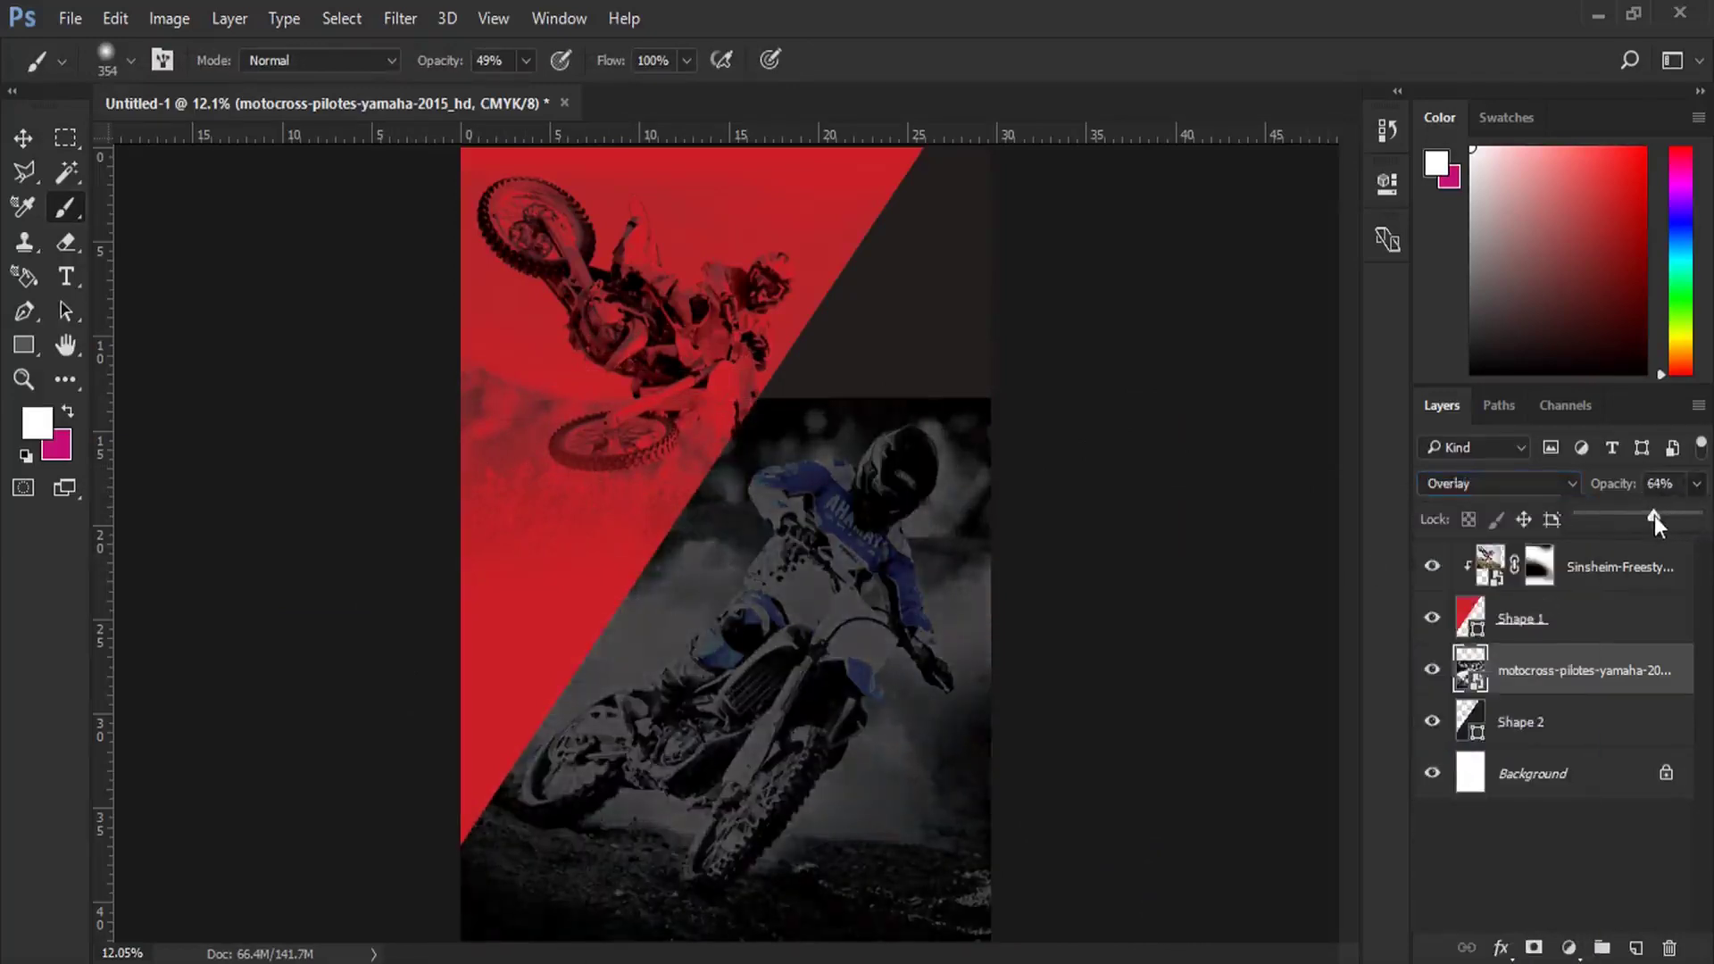
{"action": "key", "text": "alt+bracketleft"}
Step: Add a layer mask to the Yamaha photo with default black and white colours
{"action": "key", "text": "z"}
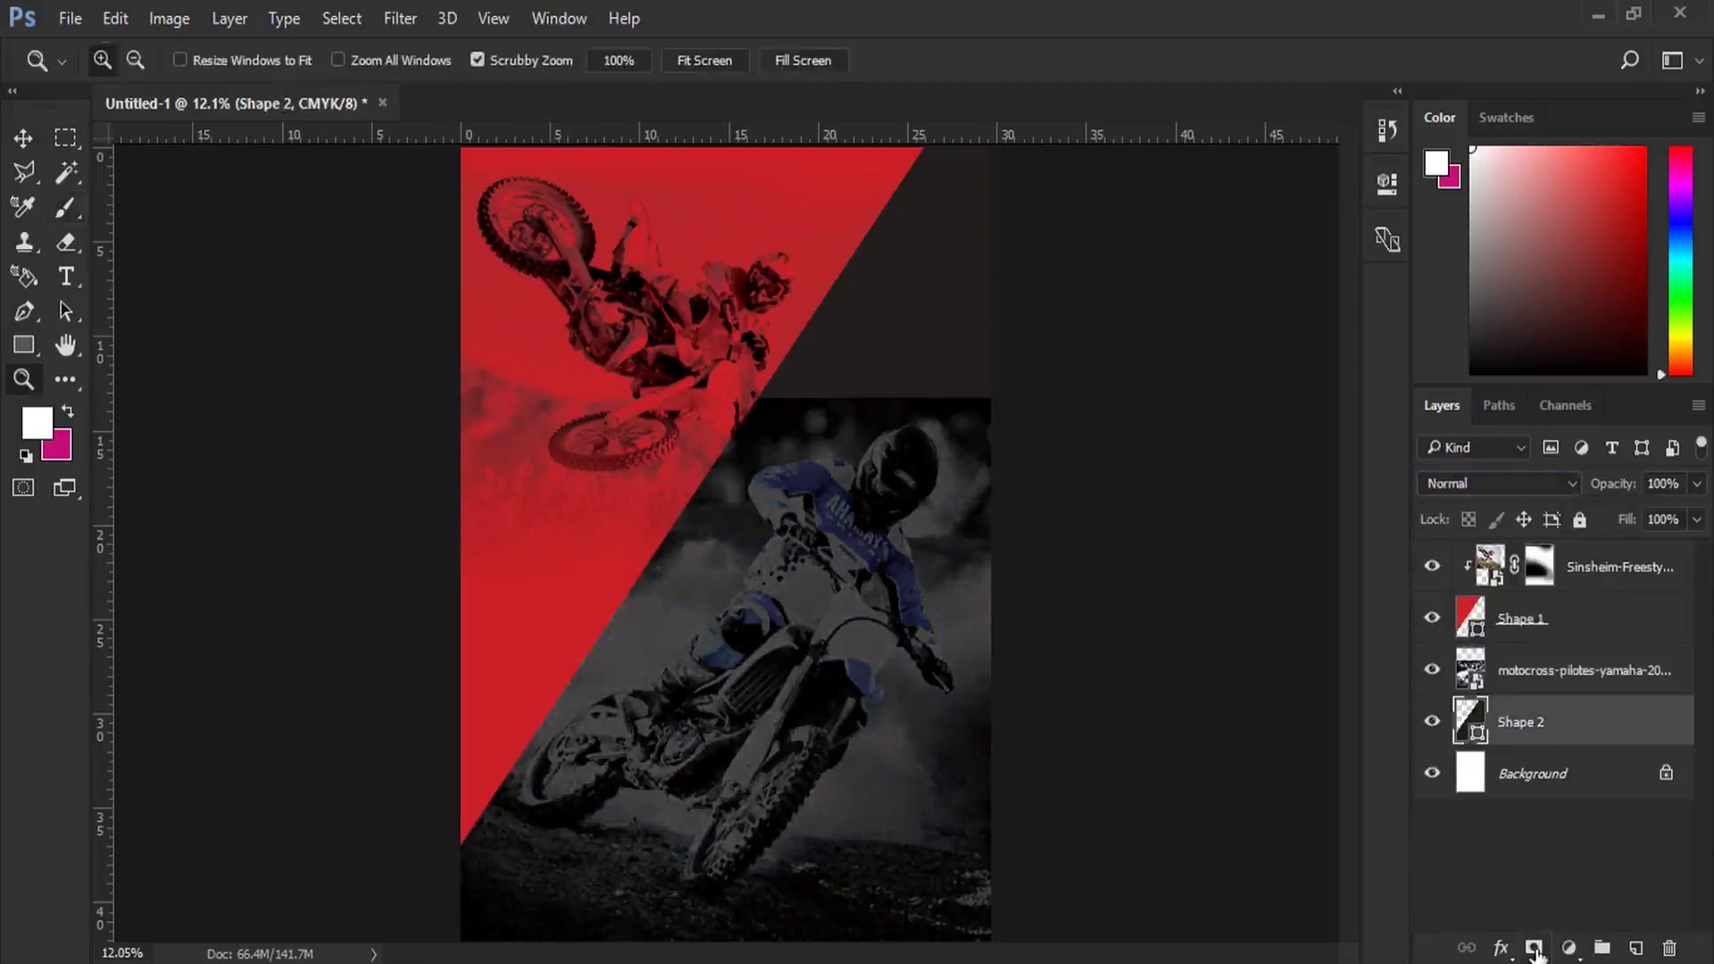
{"action": "left_click", "coordinate": [1540, 679]}
{"action": "left_click", "coordinate": [1534, 948]}
{"action": "key", "text": "d"}
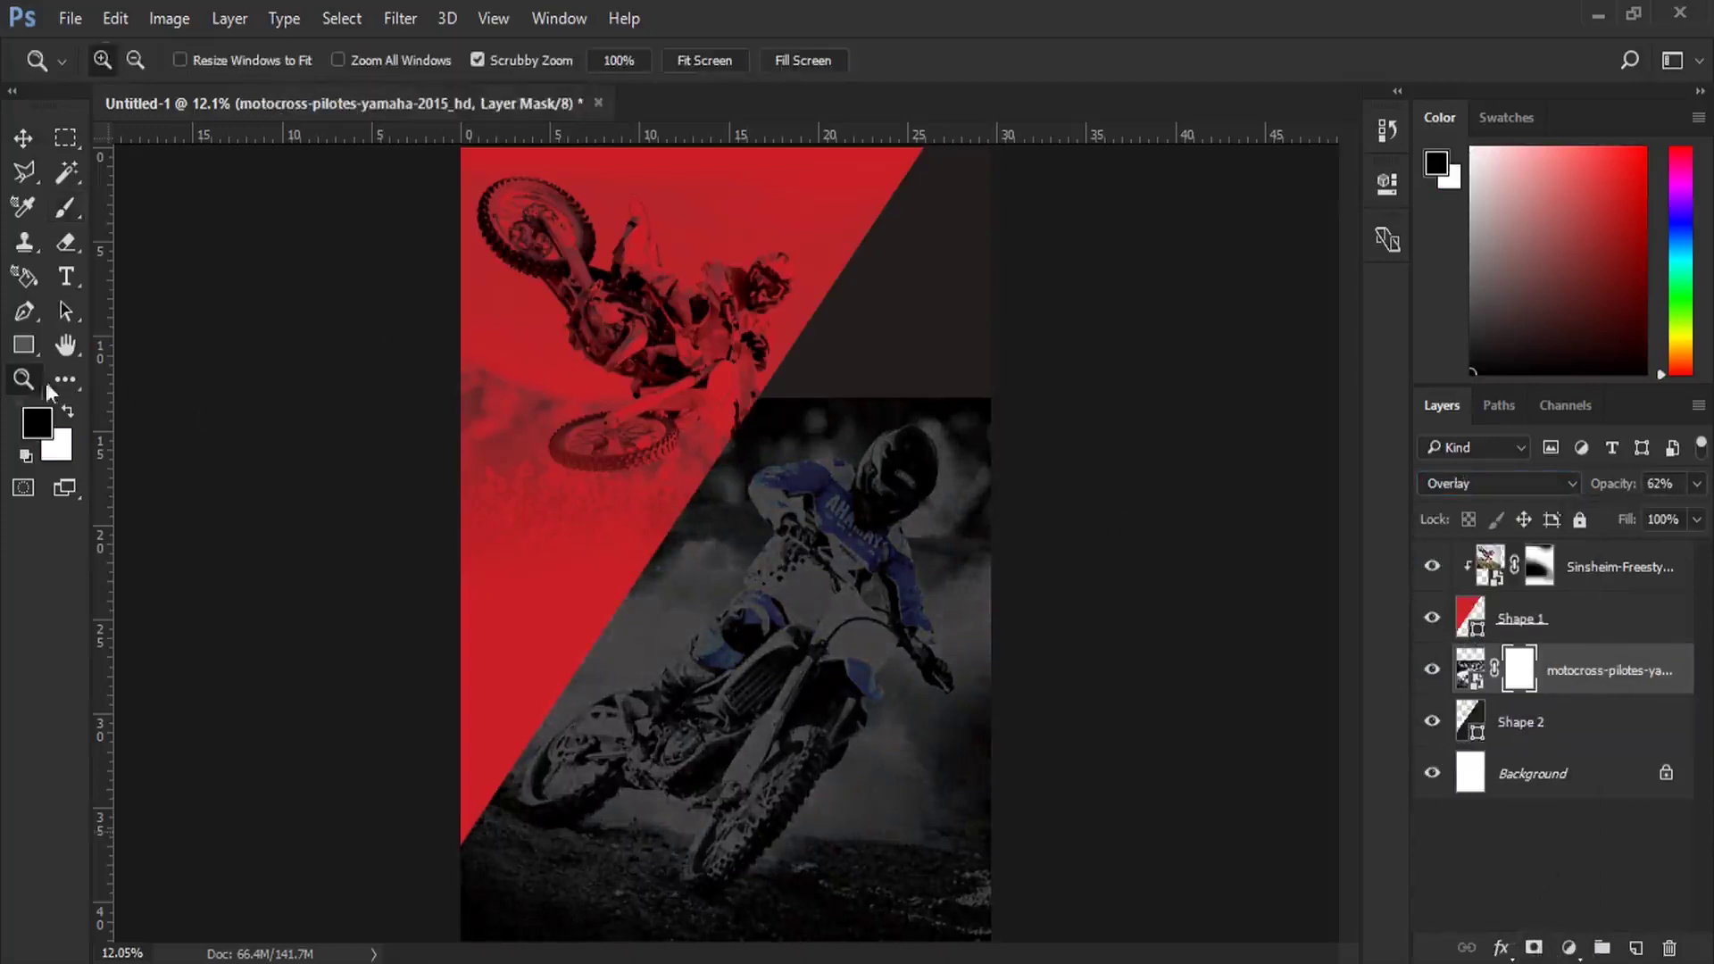
{"action": "left_click_drag", "start_coordinate": [850, 457], "coordinate": [891, 387]}
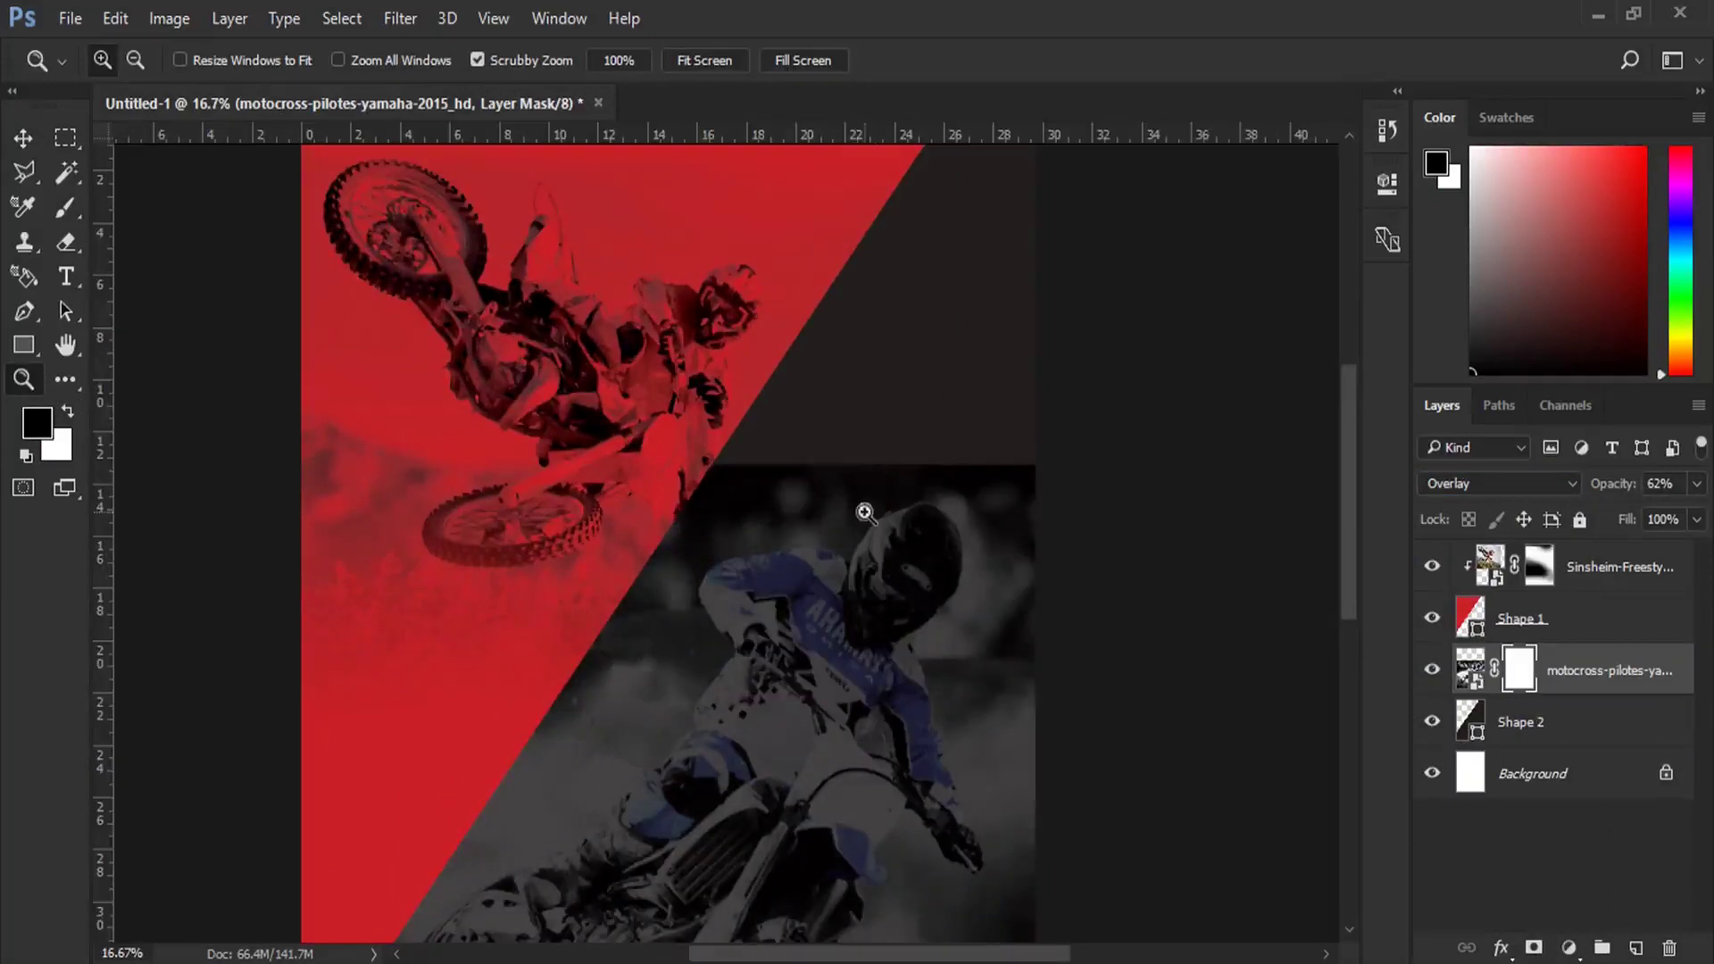
{"action": "left_click", "coordinate": [865, 513]}
Step: Mask out the Yamaha photo's top edge and the smoke above the helmet, then view the whole poster
{"action": "left_click", "coordinate": [63, 213]}
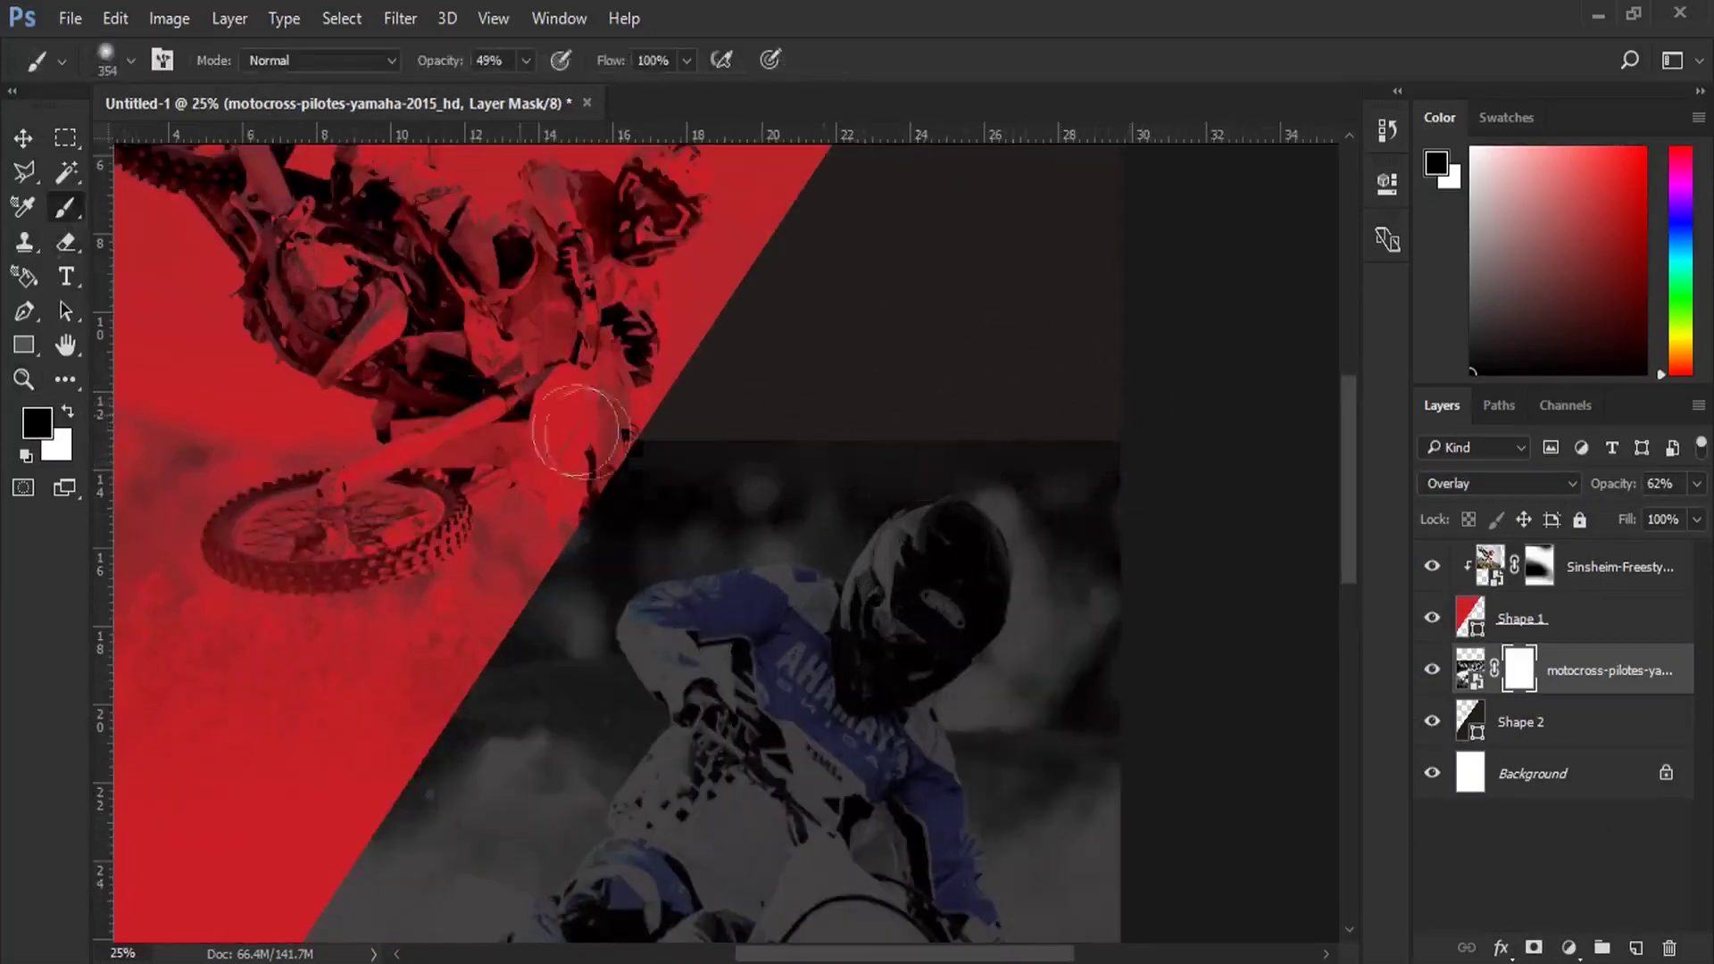
{"action": "mouse_move", "coordinate": [961, 426]}
{"action": "left_mouse_down"}
{"action": "mouse_move", "coordinate": [884, 394]}
{"action": "mouse_move", "coordinate": [720, 447]}
{"action": "mouse_move", "coordinate": [547, 467]}
{"action": "mouse_move", "coordinate": [600, 509]}
{"action": "left_mouse_up"}
{"action": "mouse_move", "coordinate": [1128, 516]}
{"action": "left_mouse_down"}
{"action": "mouse_move", "coordinate": [956, 432]}
{"action": "mouse_move", "coordinate": [730, 421]}
{"action": "left_mouse_up"}
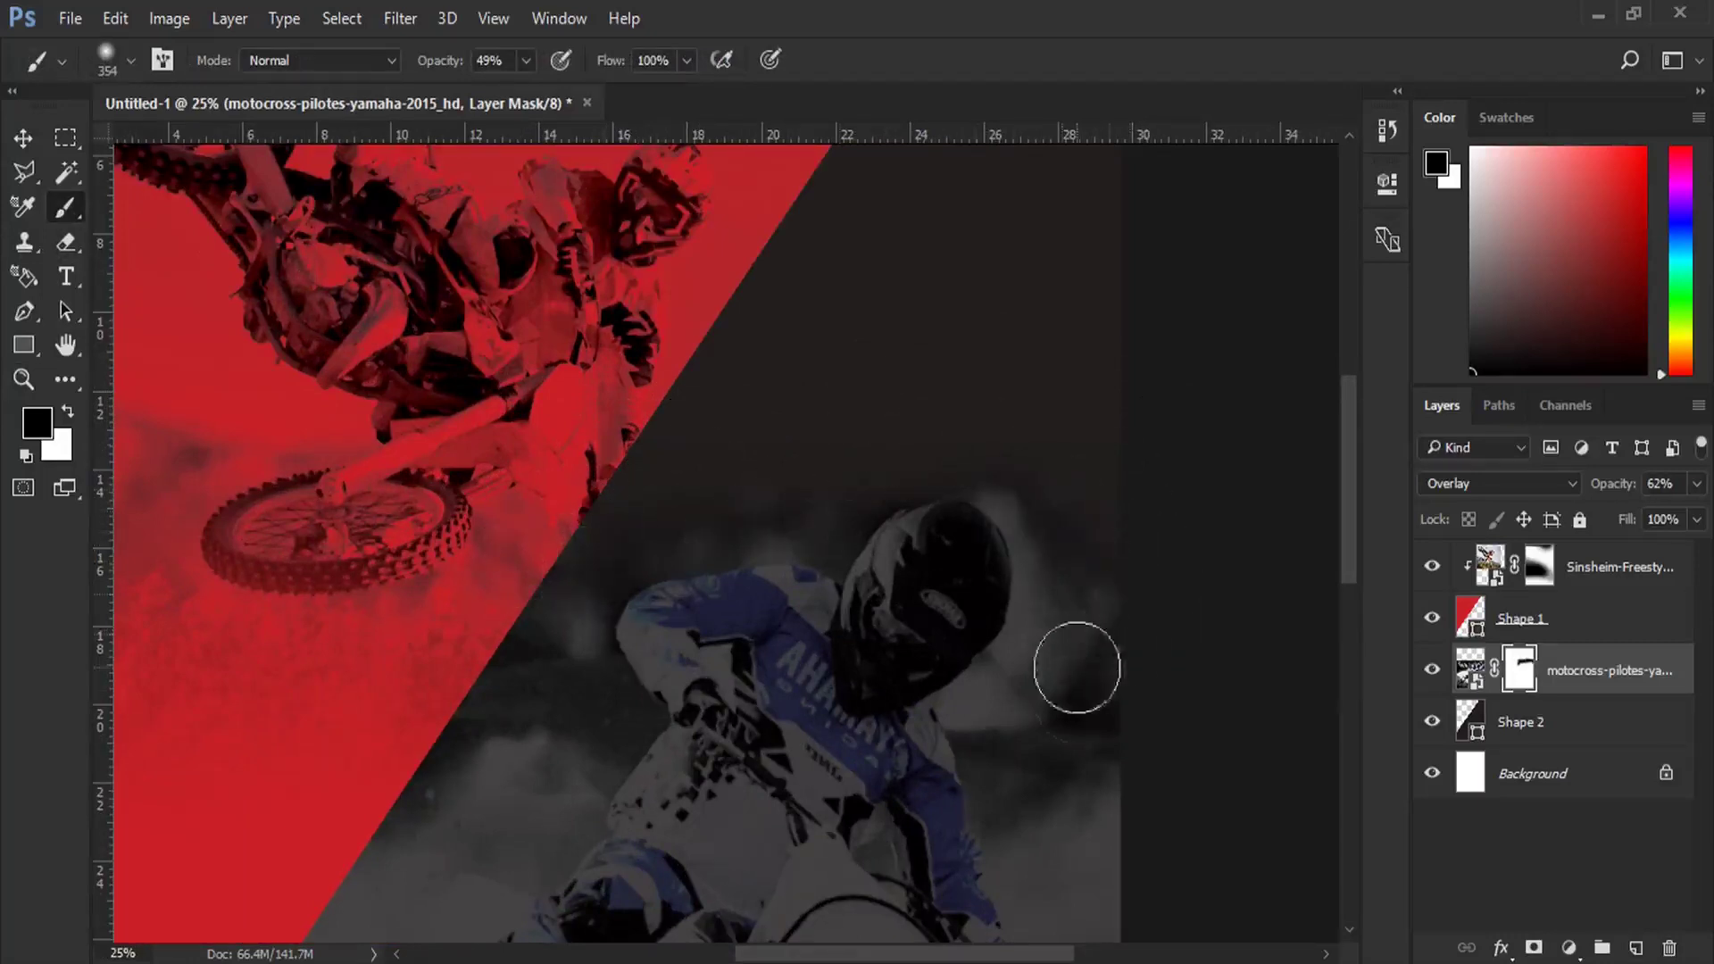
{"action": "right_click", "coordinate": [538, 609]}
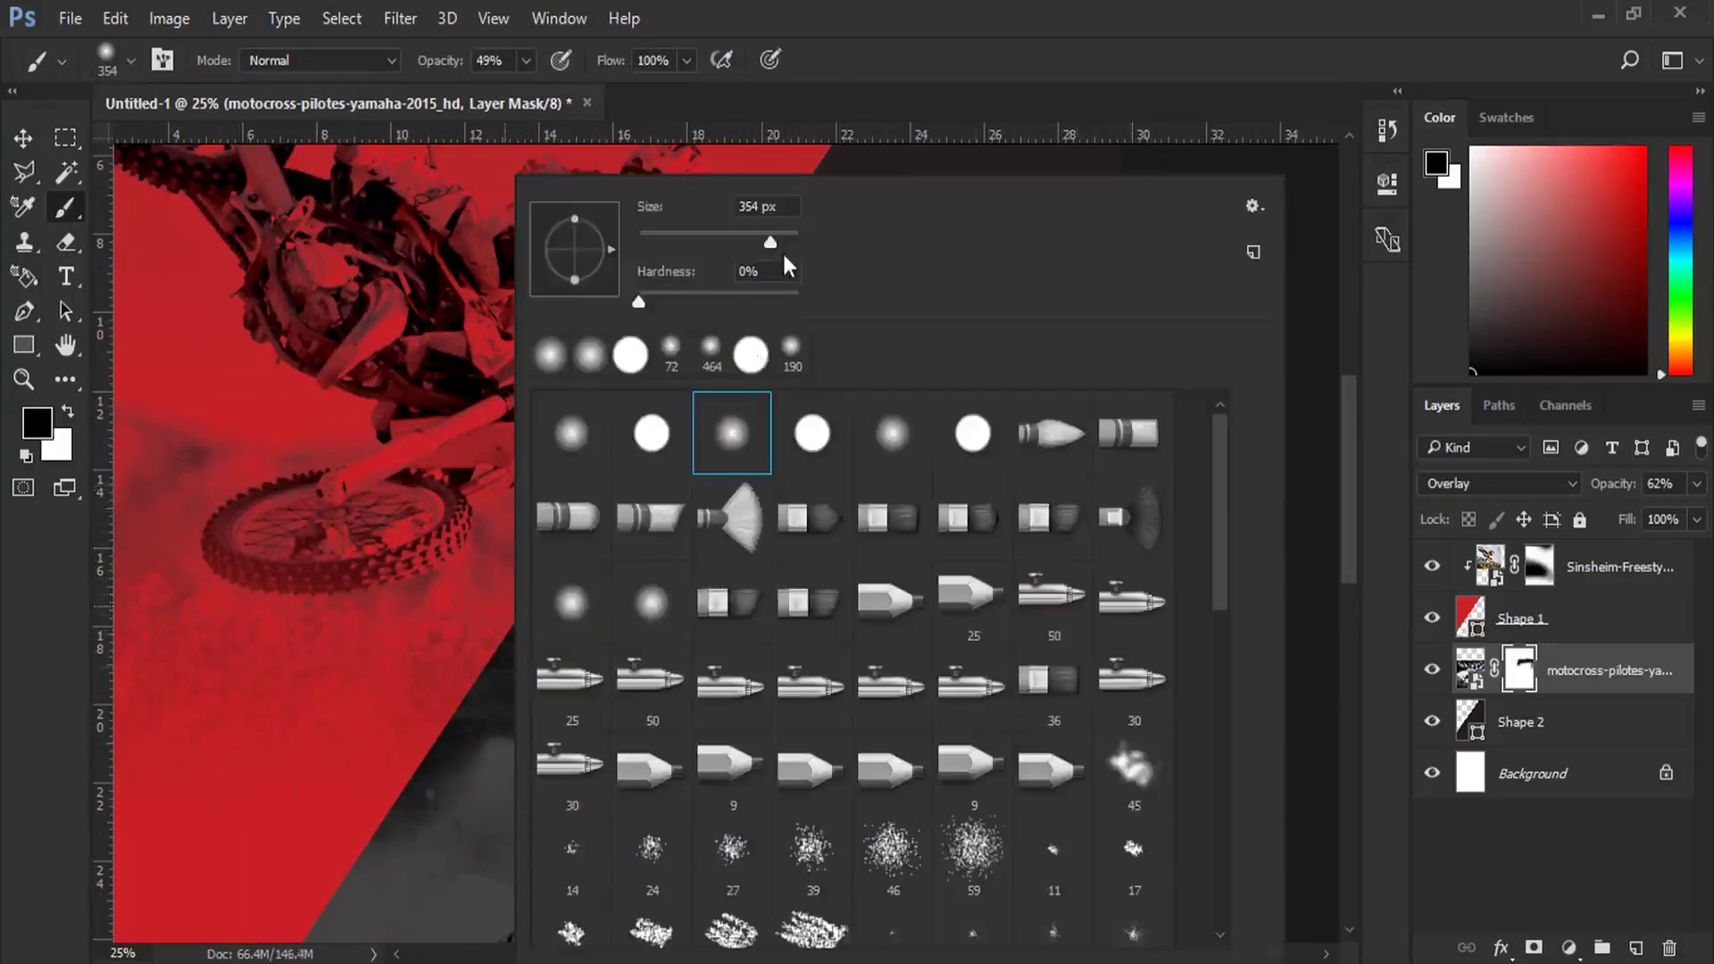
{"action": "key", "text": "Return"}
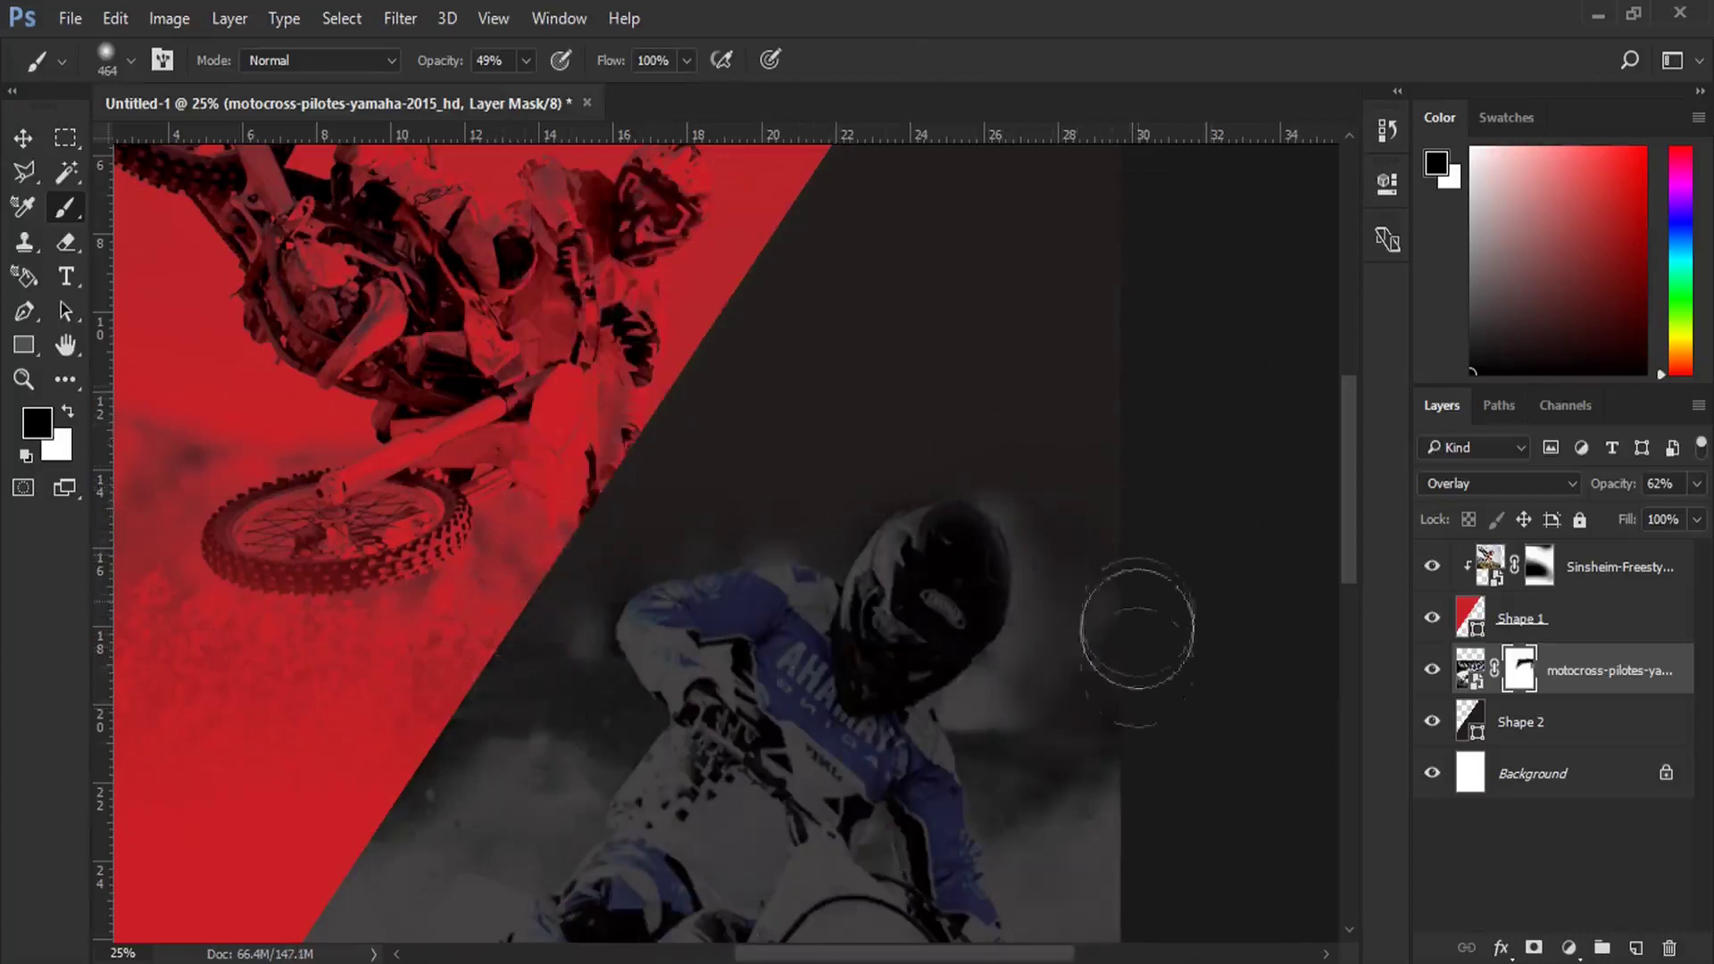
{"action": "left_click", "coordinate": [493, 18]}
{"action": "left_click", "coordinate": [554, 261]}
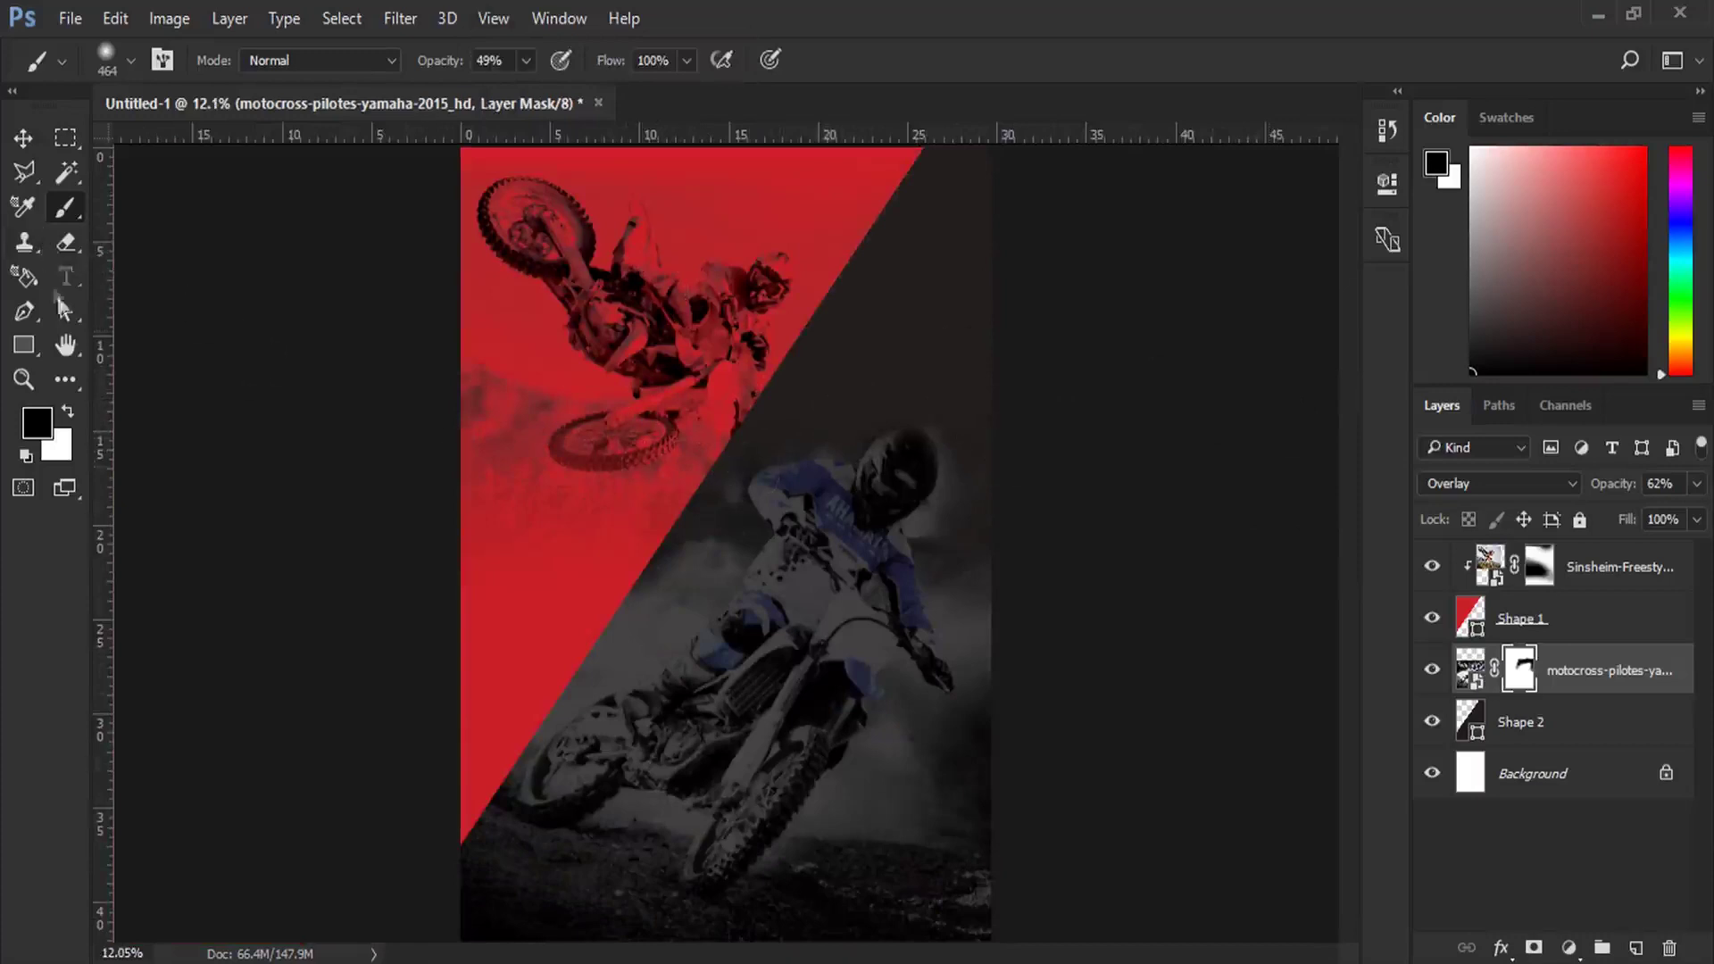
Step: Draw a tall thin white bar on a new layer above the top Sinsheim photo layer
{"action": "left_click_drag", "start_coordinate": [23, 345], "coordinate": [134, 339]}
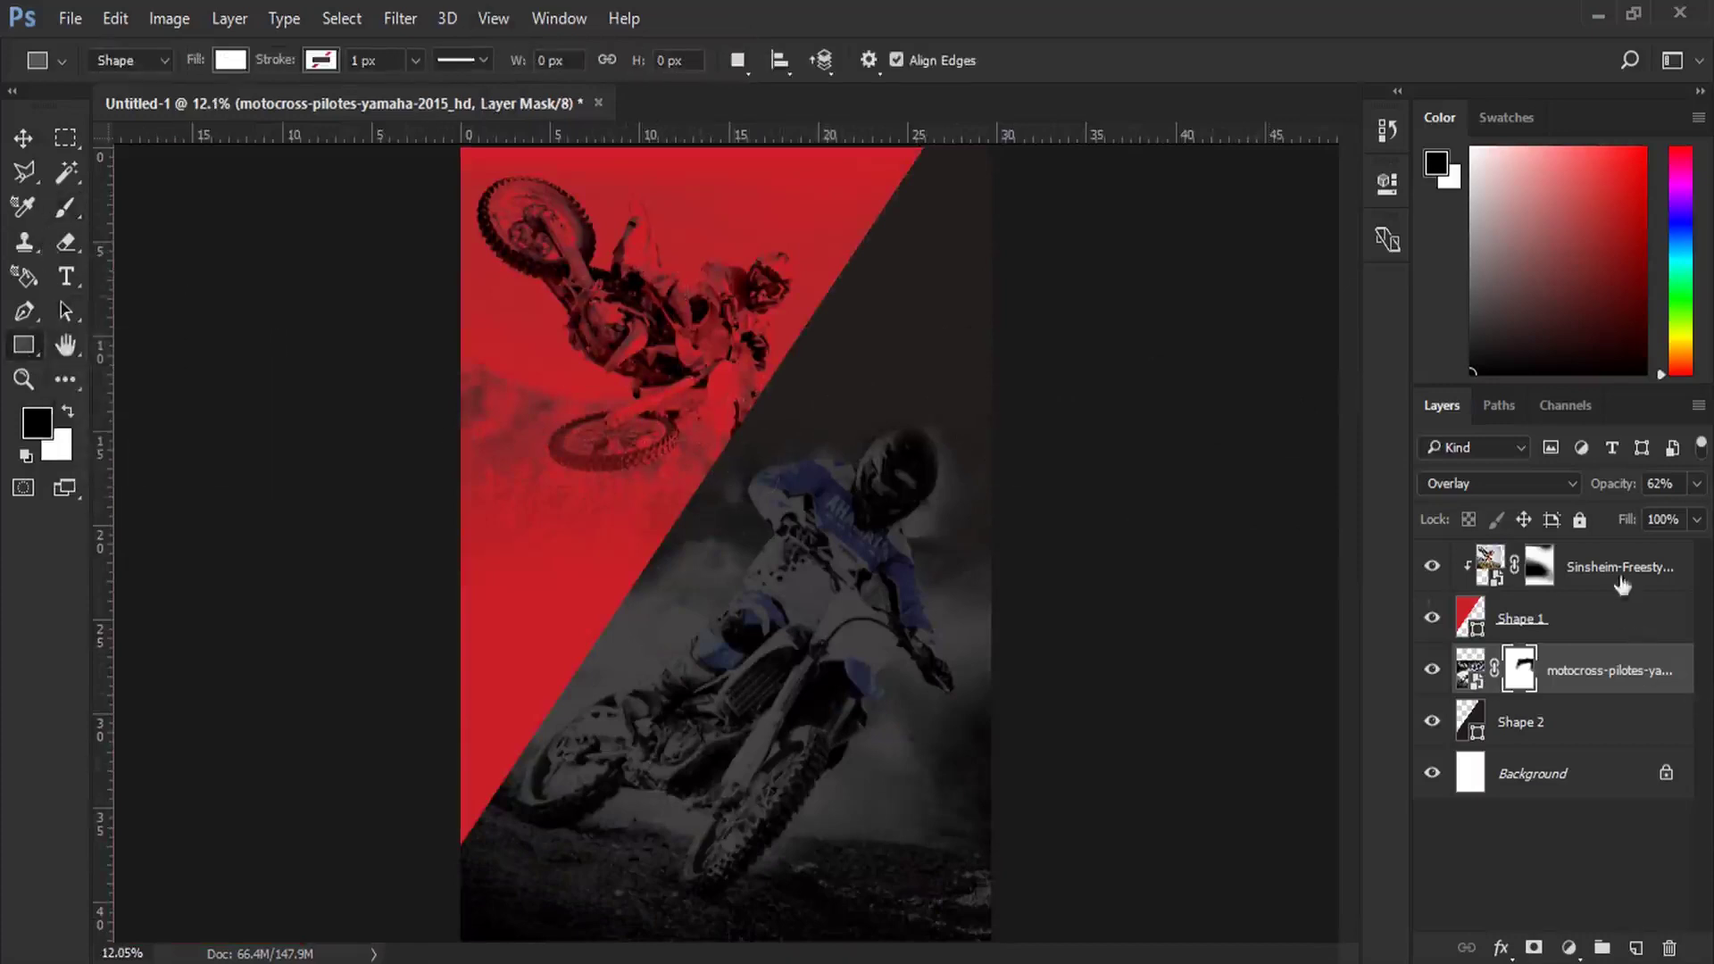
{"action": "left_click", "coordinate": [1623, 585]}
{"action": "left_click", "coordinate": [1637, 948]}
{"action": "left_click_drag", "start_coordinate": [615, 214], "coordinate": [616, 850]}
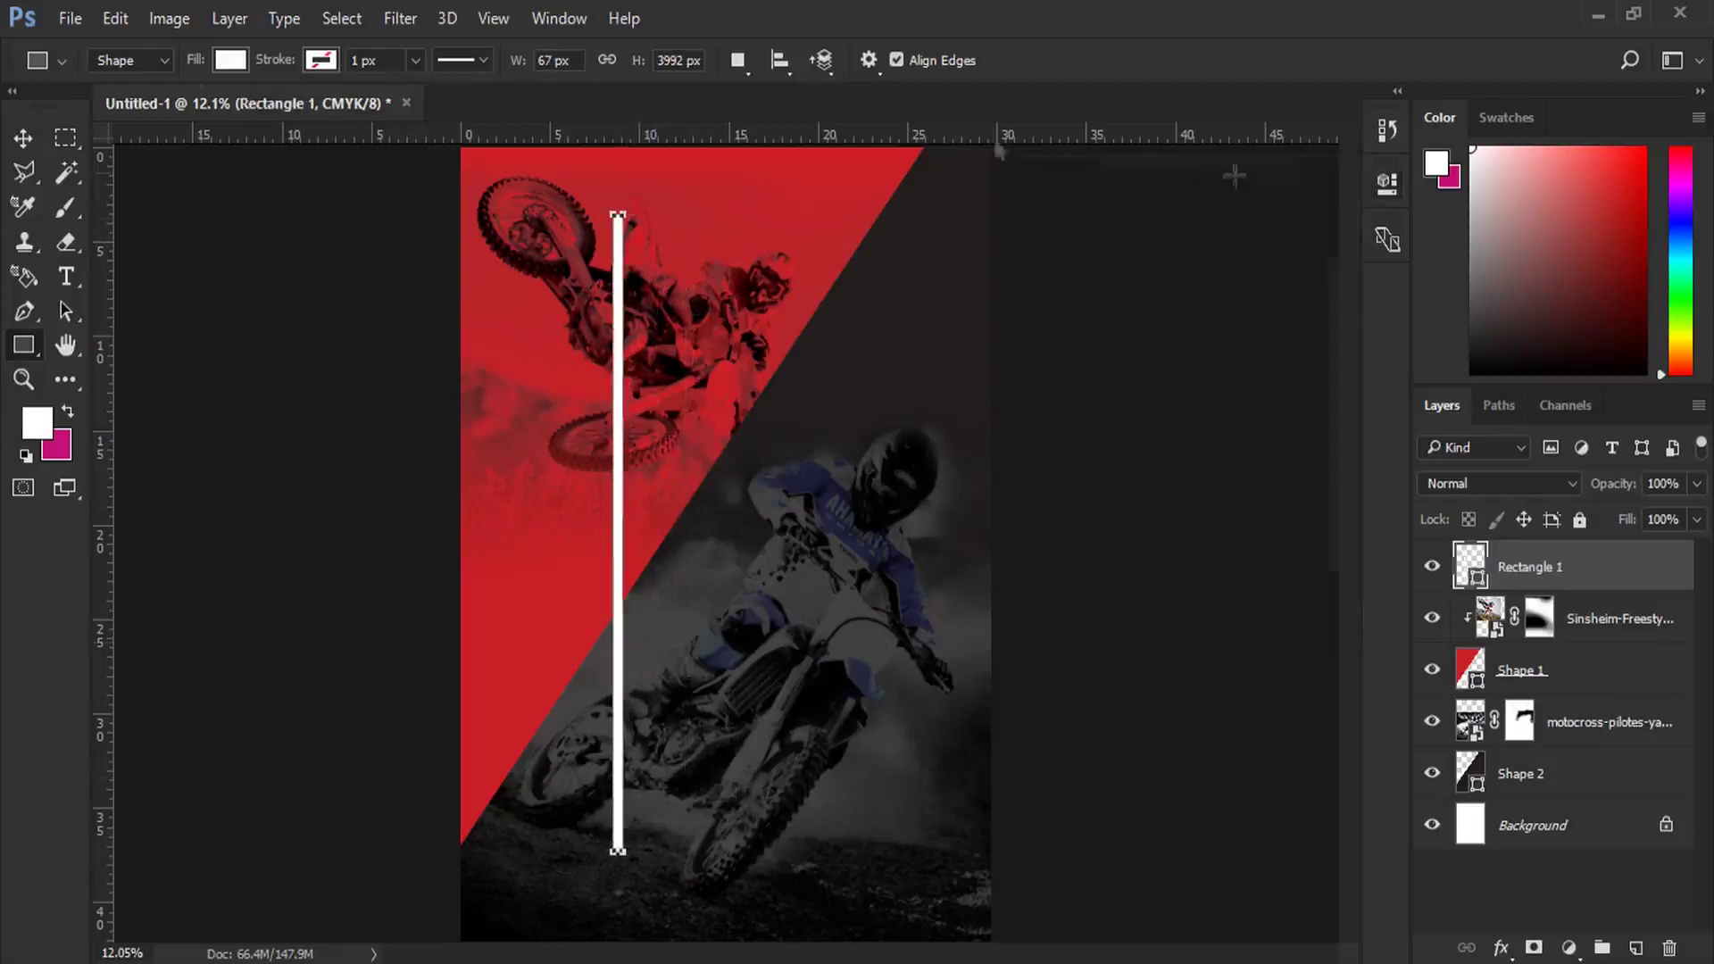
Step: Skew the white bar into a slant with a perspective transform, converting the shape to a path
{"action": "left_click", "coordinate": [115, 18]}
{"action": "left_click", "coordinate": [206, 547]}
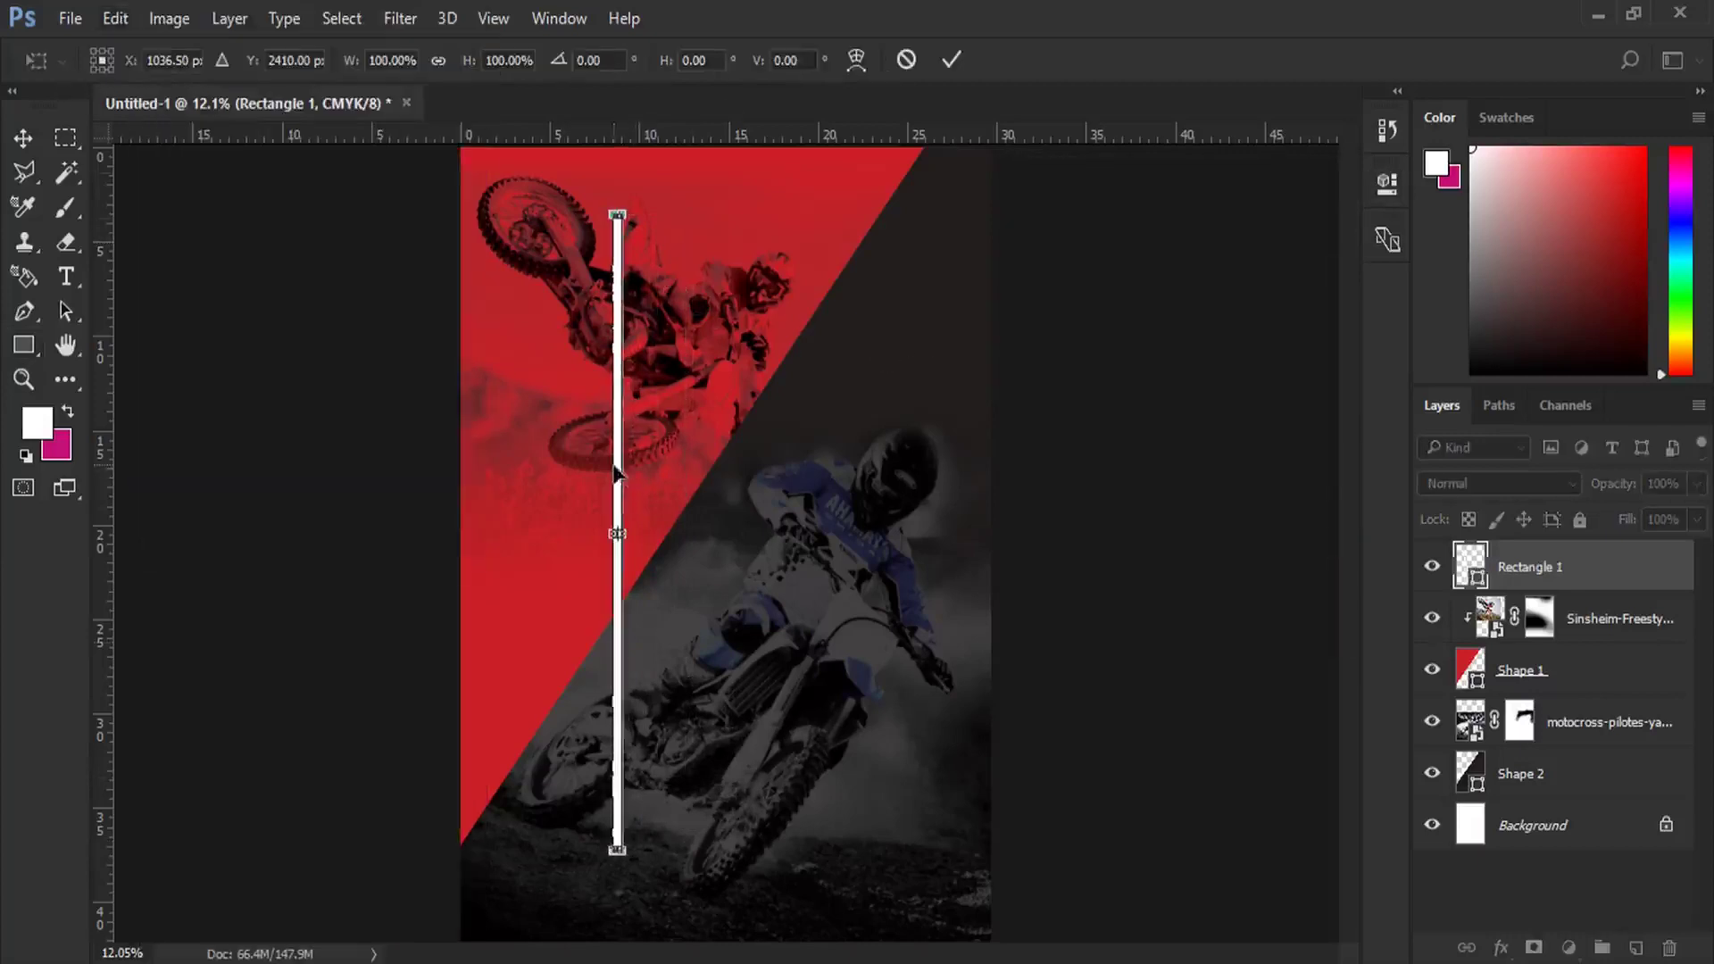
{"action": "right_click", "coordinate": [616, 475]}
{"action": "left_click", "coordinate": [697, 639]}
{"action": "left_click_drag", "start_coordinate": [616, 534], "coordinate": [630, 548]}
{"action": "key", "text": "Return"}
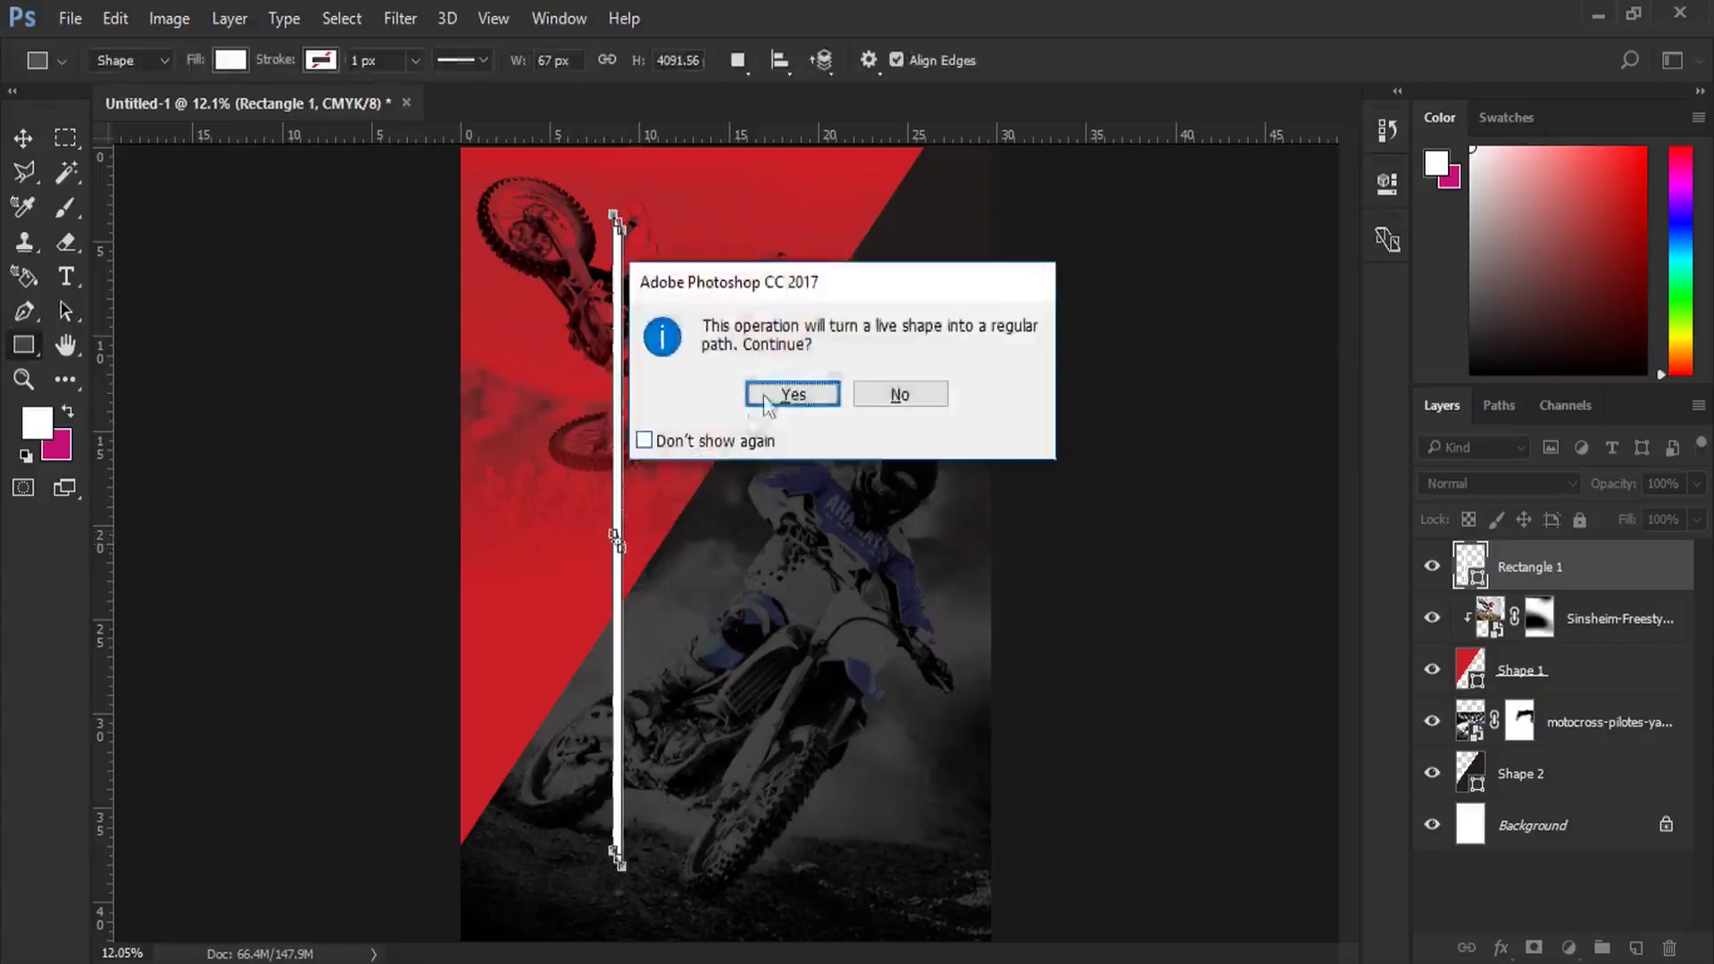
{"action": "left_click", "coordinate": [790, 393]}
{"action": "left_click", "coordinate": [29, 140]}
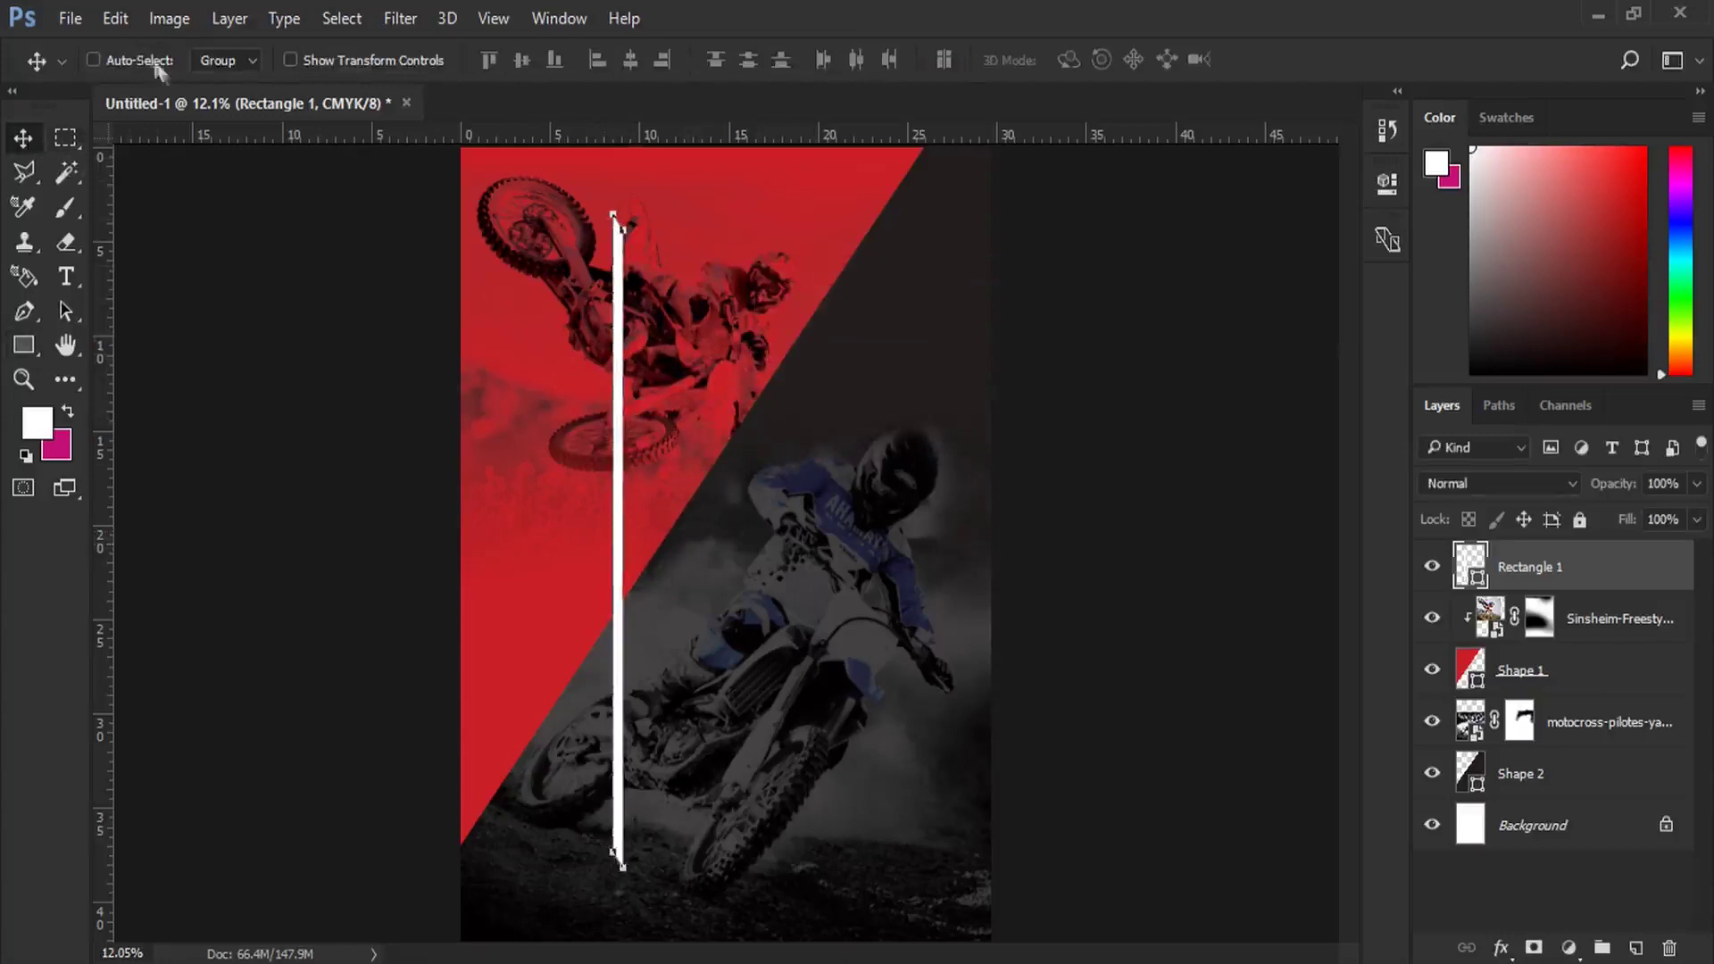
Step: Rotate the white bar with Free Transform to follow the diagonal and move it onto the edge
{"action": "left_click", "coordinate": [115, 19]}
{"action": "left_click", "coordinate": [346, 559]}
{"action": "left_click", "coordinate": [837, 415]}
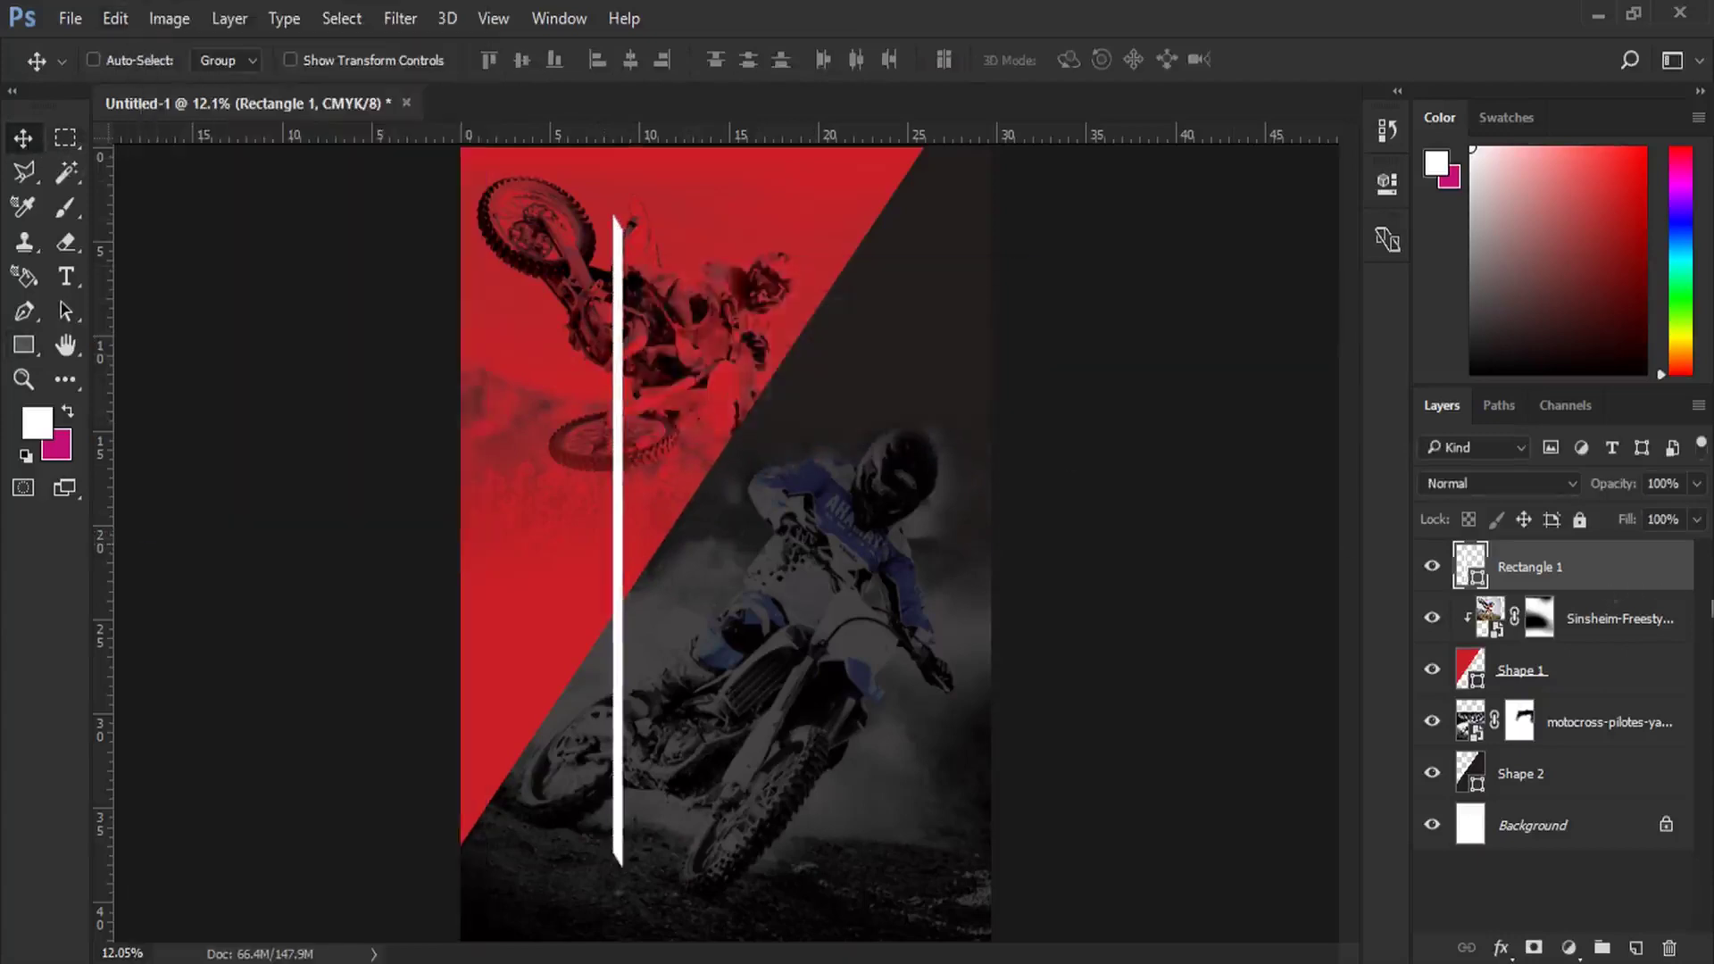
{"action": "left_click", "coordinate": [116, 19]}
{"action": "left_click", "coordinate": [384, 553]}
{"action": "mouse_move", "coordinate": [888, 444]}
{"action": "left_mouse_down"}
{"action": "mouse_move", "coordinate": [808, 313]}
{"action": "mouse_move", "coordinate": [524, 458]}
{"action": "mouse_move", "coordinate": [561, 492]}
{"action": "left_mouse_up"}
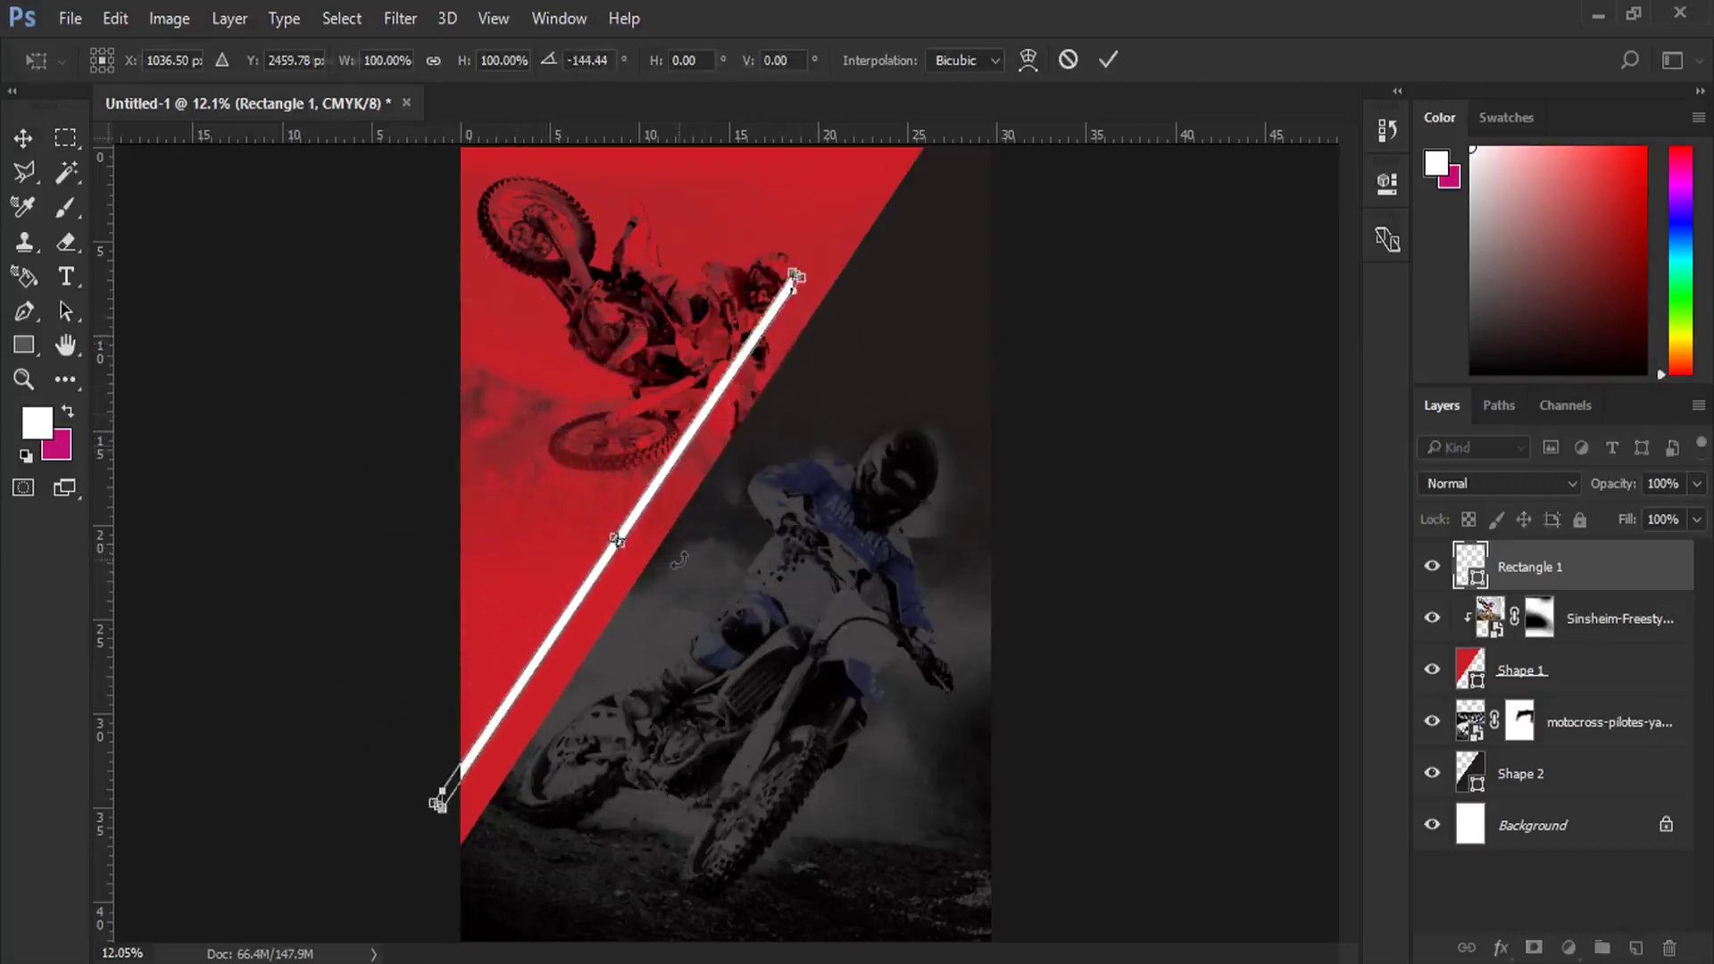
{"action": "key", "text": "Return"}
{"action": "left_click_drag", "start_coordinate": [726, 561], "coordinate": [770, 575]}
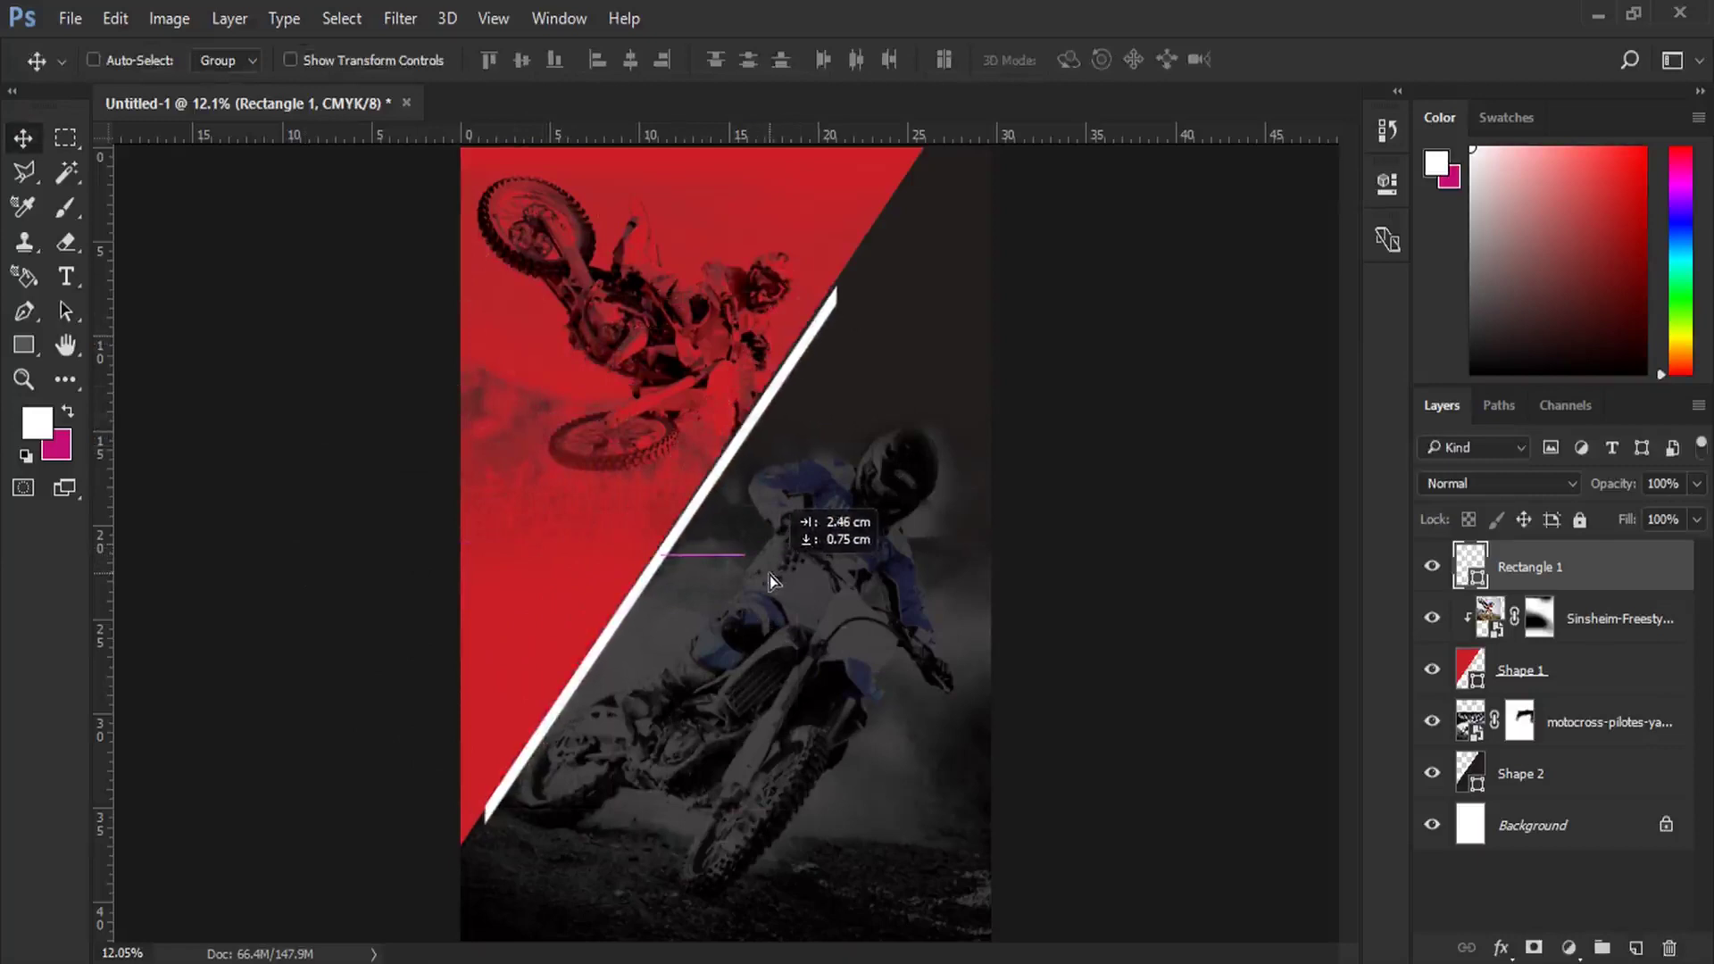
Step: Fine-tune the bar's rotation and shift it up and right onto the diagonal edge
{"action": "key", "text": "t"}
{"action": "left_click", "coordinate": [115, 18]}
{"action": "left_click", "coordinate": [268, 547]}
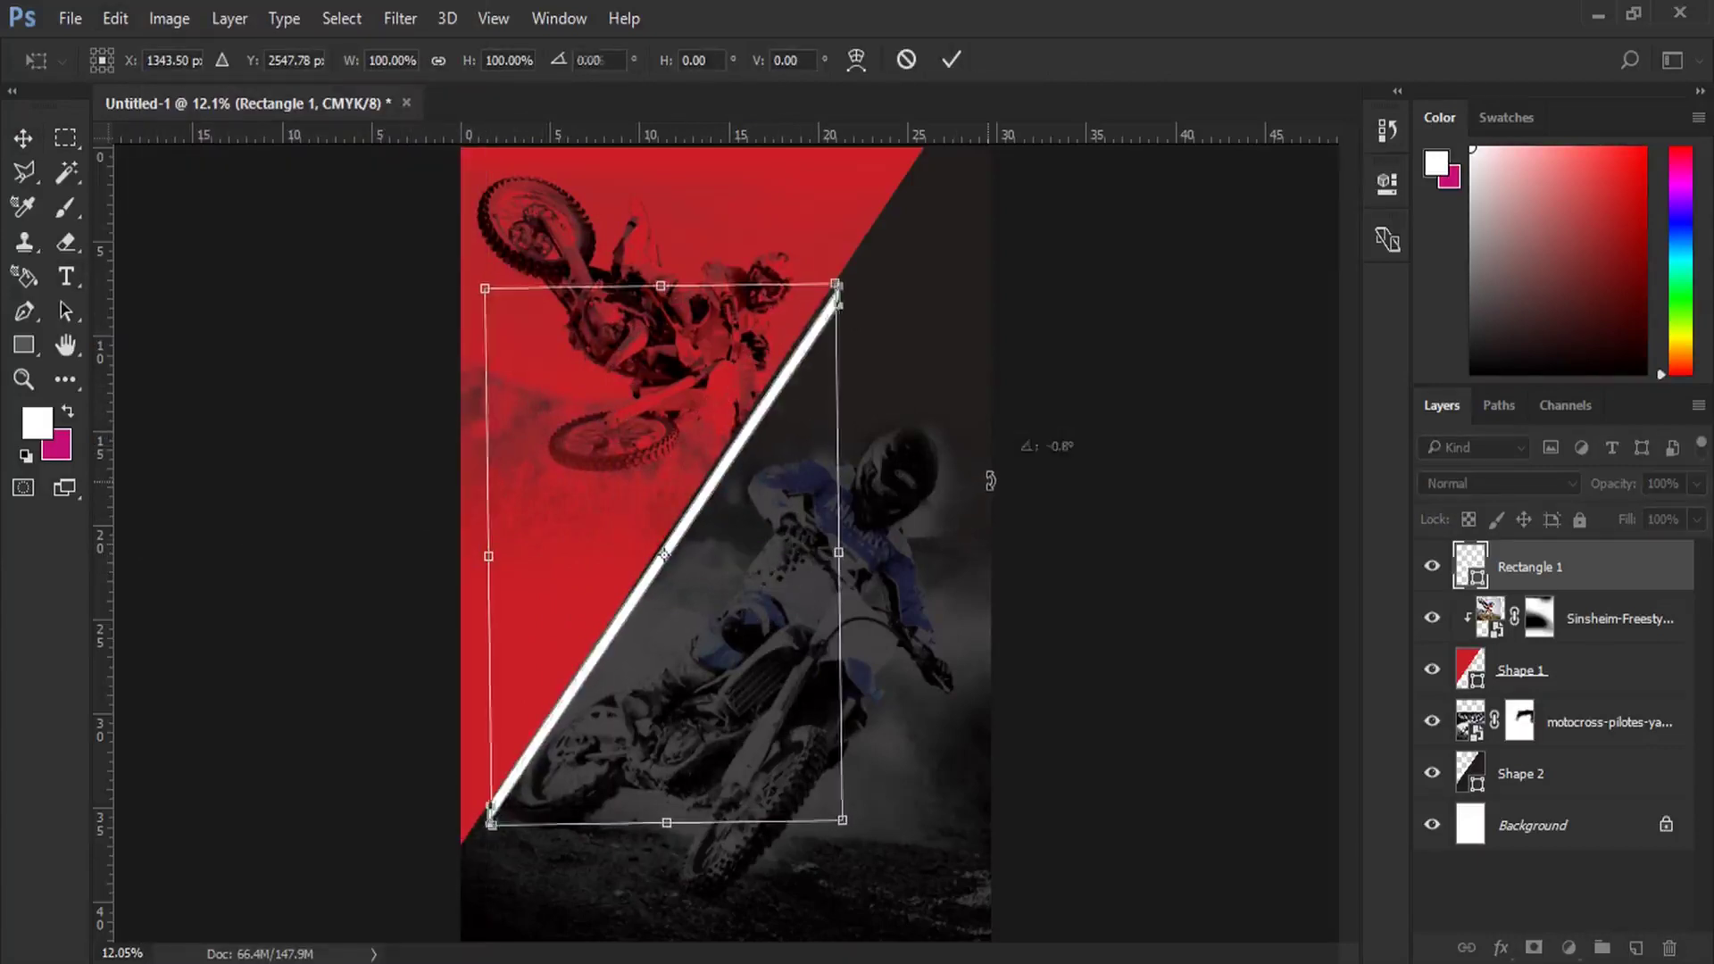
{"action": "left_click_drag", "start_coordinate": [990, 482], "coordinate": [982, 482]}
{"action": "key", "text": "Return"}
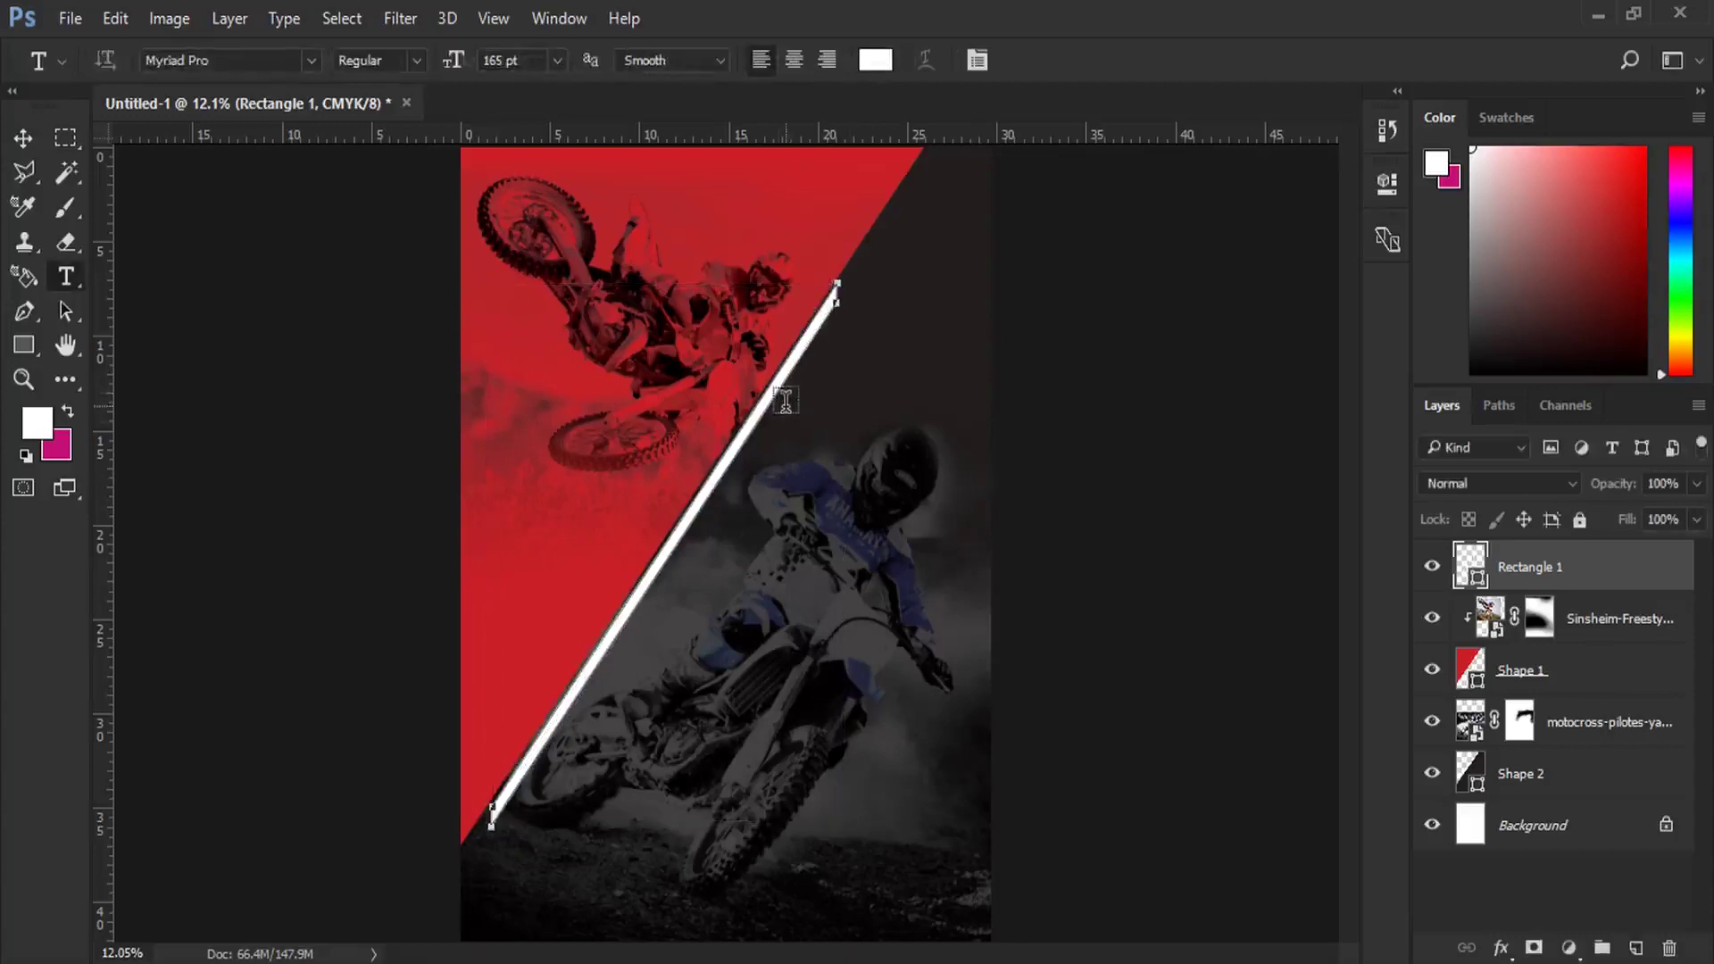
{"action": "left_click", "coordinate": [23, 137]}
{"action": "left_click_drag", "start_coordinate": [815, 558], "coordinate": [839, 504]}
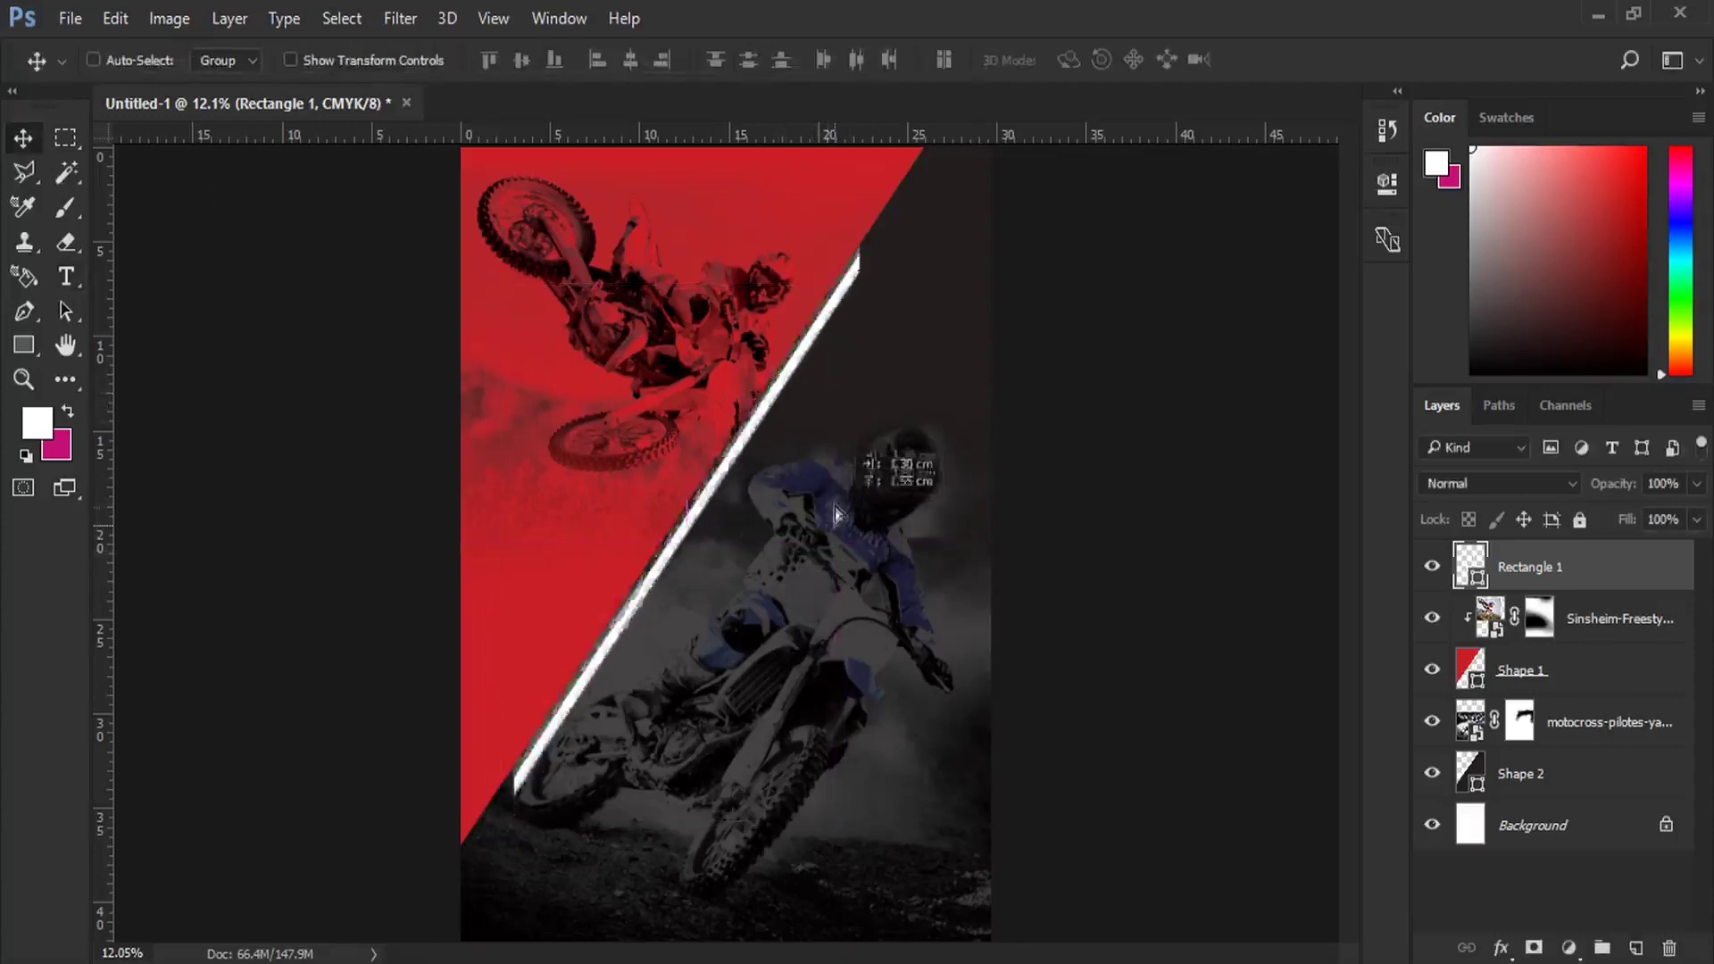
{"action": "key", "text": "Up"}
{"action": "key", "text": "Up"}
{"action": "key", "text": "Up"}
{"action": "key", "text": "Up"}
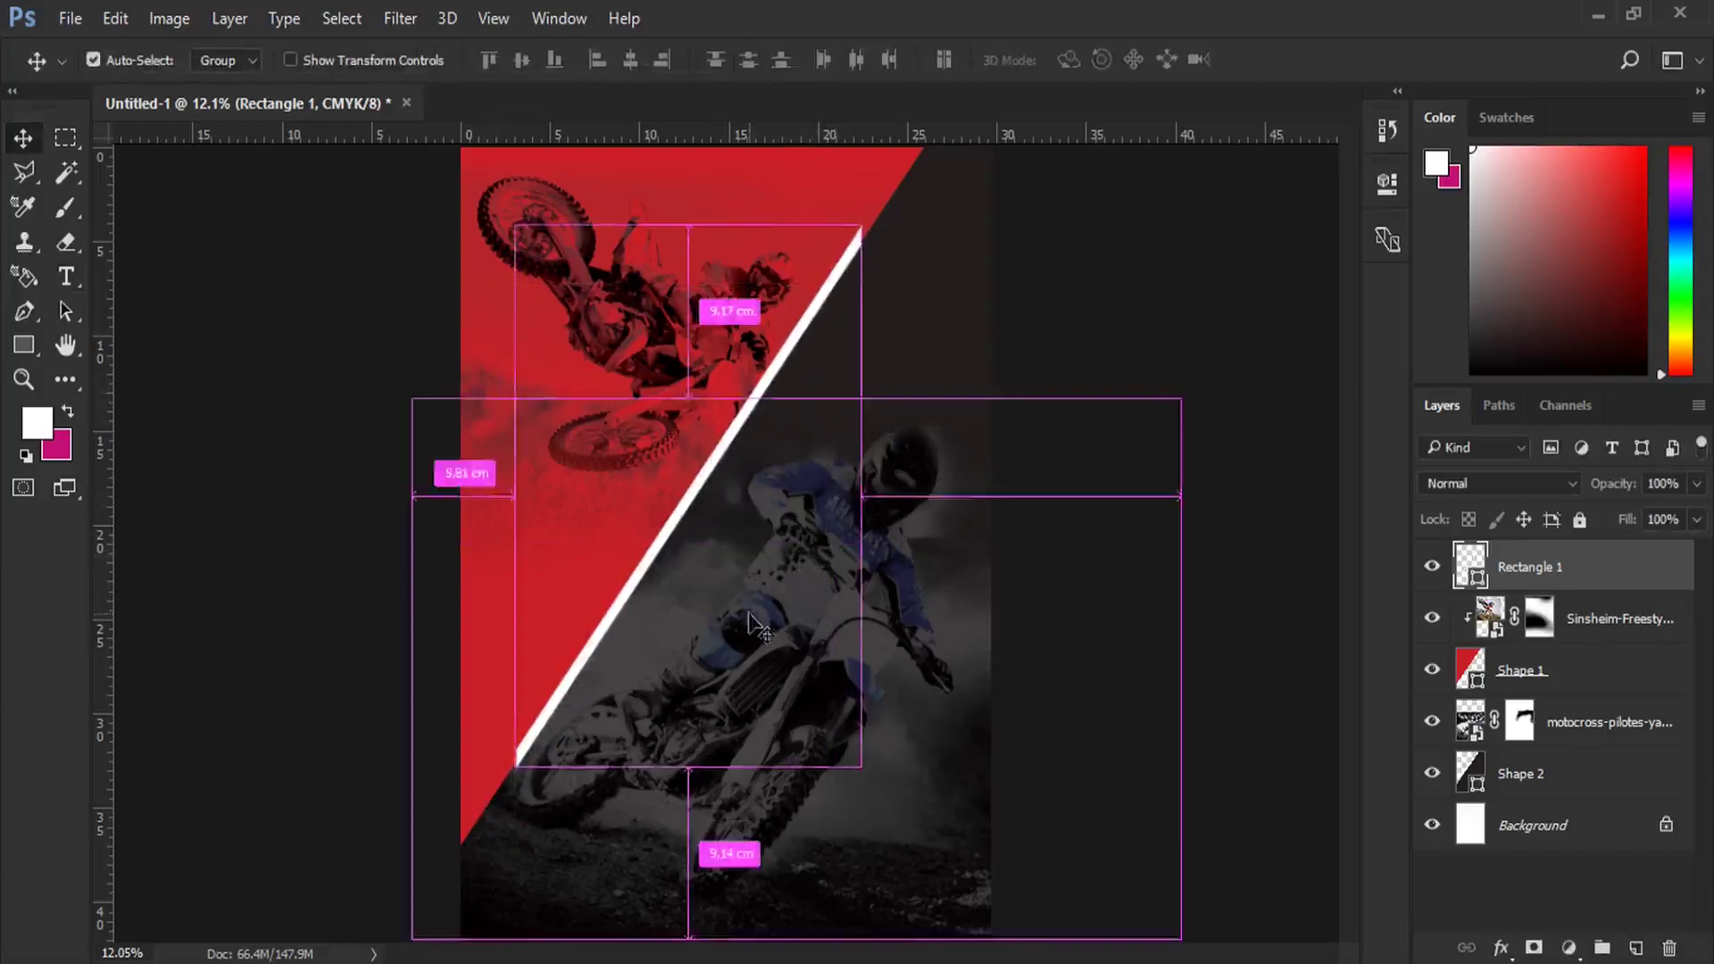
Step: Stretch the bar to about 105%, nudge it down, and duplicate the Rectangle 1 layer
{"action": "key", "text": "ctrl+t"}
{"action": "left_click_drag", "start_coordinate": [863, 228], "coordinate": [881, 201]}
{"action": "key", "text": "Return"}
{"action": "key", "text": "Down"}
{"action": "key", "text": "Down"}
{"action": "key", "text": "Down"}
{"action": "key", "text": "Down"}
{"action": "key", "text": "Down"}
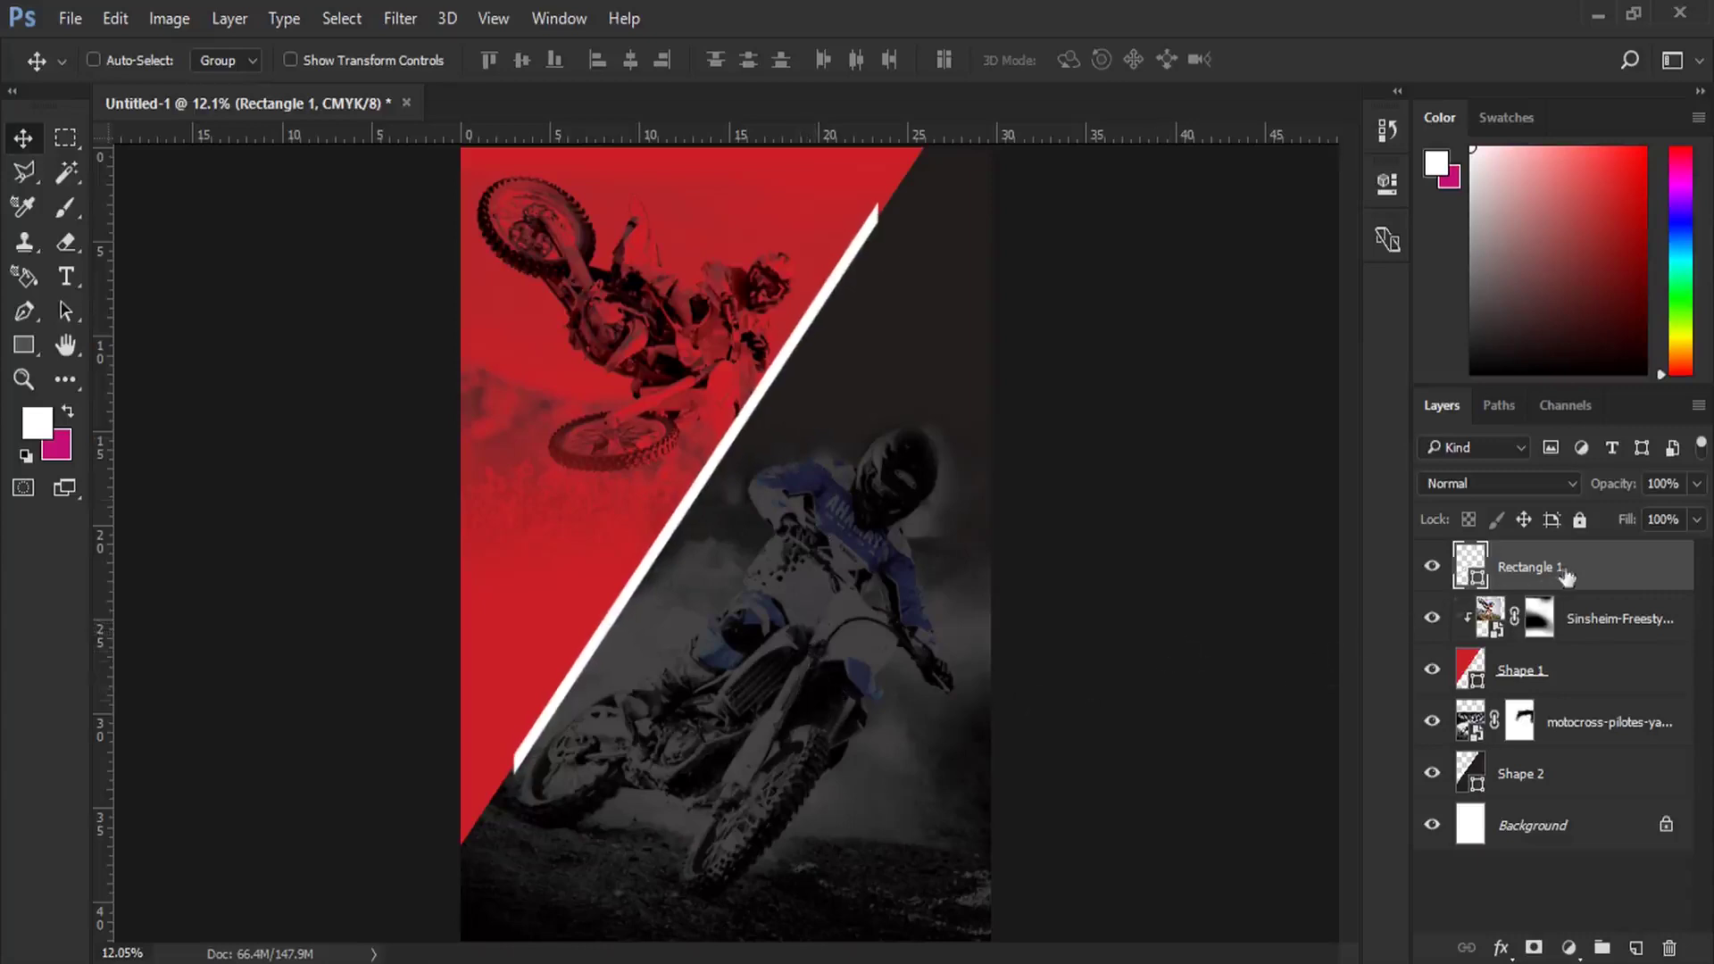
{"action": "left_click_drag", "start_coordinate": [1592, 573], "coordinate": [1635, 948]}
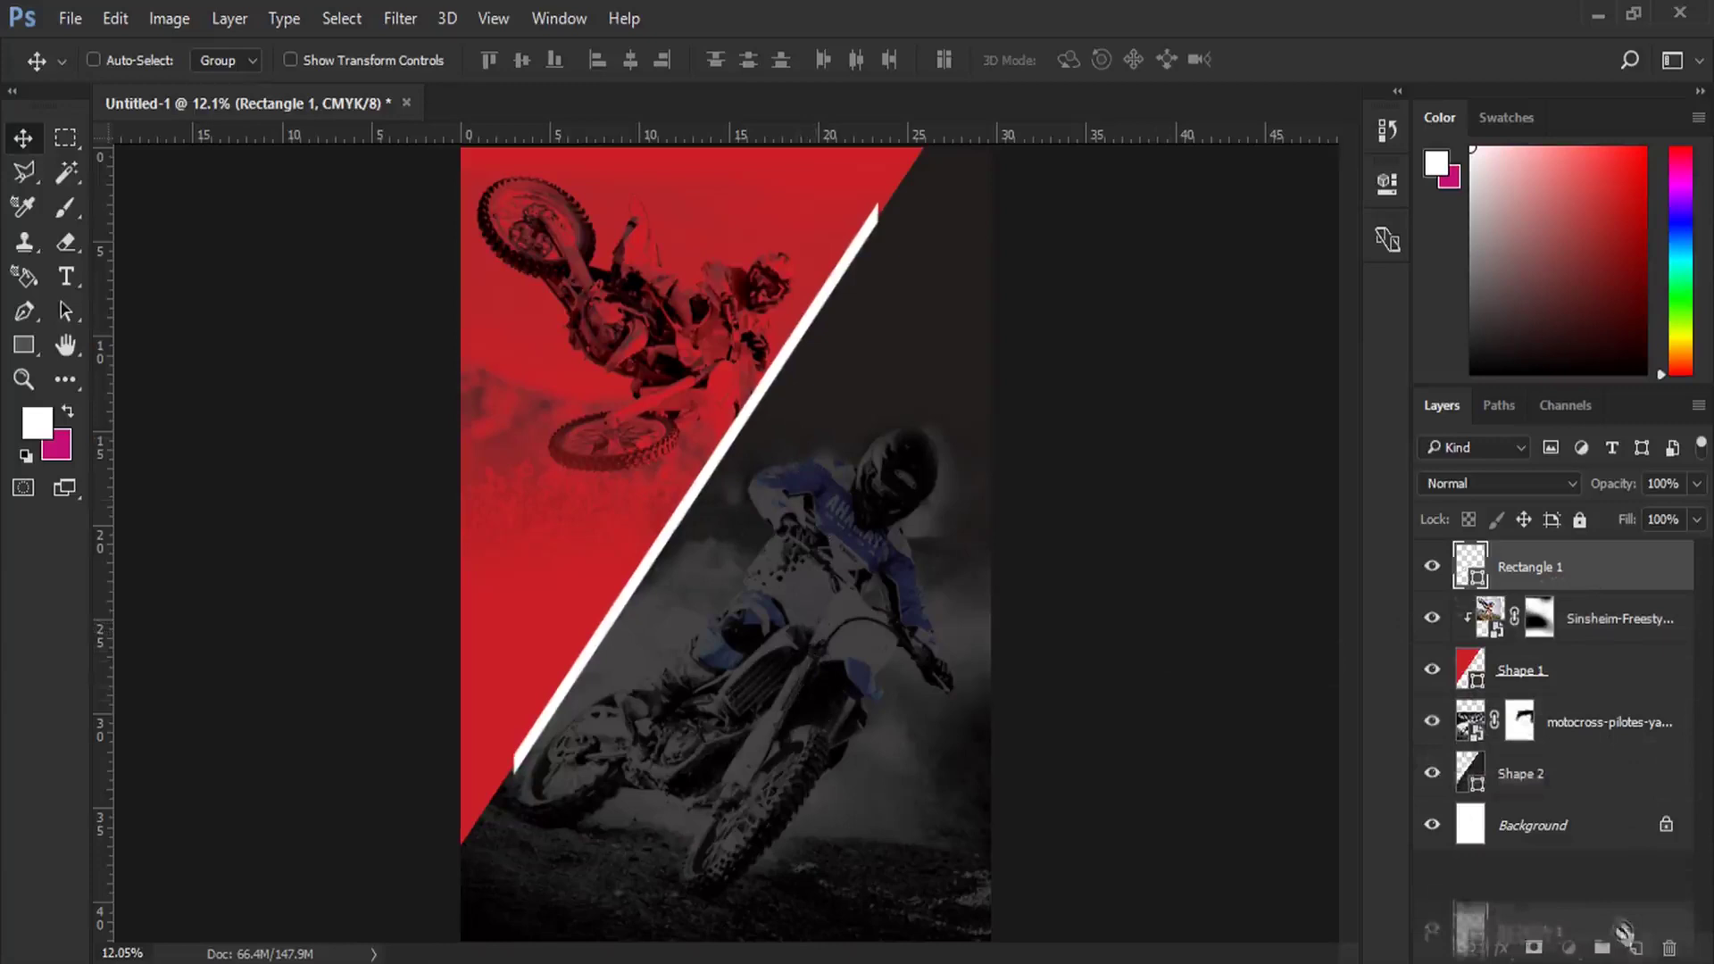
Step: Recolour the original Rectangle 1 stripe with red sampled from the poster
{"action": "left_click", "coordinate": [1553, 623]}
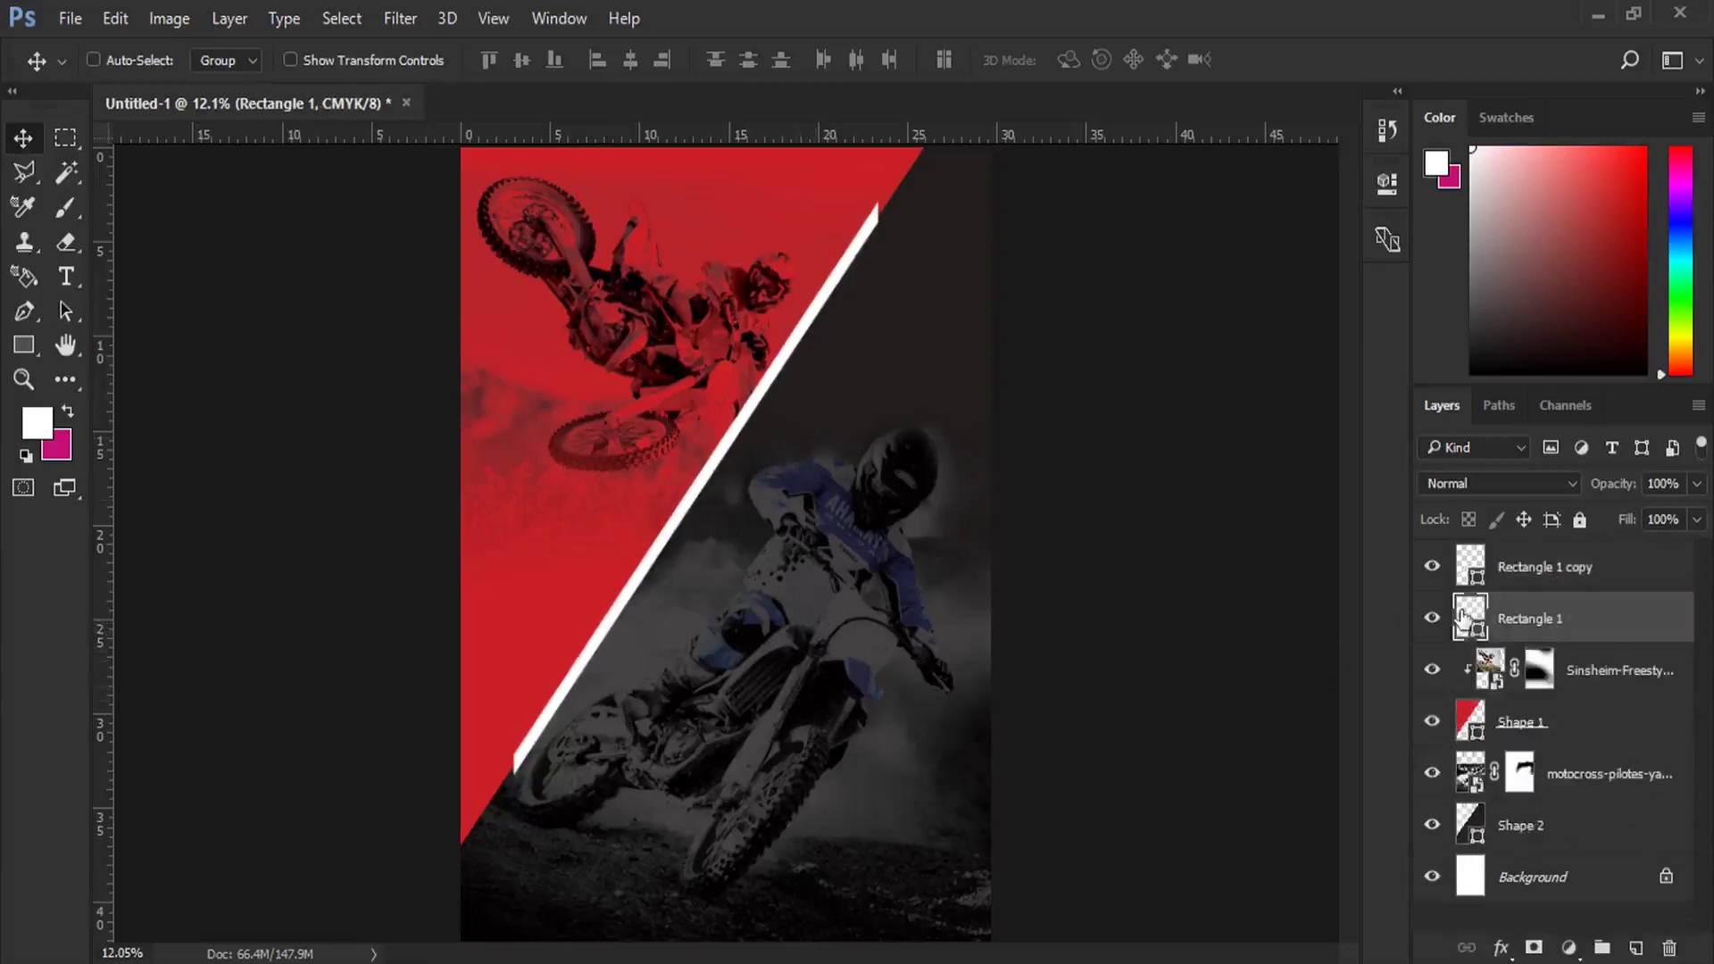
{"action": "double_click", "coordinate": [1464, 616]}
{"action": "left_click", "coordinate": [655, 179]}
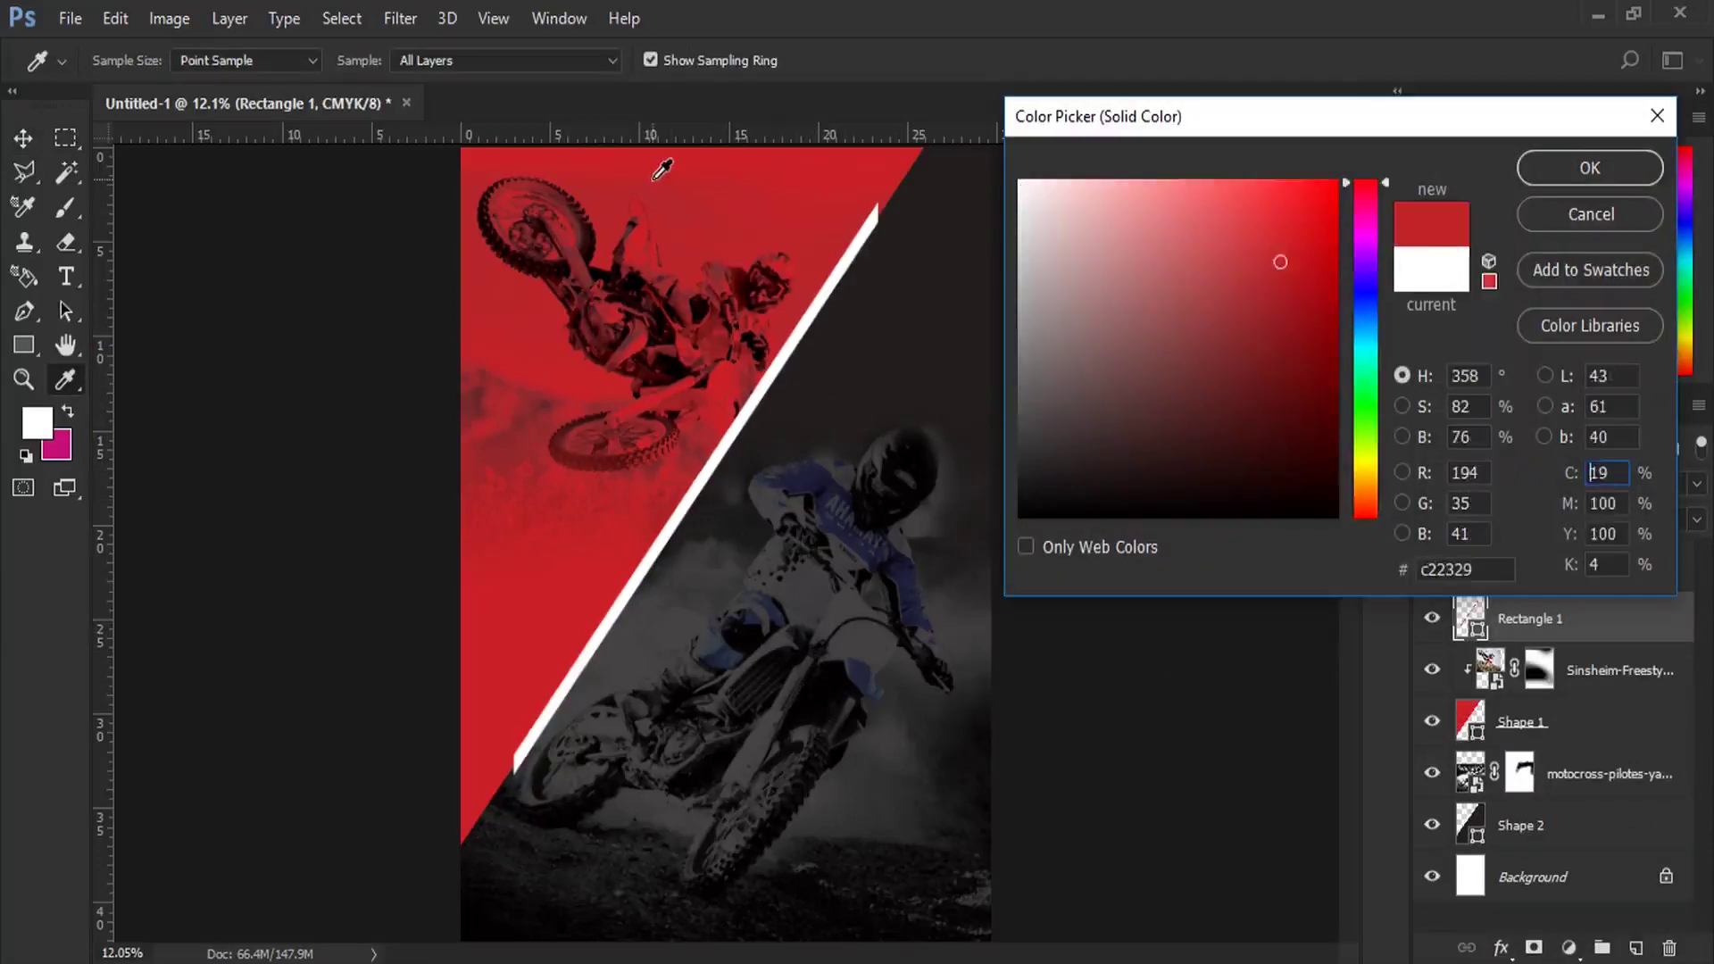
{"action": "left_click", "coordinate": [1591, 168]}
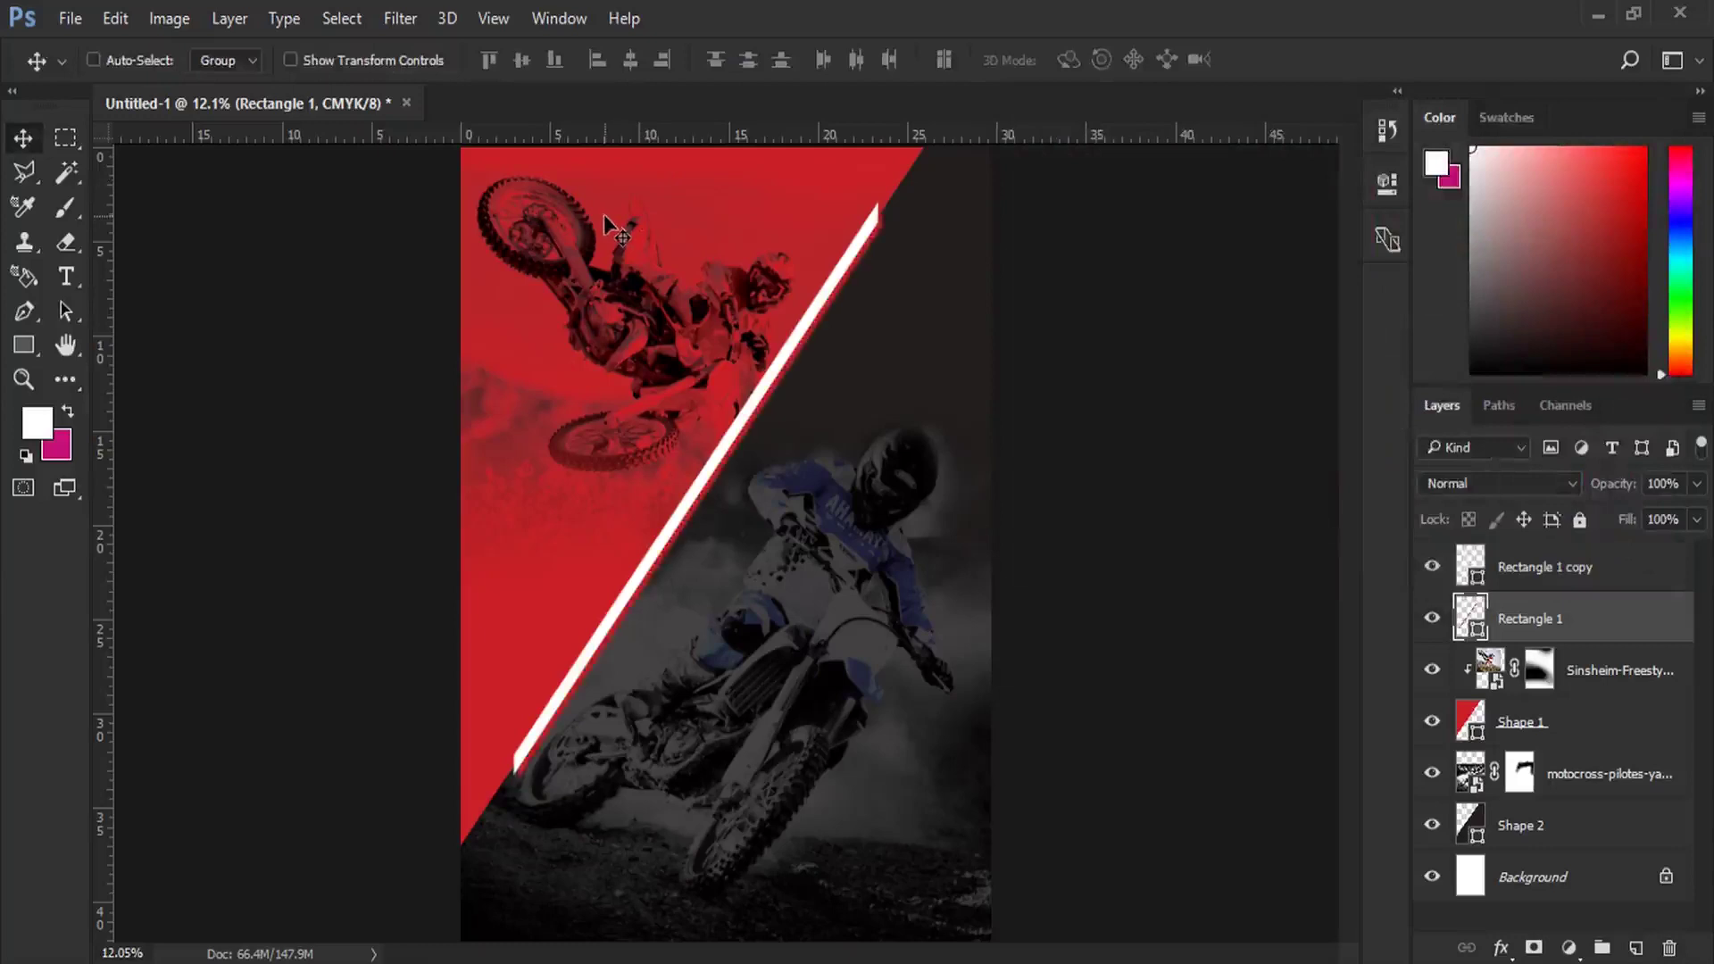
Step: Scale the red stripe to about 106% and nudge the white copy right to edge it
{"action": "left_click", "coordinate": [115, 18]}
{"action": "left_click", "coordinate": [428, 547]}
{"action": "left_click_drag", "start_coordinate": [881, 202], "coordinate": [897, 189]}
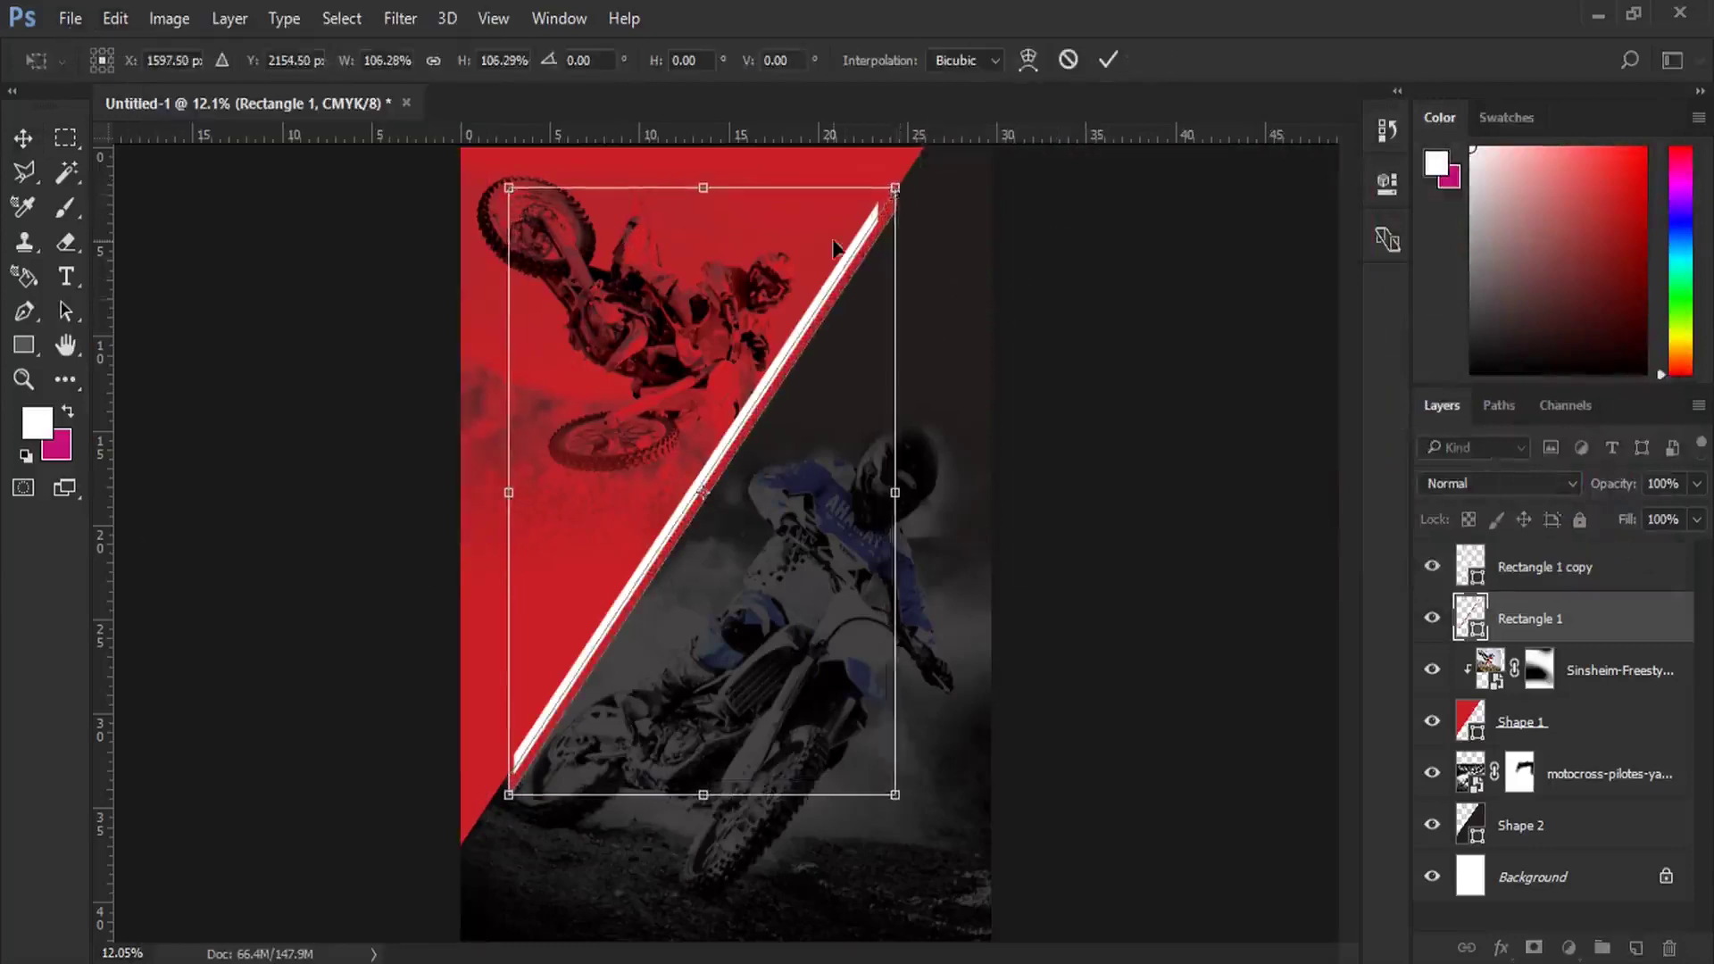
{"action": "key", "text": "Return"}
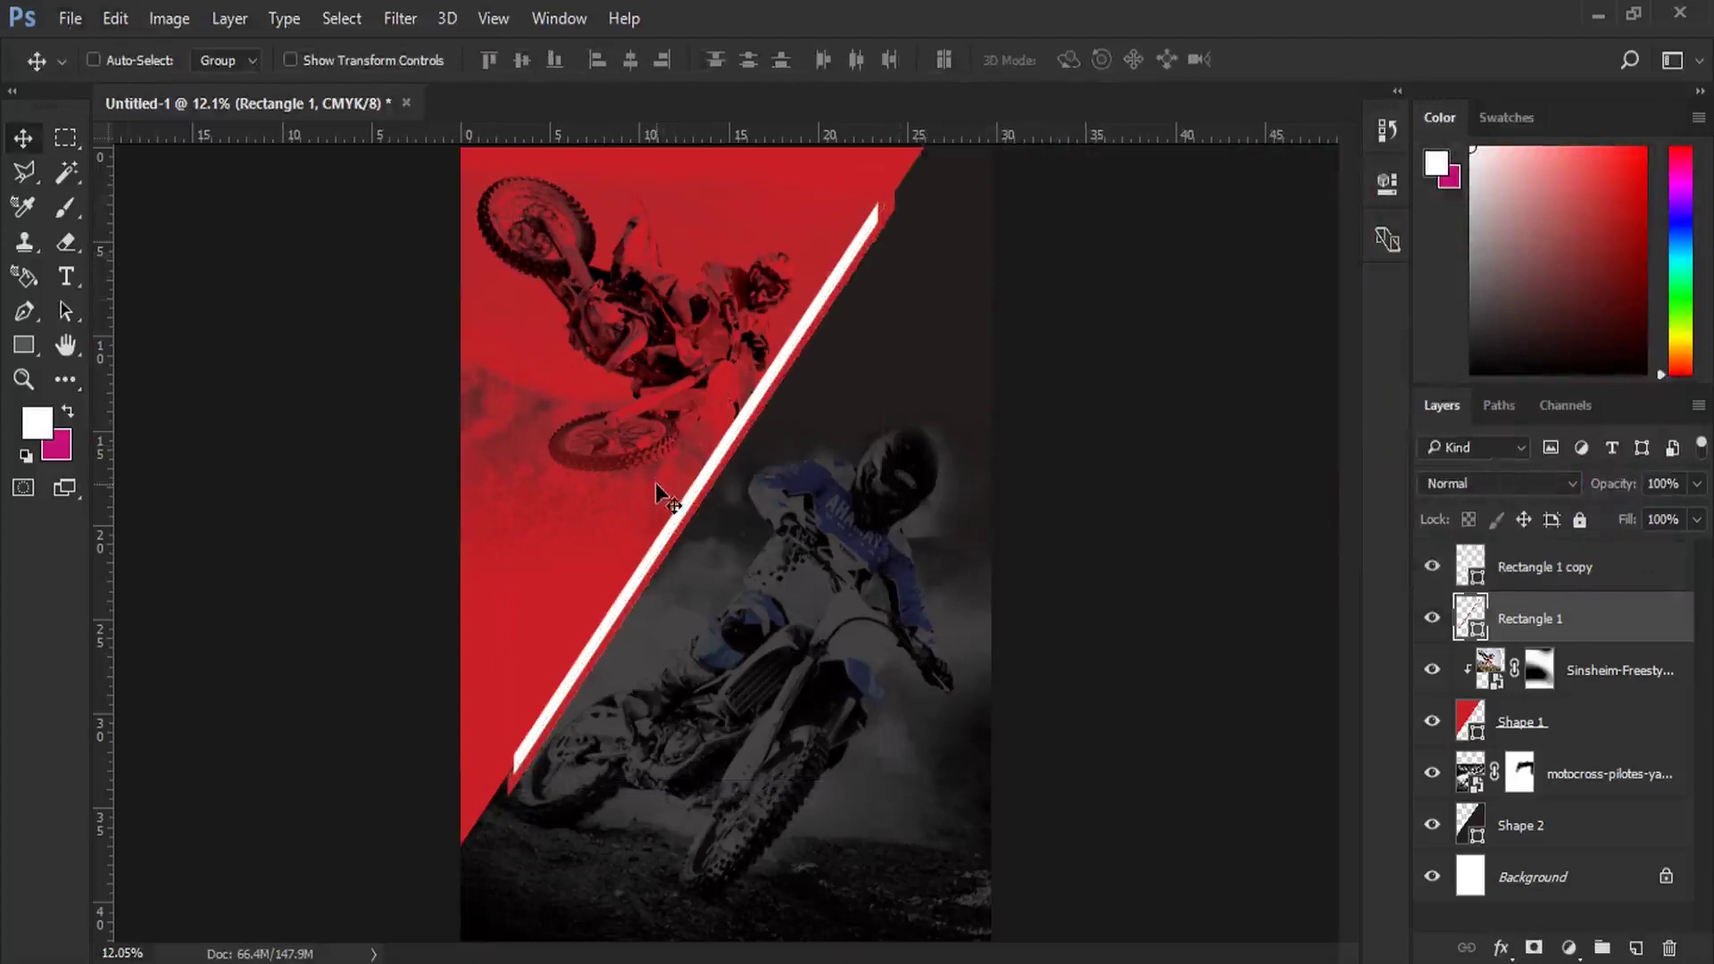
{"action": "right_click", "coordinate": [714, 482]}
{"action": "left_click", "coordinate": [730, 491]}
{"action": "key", "text": "shift+Right"}
{"action": "key", "text": "shift+Right"}
{"action": "key", "text": "shift+Right"}
{"action": "key", "text": "shift+Right"}
{"action": "left_click", "coordinate": [1557, 617]}
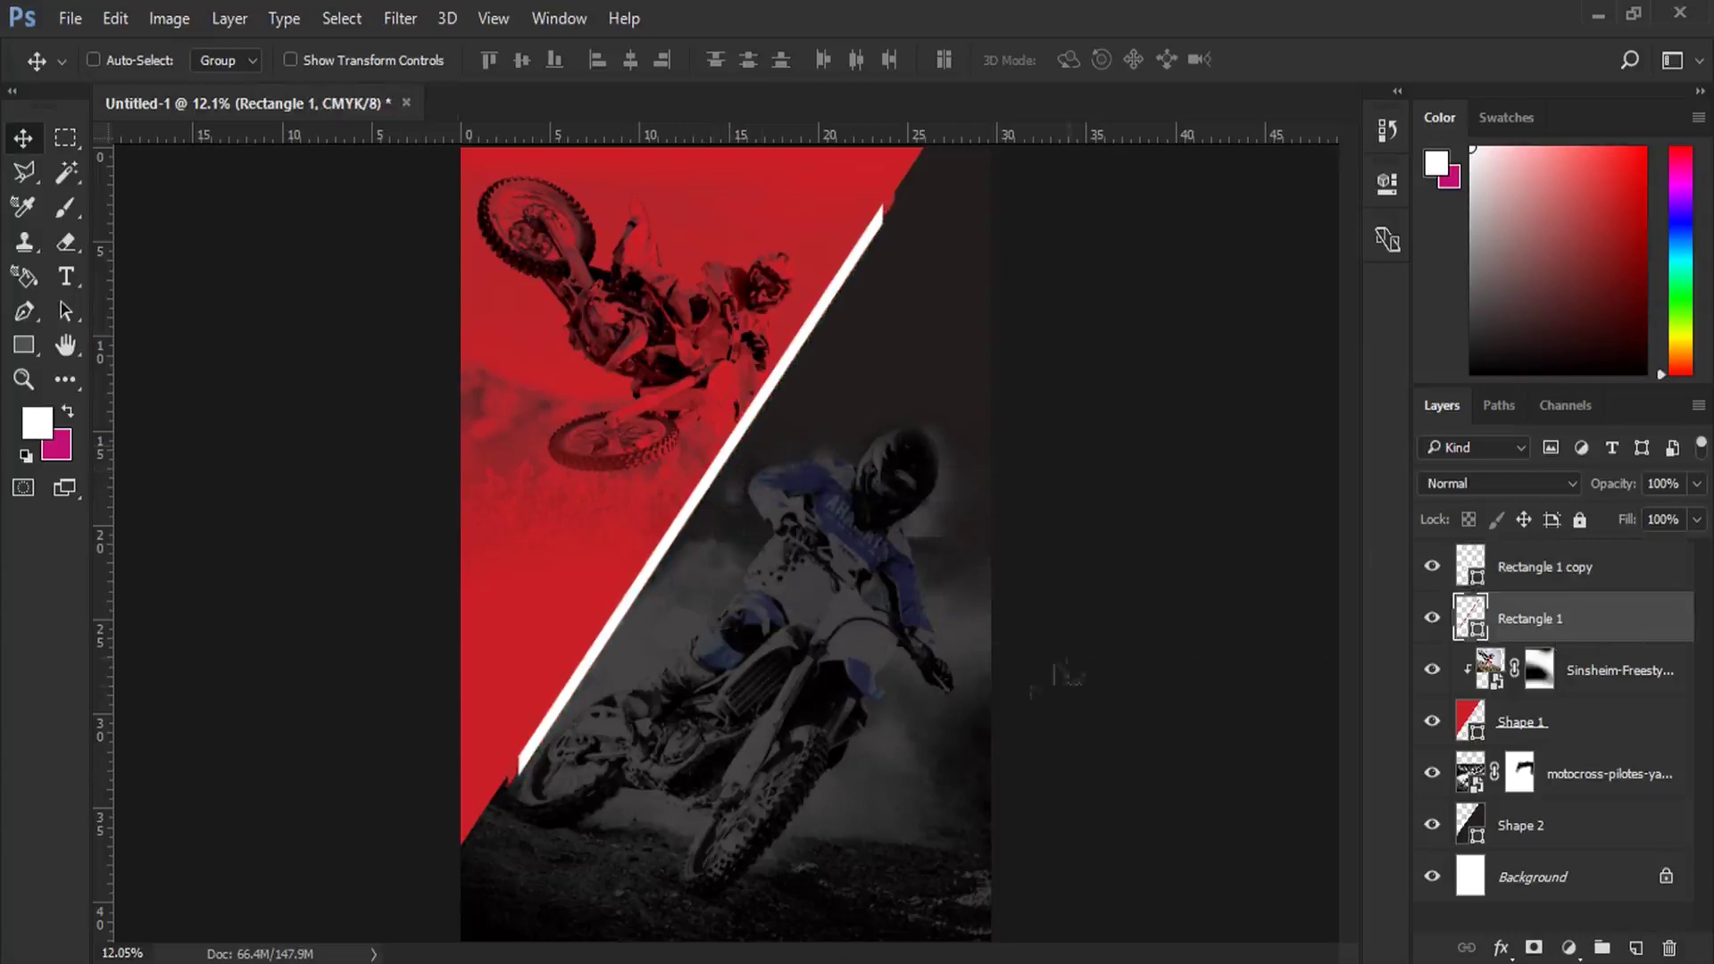
Step: Draw a wide rectangle across the diagonal on a new top layer, filled with the poster's red
{"action": "left_click", "coordinate": [25, 345]}
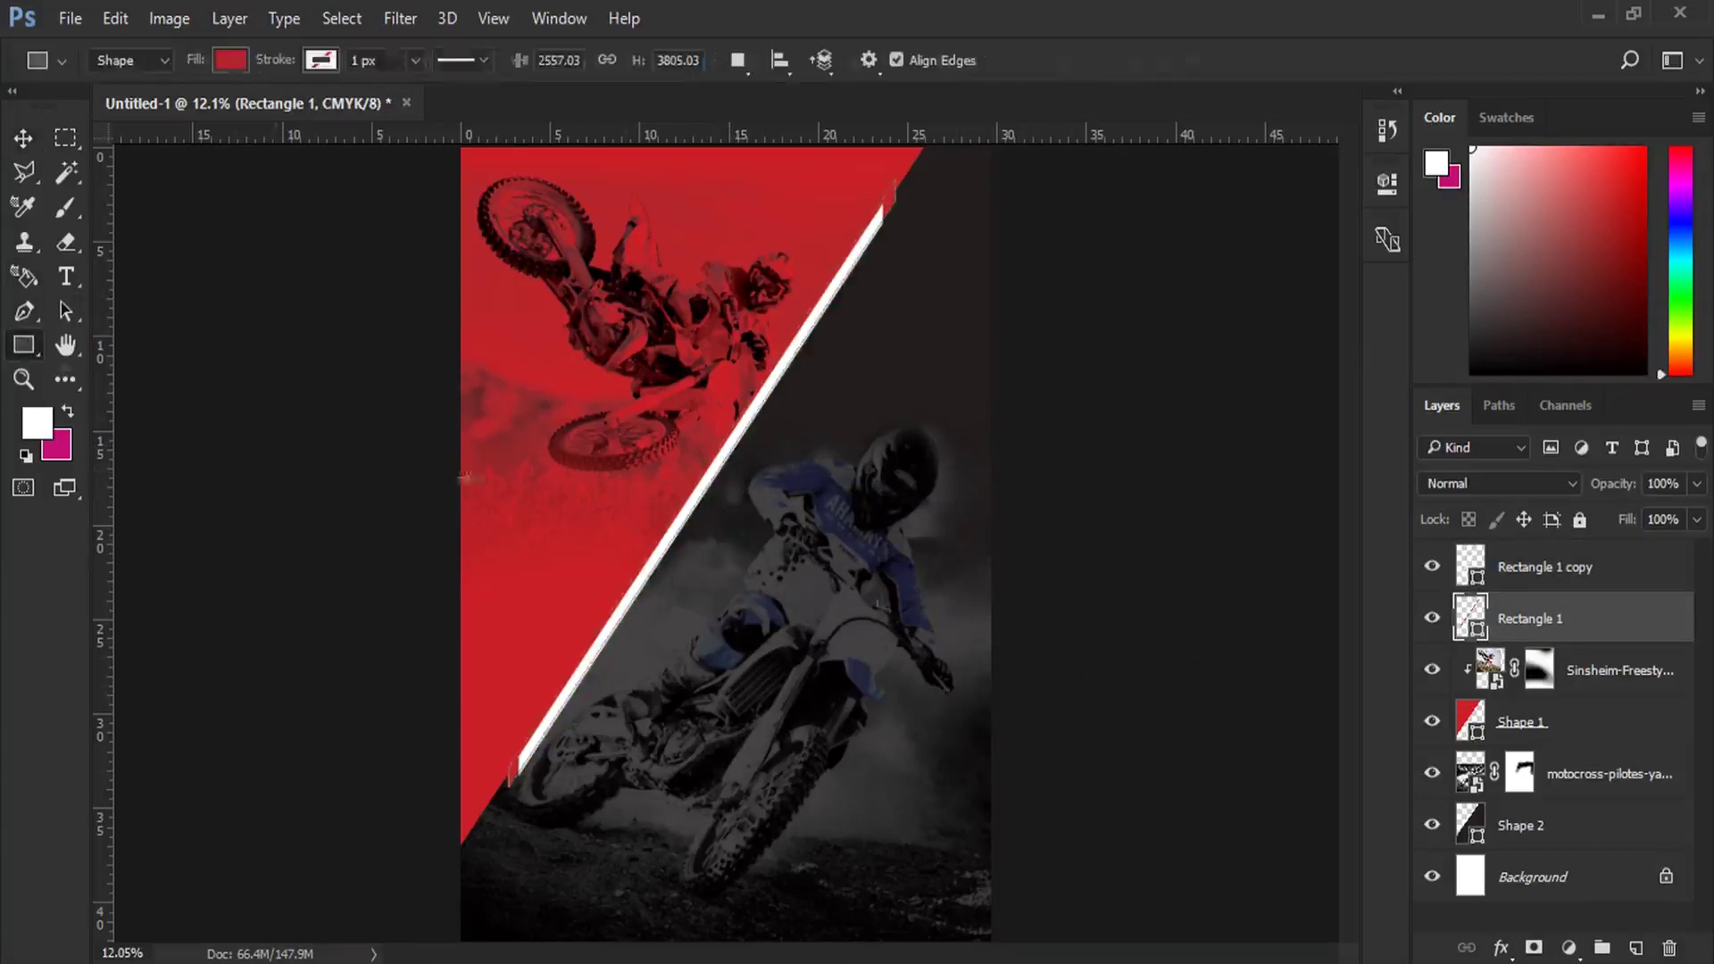
{"action": "left_click", "coordinate": [1545, 566]}
{"action": "left_click", "coordinate": [1635, 948]}
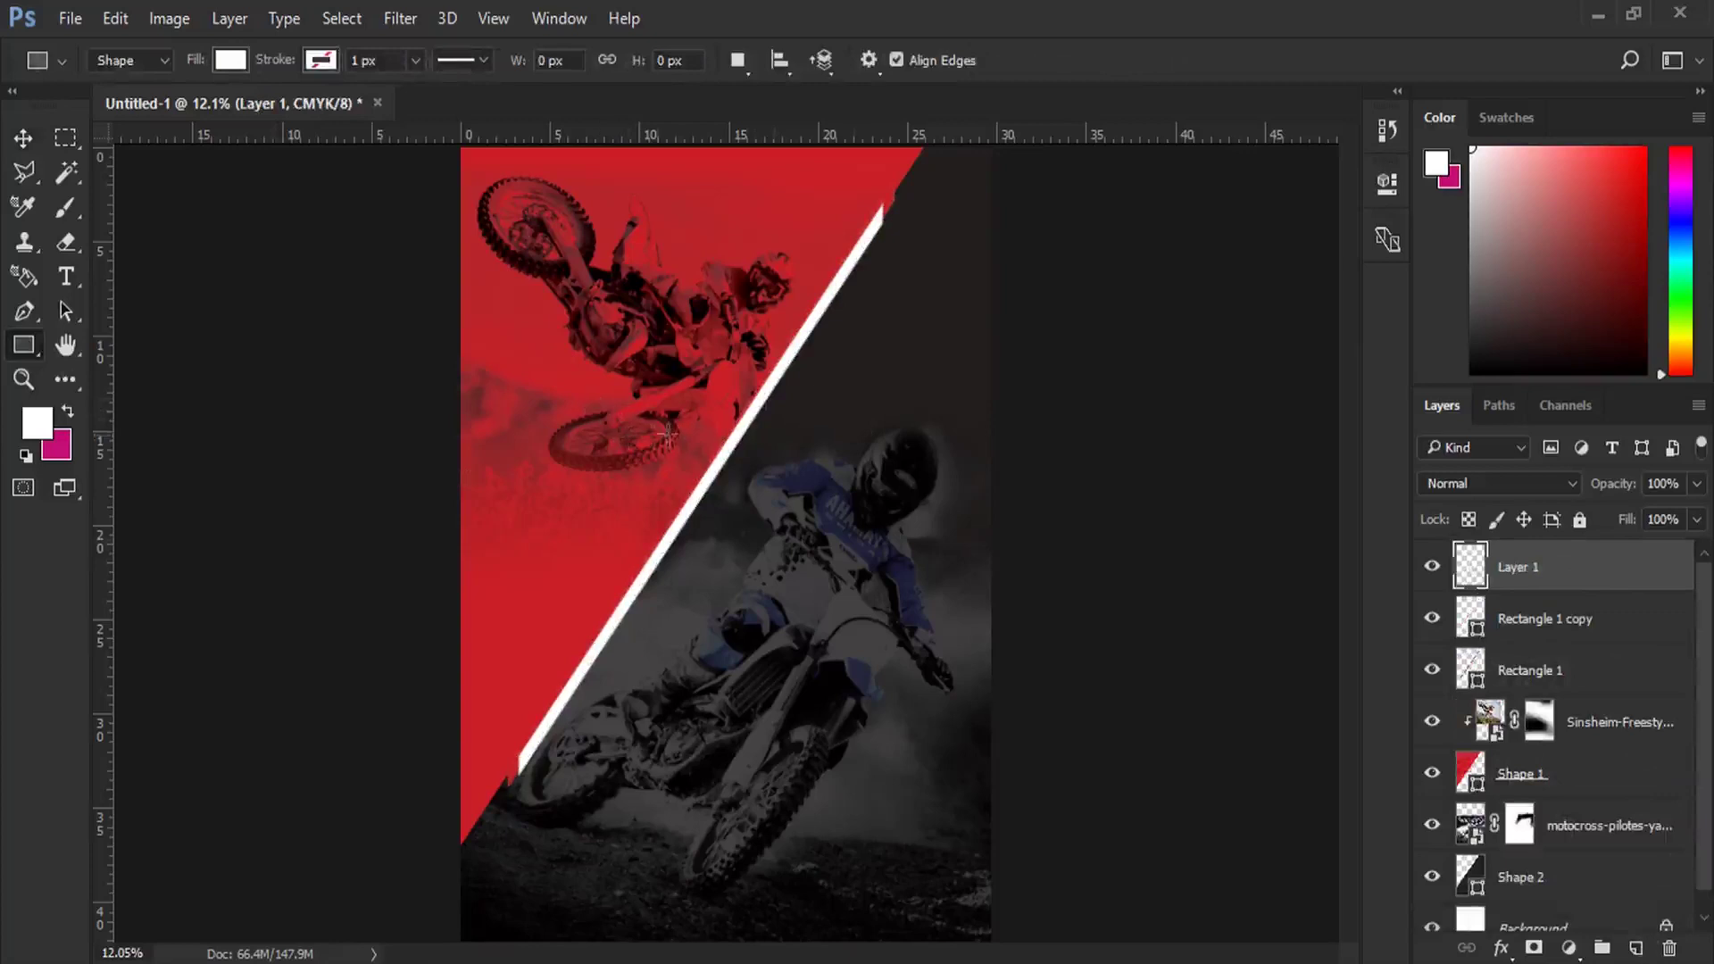
{"action": "left_click_drag", "start_coordinate": [622, 358], "coordinate": [908, 439]}
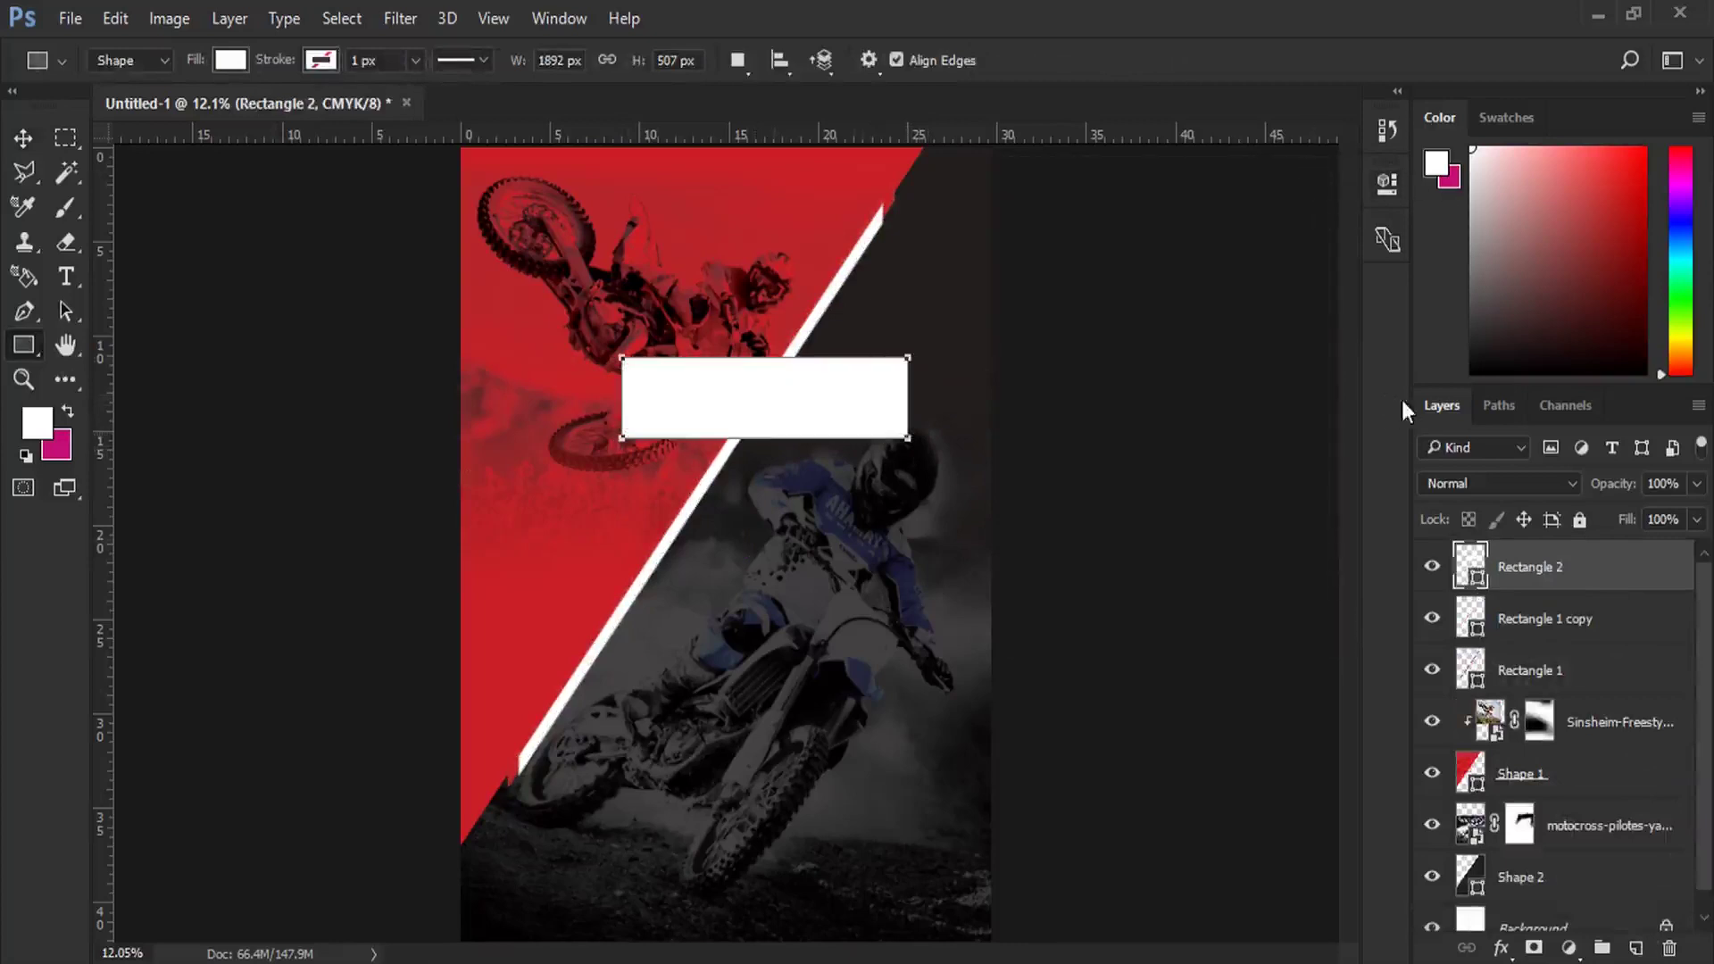
{"action": "double_click", "coordinate": [1475, 571]}
{"action": "left_click", "coordinate": [897, 165]}
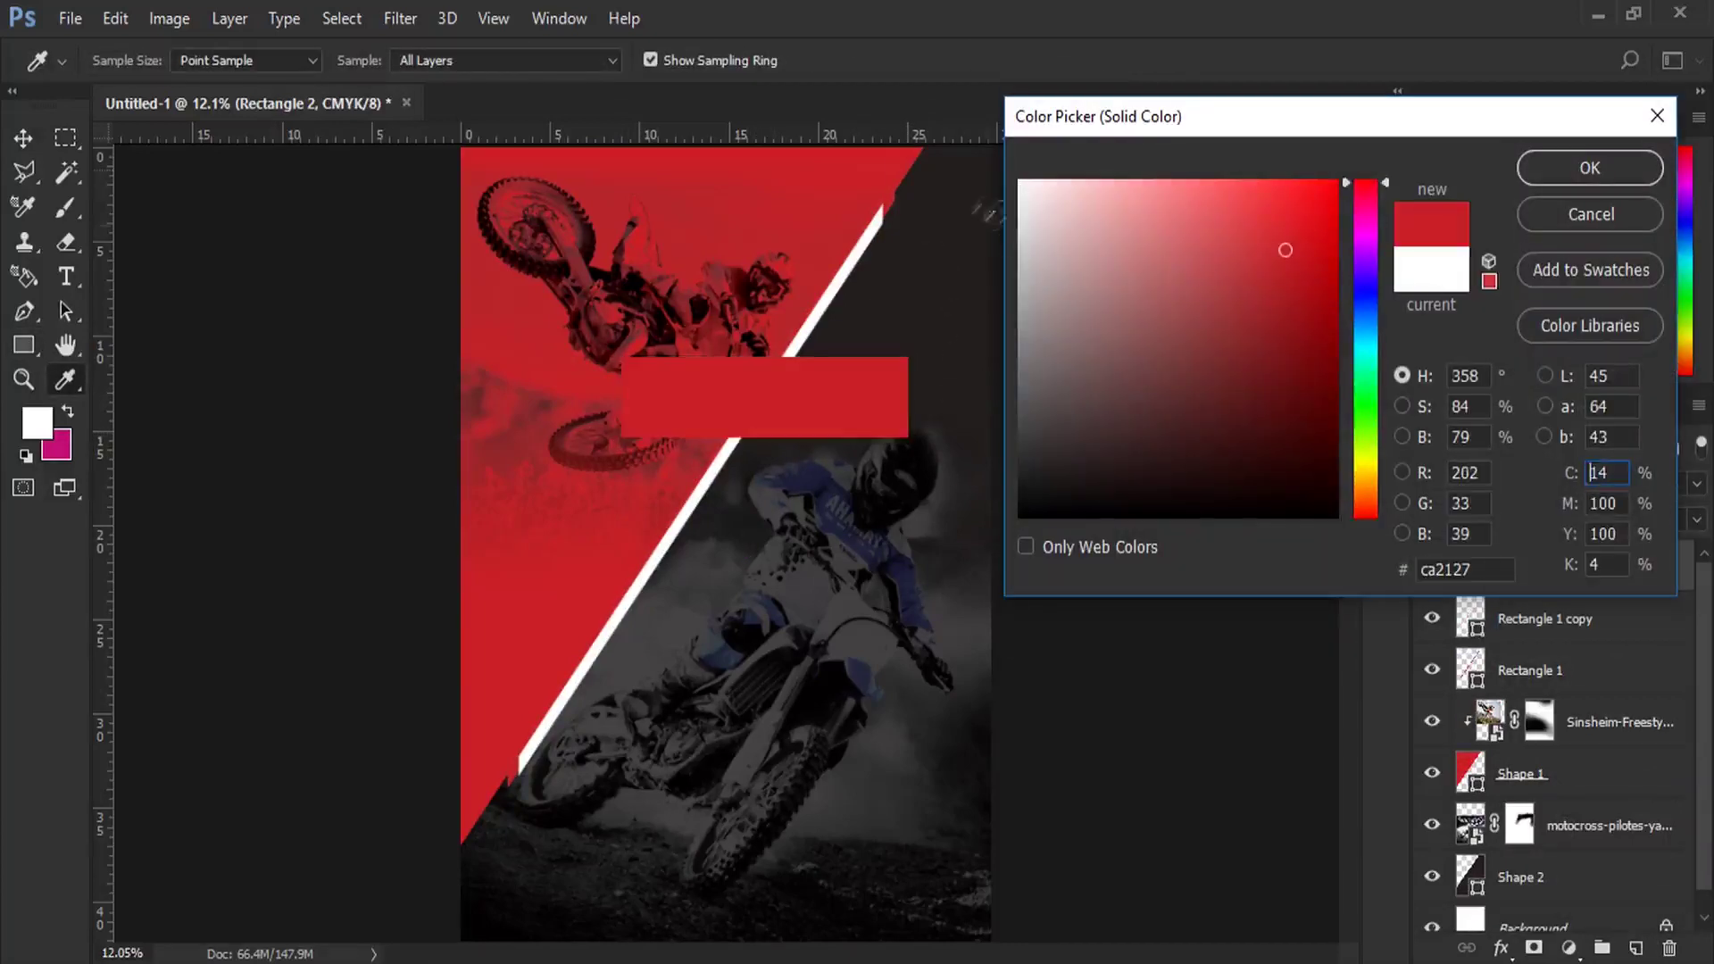
{"action": "left_click", "coordinate": [1581, 175]}
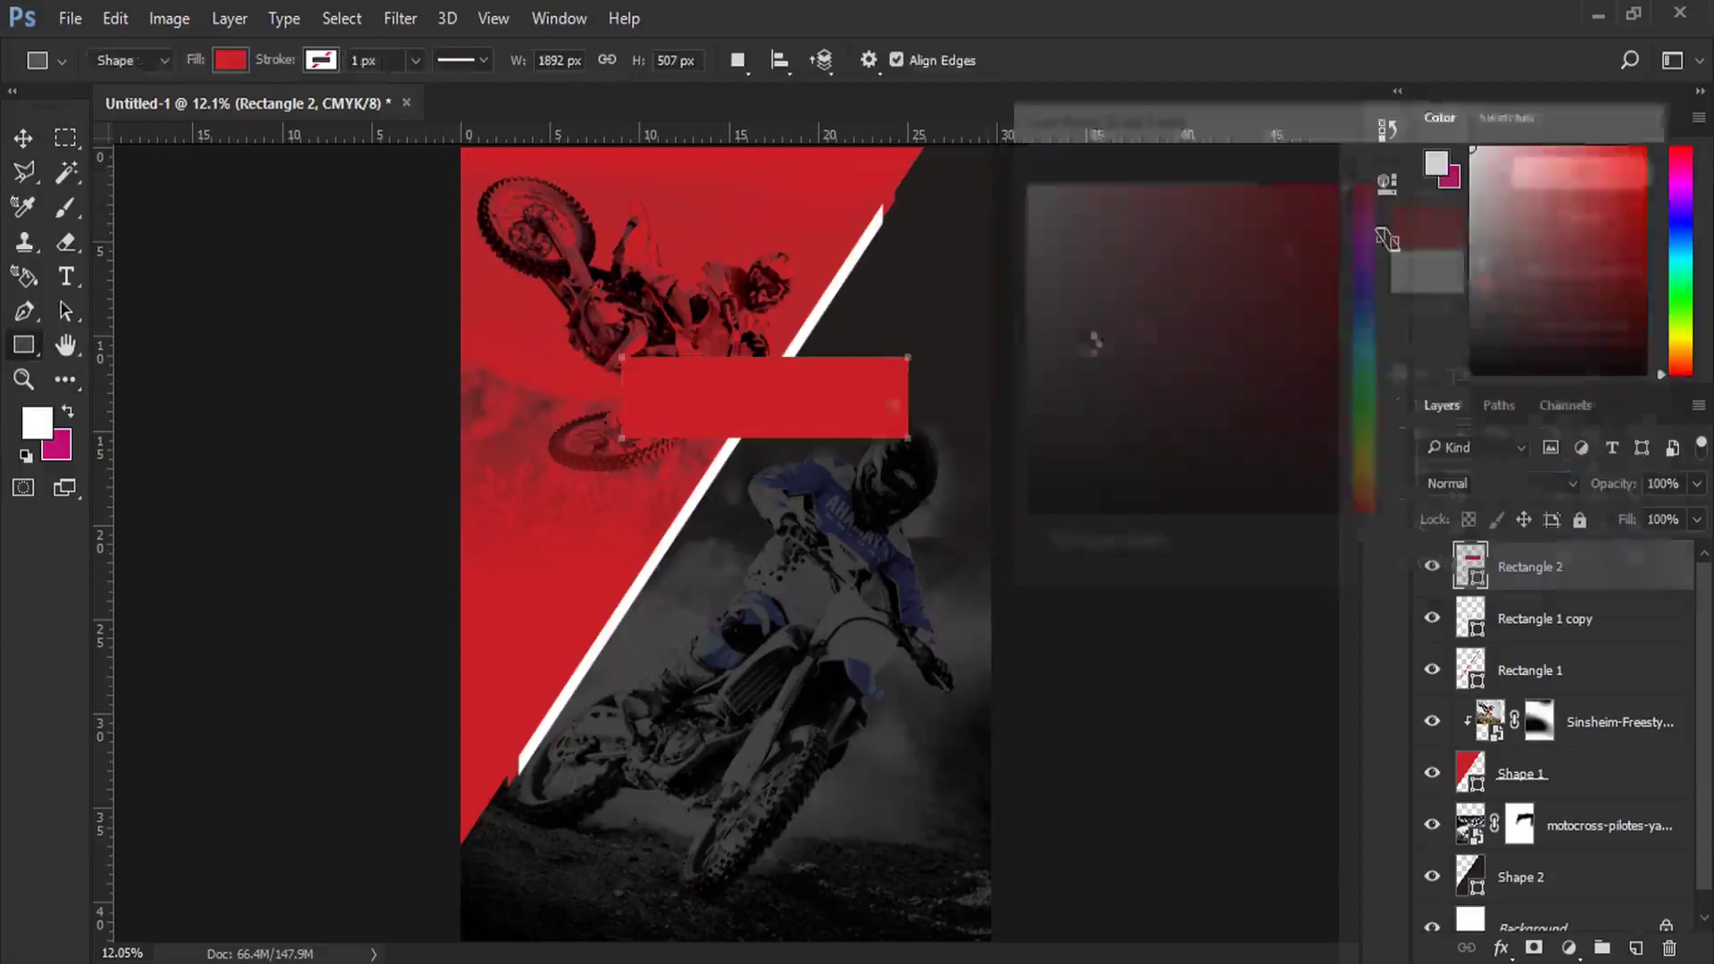
Step: Slant the red rectangle into a parallelogram with a perspective transform
{"action": "left_click", "coordinate": [115, 18]}
{"action": "left_click", "coordinate": [433, 553]}
{"action": "right_click", "coordinate": [838, 401]}
{"action": "left_click", "coordinate": [892, 578]}
{"action": "left_click_drag", "start_coordinate": [774, 362], "coordinate": [806, 373]}
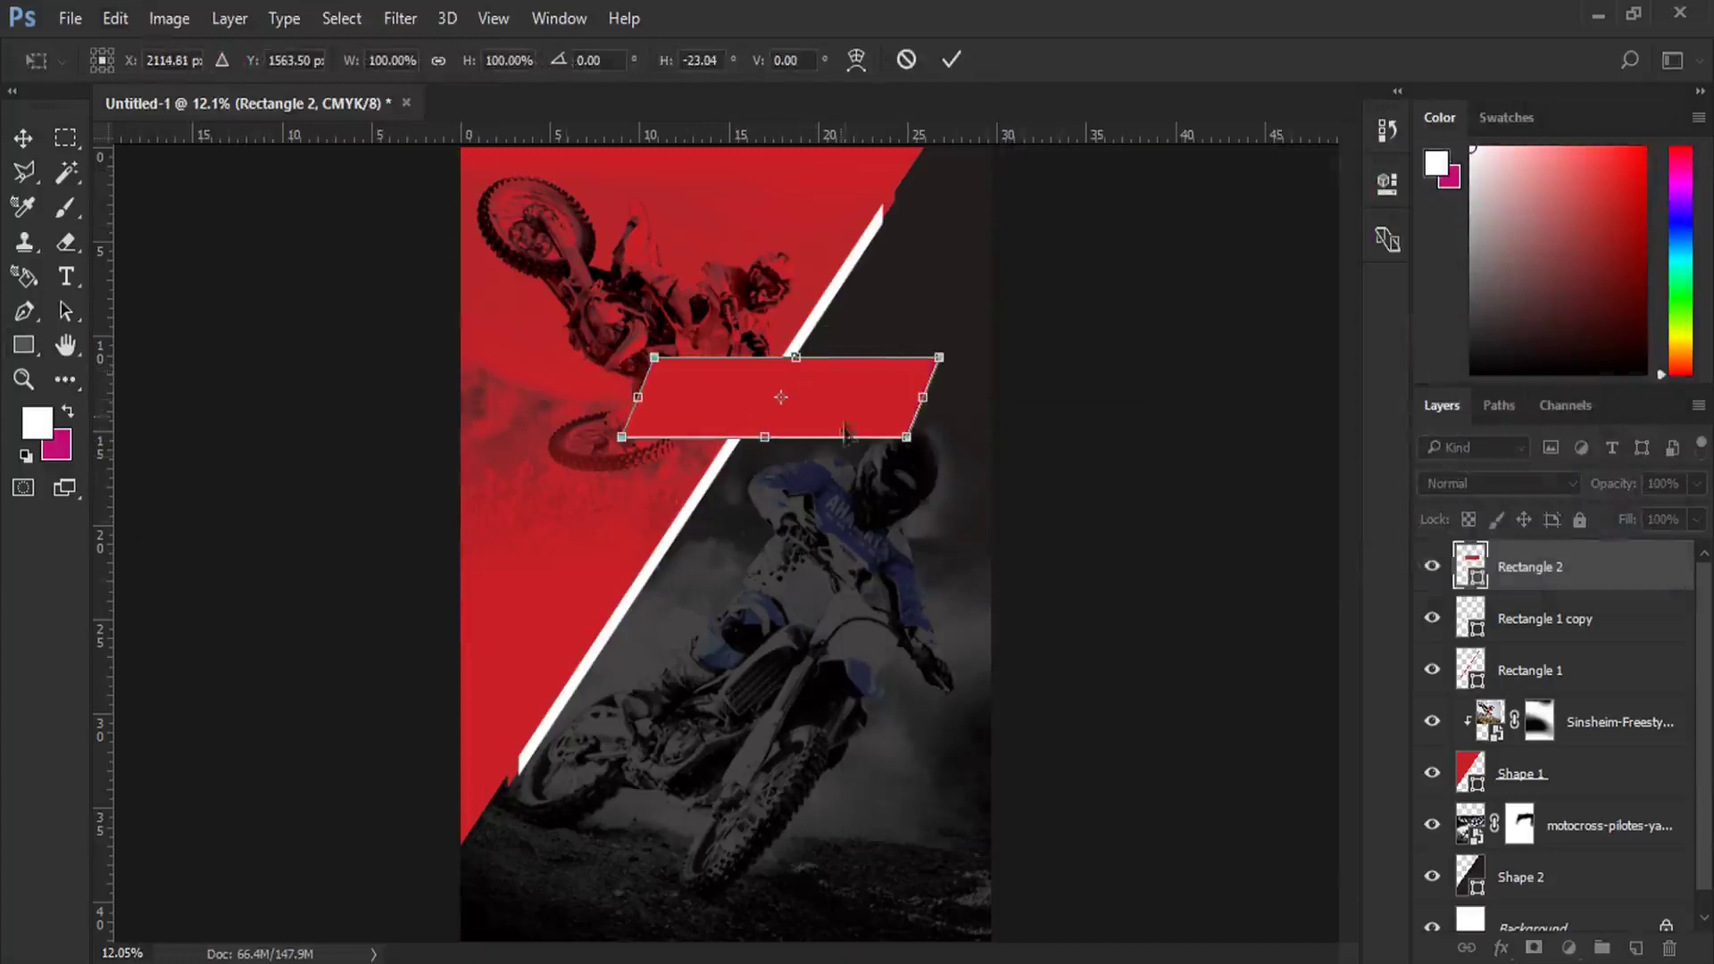
{"action": "key", "text": "Return"}
{"action": "key", "text": "Return"}
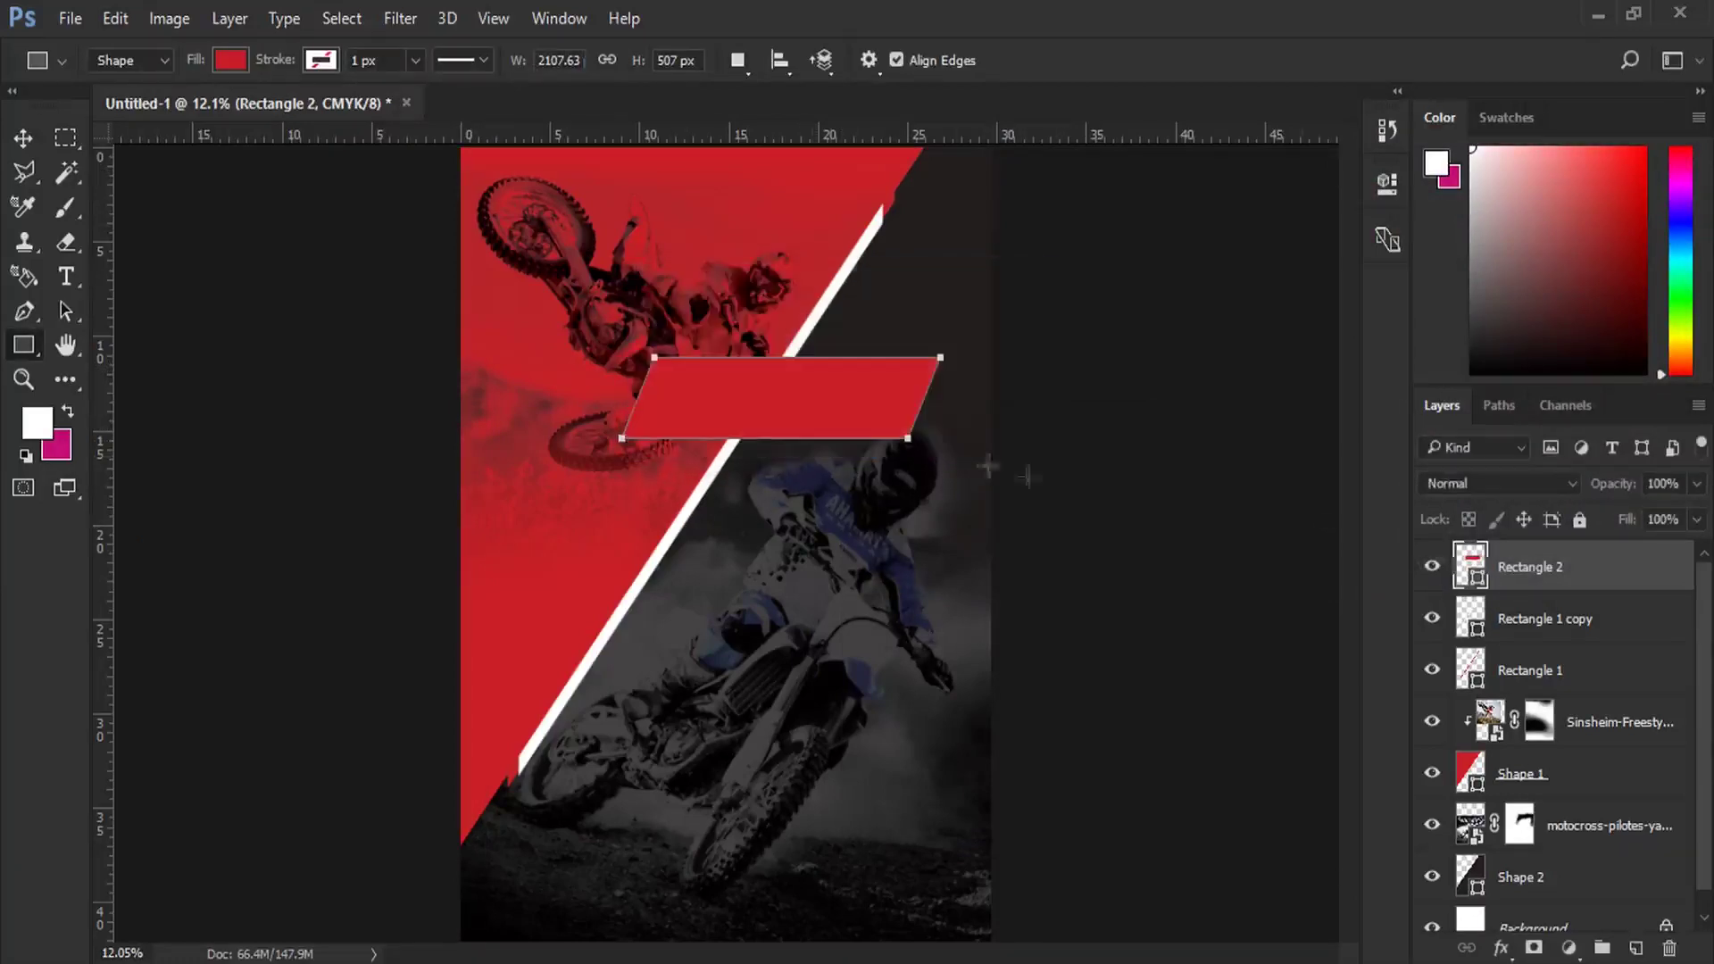
Step: Add a Gradient Overlay to Rectangle 2 with a red left stop
{"action": "right_click", "coordinate": [1565, 582]}
{"action": "left_click", "coordinate": [1175, 163]}
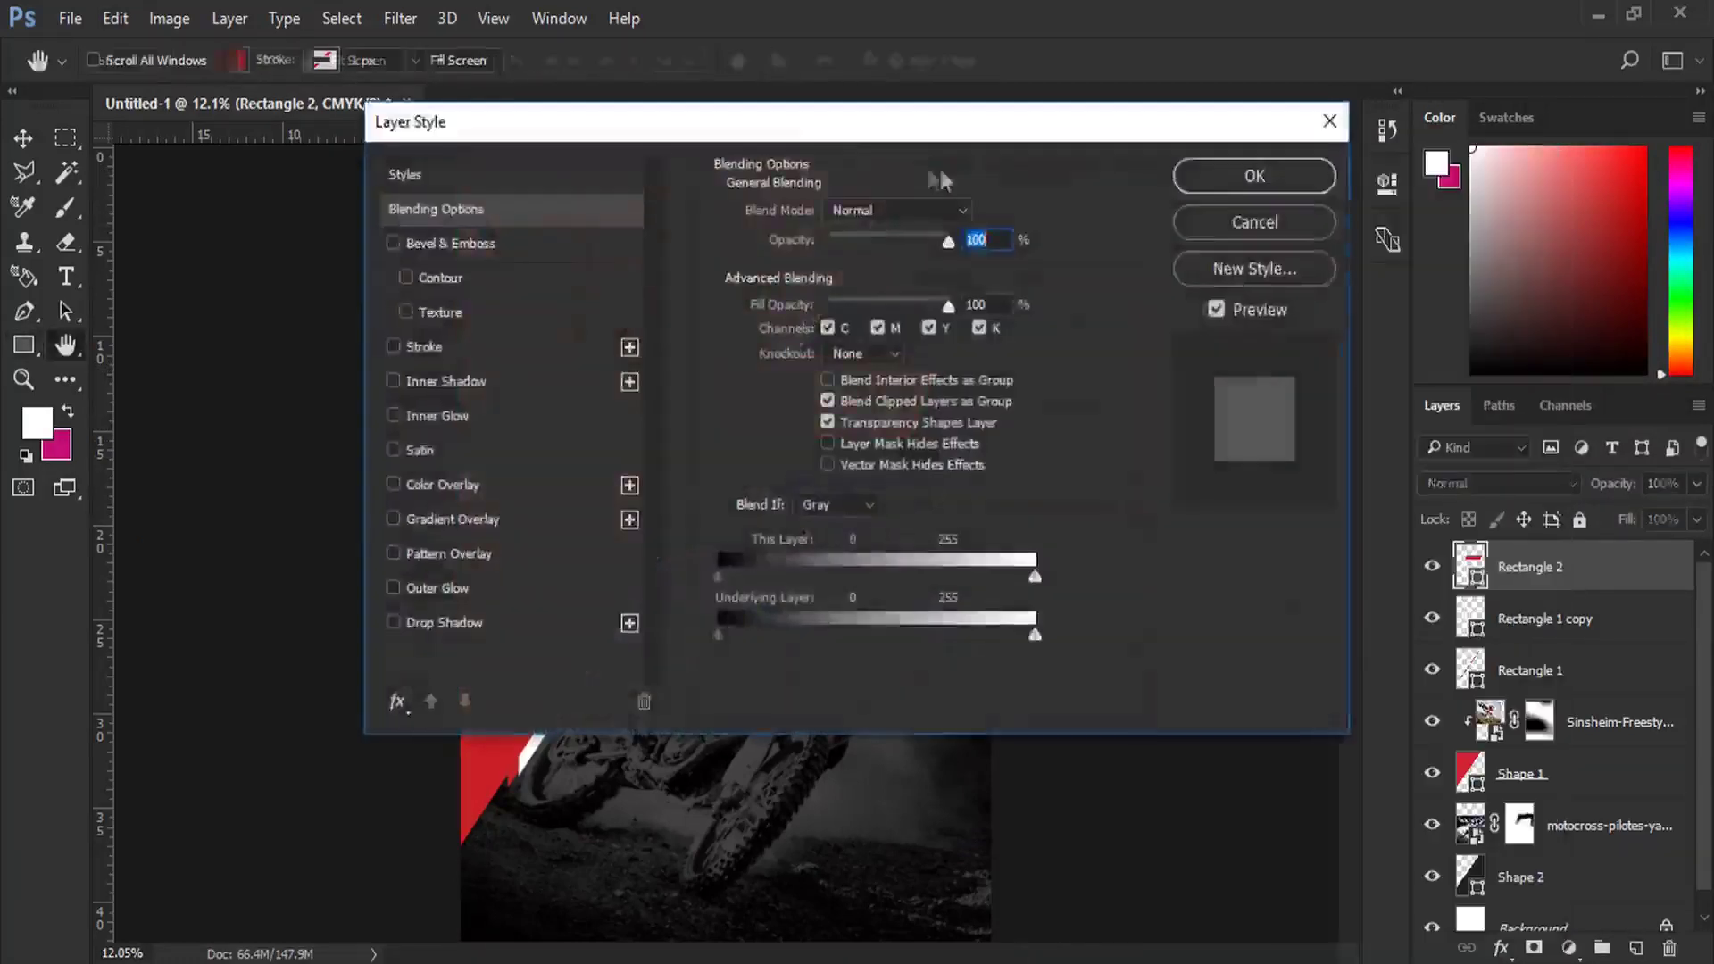
{"action": "left_click", "coordinate": [1136, 464]}
{"action": "left_click_drag", "start_coordinate": [1526, 66], "coordinate": [1267, 42]}
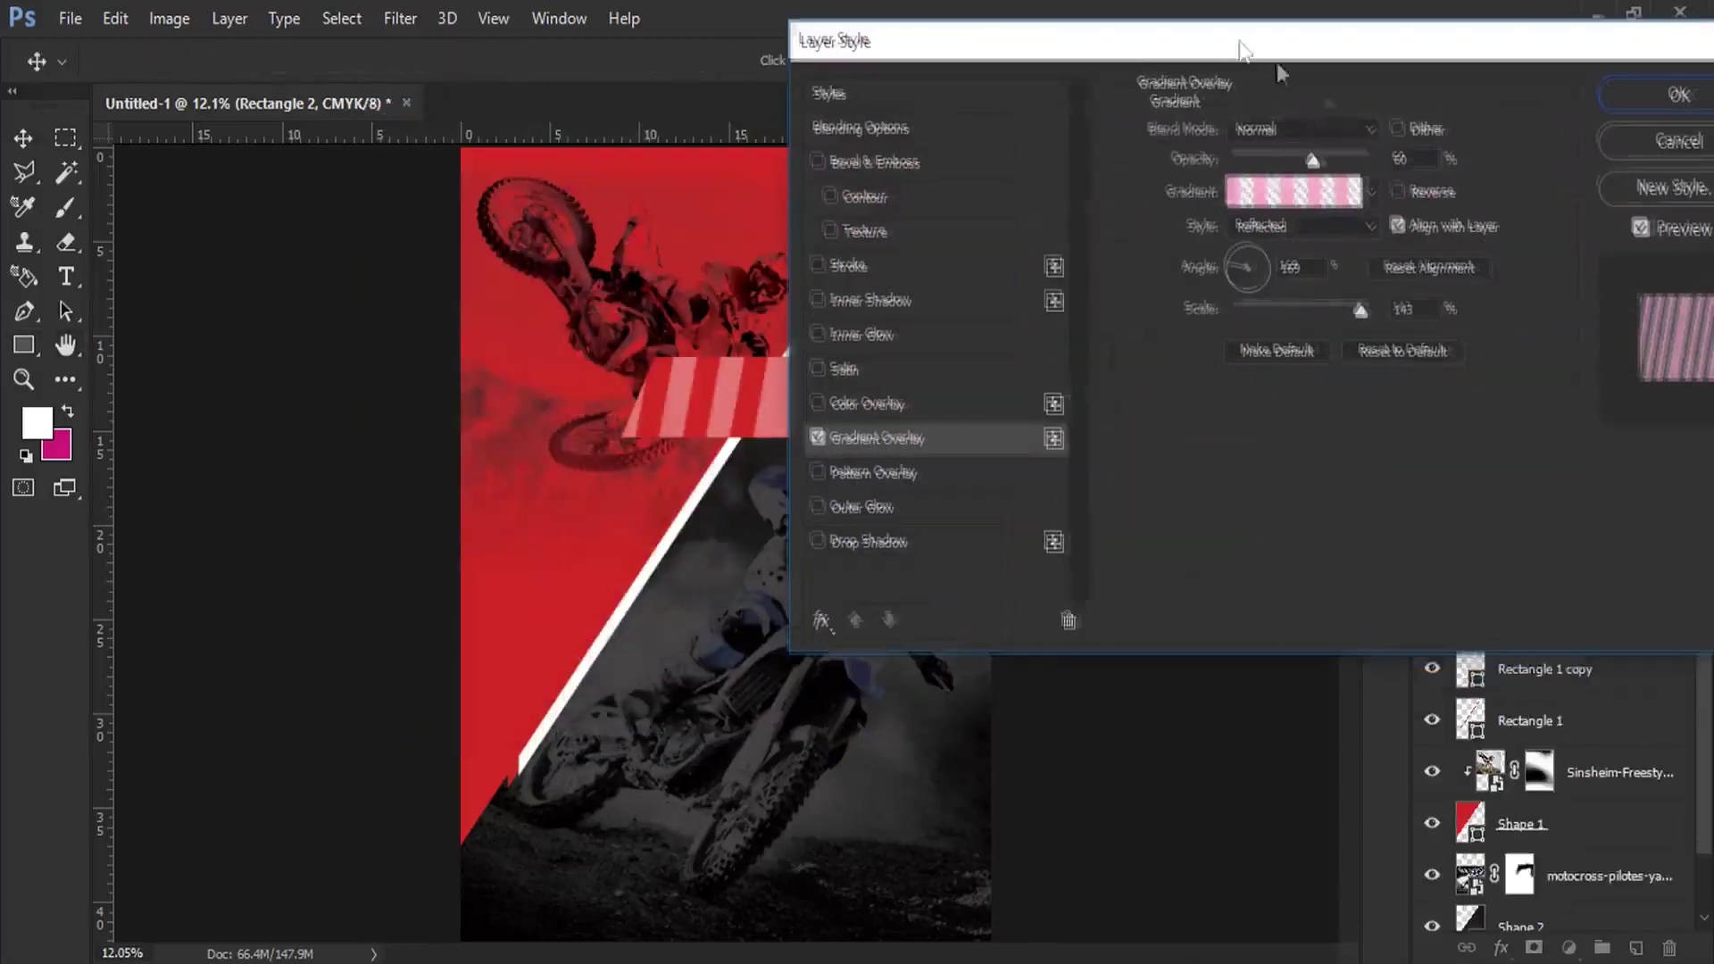
{"action": "left_click", "coordinate": [1290, 182]}
{"action": "left_click", "coordinate": [1154, 183]}
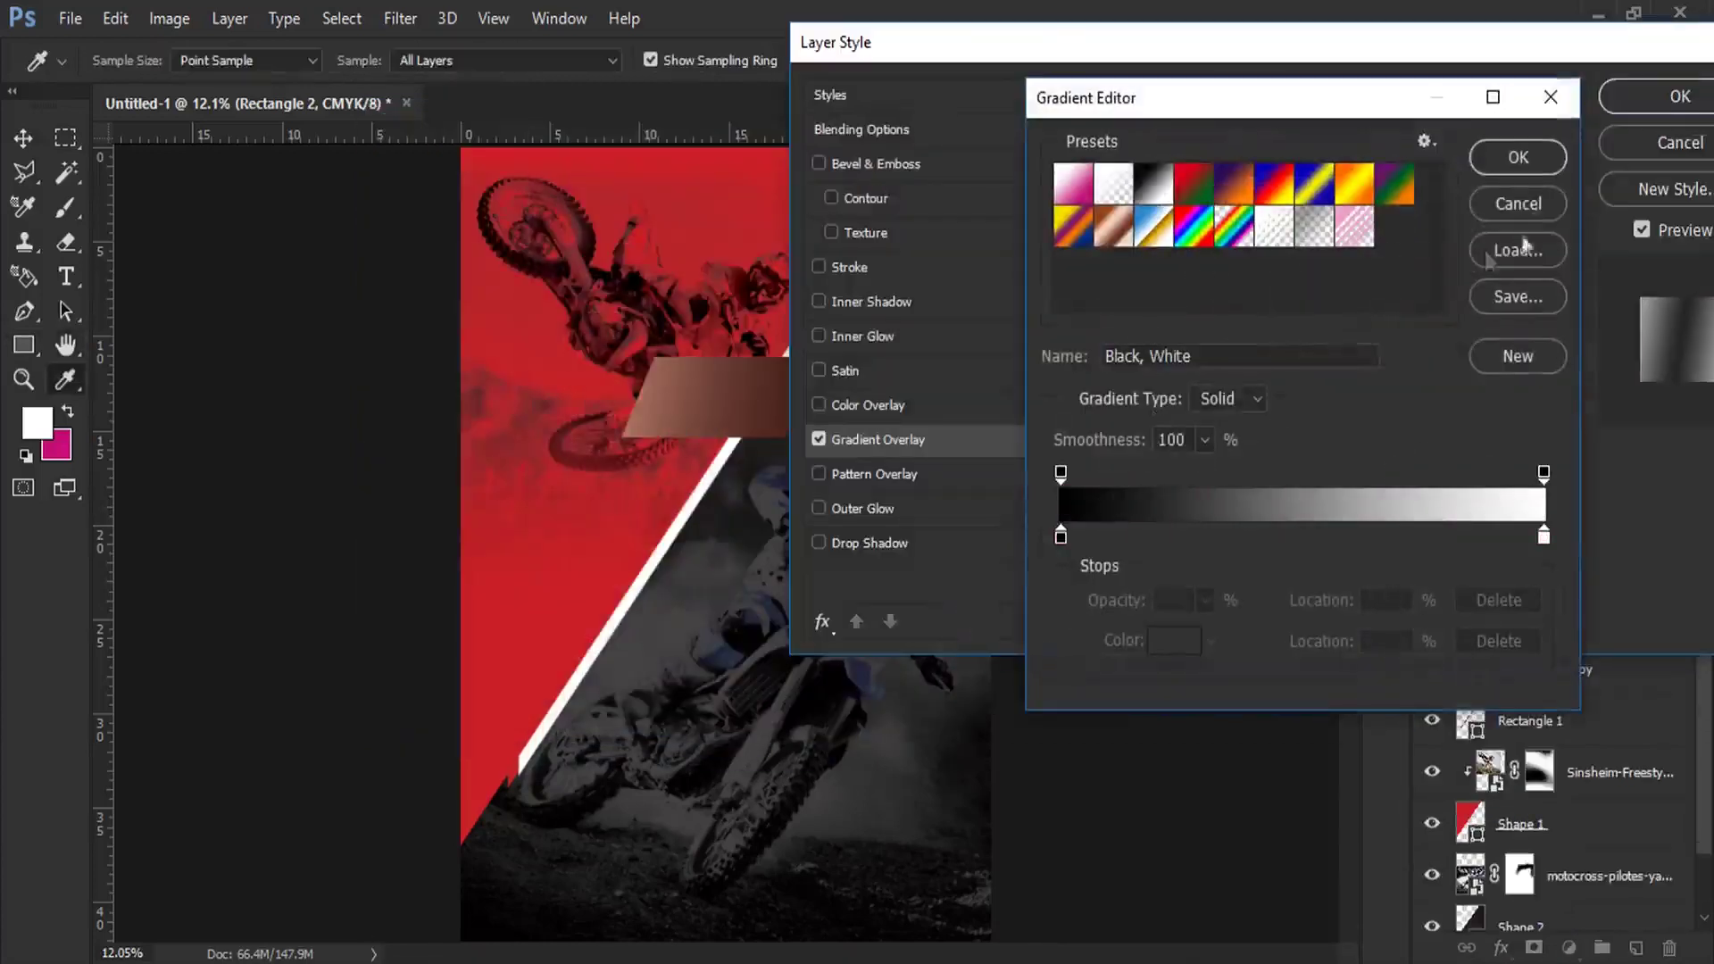
{"action": "double_click", "coordinate": [1060, 535]}
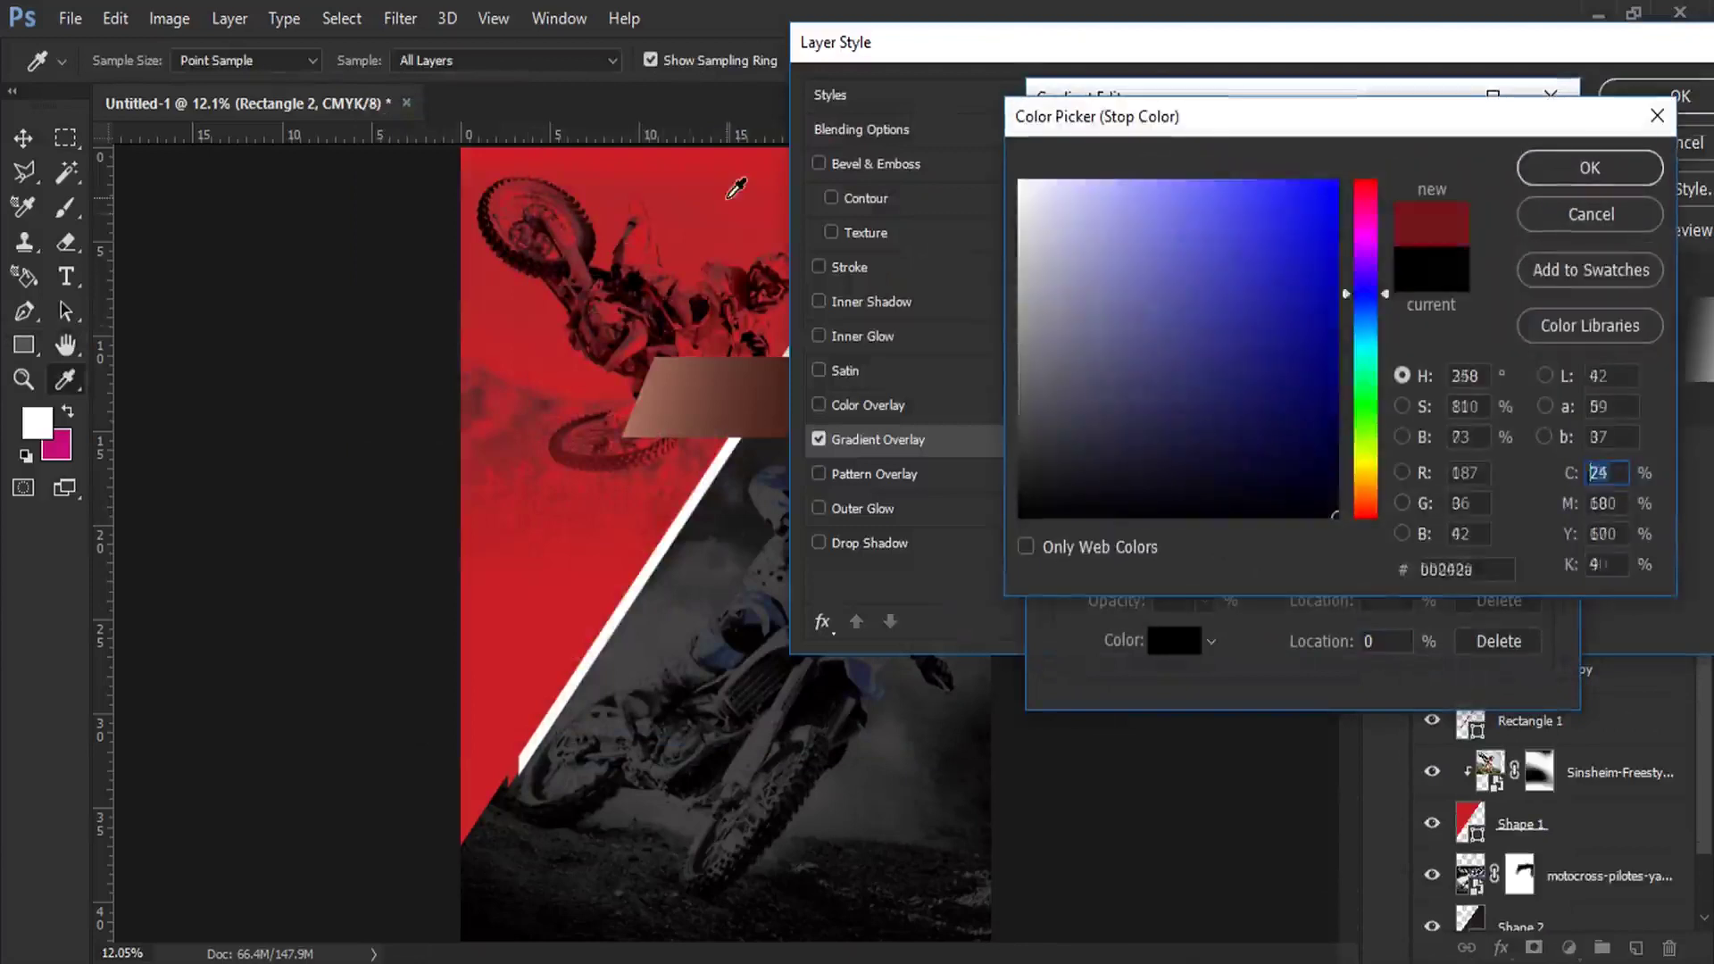
{"action": "left_click", "coordinate": [728, 181]}
{"action": "left_click", "coordinate": [1589, 168]}
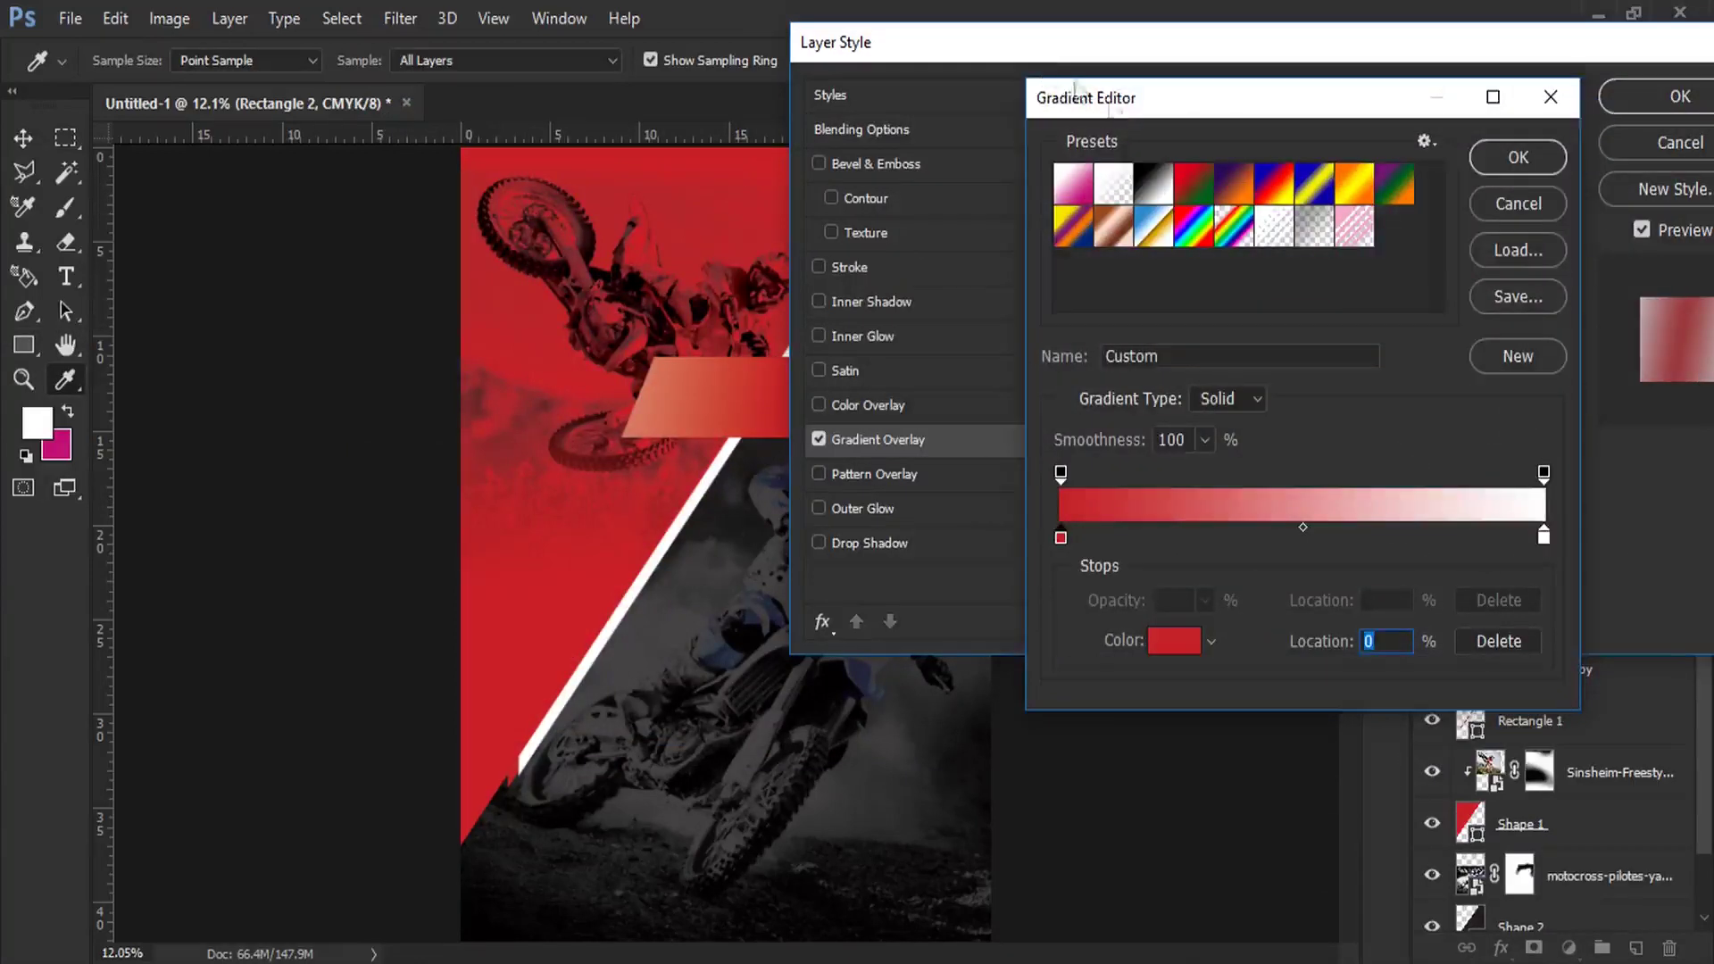
{"action": "left_click_drag", "start_coordinate": [1509, 97], "coordinate": [1362, 130]}
{"action": "left_click", "coordinate": [1364, 189]}
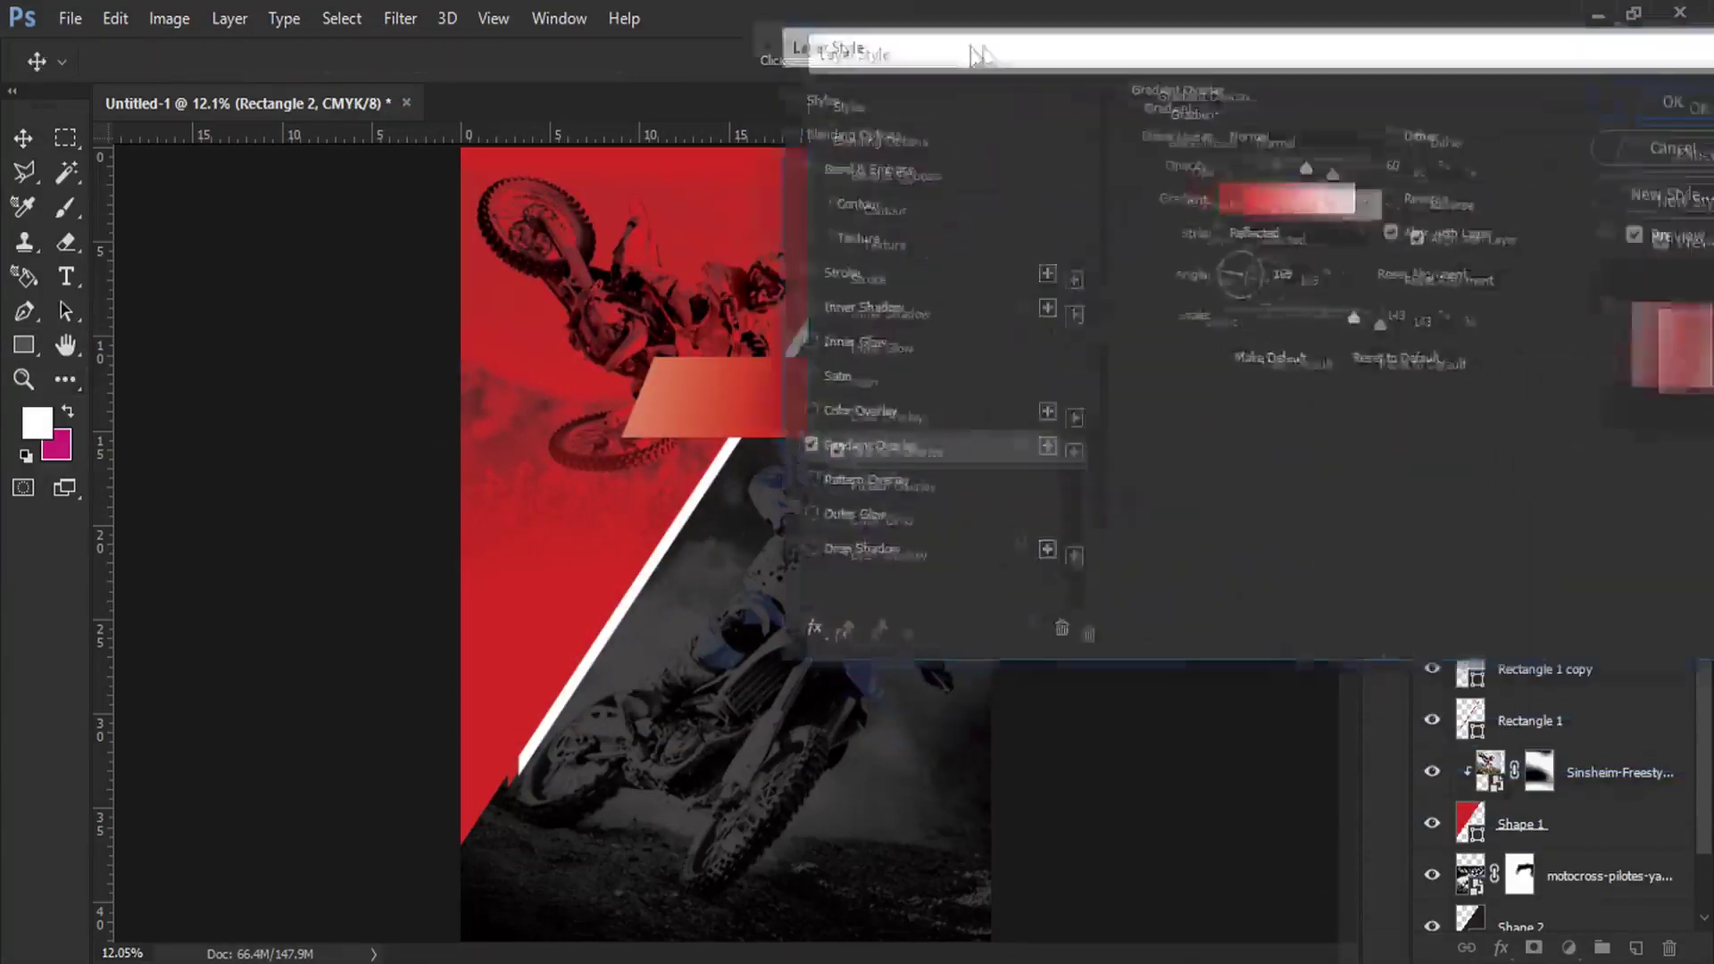
Step: Reverse the gradient, make it Linear, and set its angle to about 19°
{"action": "left_click", "coordinate": [1516, 201]}
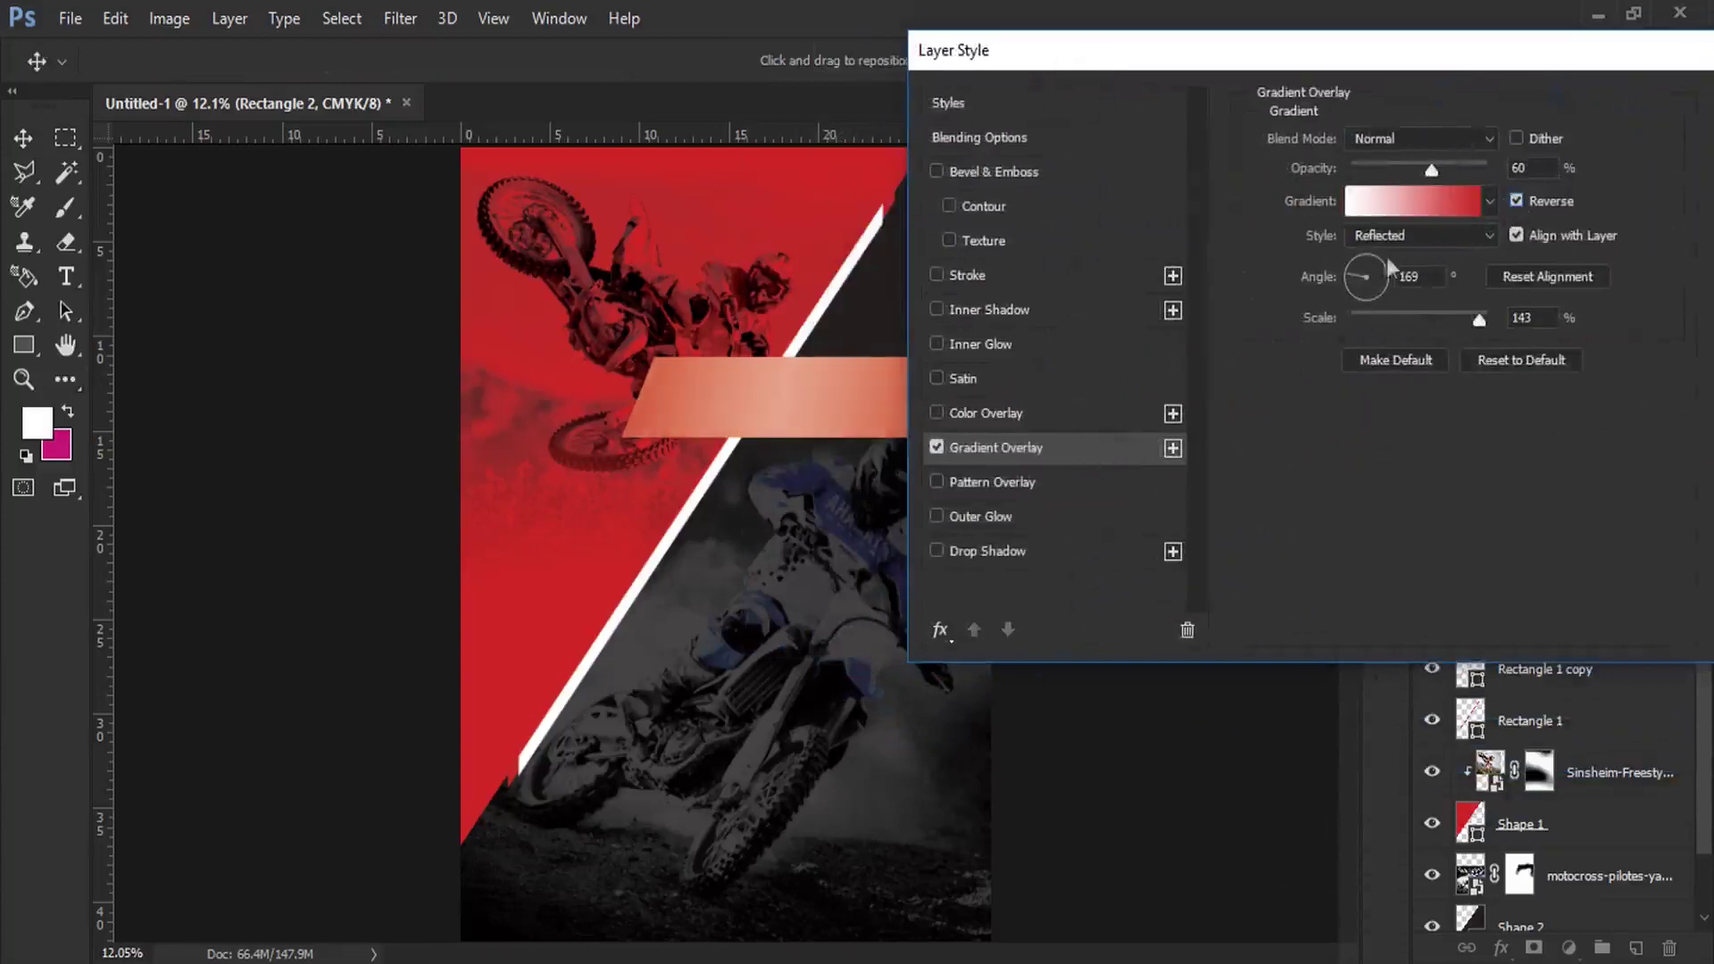
{"action": "left_click", "coordinate": [1355, 261]}
{"action": "left_click_drag", "start_coordinate": [1355, 261], "coordinate": [1370, 259]}
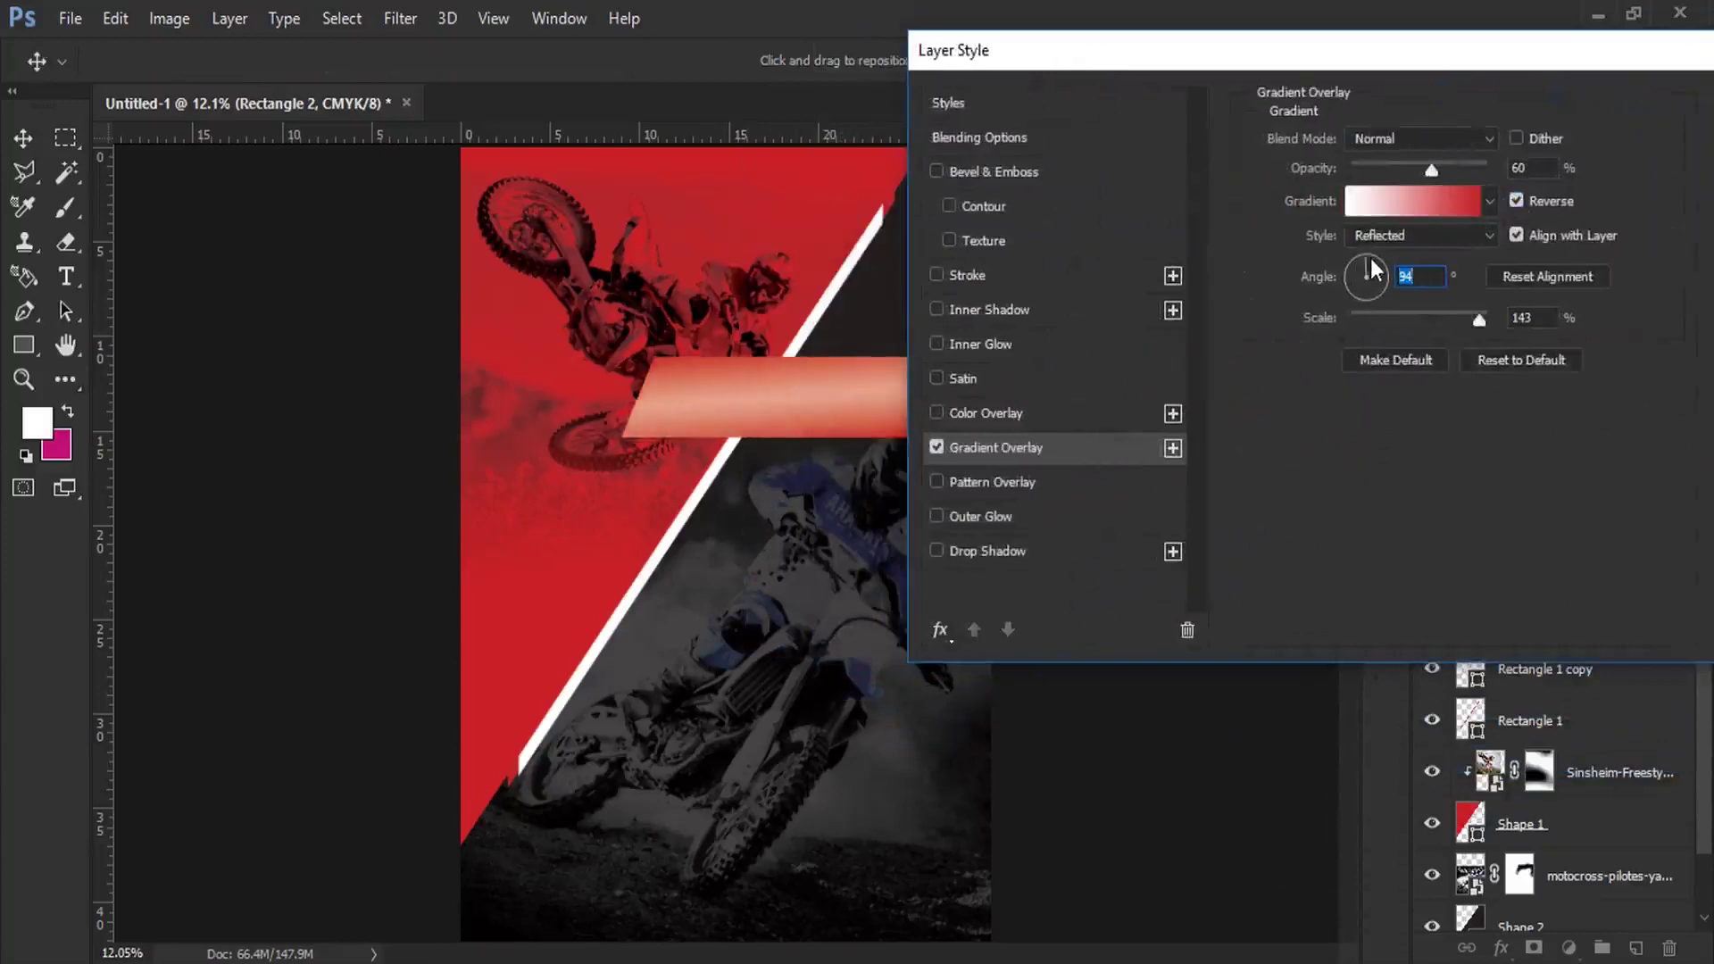
{"action": "left_click", "coordinate": [1395, 235]}
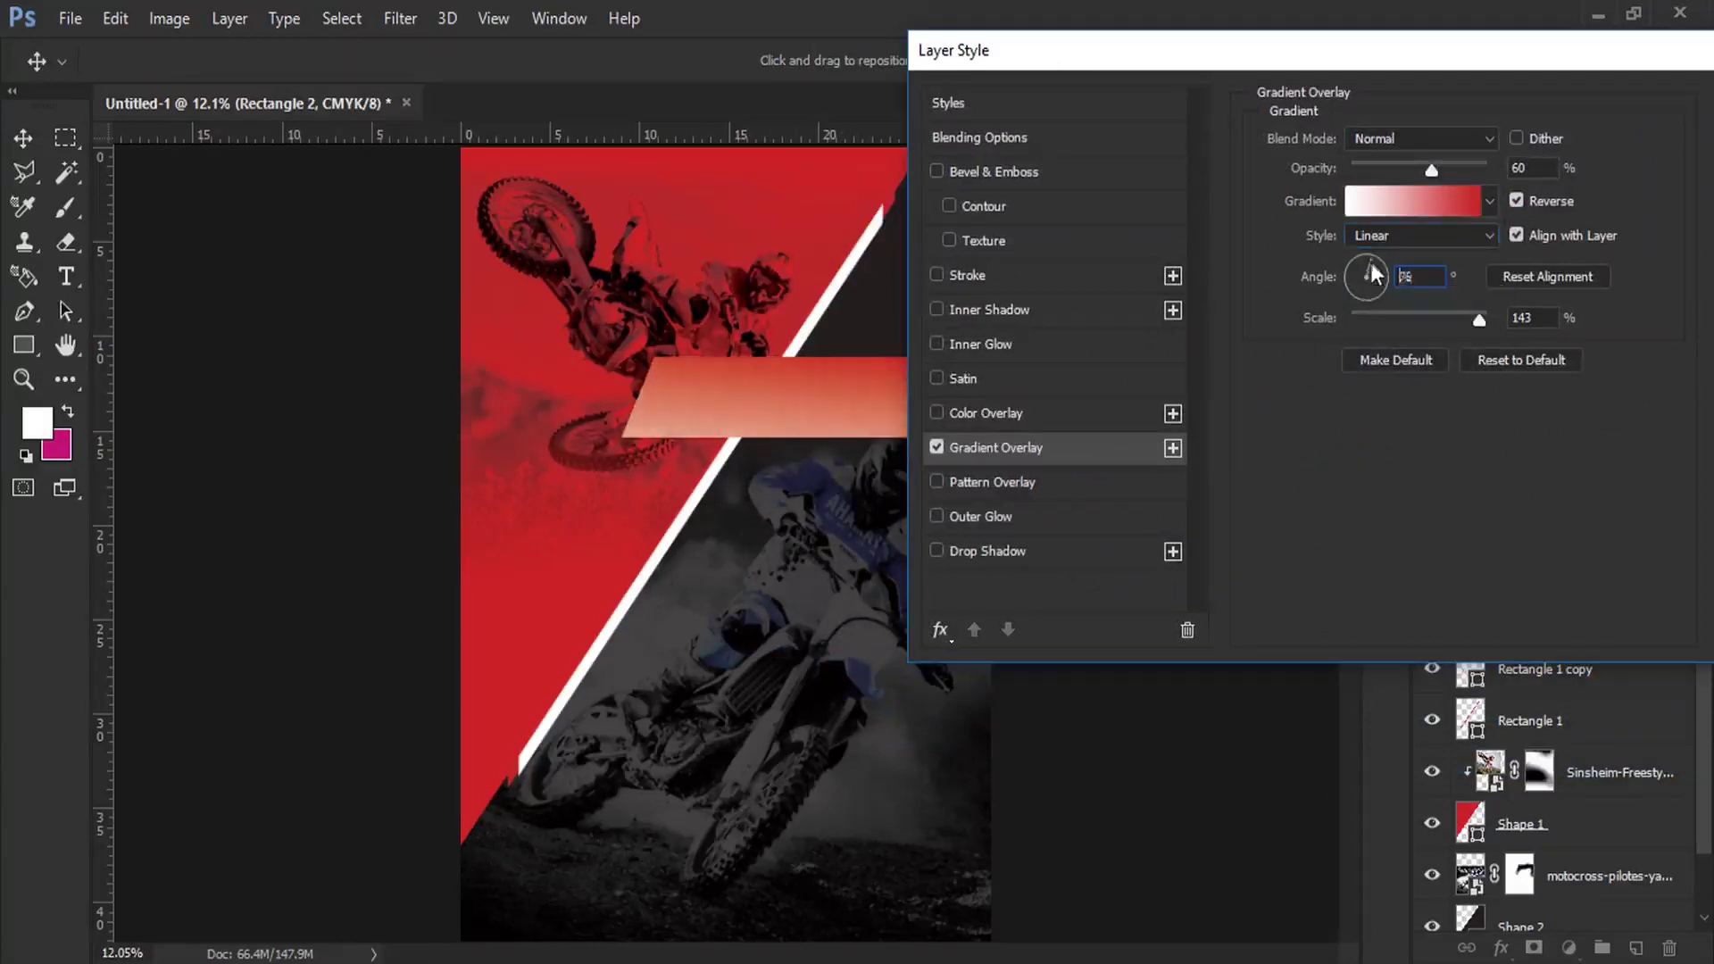
{"action": "left_click", "coordinate": [1374, 263]}
{"action": "left_click_drag", "start_coordinate": [1374, 261], "coordinate": [1389, 269]}
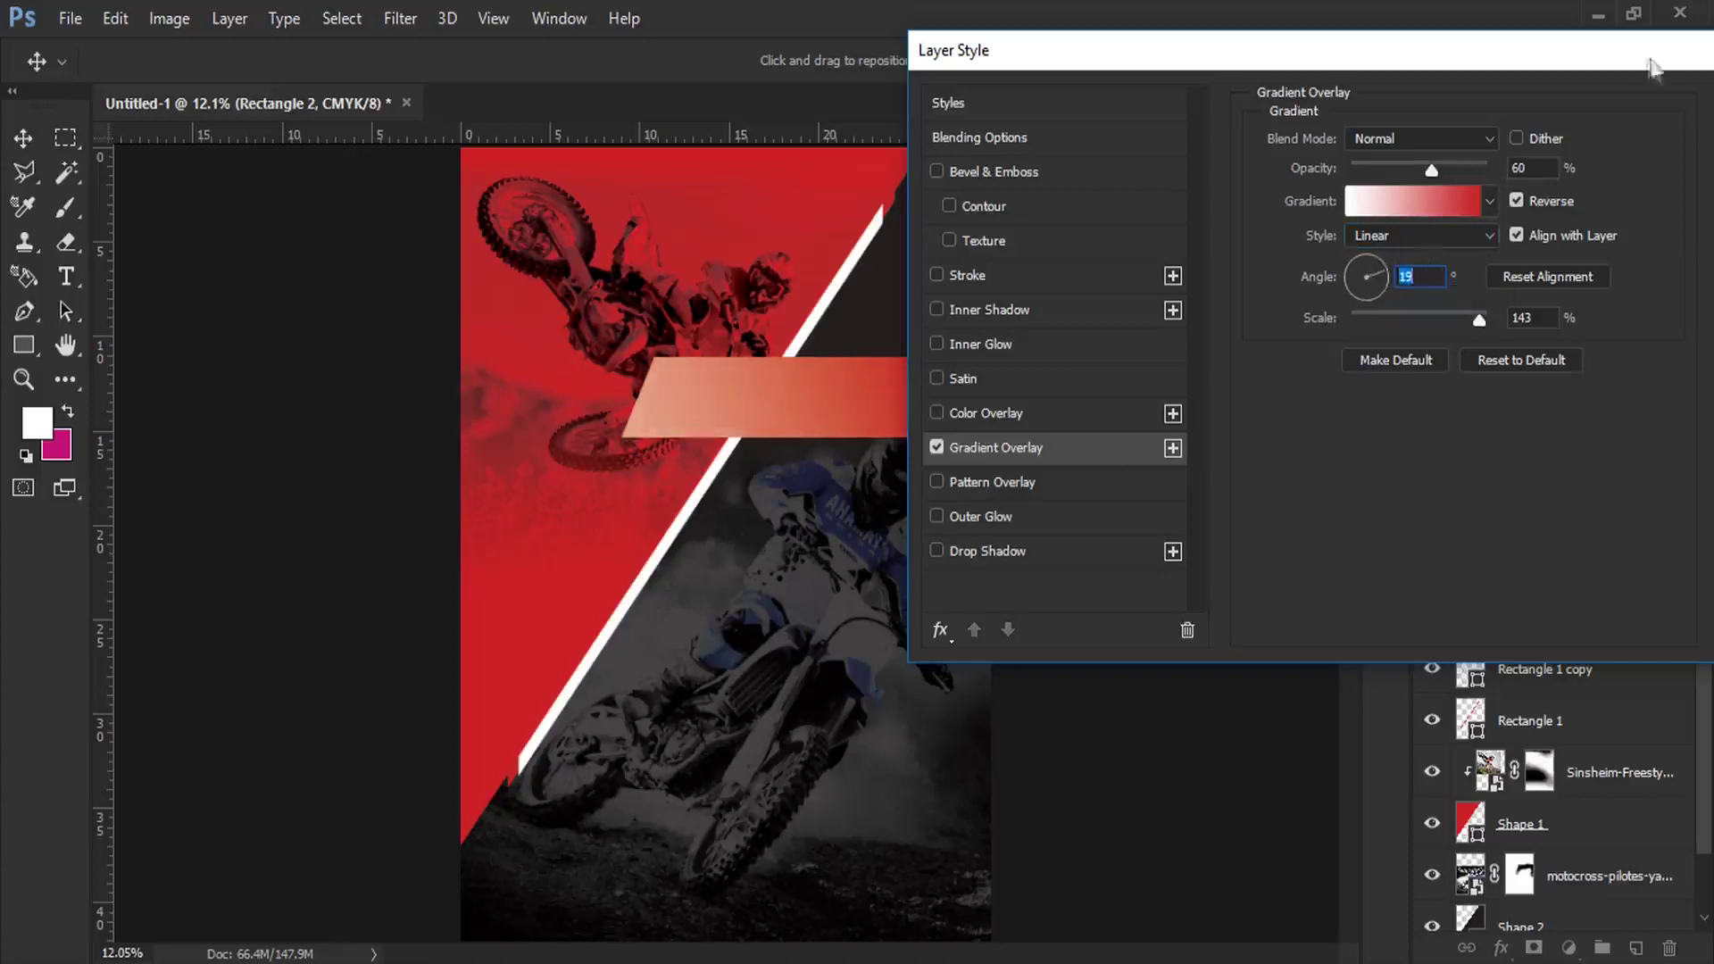
{"action": "left_click_drag", "start_coordinate": [1653, 67], "coordinate": [1553, 79]}
Step: Change the right gradient stop to a pale red and apply the overlay
{"action": "left_click", "coordinate": [1373, 222]}
{"action": "left_click", "coordinate": [1405, 569]}
{"action": "left_click", "coordinate": [728, 394]}
{"action": "left_click_drag", "start_coordinate": [1259, 219], "coordinate": [1182, 190]}
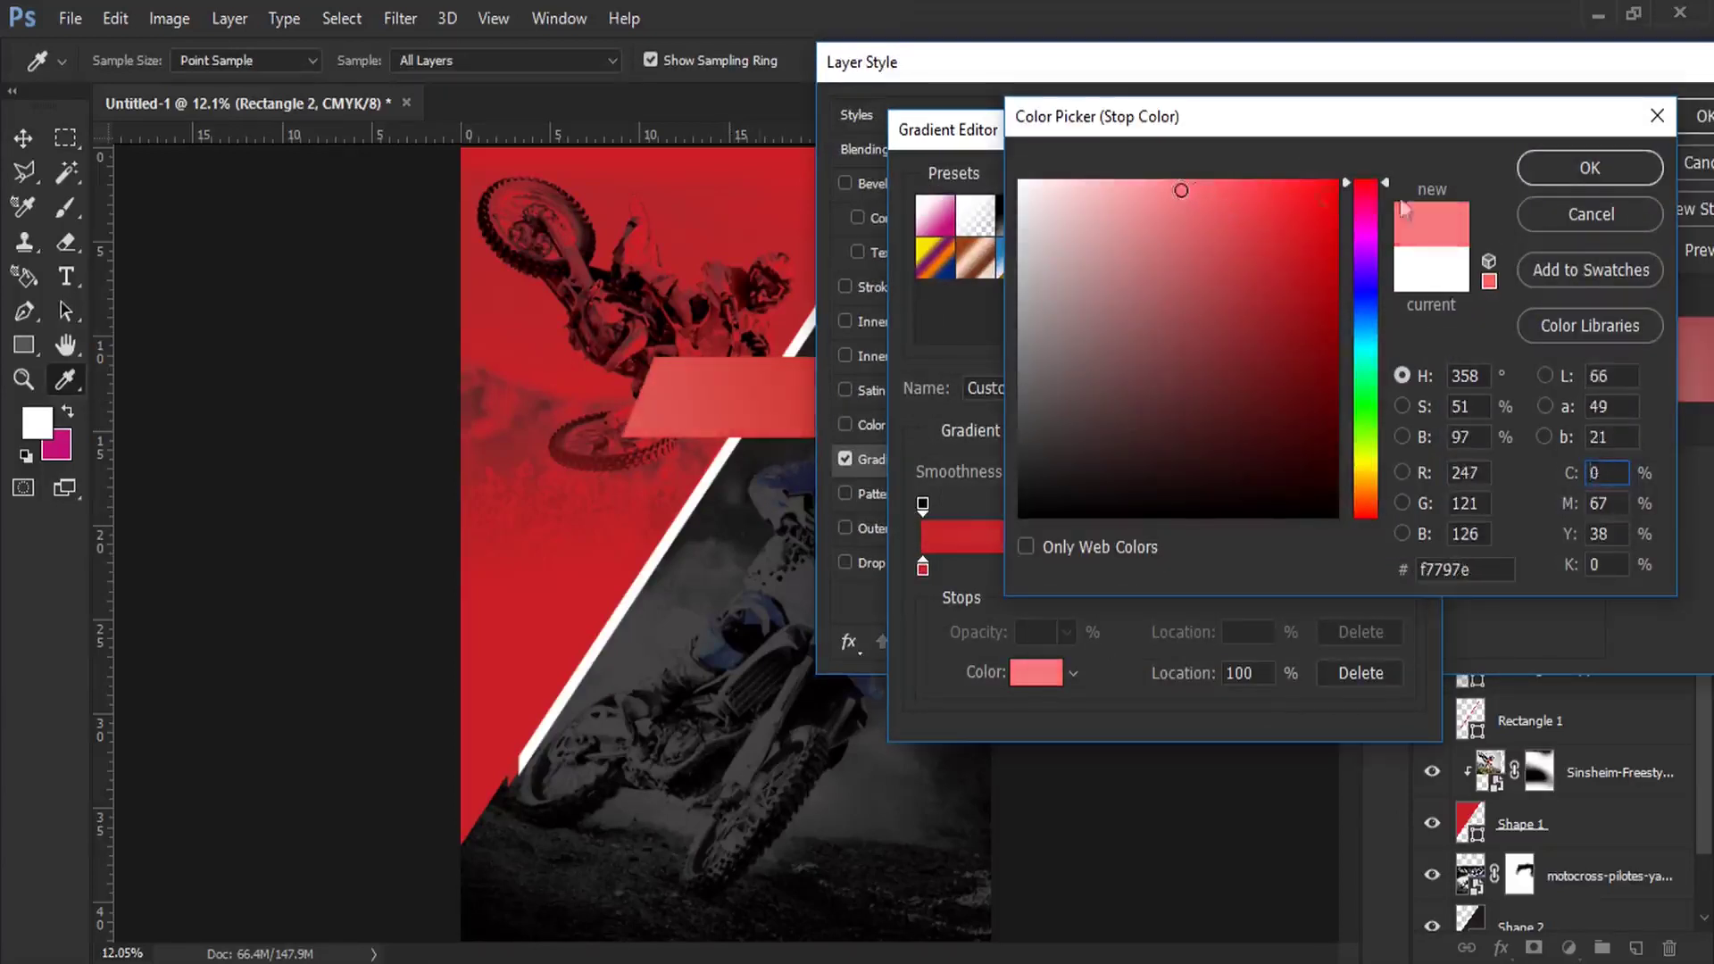
{"action": "left_click", "coordinate": [1590, 167]}
{"action": "left_click", "coordinate": [1380, 189]}
{"action": "left_click", "coordinate": [1696, 116]}
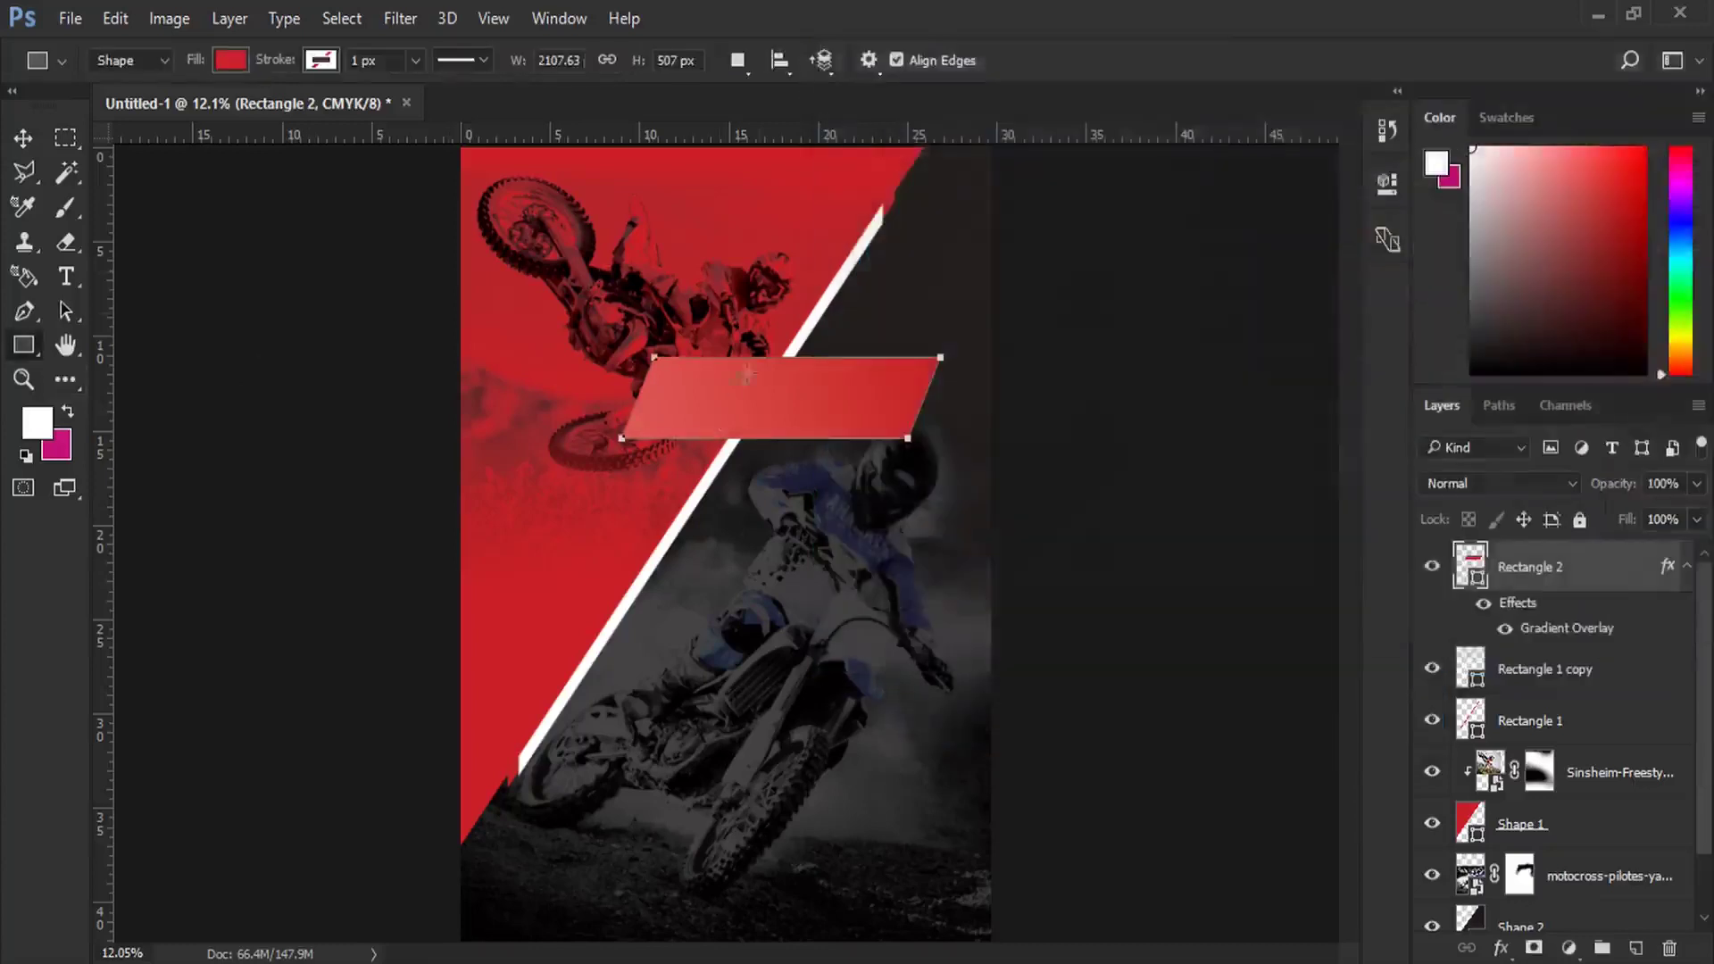
Step: Add a 22 px Multiply drop shadow beneath the banner
{"action": "key", "text": "v"}
{"action": "right_click", "coordinate": [1598, 575]}
{"action": "left_click", "coordinate": [1140, 160]}
{"action": "left_click_drag", "start_coordinate": [748, 125], "coordinate": [1357, 50]}
{"action": "left_click", "coordinate": [1091, 548]}
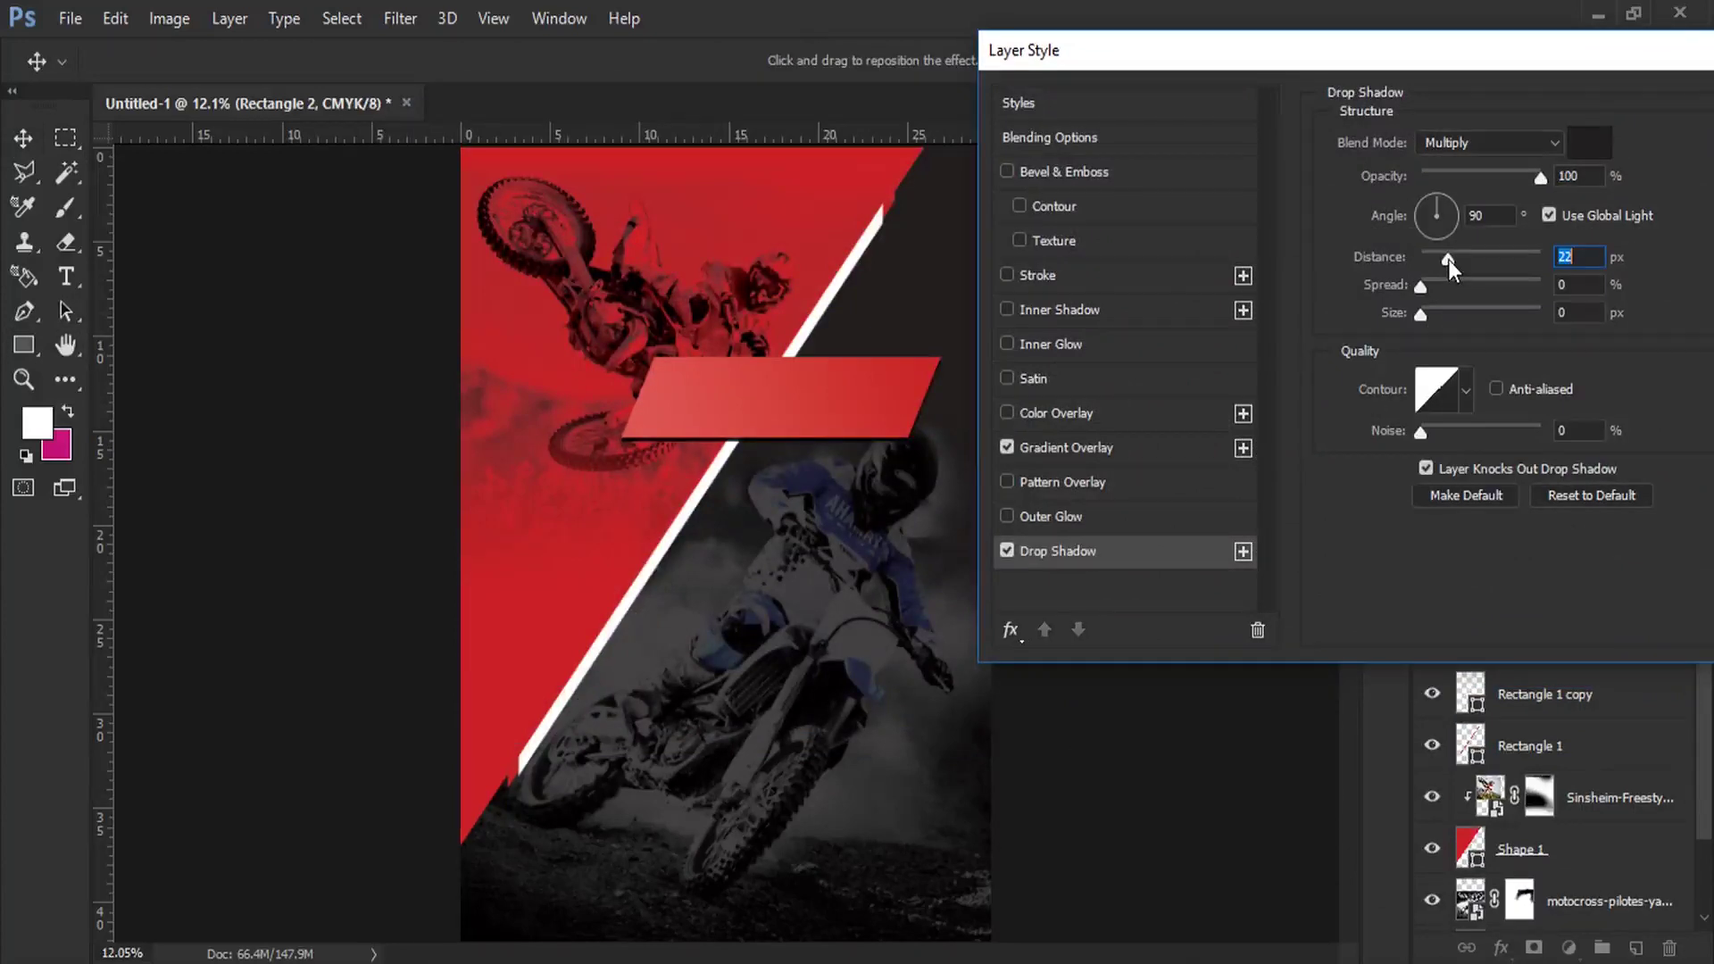
{"action": "left_click_drag", "start_coordinate": [1482, 61], "coordinate": [1426, 60]}
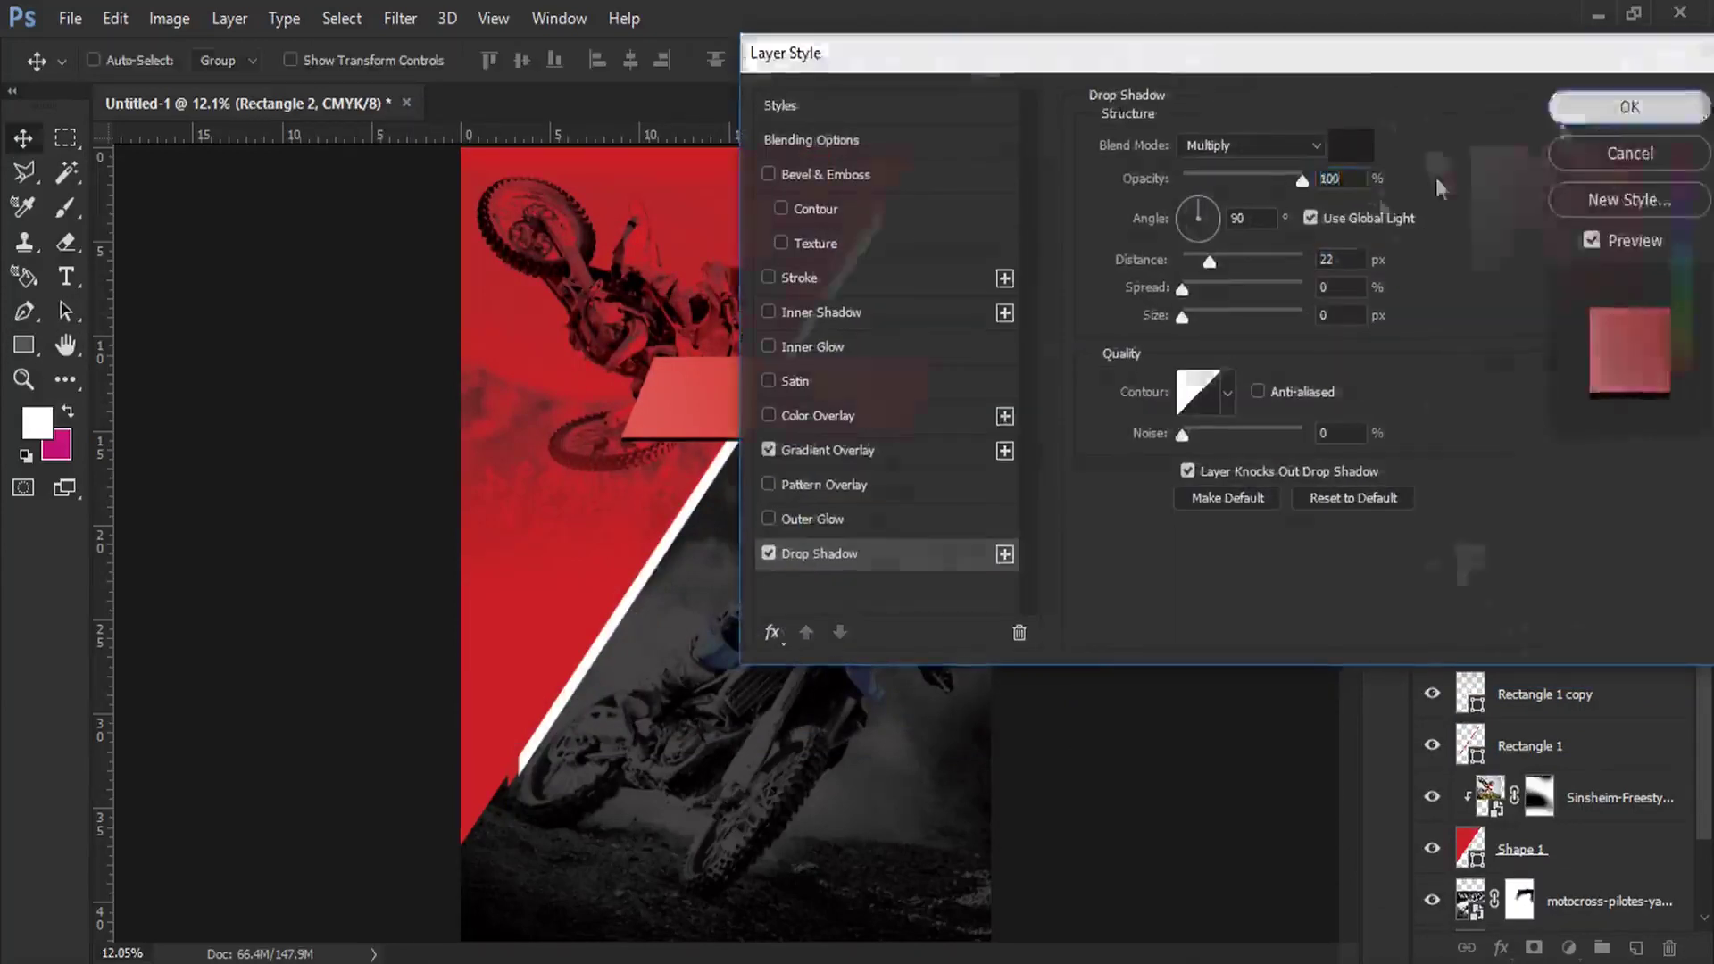
{"action": "key", "text": "Return"}
Step: Duplicate the red banner and place the copy just below the original
{"action": "key", "text": "ctrl+j"}
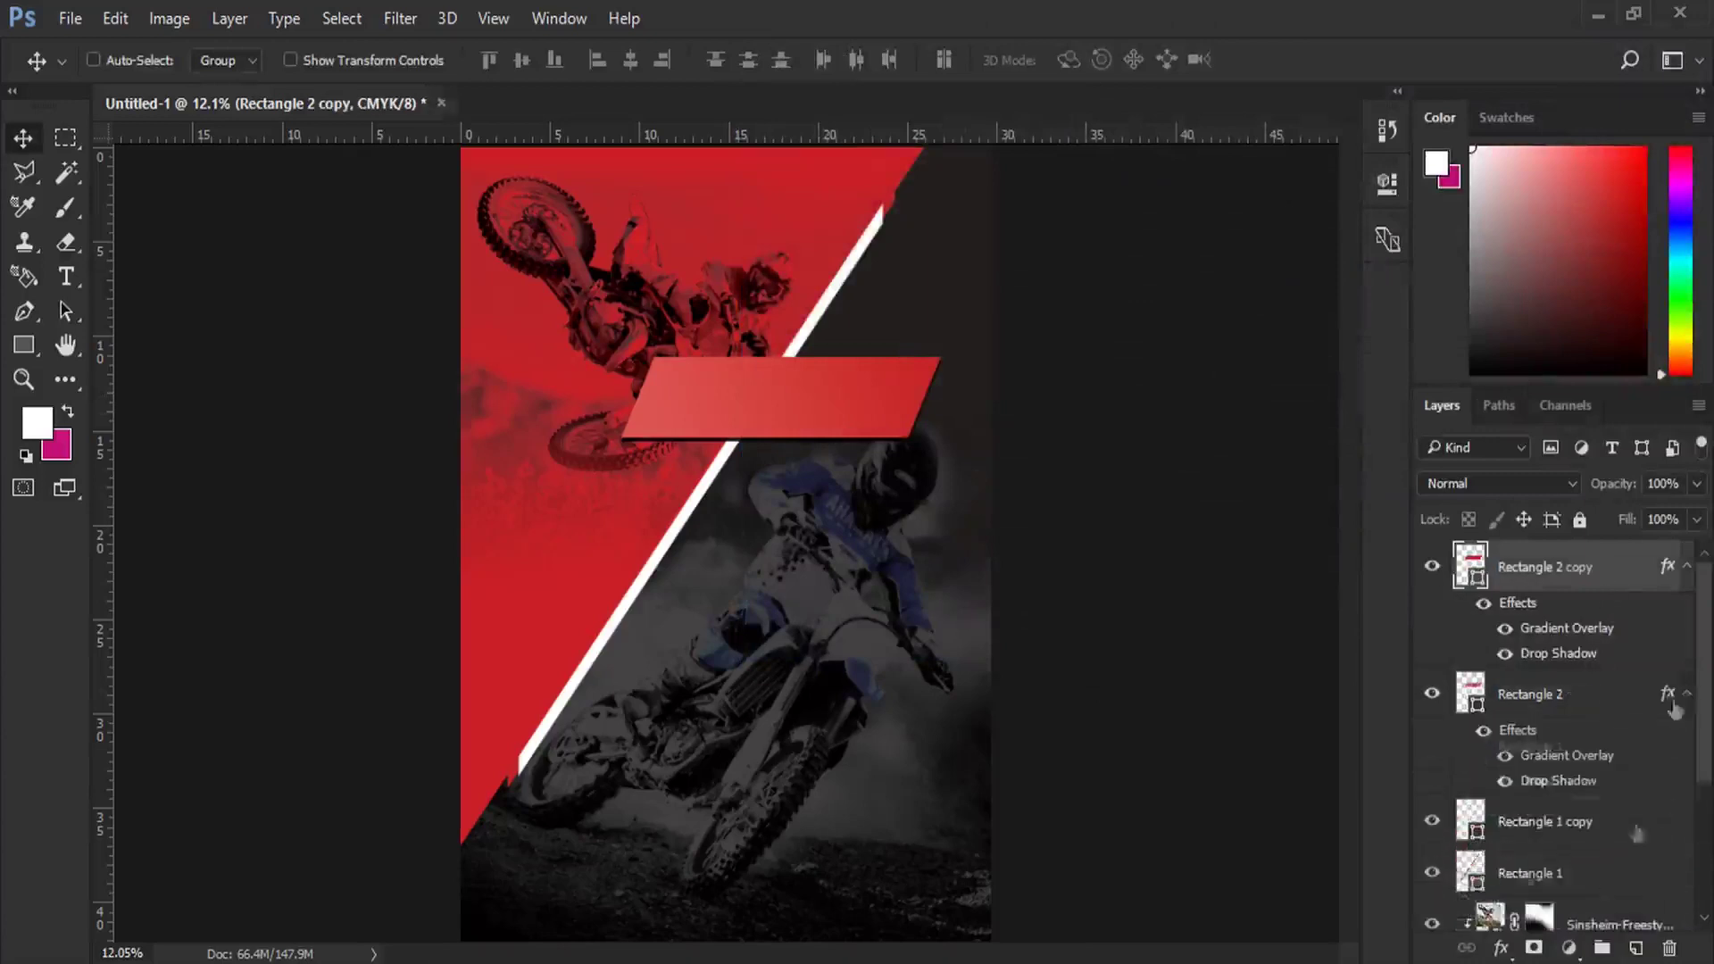
{"action": "left_click", "coordinate": [1686, 567]}
{"action": "left_click", "coordinate": [1686, 619]}
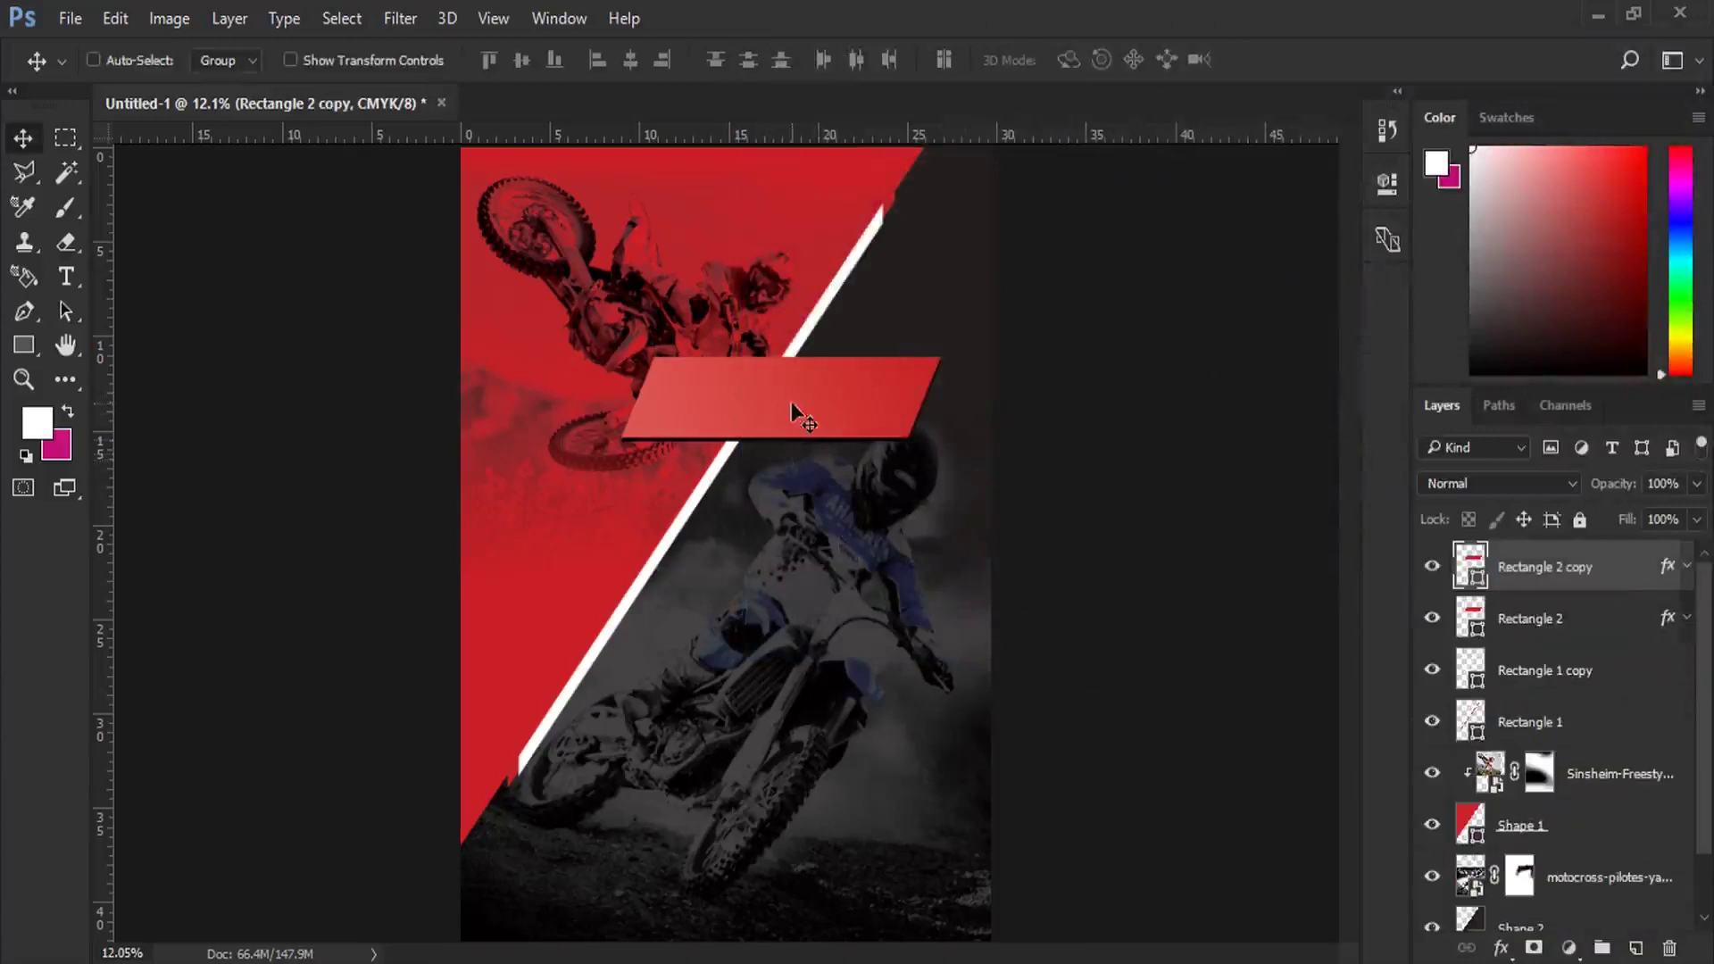
{"action": "left_click_drag", "start_coordinate": [791, 404], "coordinate": [734, 509]}
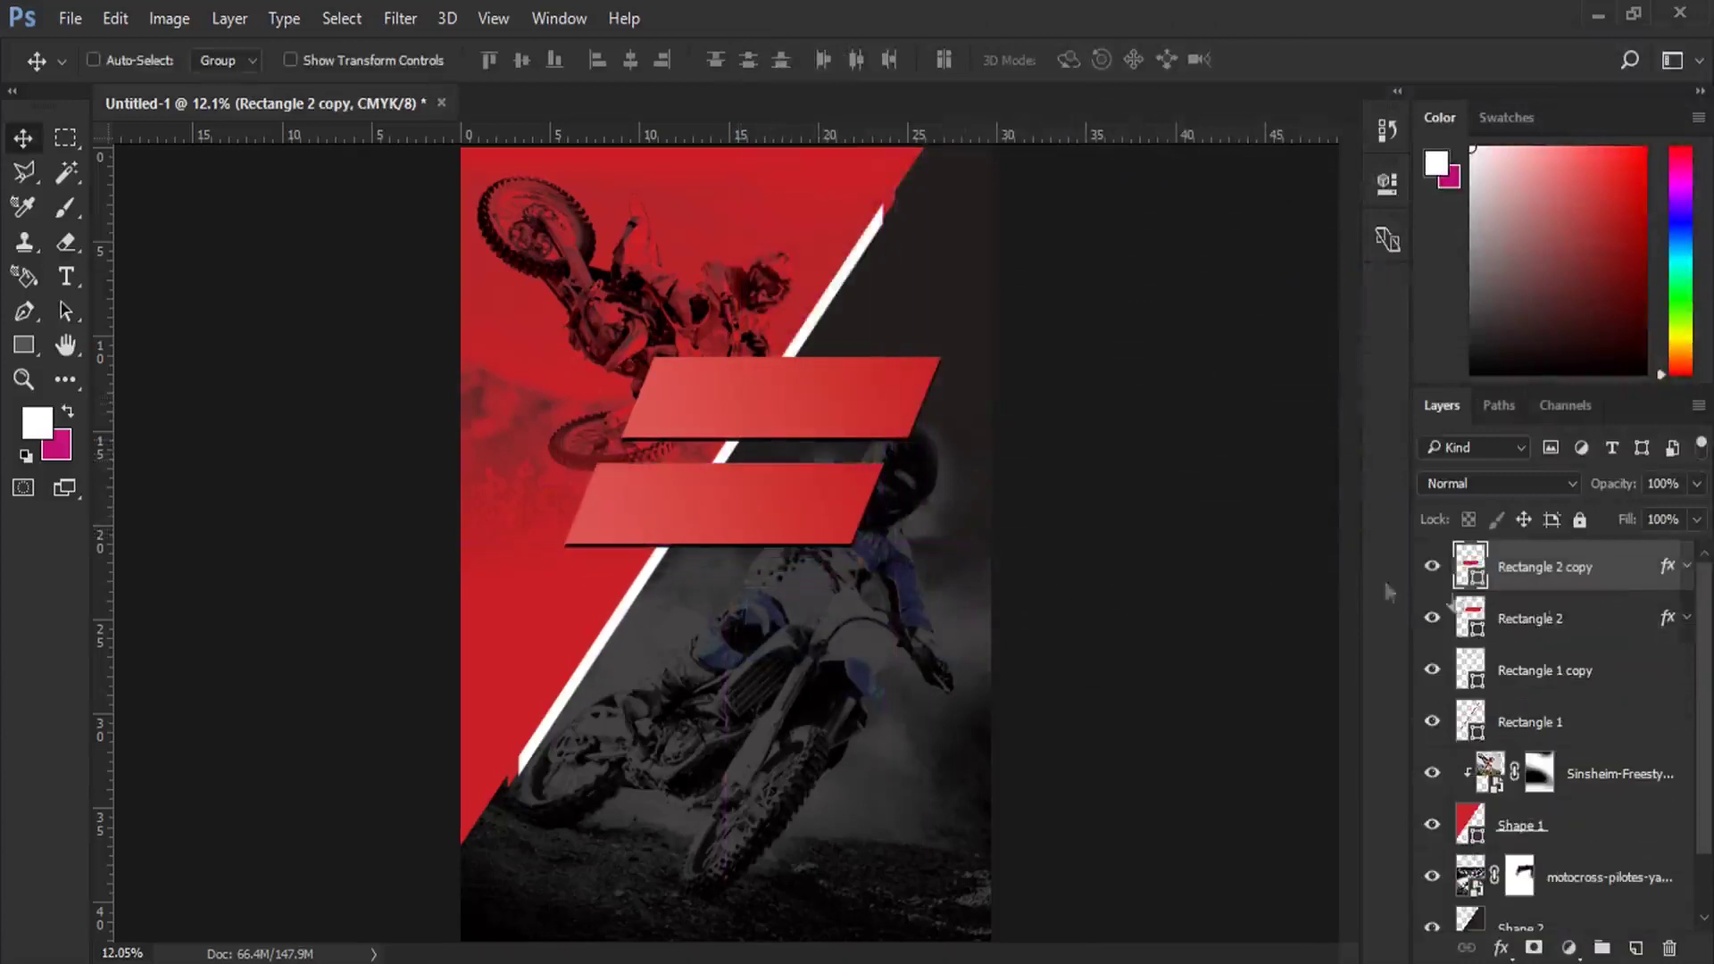
Step: Give the banner copy a black-and-white gradient preset at 92% opacity
{"action": "double_click", "coordinate": [1668, 568]}
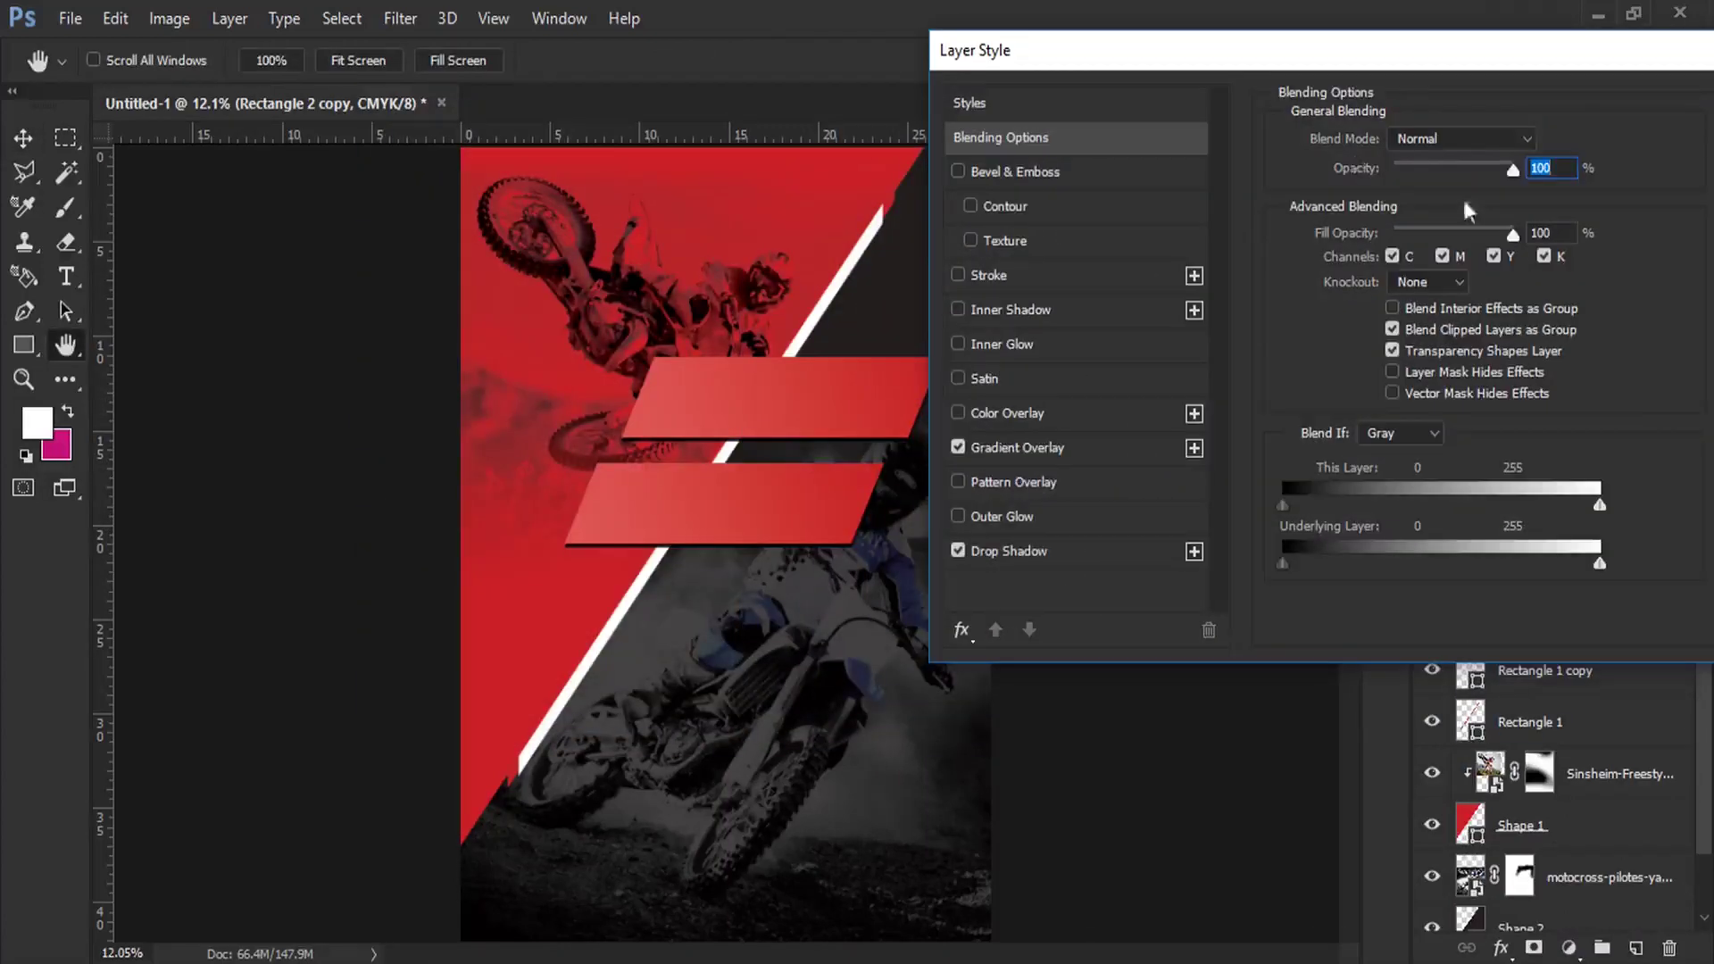
{"action": "left_click", "coordinate": [1018, 447]}
{"action": "left_click", "coordinate": [1510, 201]}
{"action": "left_click", "coordinate": [1398, 256]}
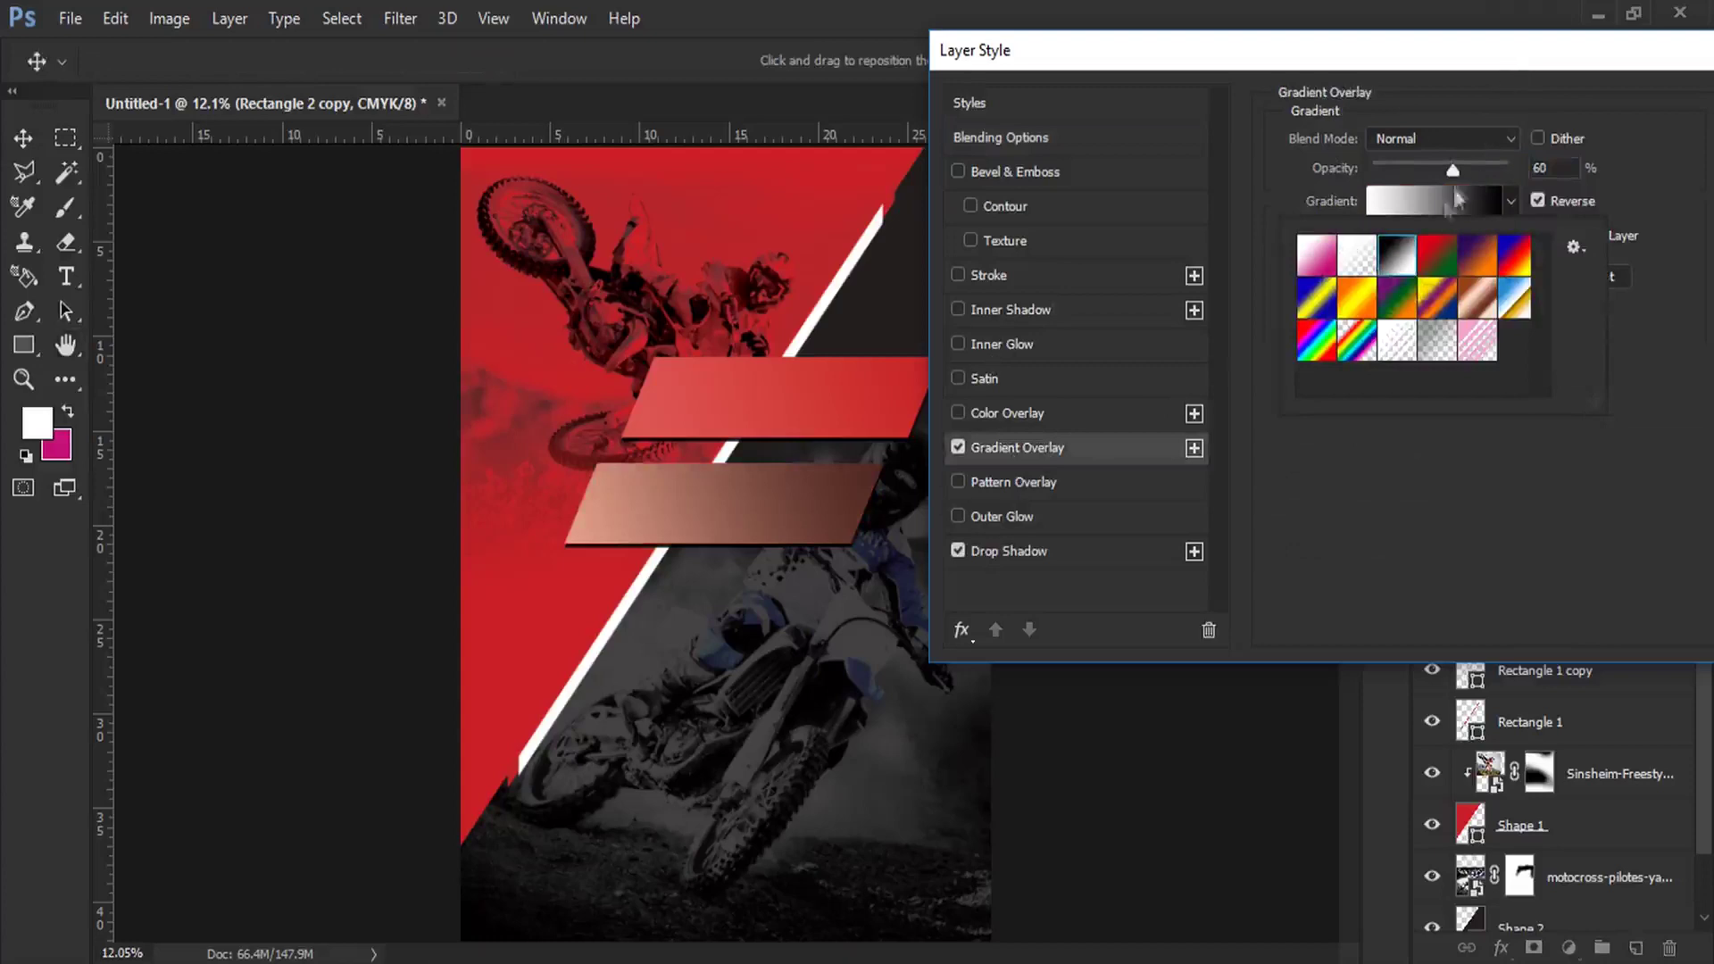
{"action": "left_click_drag", "start_coordinate": [1460, 168], "coordinate": [1500, 169]}
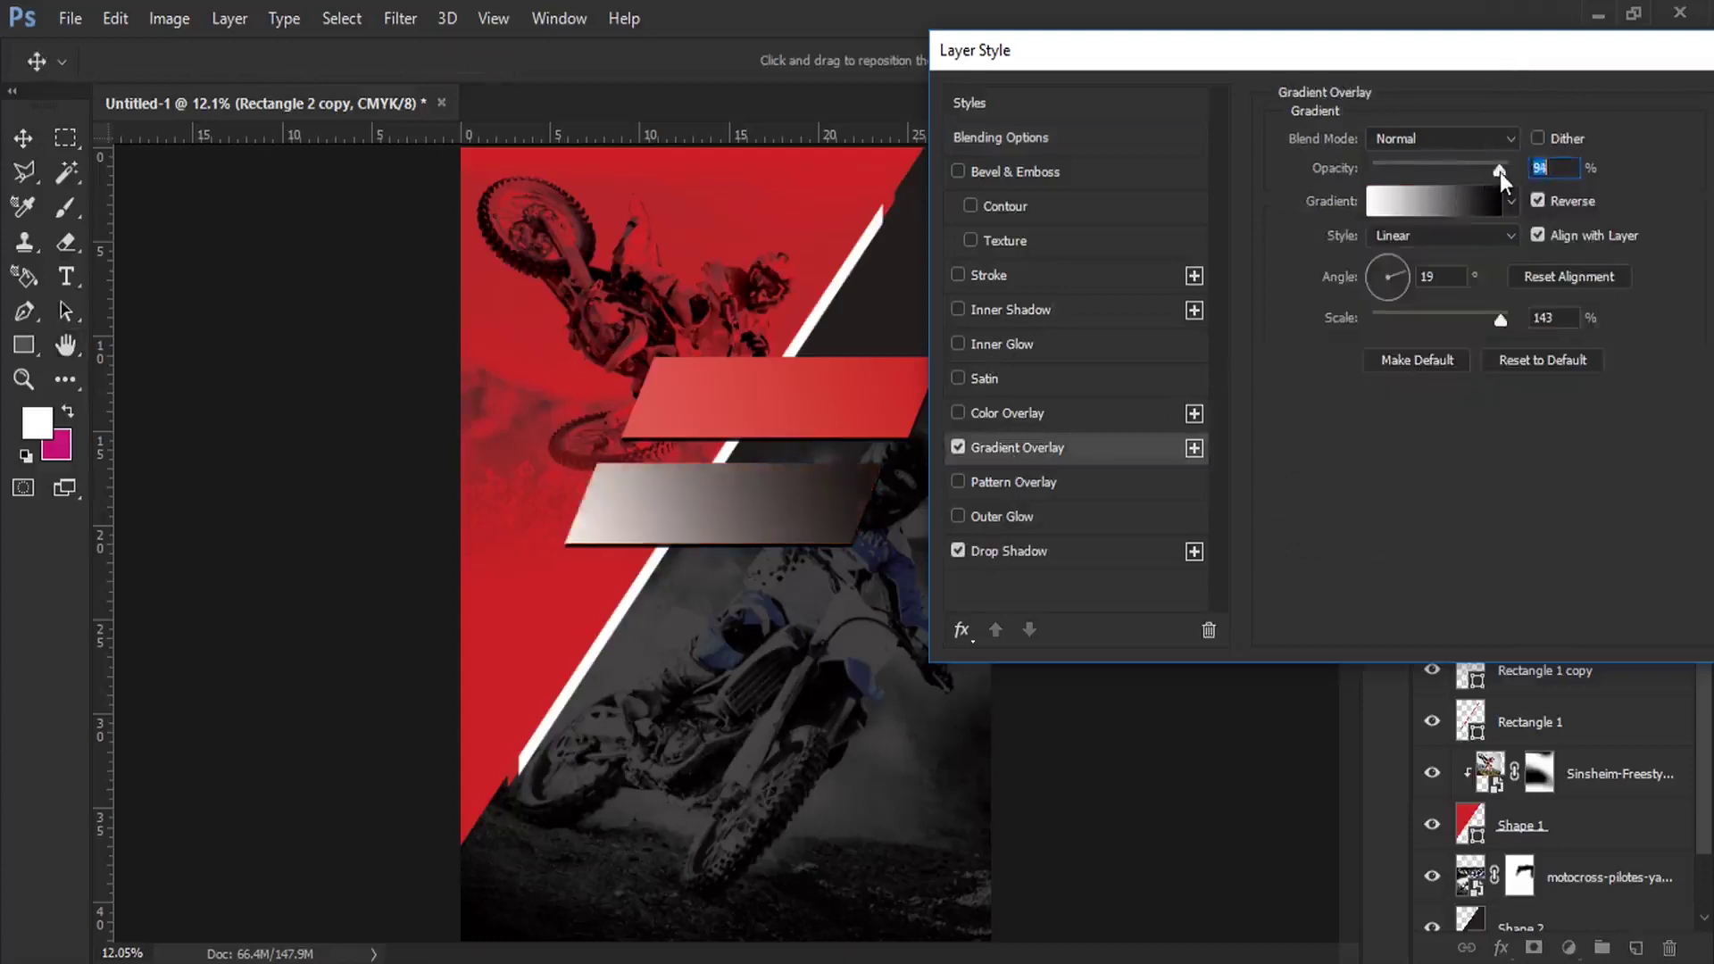
{"action": "left_click_drag", "start_coordinate": [1480, 85], "coordinate": [1316, 52]}
{"action": "key", "text": "Return"}
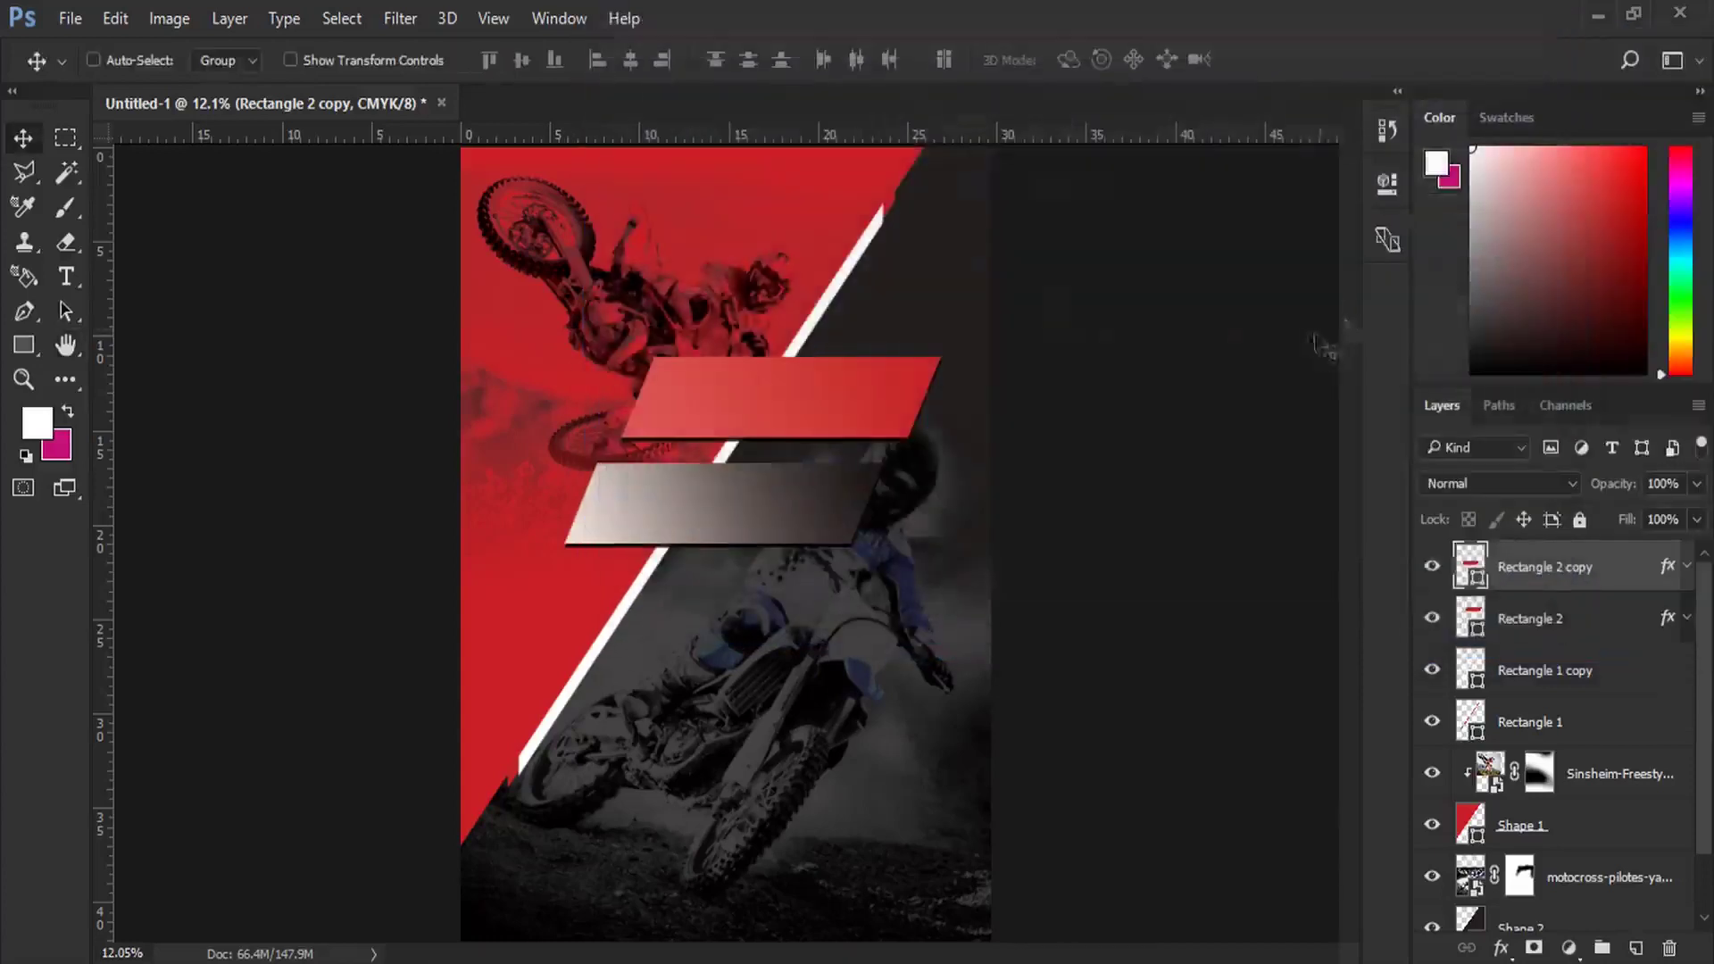
Step: Copy the red banner to the lowest position and nudge it up slightly
{"action": "left_click", "coordinate": [1529, 618]}
{"action": "mouse_move", "coordinate": [809, 413]}
{"action": "left_mouse_down"}
{"action": "mouse_move", "coordinate": [666, 632]}
{"action": "mouse_move", "coordinate": [685, 633]}
{"action": "left_mouse_up"}
{"action": "left_click_drag", "start_coordinate": [806, 638], "coordinate": [806, 629]}
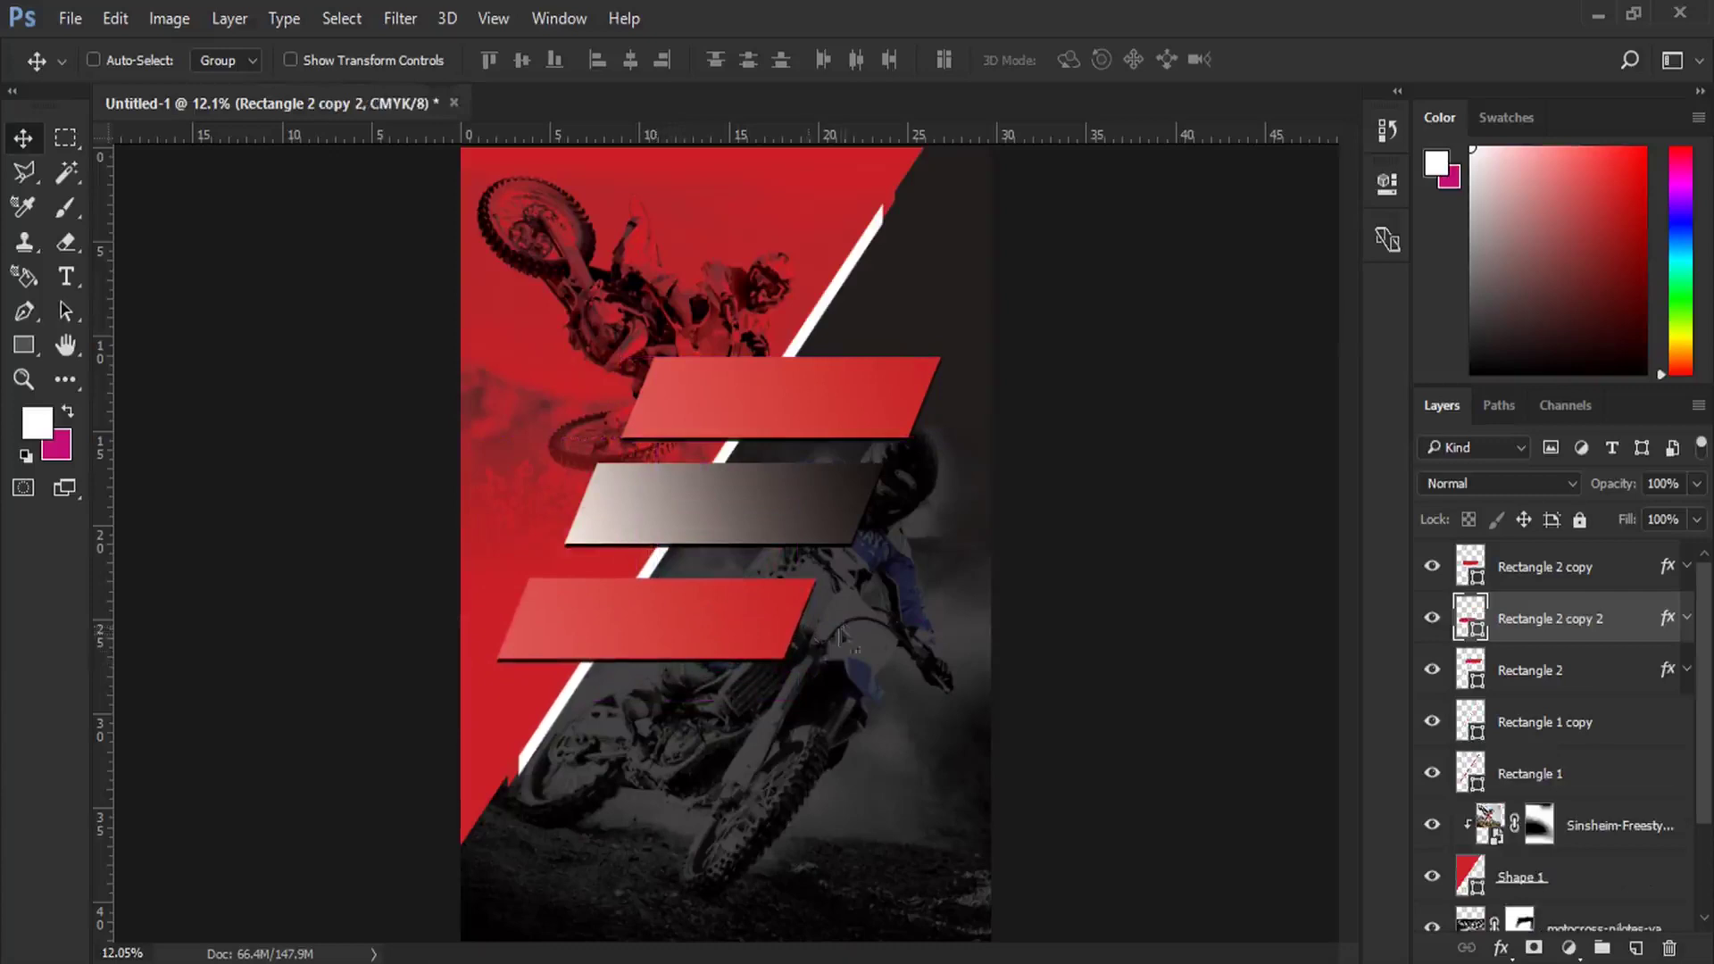
{"action": "key", "text": "shift+Up"}
{"action": "key", "text": "shift+Up"}
{"action": "key", "text": "shift+Up"}
{"action": "key", "text": "shift+Up"}
{"action": "key", "text": "shift+Up"}
{"action": "key", "text": "shift+Up"}
{"action": "key", "text": "shift+Up"}
{"action": "key", "text": "shift+Up"}
{"action": "key", "text": "shift+Up"}
{"action": "key", "text": "shift+Up"}
{"action": "key", "text": "shift+Up"}
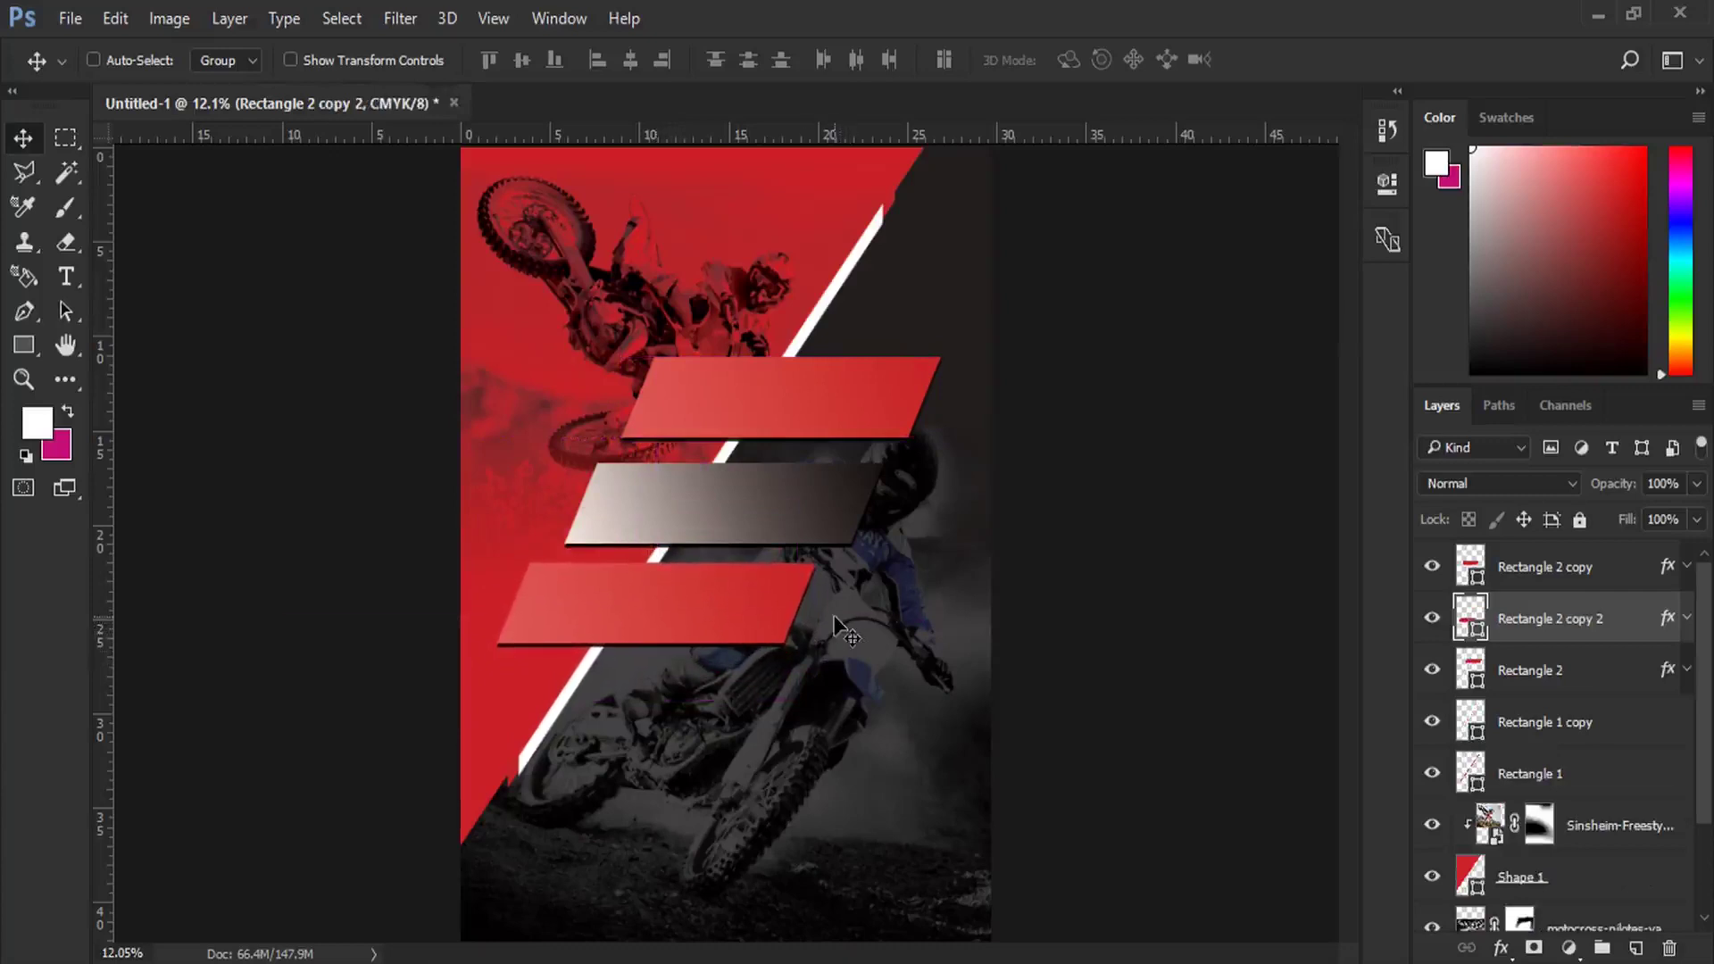
Step: Type the headline COME, WATCH, LIVE on three lines in the upper poster
{"action": "key", "text": "t"}
{"action": "left_click", "coordinate": [769, 284]}
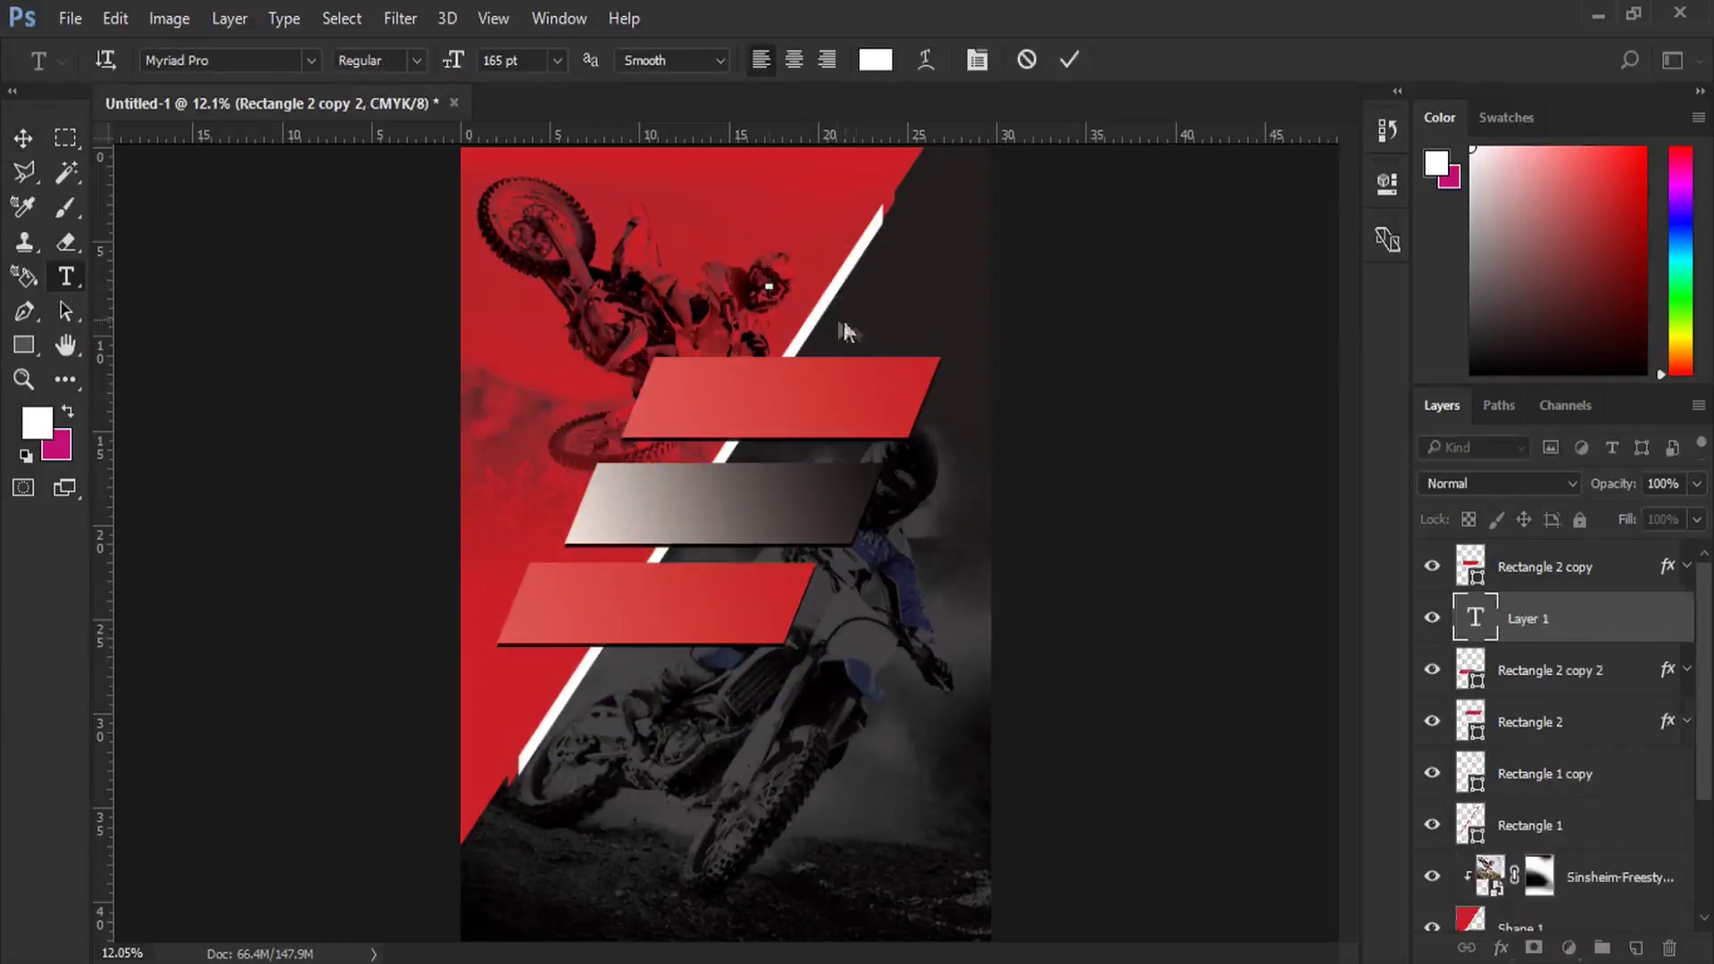
{"action": "type", "text": "COME"}
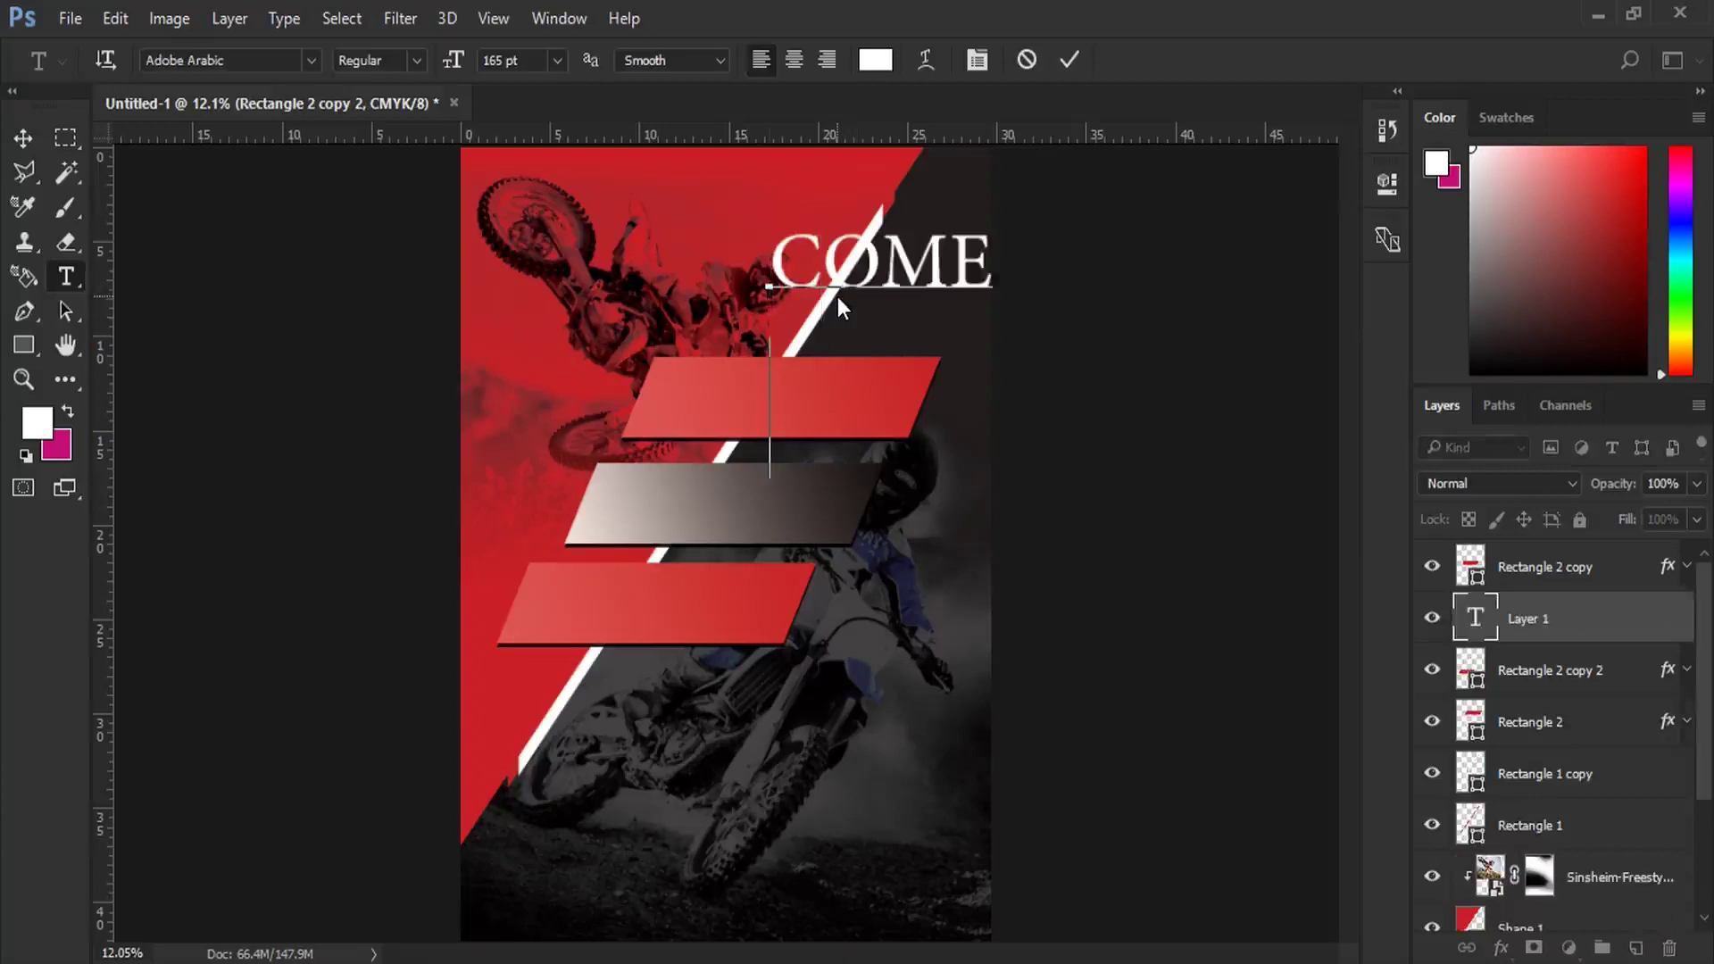
{"action": "key", "text": "Return"}
{"action": "type", "text": "WA"}
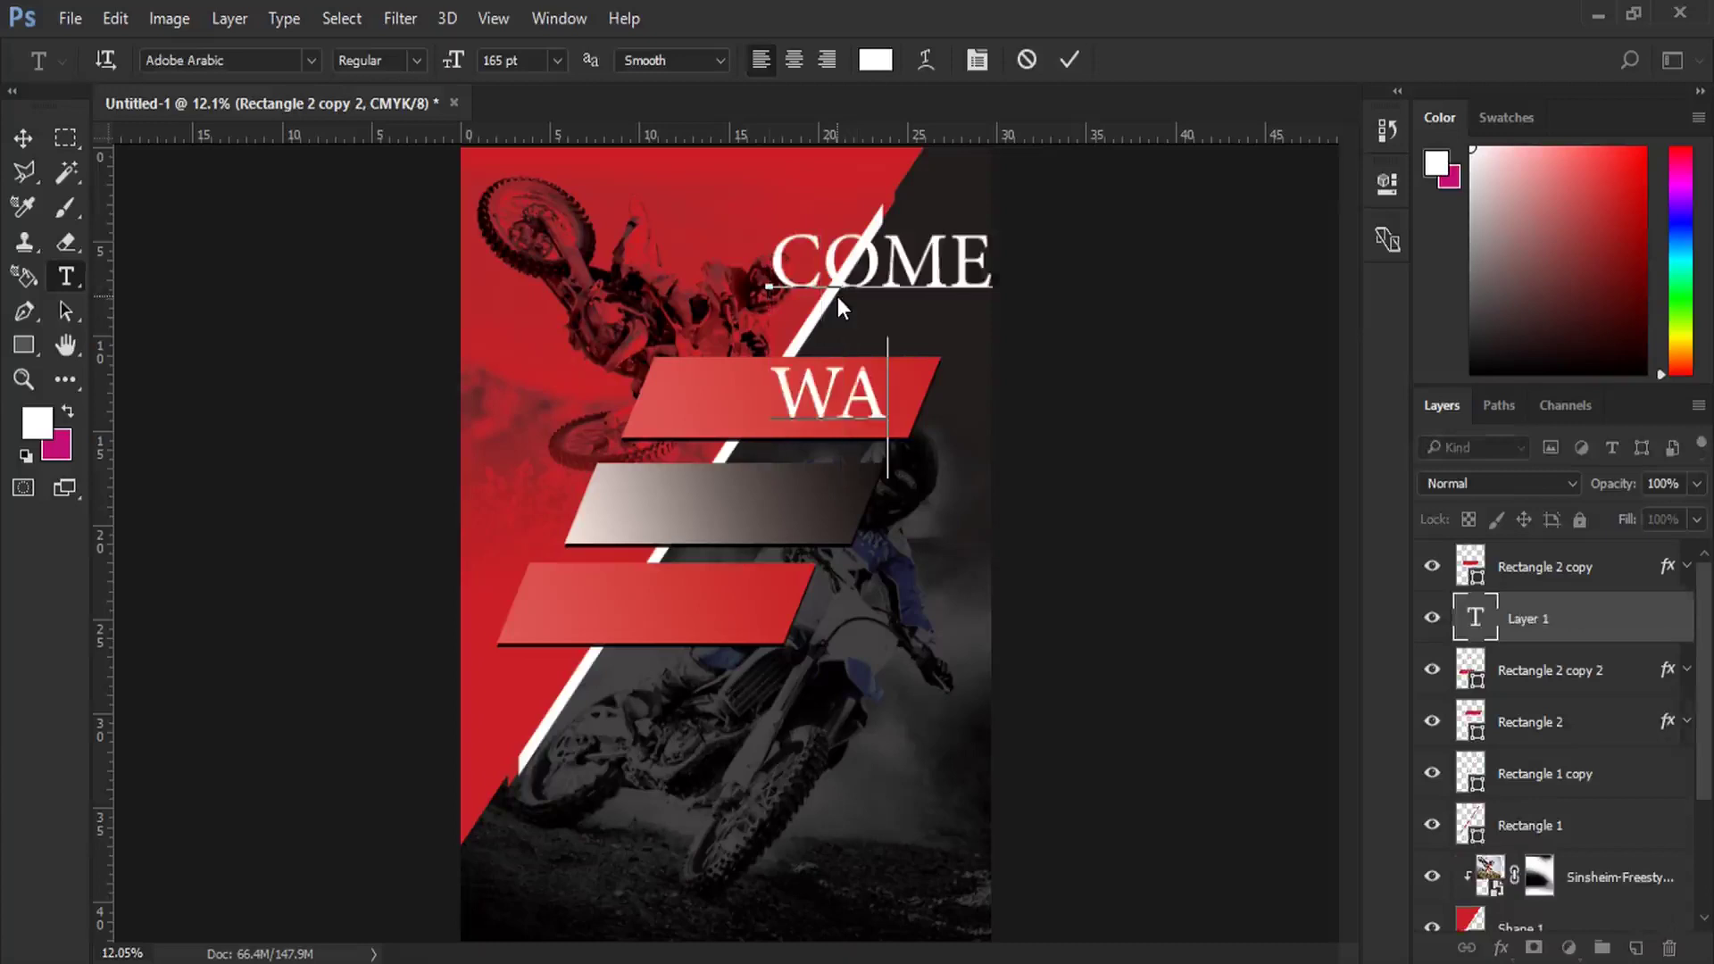
{"action": "type", "text": "TCH"}
{"action": "key", "text": "Return"}
{"action": "type", "text": "W"}
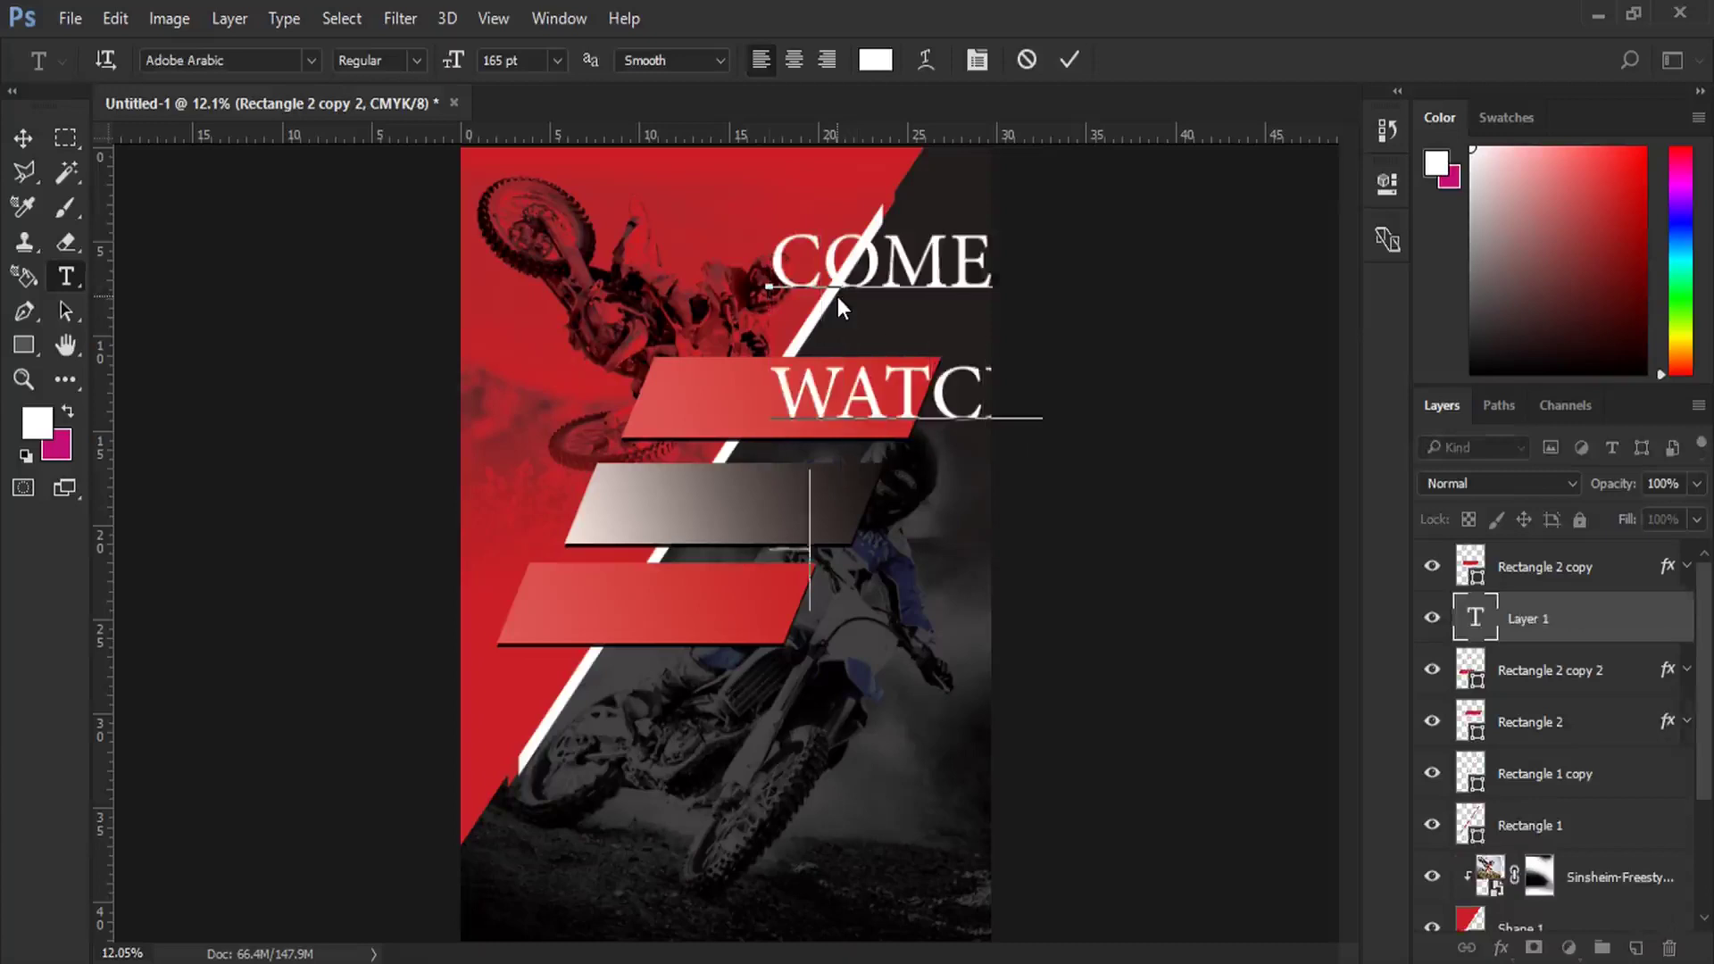
{"action": "type", "text": "E"}
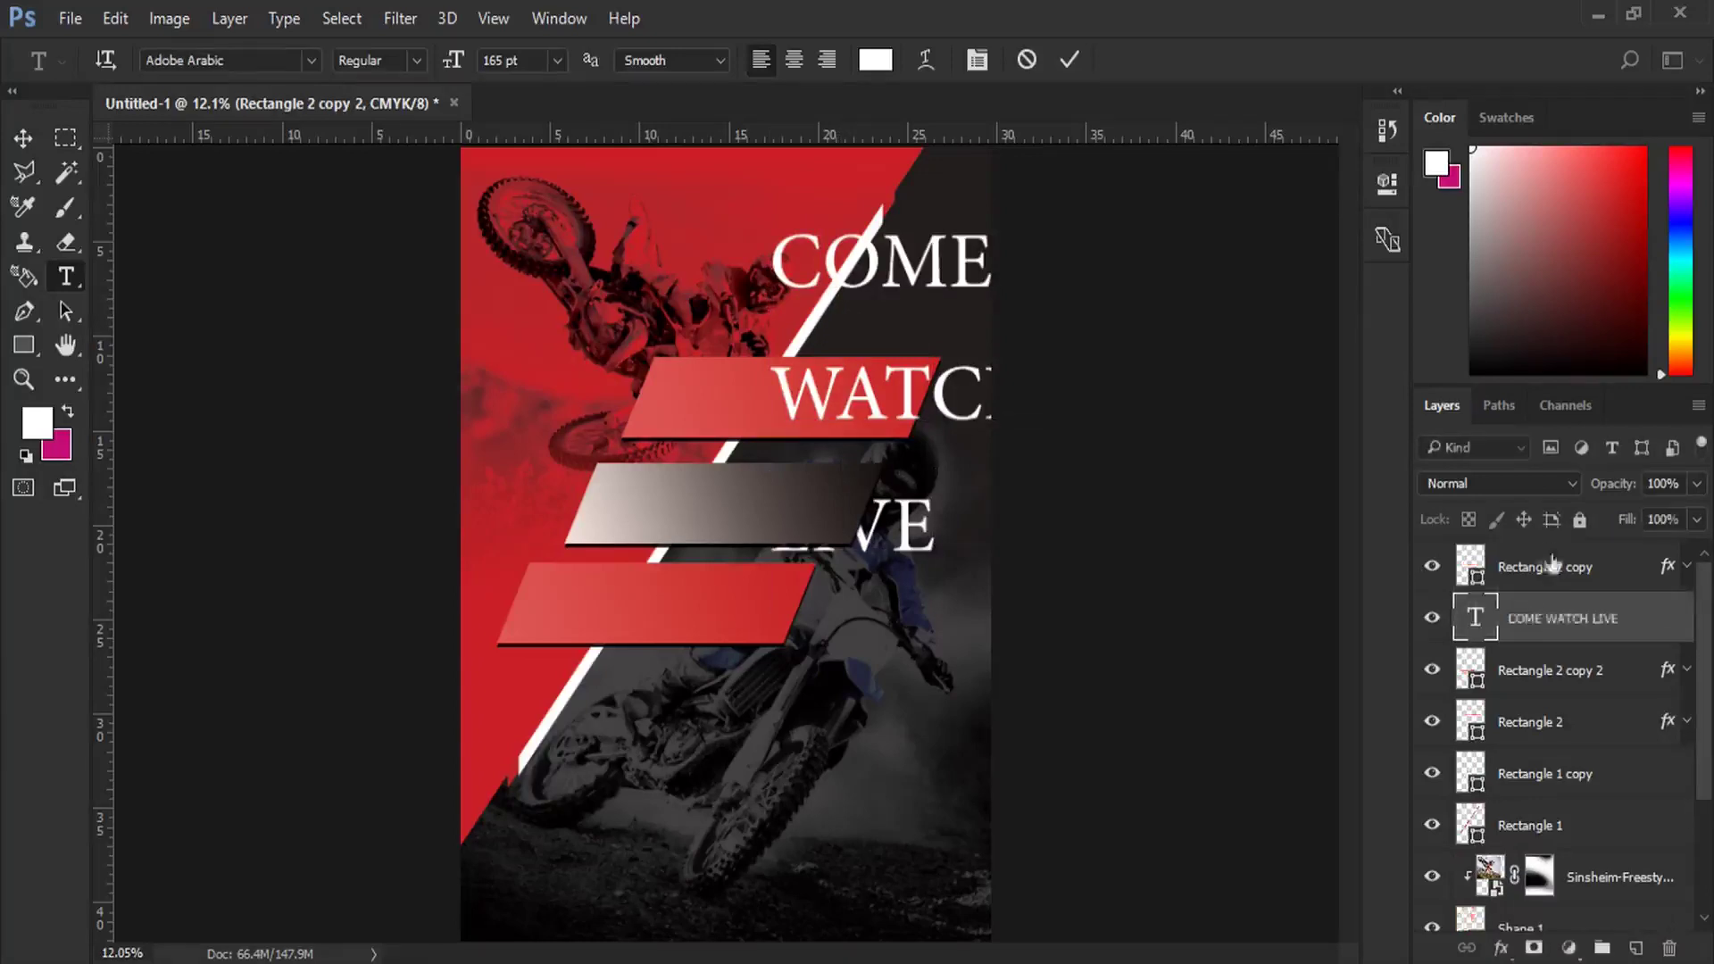
Step: Move the headline layer to the top, shrink the text to about 81 pt, and place it top-left
{"action": "left_click_drag", "start_coordinate": [1520, 606], "coordinate": [1520, 561]}
{"action": "double_click", "coordinate": [1475, 566]}
{"action": "left_click_drag", "start_coordinate": [450, 65], "coordinate": [364, 83]}
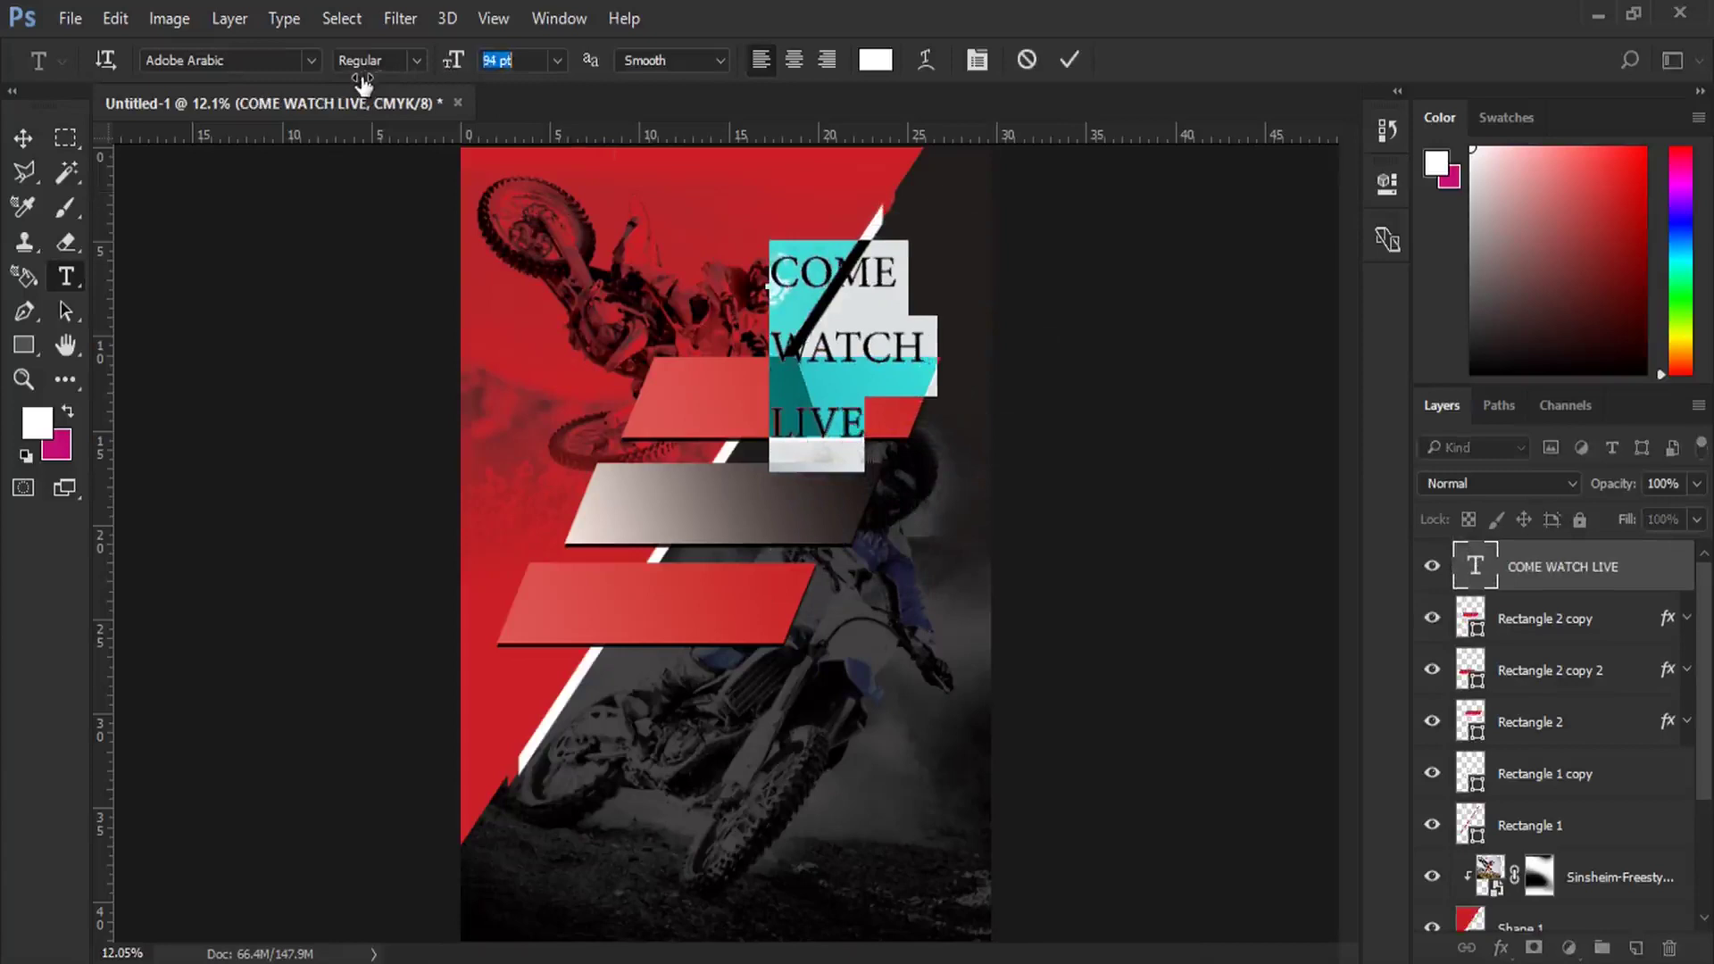
{"action": "left_click_drag", "start_coordinate": [363, 83], "coordinate": [343, 82]}
{"action": "left_click", "coordinate": [23, 138]}
{"action": "mouse_move", "coordinate": [830, 339]}
{"action": "left_mouse_down"}
{"action": "mouse_move", "coordinate": [572, 286]}
{"action": "mouse_move", "coordinate": [634, 339]}
{"action": "left_mouse_up"}
{"action": "key", "text": "ctrl+t"}
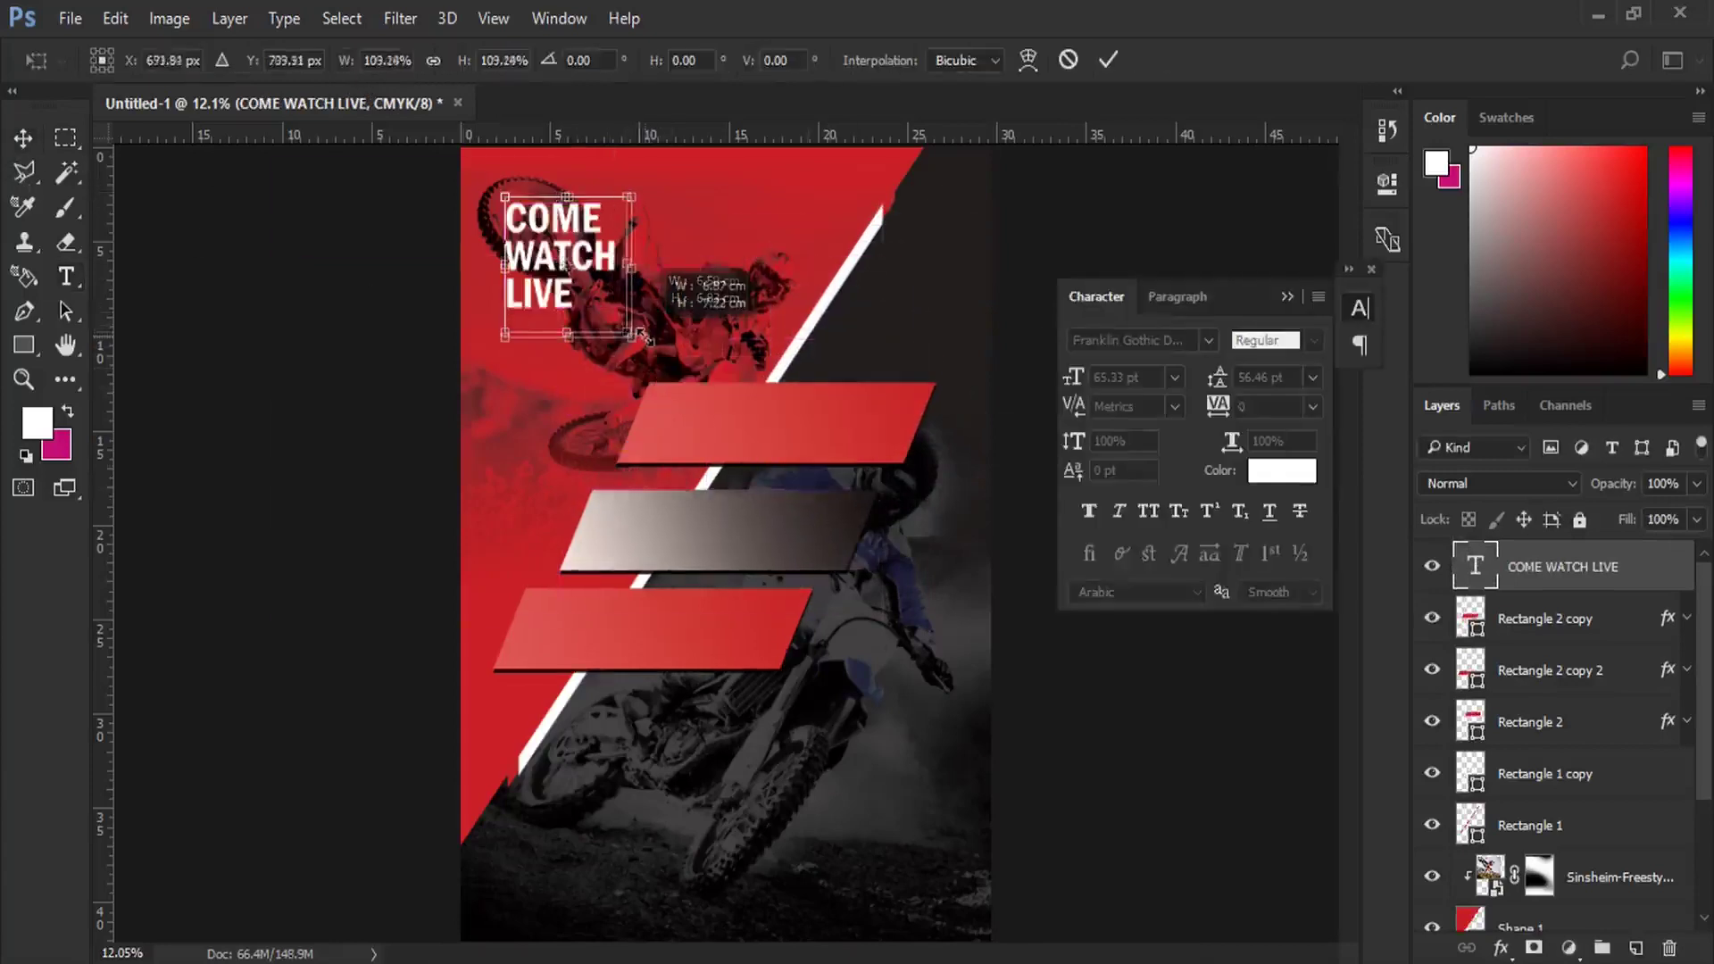
{"action": "key", "text": "Return"}
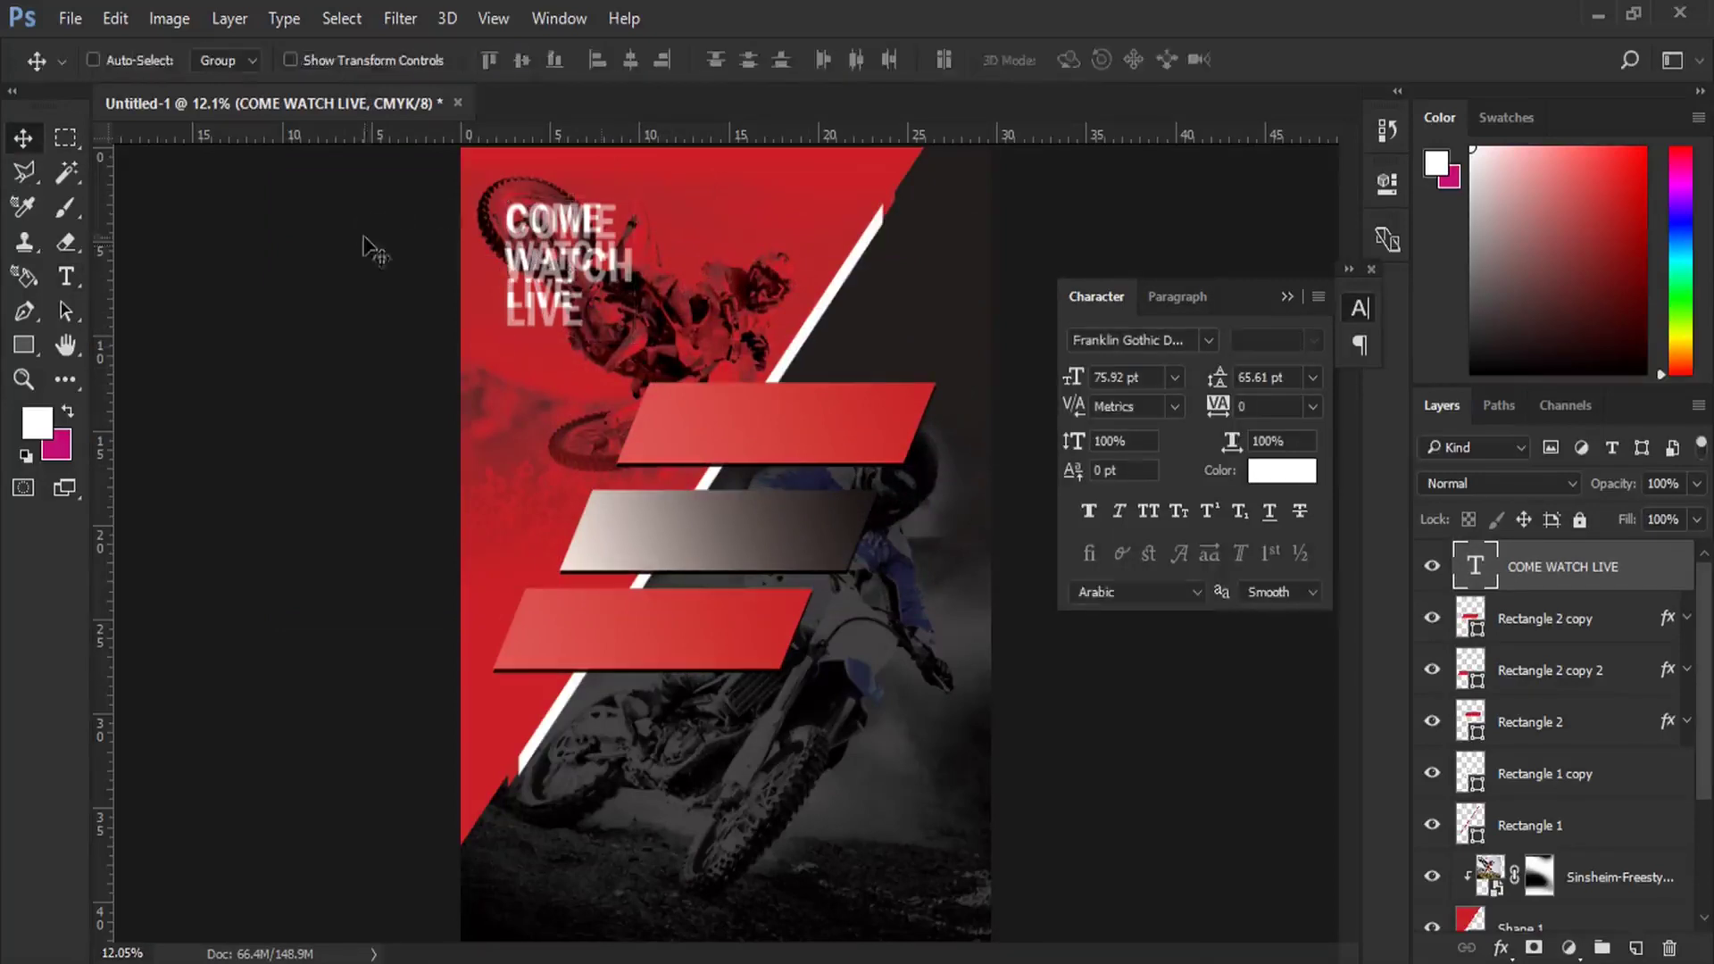
Step: Increase the headline leading to 82.61 pt and shift it slightly left and down
{"action": "left_click", "coordinate": [67, 277]}
{"action": "left_click", "coordinate": [570, 281]}
{"action": "key", "text": "ctrl+a"}
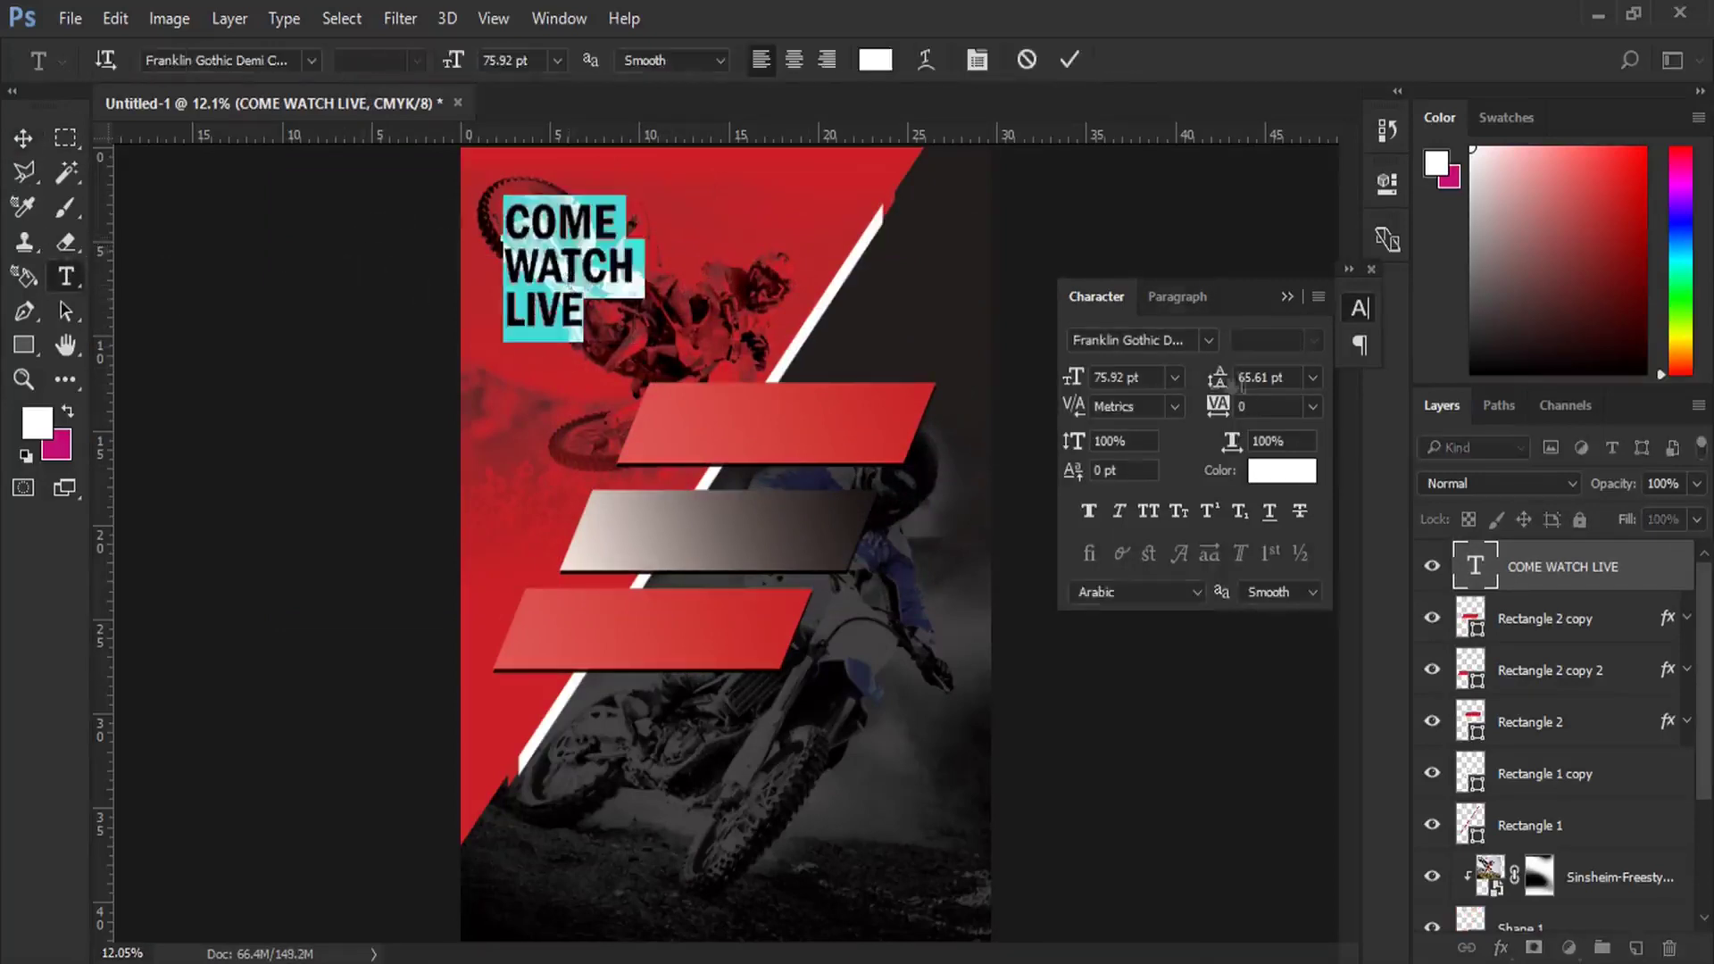
{"action": "left_click_drag", "start_coordinate": [1217, 378], "coordinate": [1237, 377]}
{"action": "left_click", "coordinate": [23, 138]}
{"action": "left_click_drag", "start_coordinate": [625, 295], "coordinate": [618, 303]}
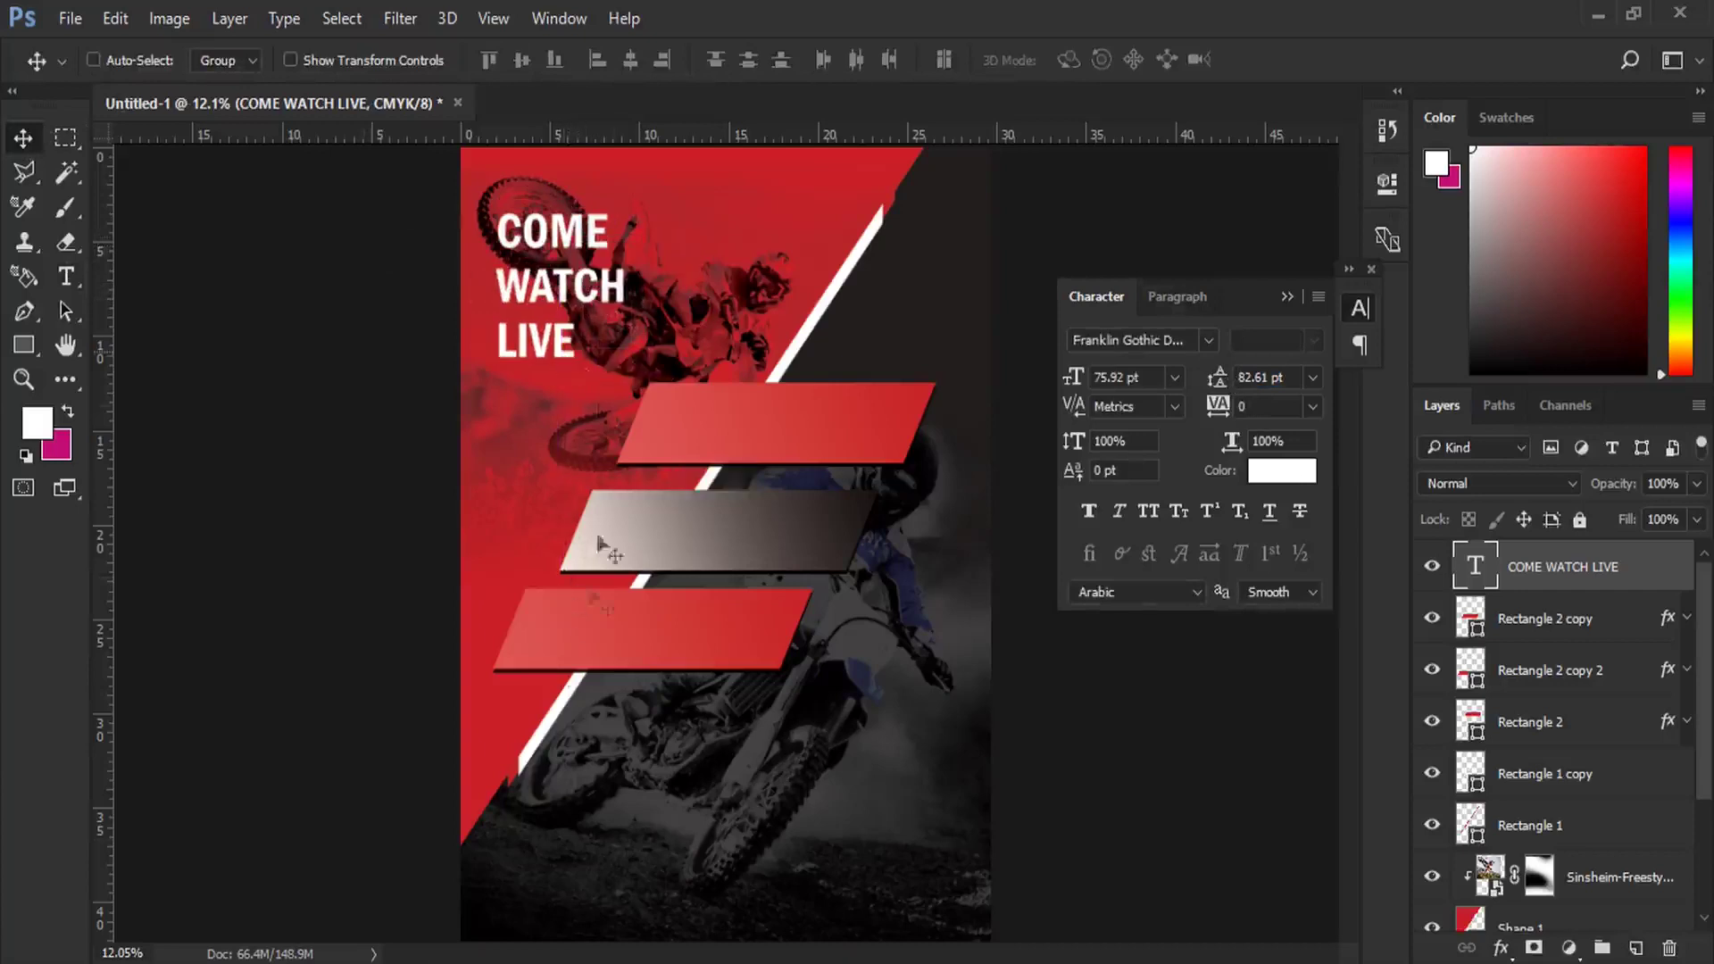
Step: Copy the headline onto the top red bar, keep only COME, and enlarge it to 100 pt
{"action": "right_click", "coordinate": [560, 243]}
{"action": "left_click", "coordinate": [598, 259]}
{"action": "left_click_drag", "start_coordinate": [598, 261], "coordinate": [801, 446], "text": "alt"}
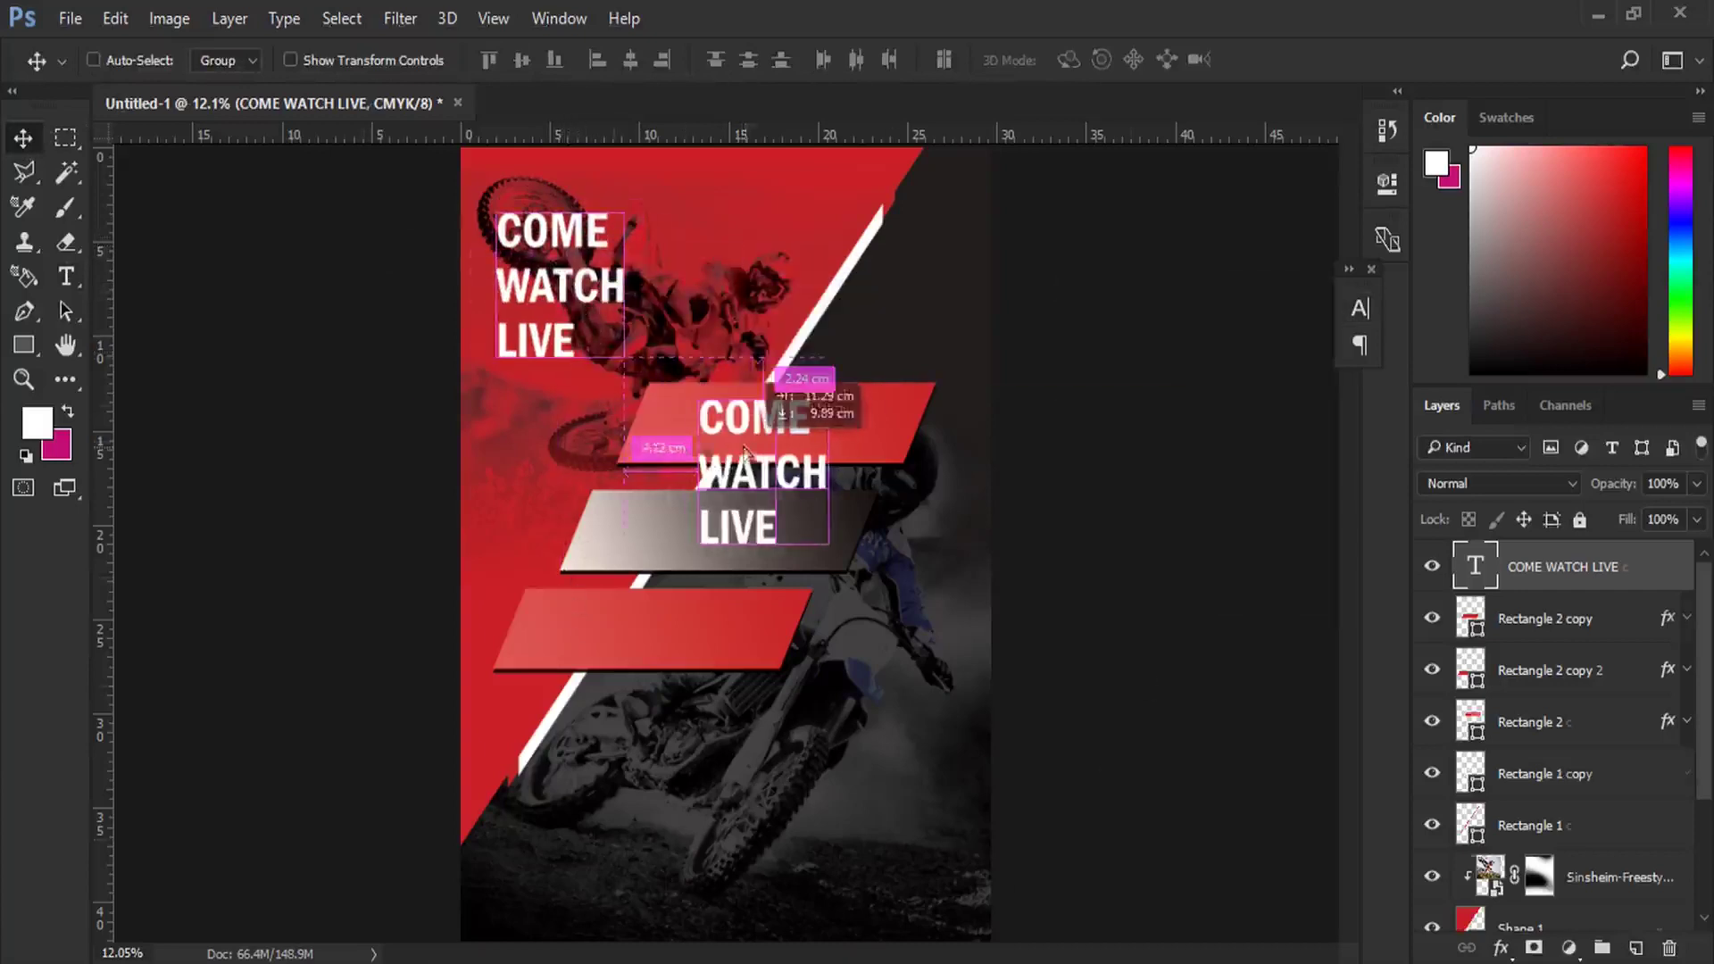
{"action": "left_click", "coordinate": [66, 276]}
{"action": "left_click_drag", "start_coordinate": [784, 540], "coordinate": [656, 459]}
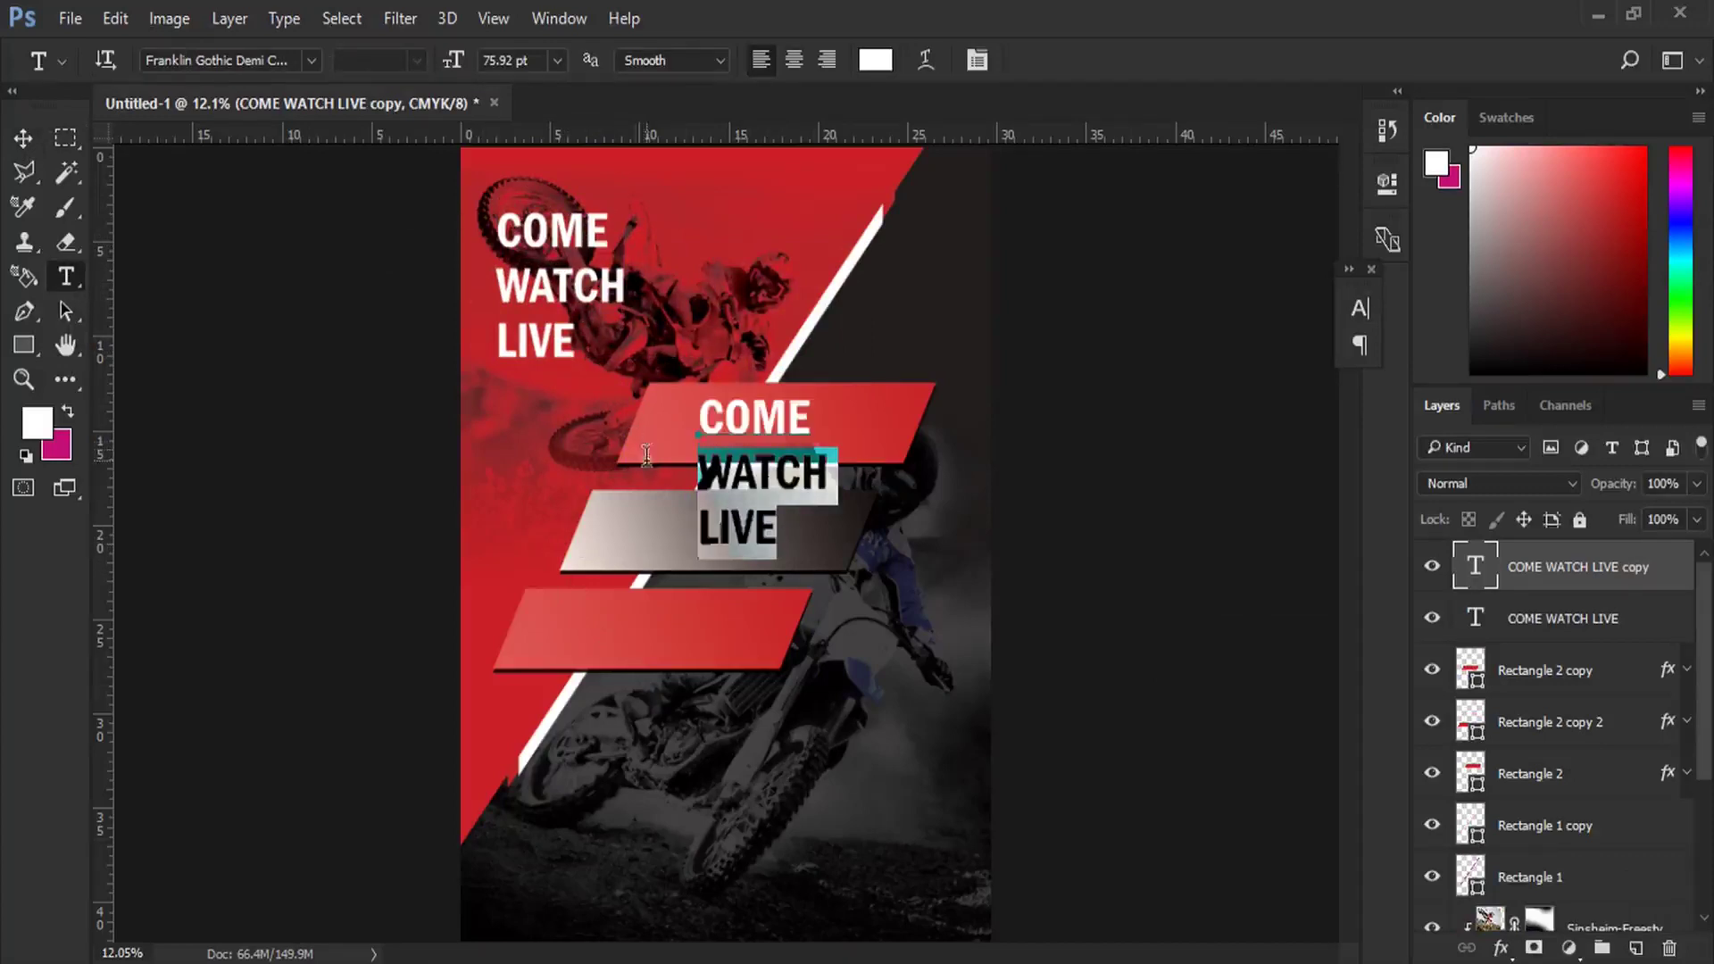
{"action": "key", "text": "BackSpace"}
{"action": "key", "text": "ctrl+a"}
{"action": "left_click", "coordinate": [483, 67]}
{"action": "type", "text": "100"}
{"action": "key", "text": "Return"}
{"action": "left_click", "coordinate": [23, 138]}
{"action": "left_click_drag", "start_coordinate": [786, 420], "coordinate": [773, 416]}
Step: Retype COME as MOTO and scale it down to about 92%
{"action": "left_click", "coordinate": [66, 277]}
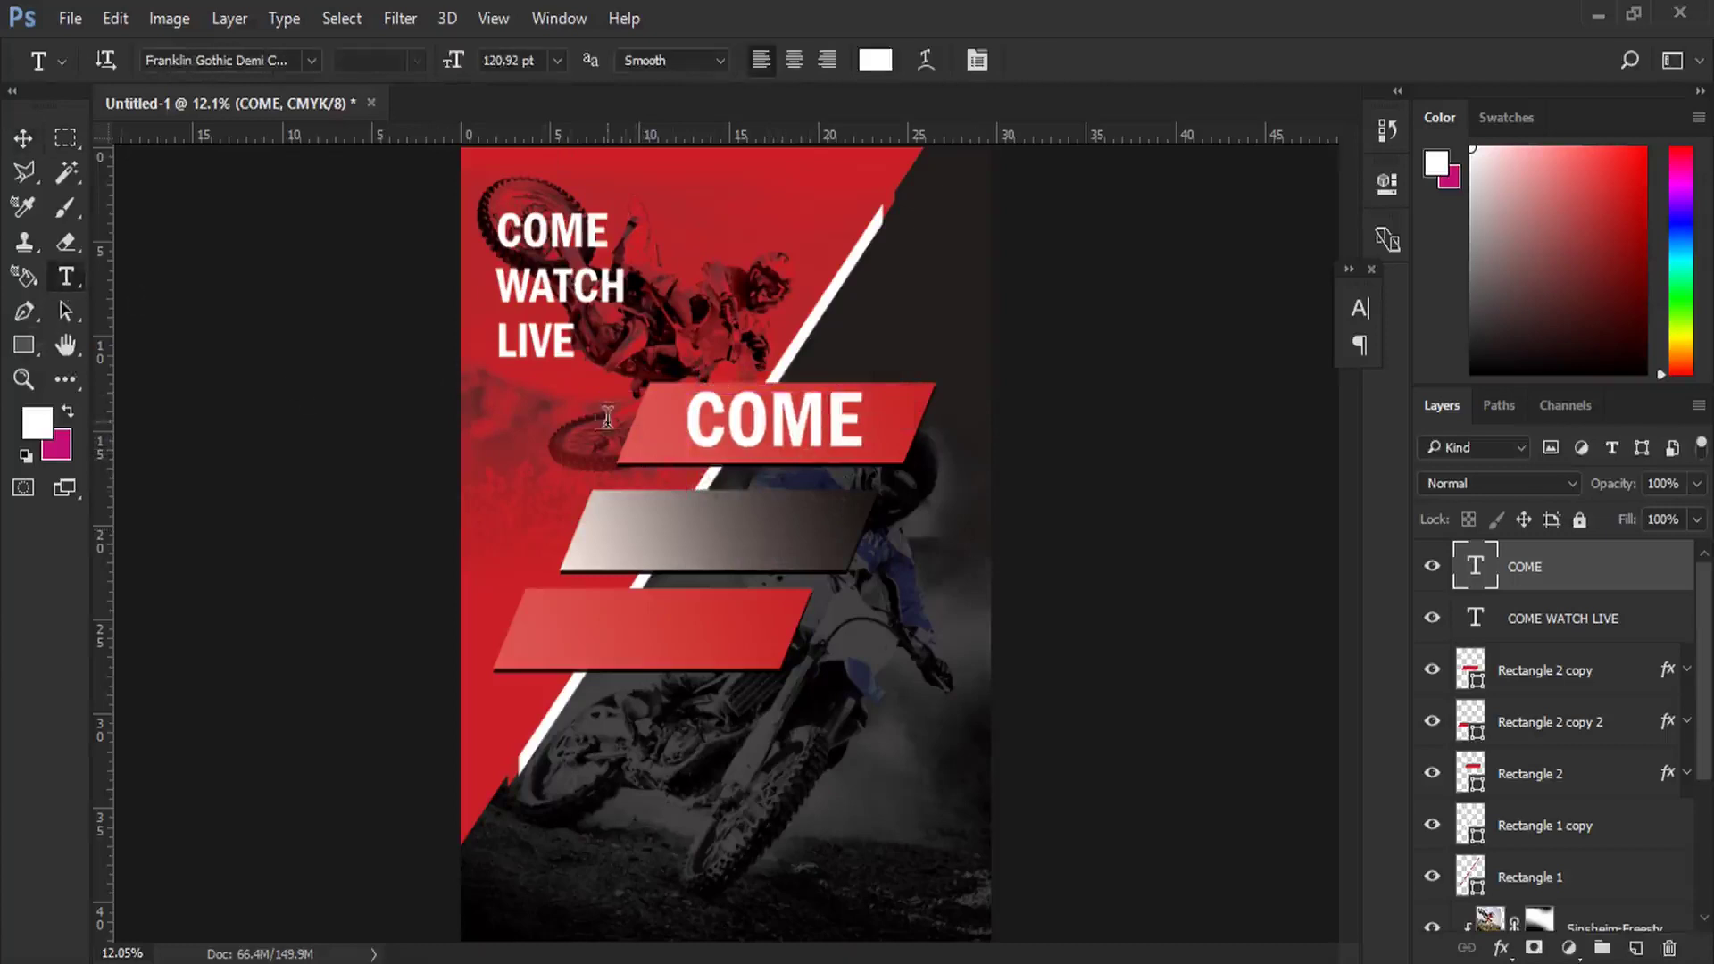
{"action": "double_click", "coordinate": [768, 435]}
{"action": "type", "text": "MOTO"}
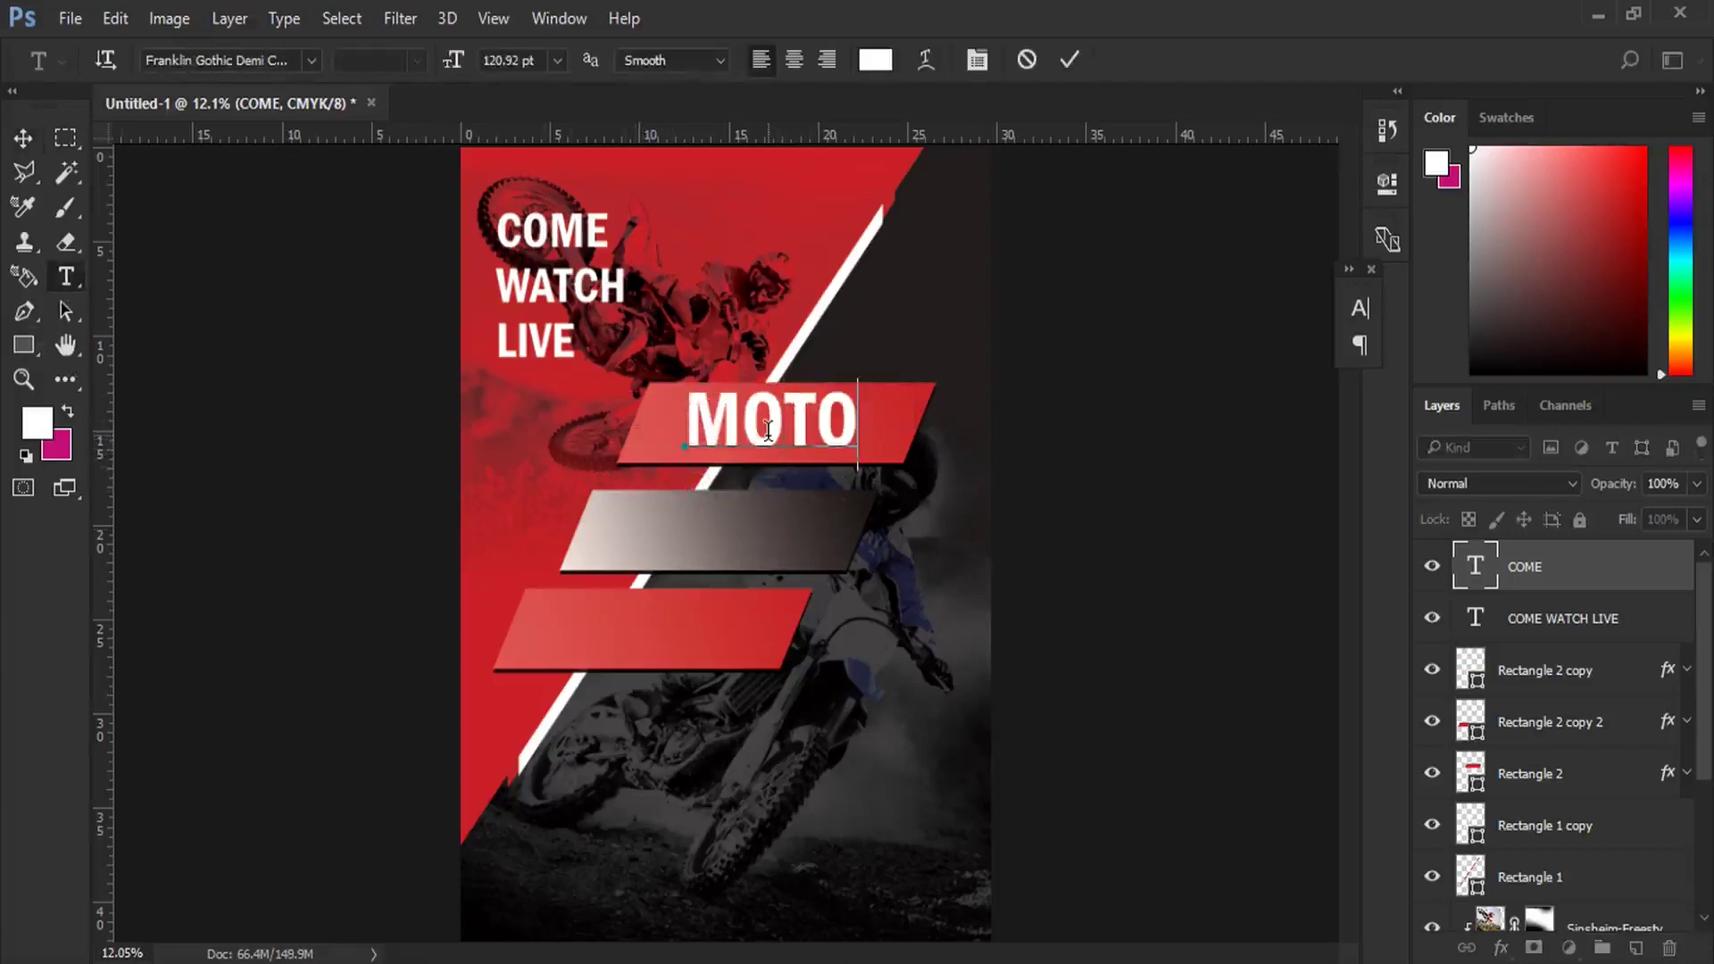
{"action": "left_click", "coordinate": [23, 138]}
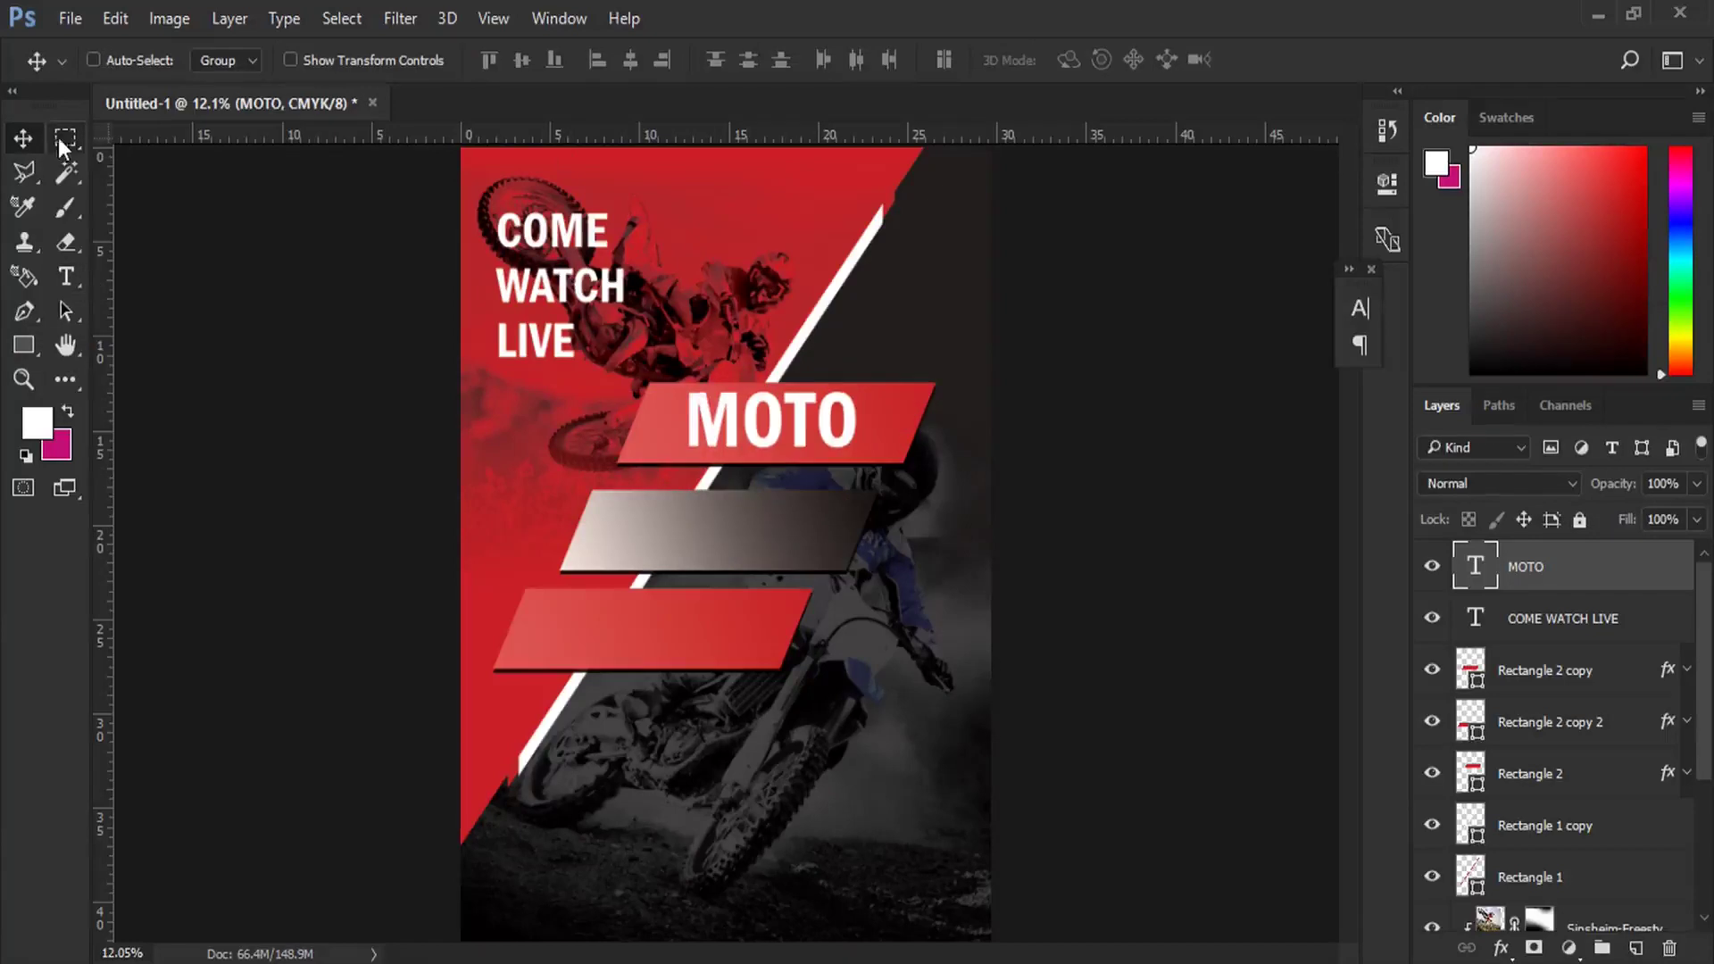
{"action": "left_click_drag", "start_coordinate": [813, 422], "coordinate": [757, 535], "text": "alt"}
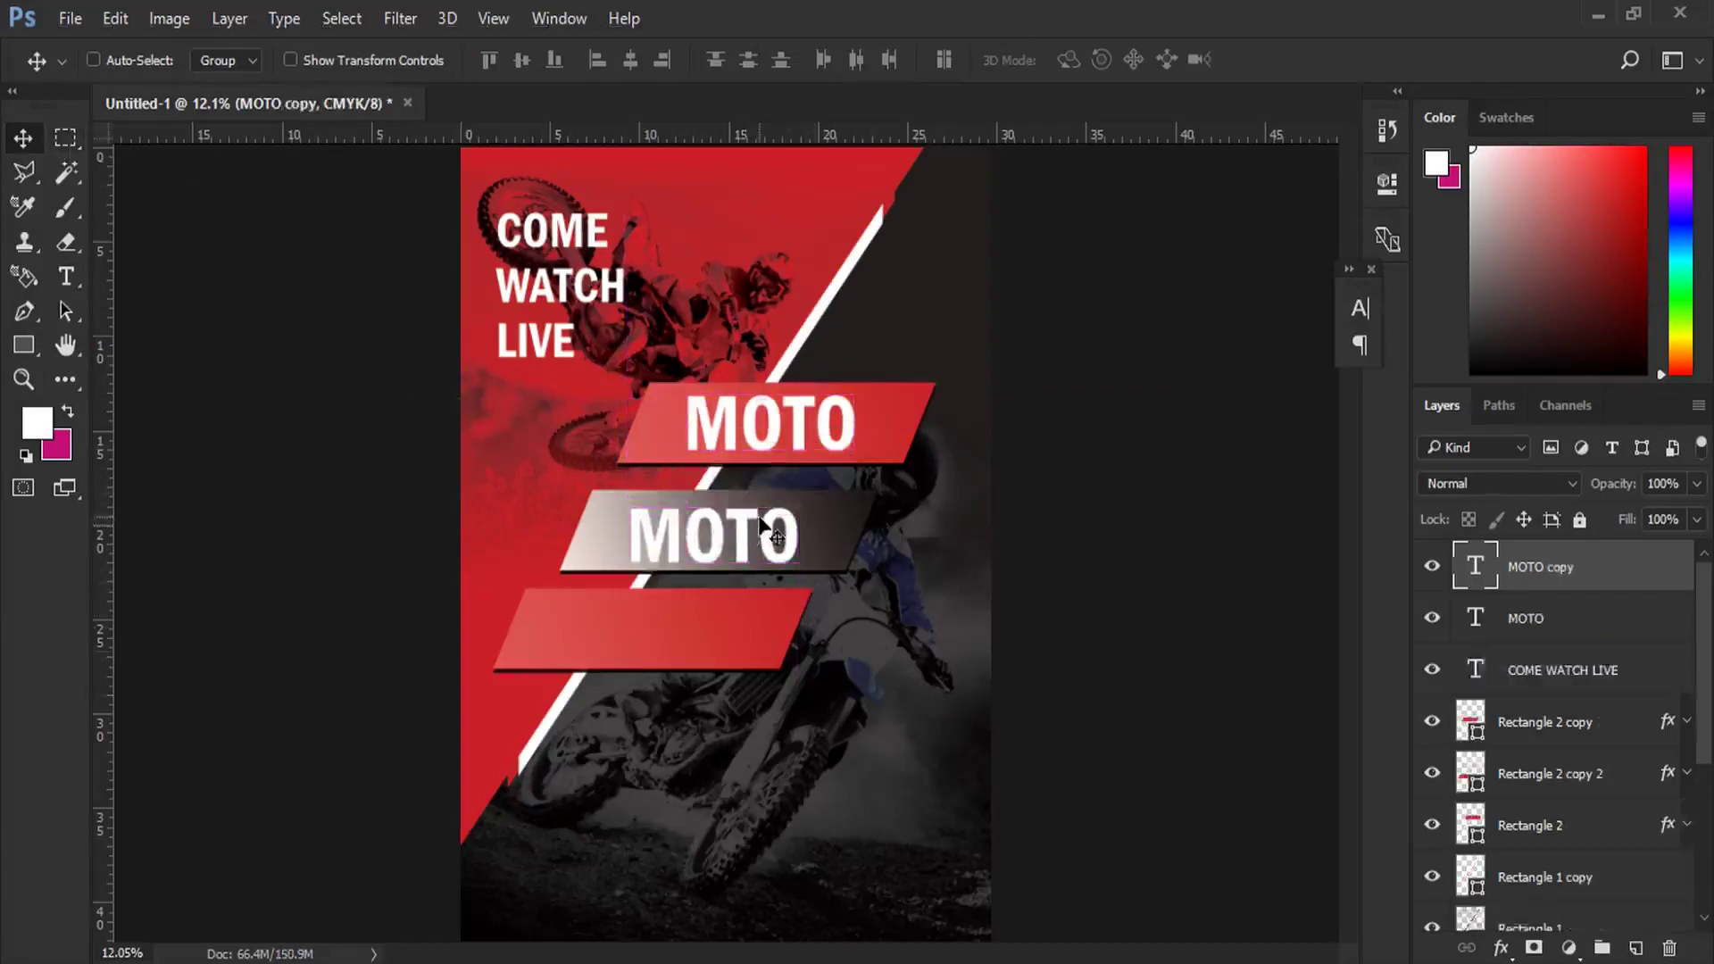
{"action": "key", "text": "ctrl+z"}
{"action": "right_click", "coordinate": [744, 432]}
{"action": "left_click", "coordinate": [804, 444]}
{"action": "key", "text": "ctrl+t"}
{"action": "left_click_drag", "start_coordinate": [852, 377], "coordinate": [765, 527], "text": "alt"}
{"action": "key", "text": "Return"}
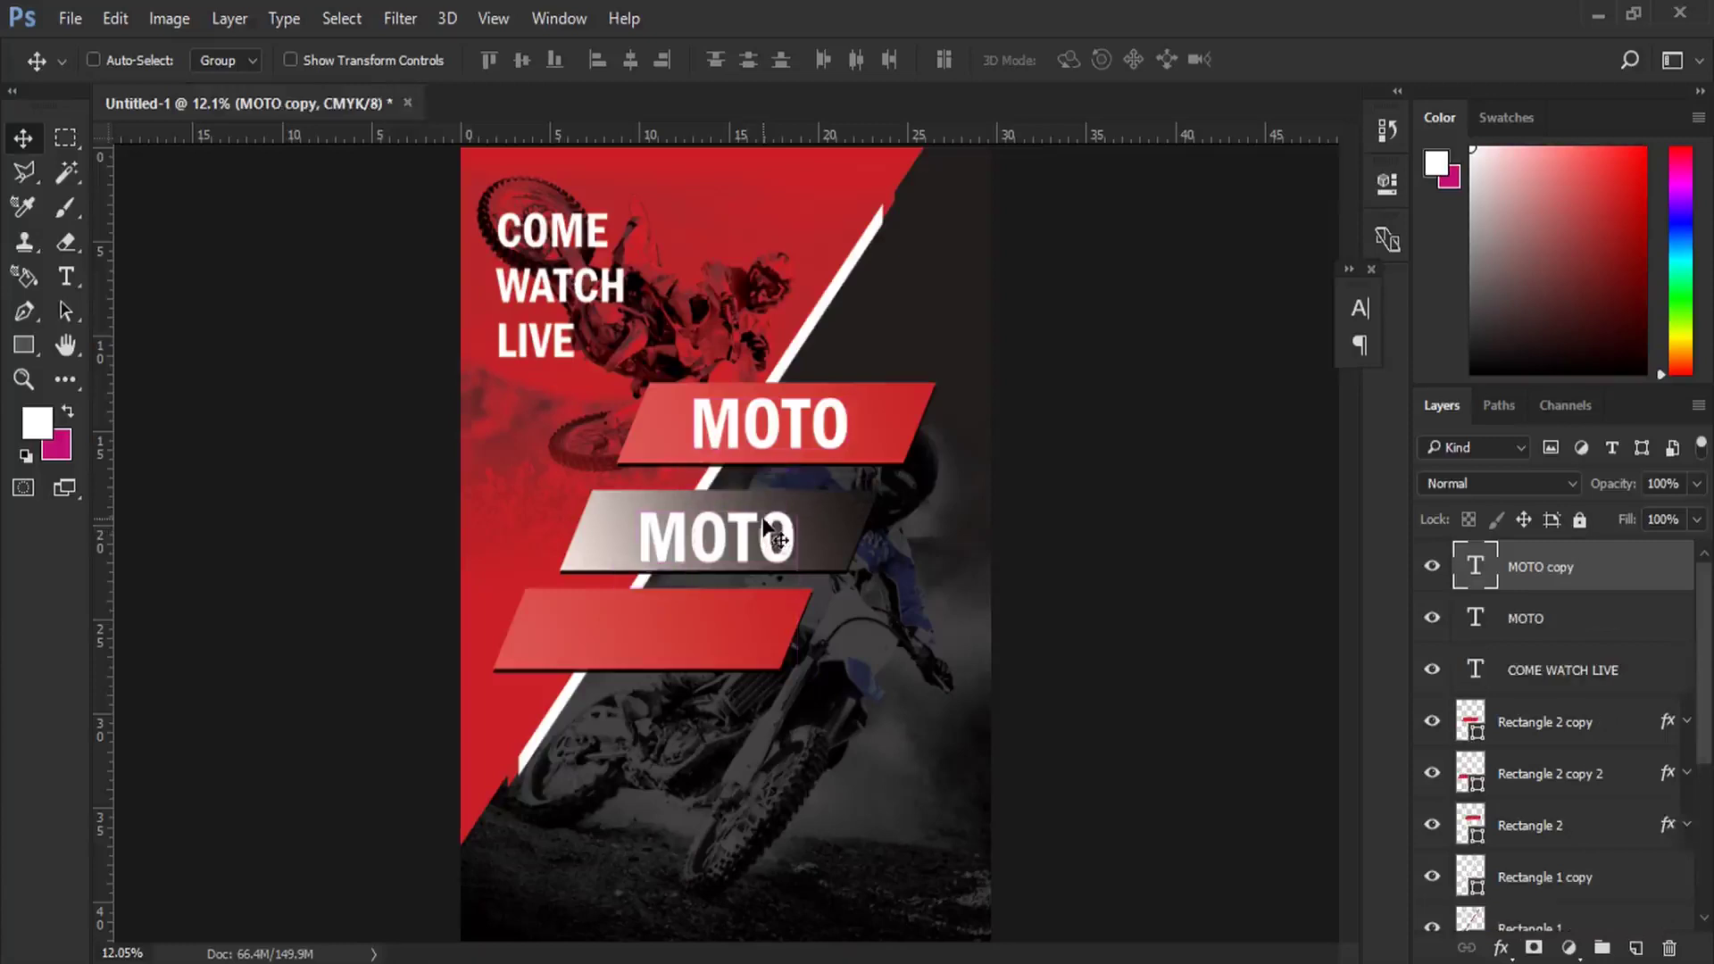
Step: Change the MOTO copy on the grey banner to CROSS and nudge it slightly left
{"action": "left_click", "coordinate": [66, 277]}
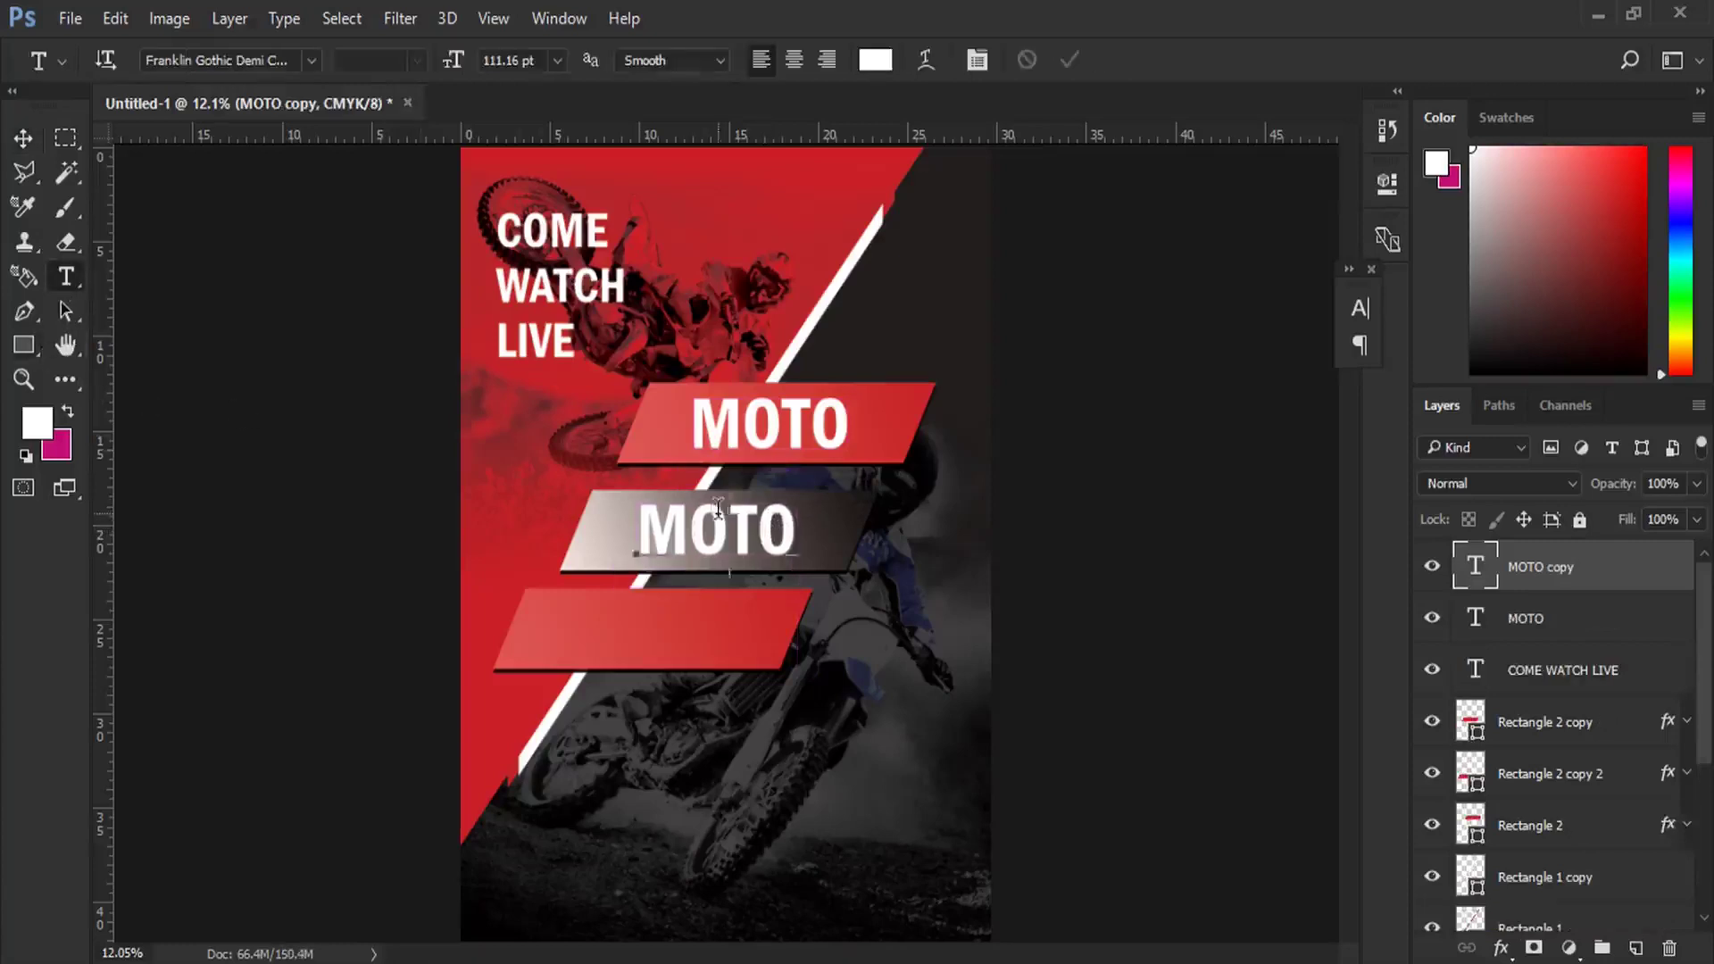
{"action": "double_click", "coordinate": [720, 504]}
{"action": "type", "text": "CRO"}
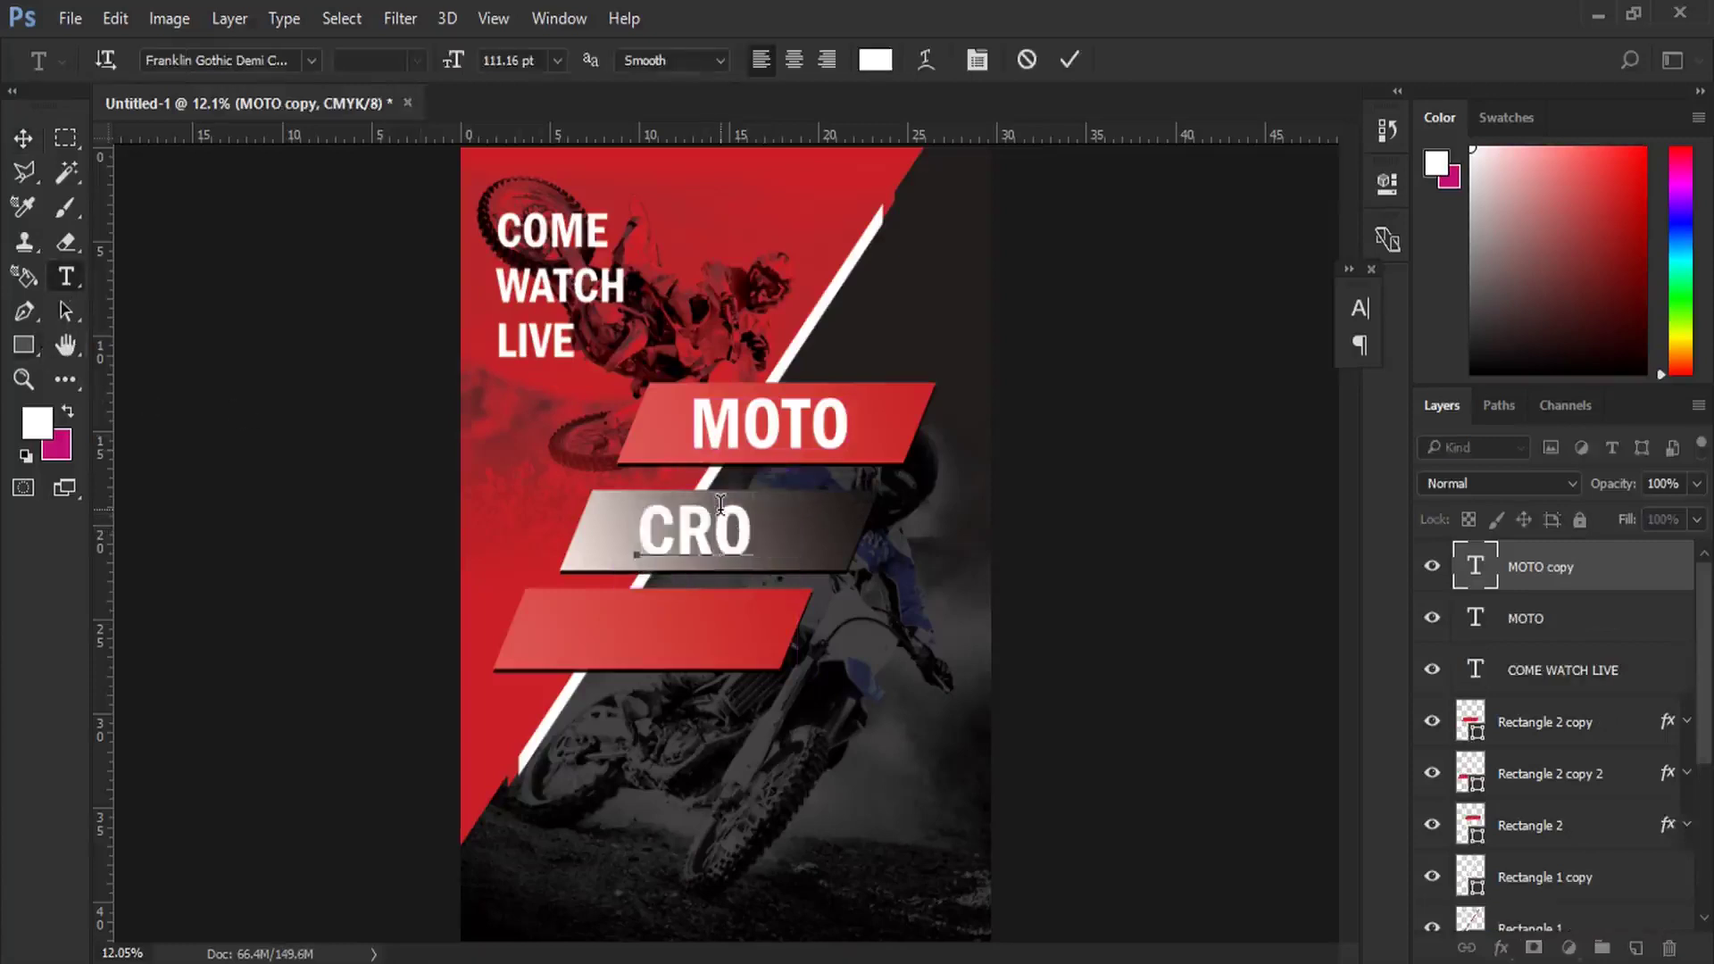
{"action": "type", "text": "SS"}
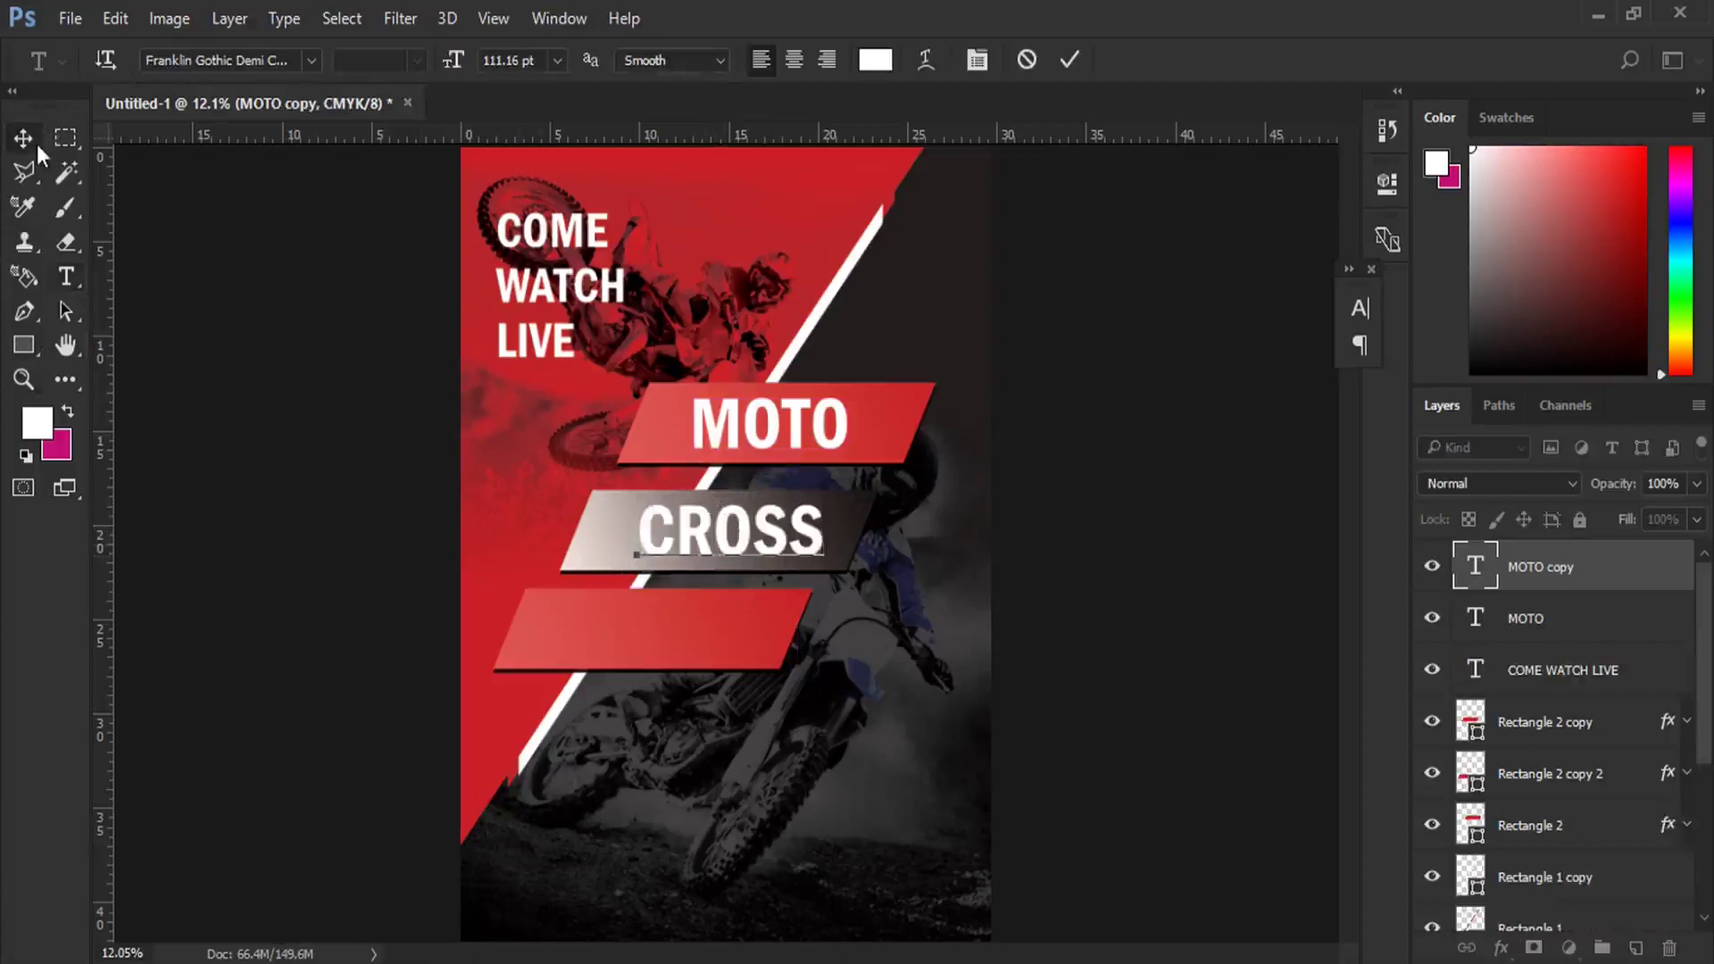
{"action": "left_click", "coordinate": [23, 136]}
{"action": "left_click_drag", "start_coordinate": [667, 506], "coordinate": [653, 505]}
Step: Shift MOTO slightly right and place a copy of CROSS on the lower red banner
{"action": "right_click", "coordinate": [793, 439]}
{"action": "left_click", "coordinate": [814, 453]}
{"action": "left_click_drag", "start_coordinate": [814, 450], "coordinate": [805, 437]}
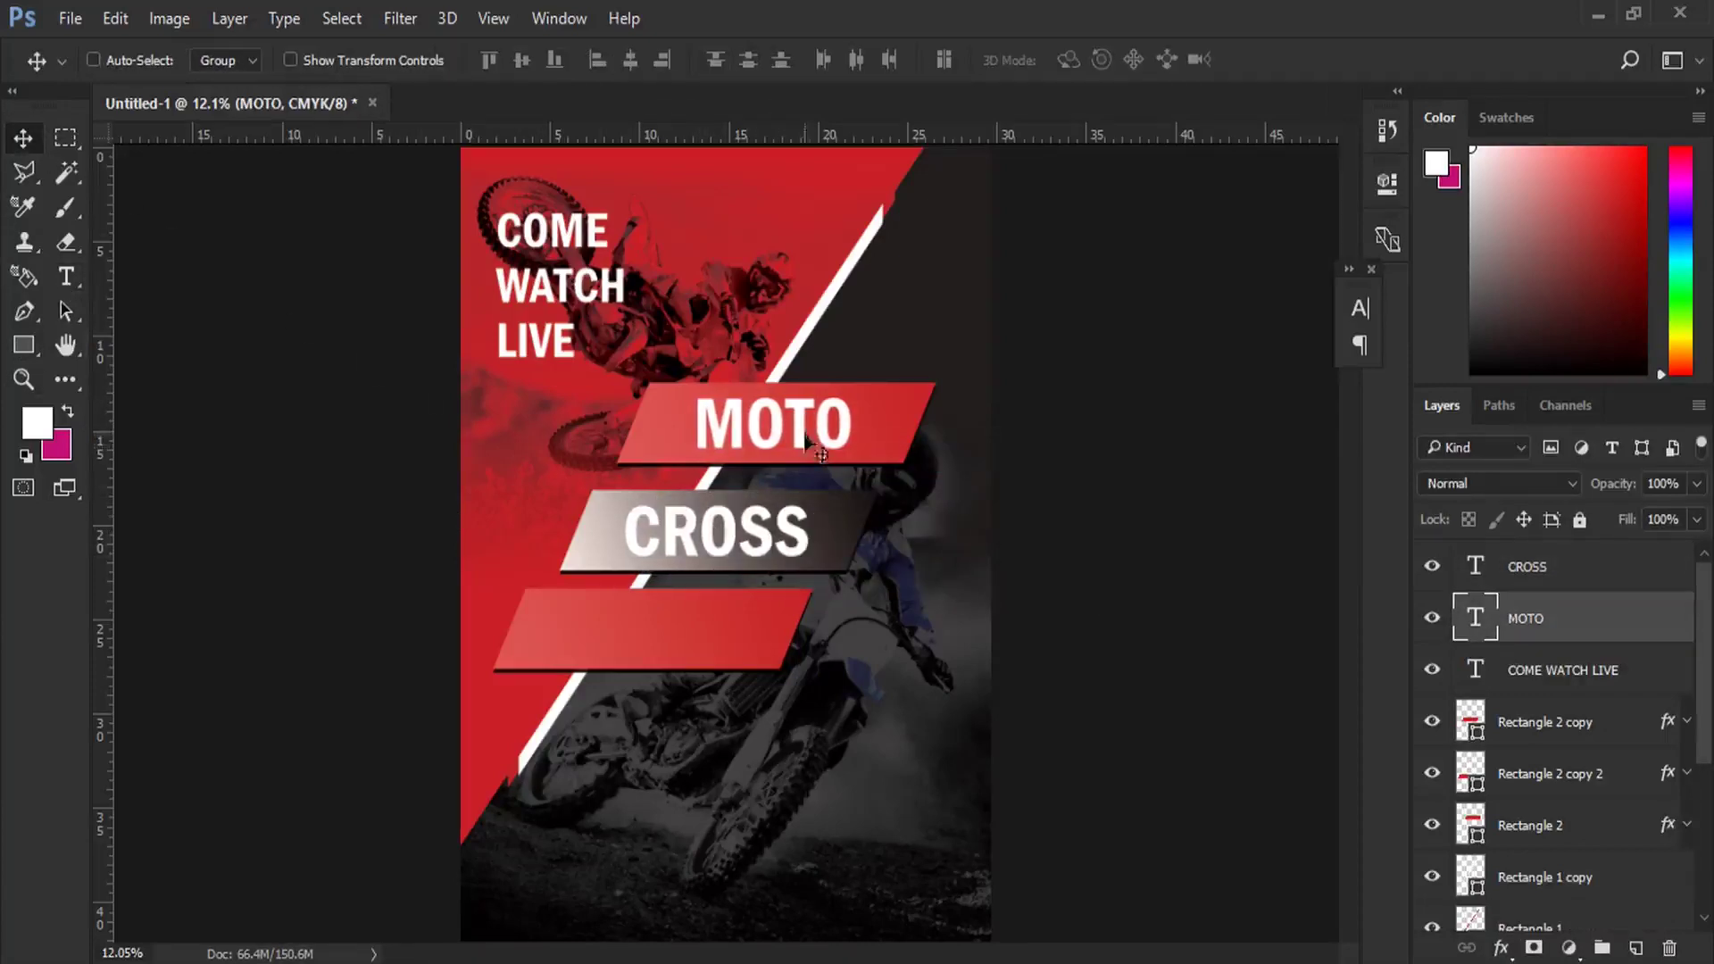
{"action": "right_click", "coordinate": [711, 534]}
{"action": "left_click", "coordinate": [741, 545]}
{"action": "mouse_move", "coordinate": [715, 540]}
{"action": "left_mouse_down"}
{"action": "mouse_move", "coordinate": [652, 632]}
{"action": "mouse_move", "coordinate": [683, 636]}
{"action": "mouse_move", "coordinate": [590, 643]}
{"action": "left_mouse_up"}
{"action": "key", "text": "ctrl+t"}
{"action": "key", "text": "Return"}
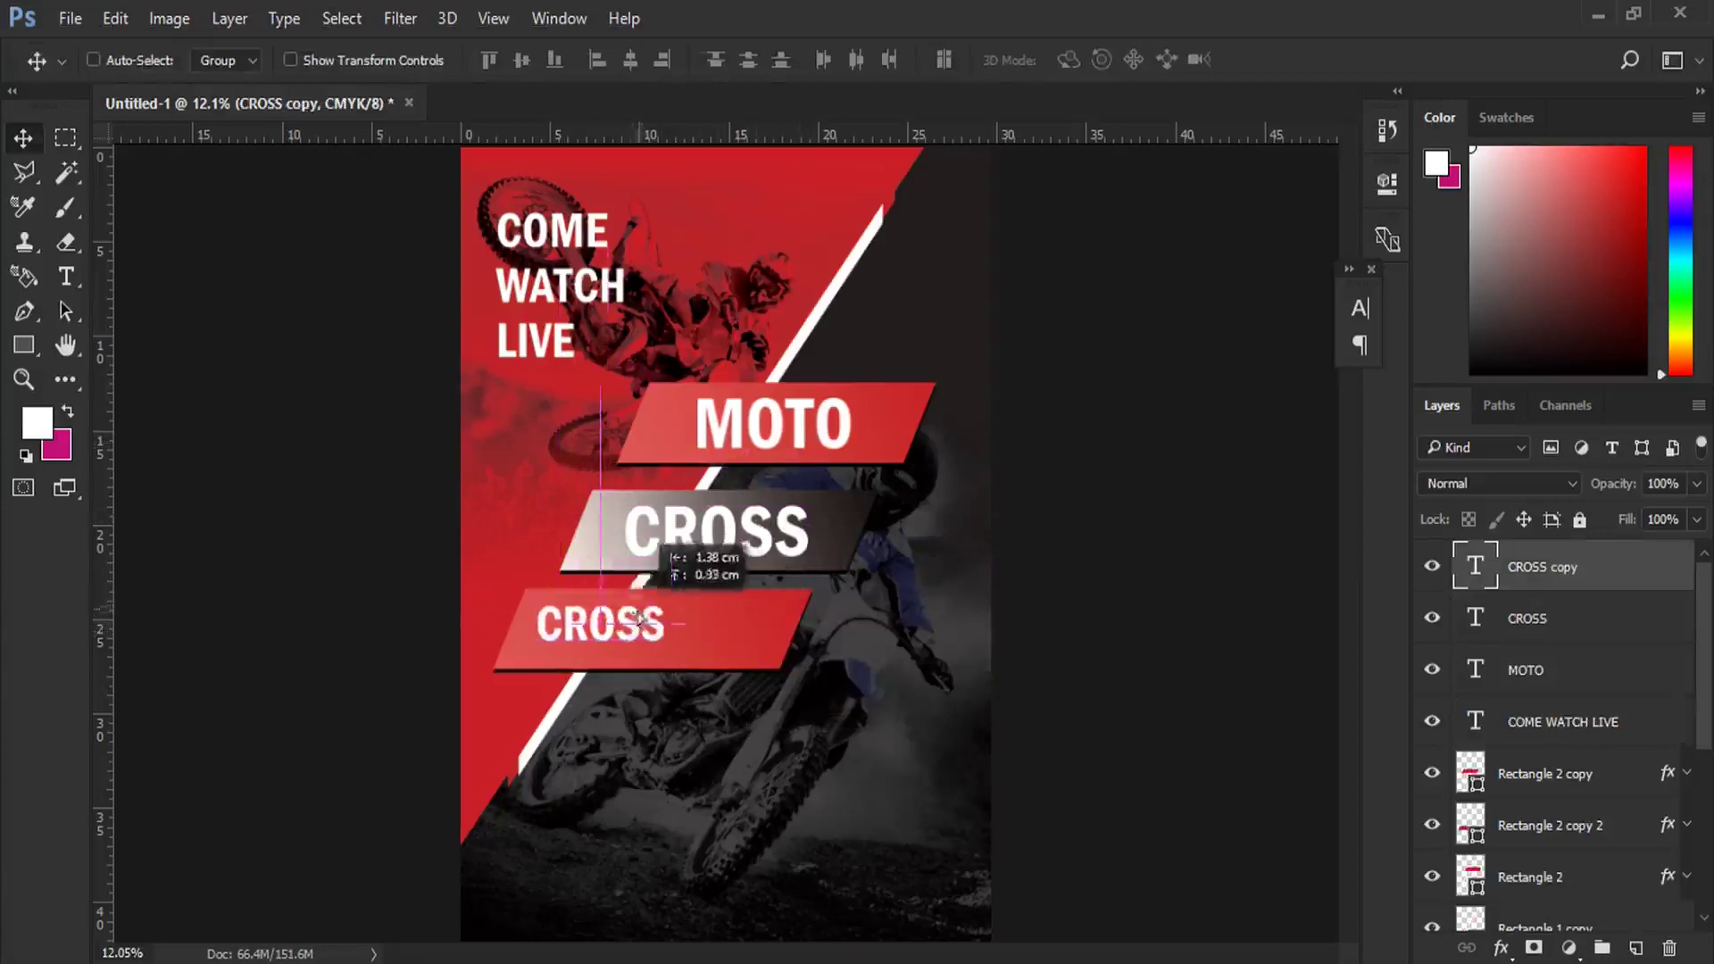
Step: Retype the lower CROSS as CHAMPIONSHIP and scale it to about 88% to fit the red bar
{"action": "left_click", "coordinate": [66, 276]}
{"action": "double_click", "coordinate": [589, 644]}
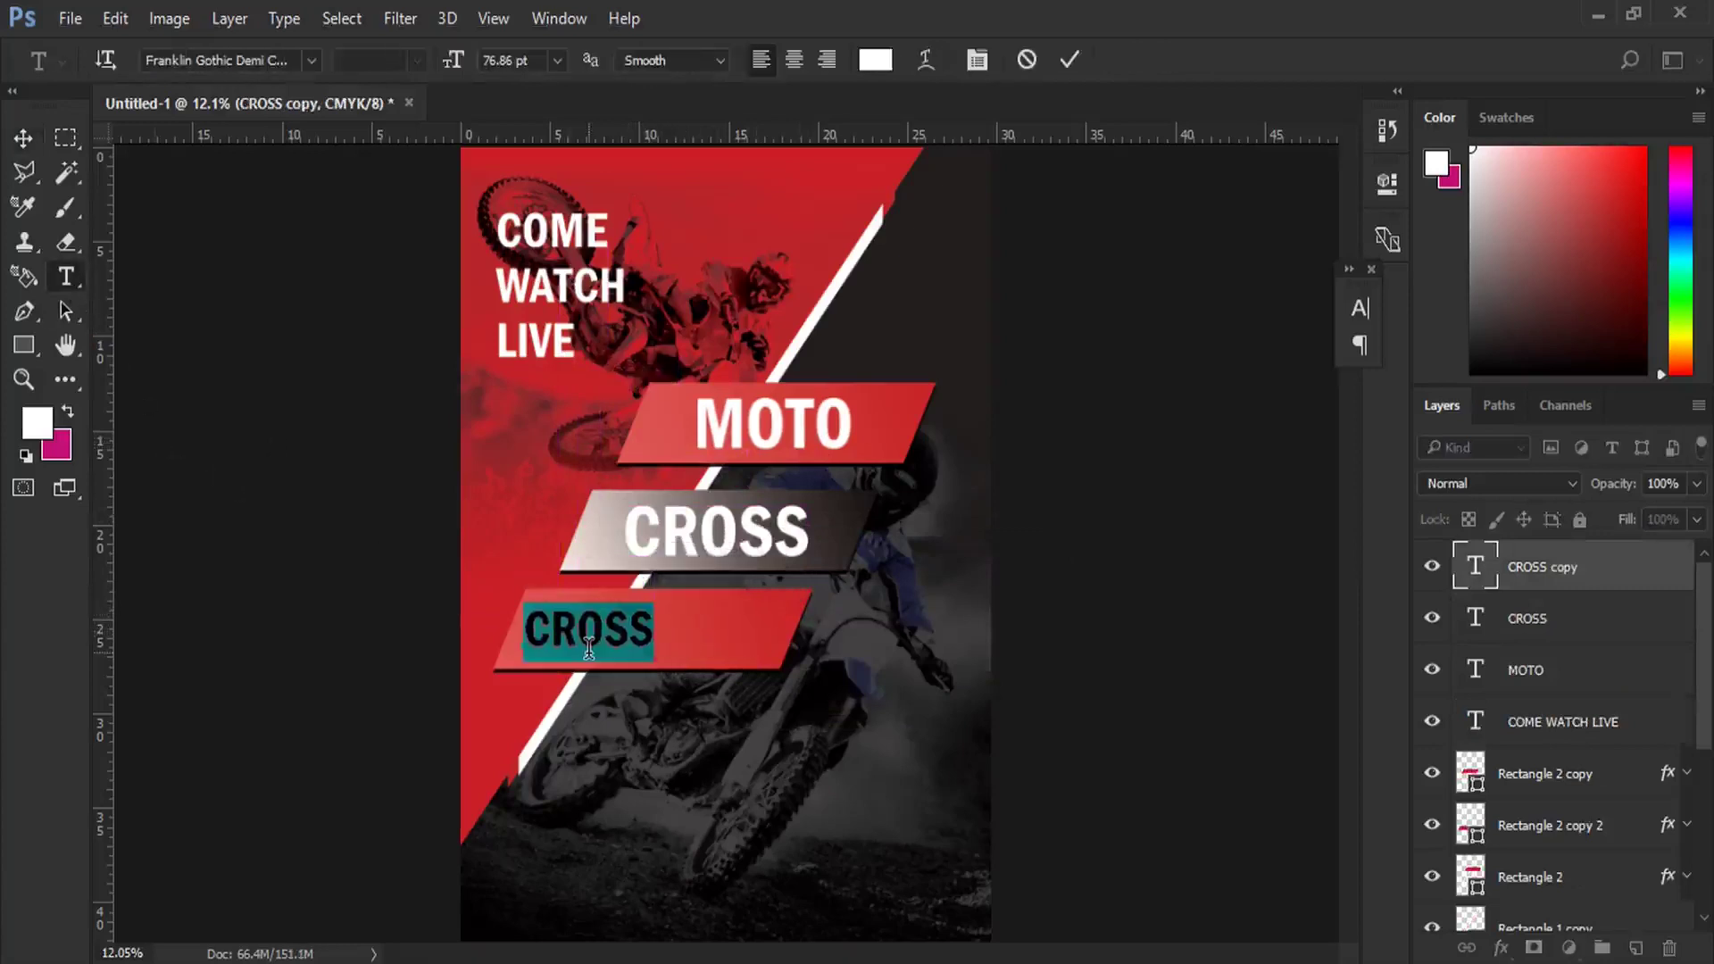
{"action": "type", "text": "CHAMPIO"}
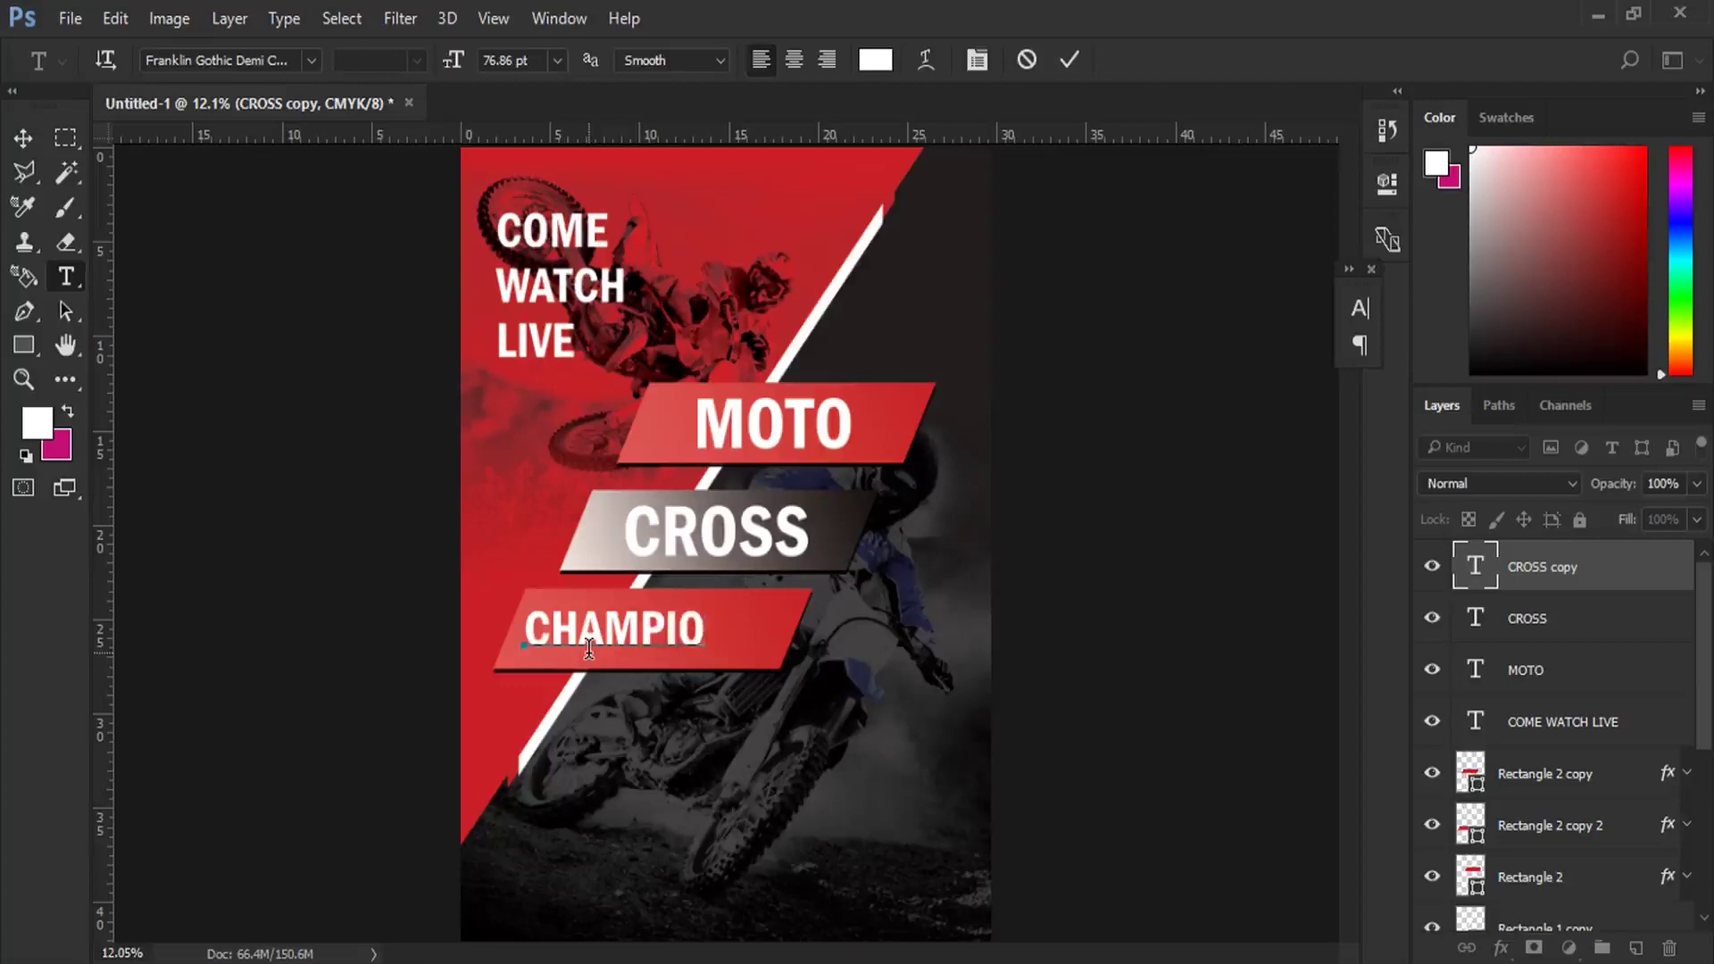
{"action": "type", "text": "NSHIP"}
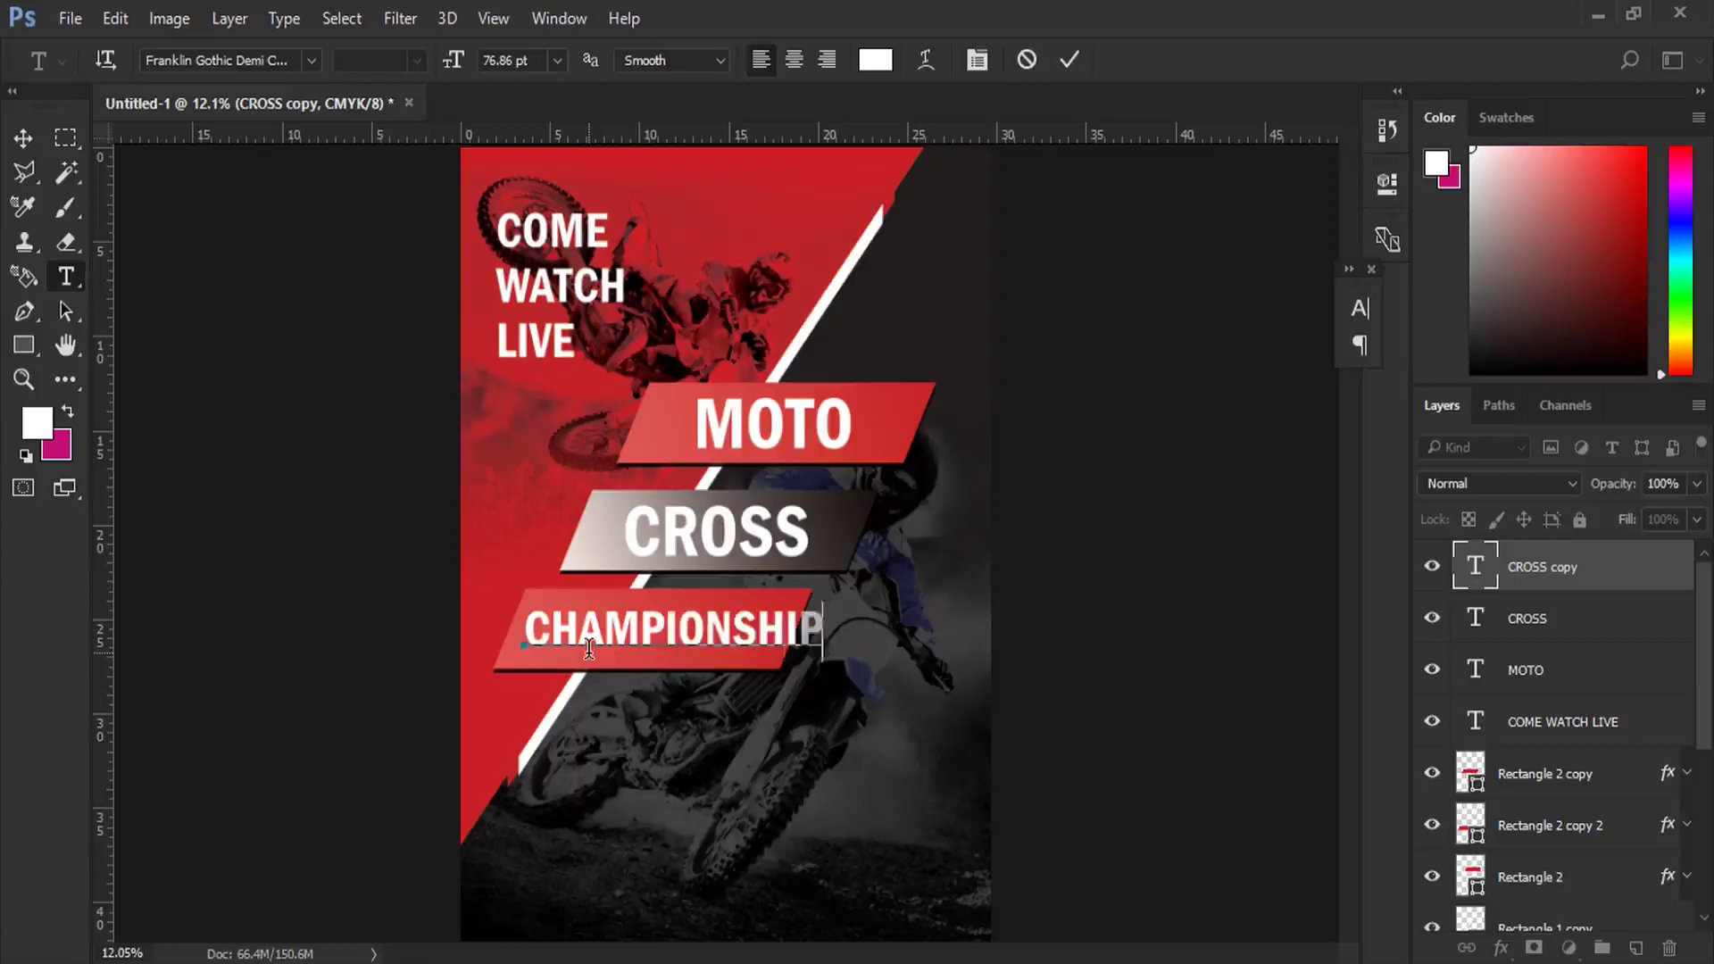
{"action": "left_click", "coordinate": [27, 138]}
{"action": "key", "text": "ctrl+t"}
{"action": "left_click_drag", "start_coordinate": [819, 603], "coordinate": [776, 610]}
{"action": "key", "text": "Return"}
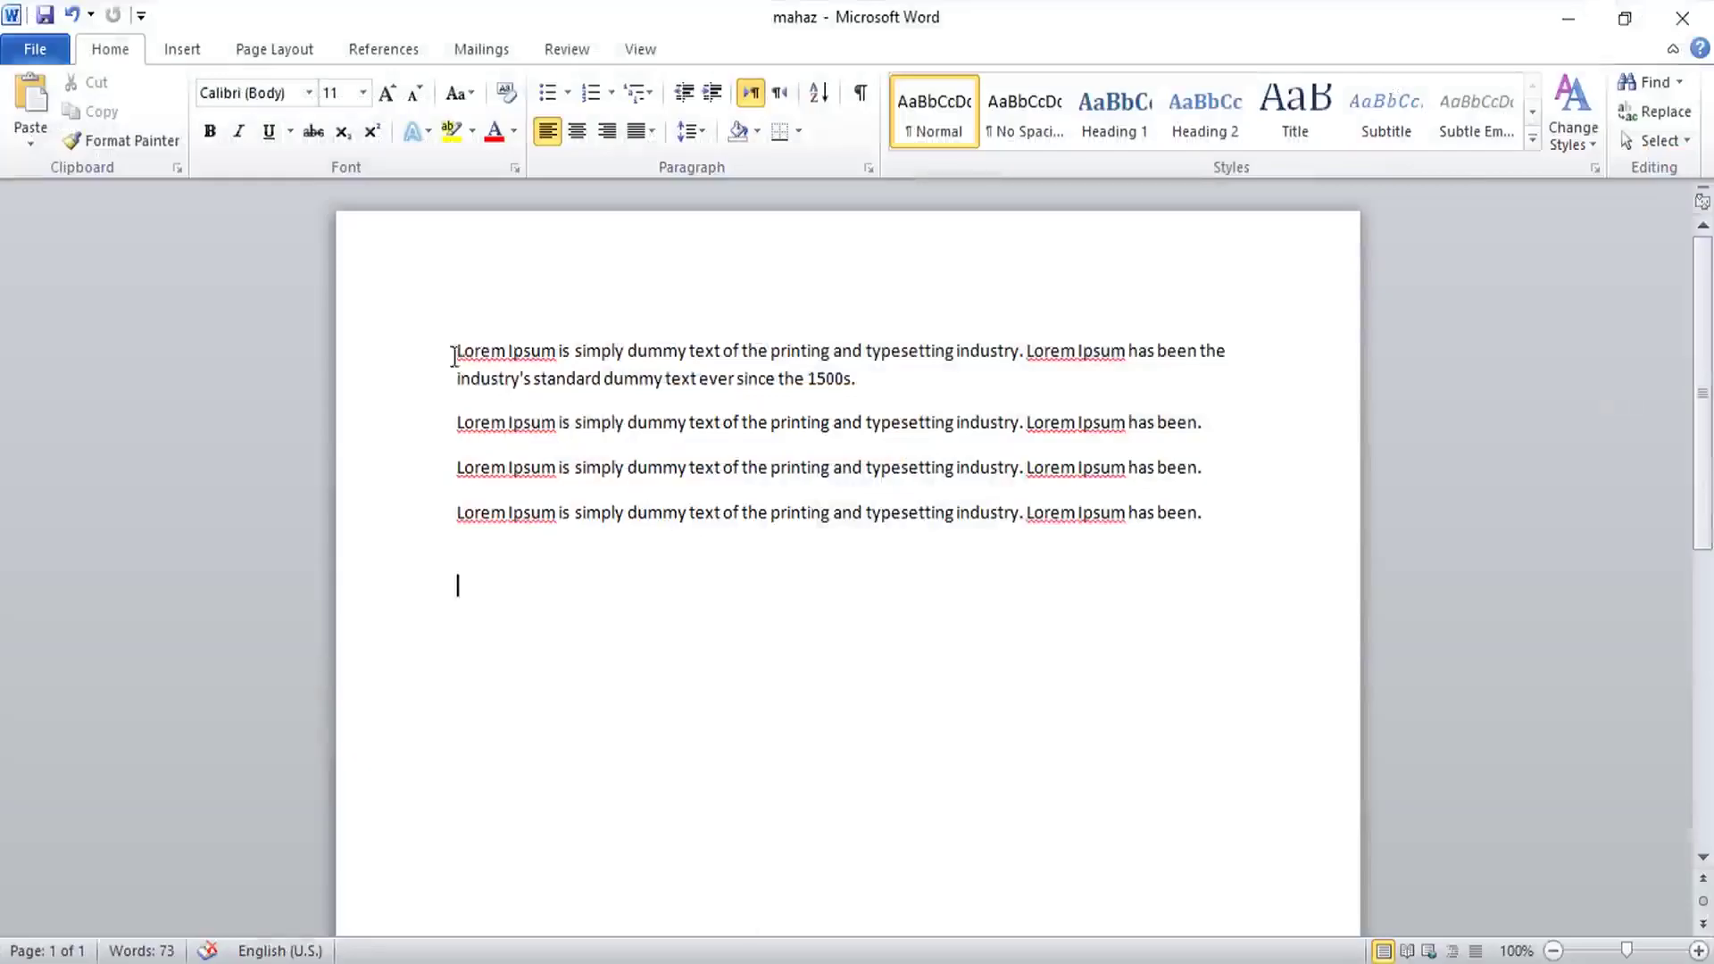
Step: Select the first Lorem Ipsum paragraph in Word and copy it
{"action": "left_click_drag", "start_coordinate": [454, 357], "coordinate": [840, 389]}
{"action": "right_click", "coordinate": [861, 381]}
{"action": "left_click", "coordinate": [901, 420]}
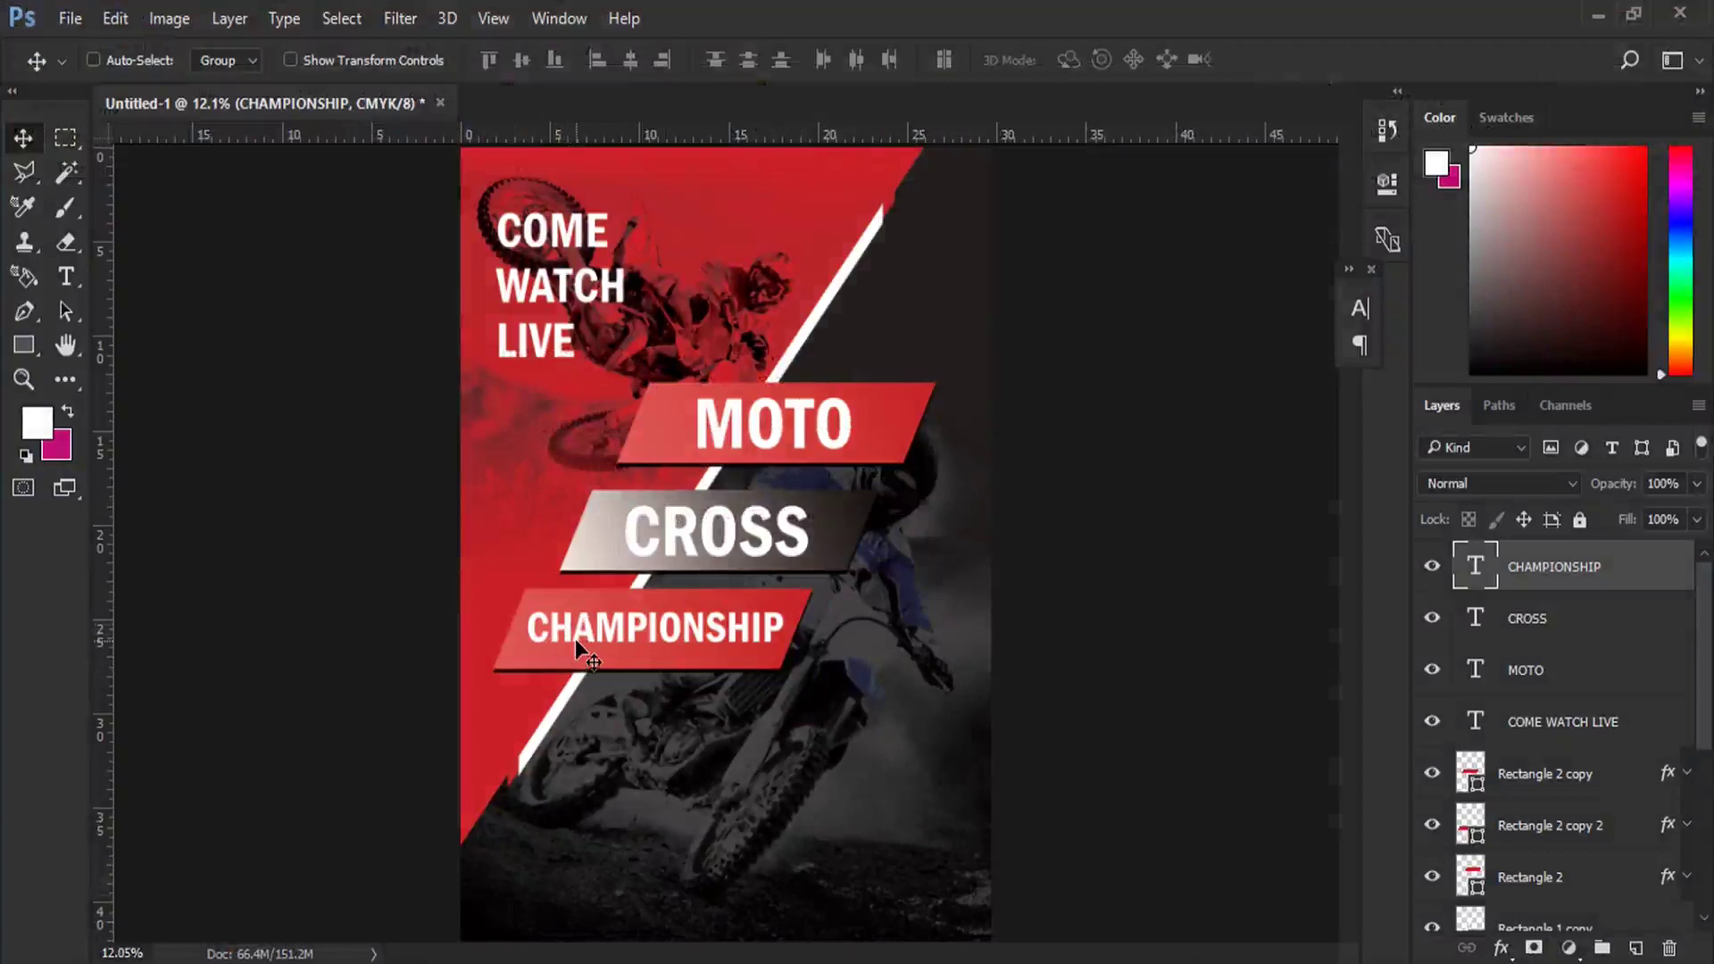
Step: Draw a rectangle at the lower right and paste Rectangle 2's layer style onto it
{"action": "key", "text": "u"}
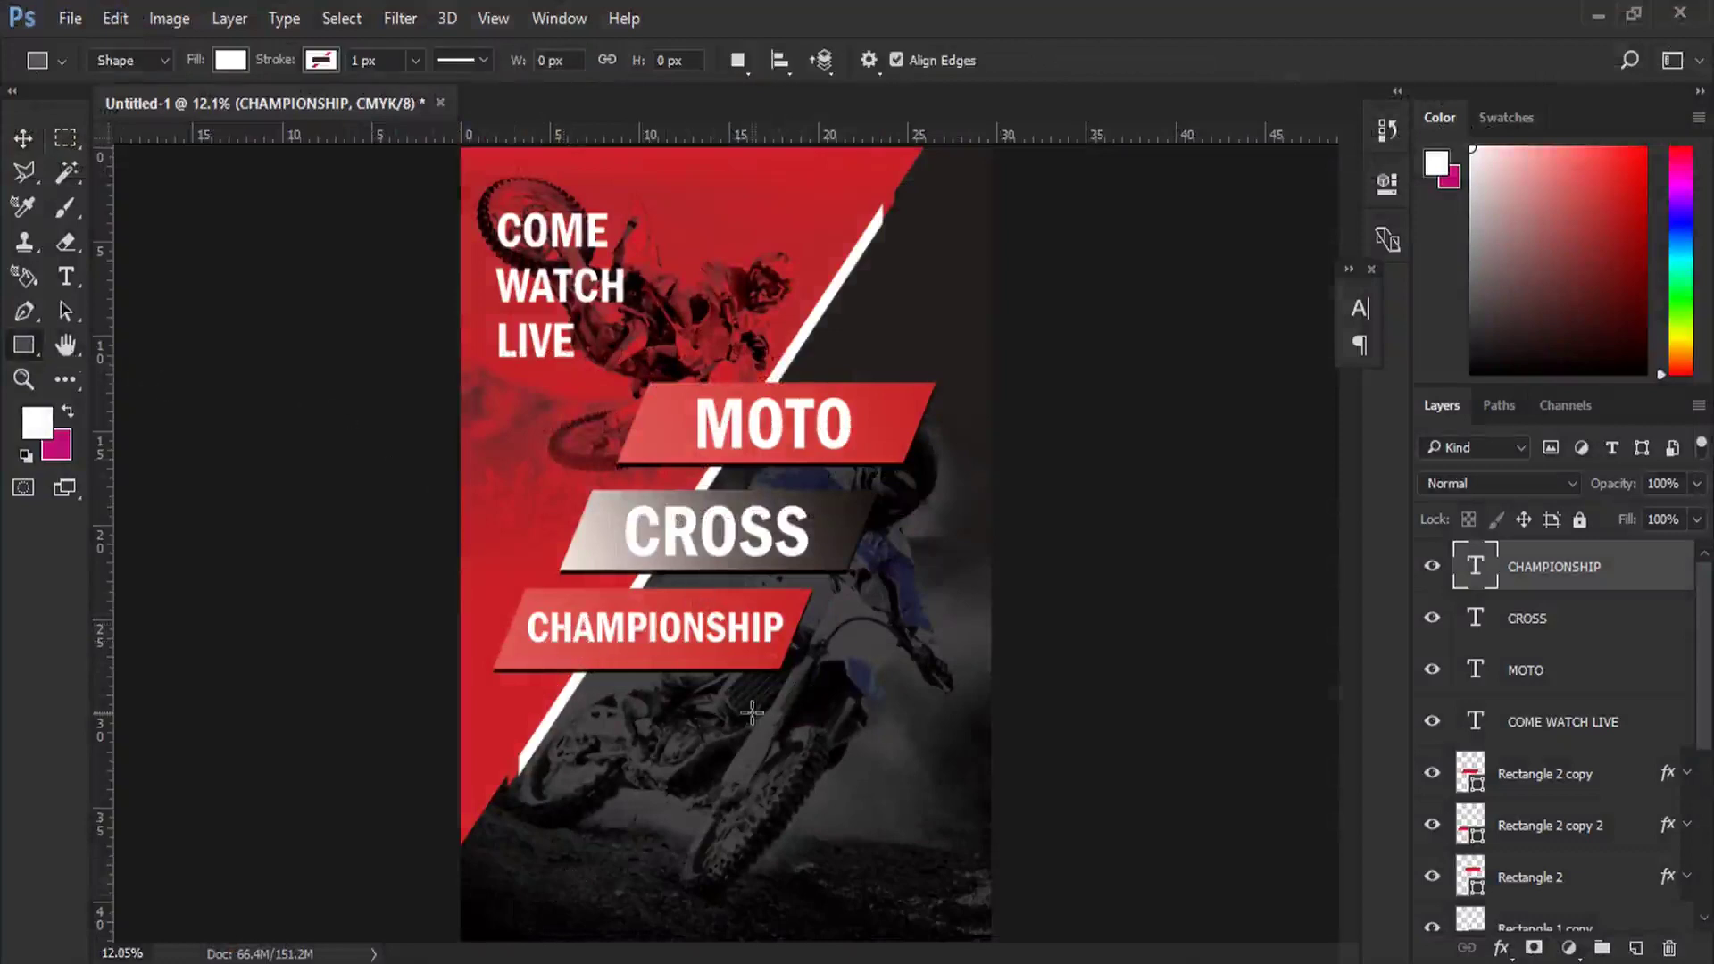
{"action": "left_click_drag", "start_coordinate": [726, 710], "coordinate": [1082, 809]}
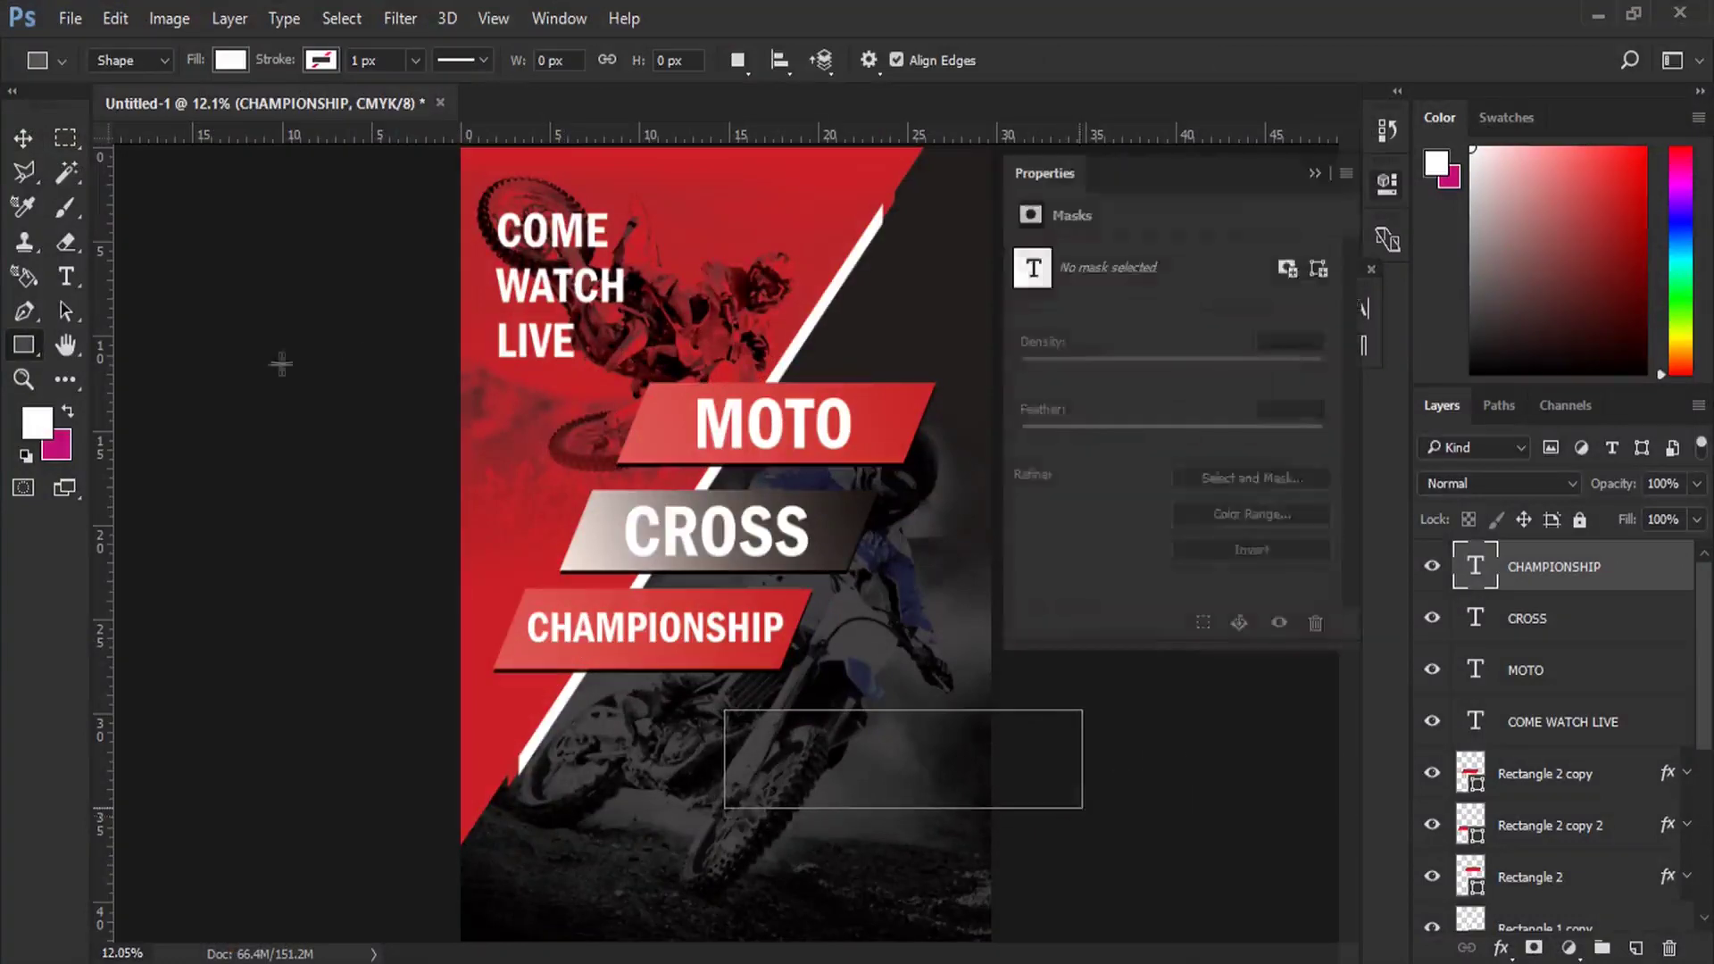
{"action": "left_click", "coordinate": [27, 141]}
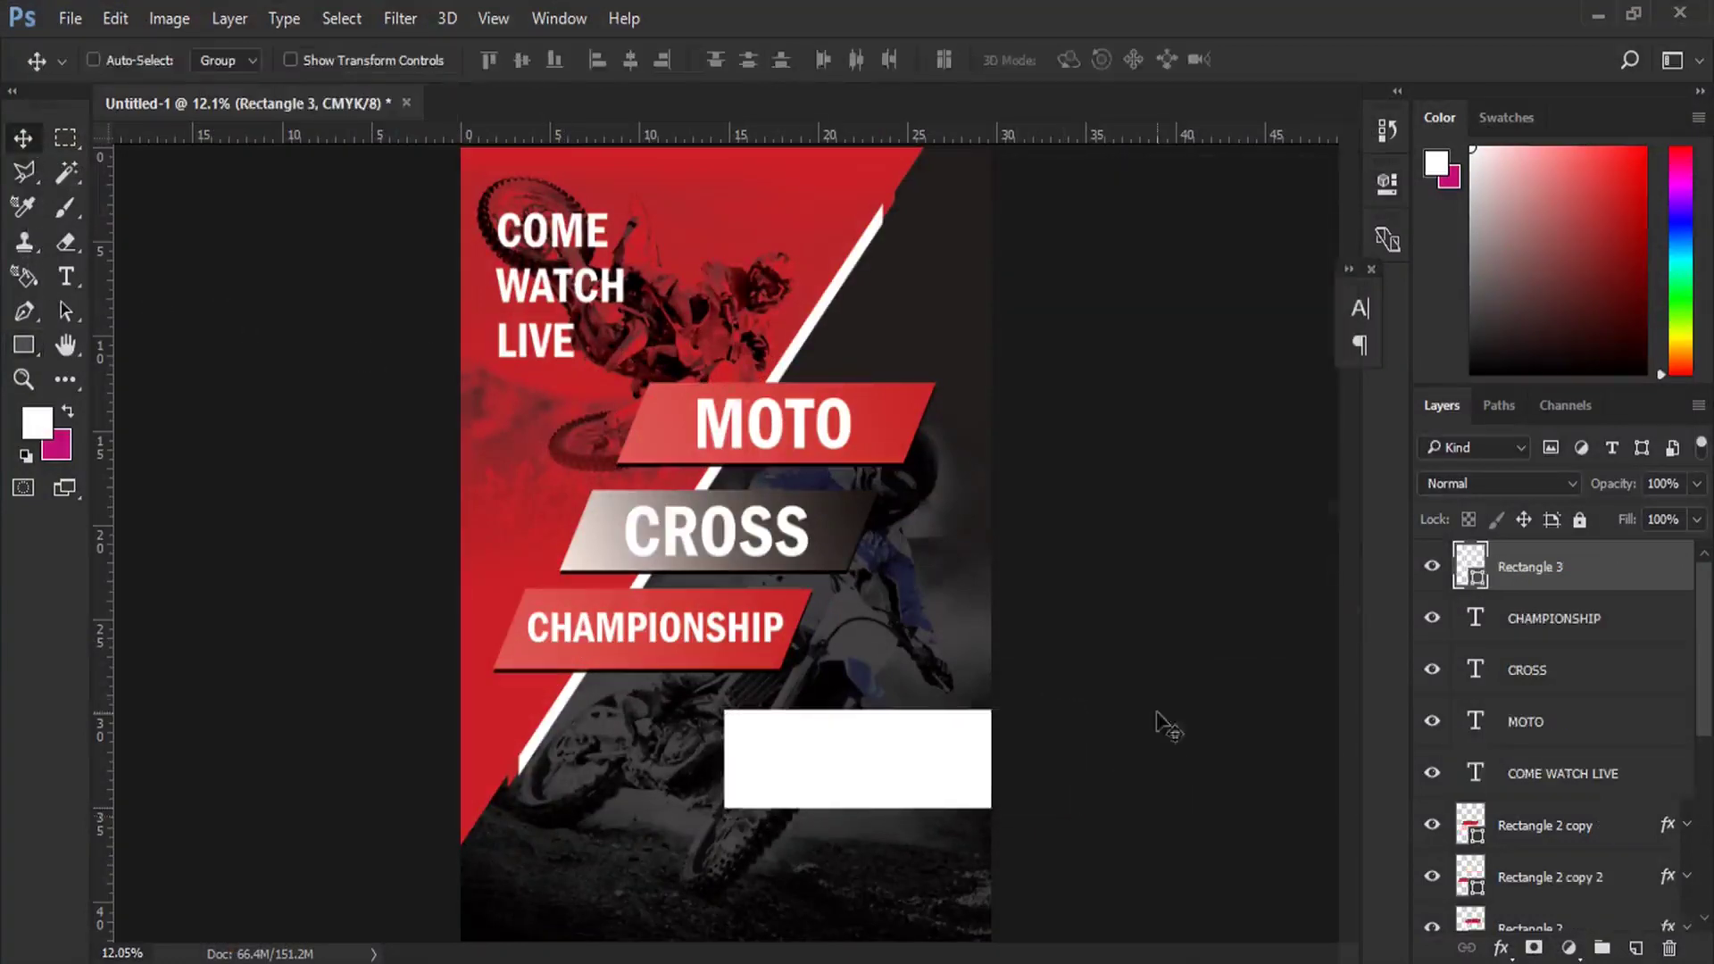
{"action": "left_click", "coordinate": [1536, 924]}
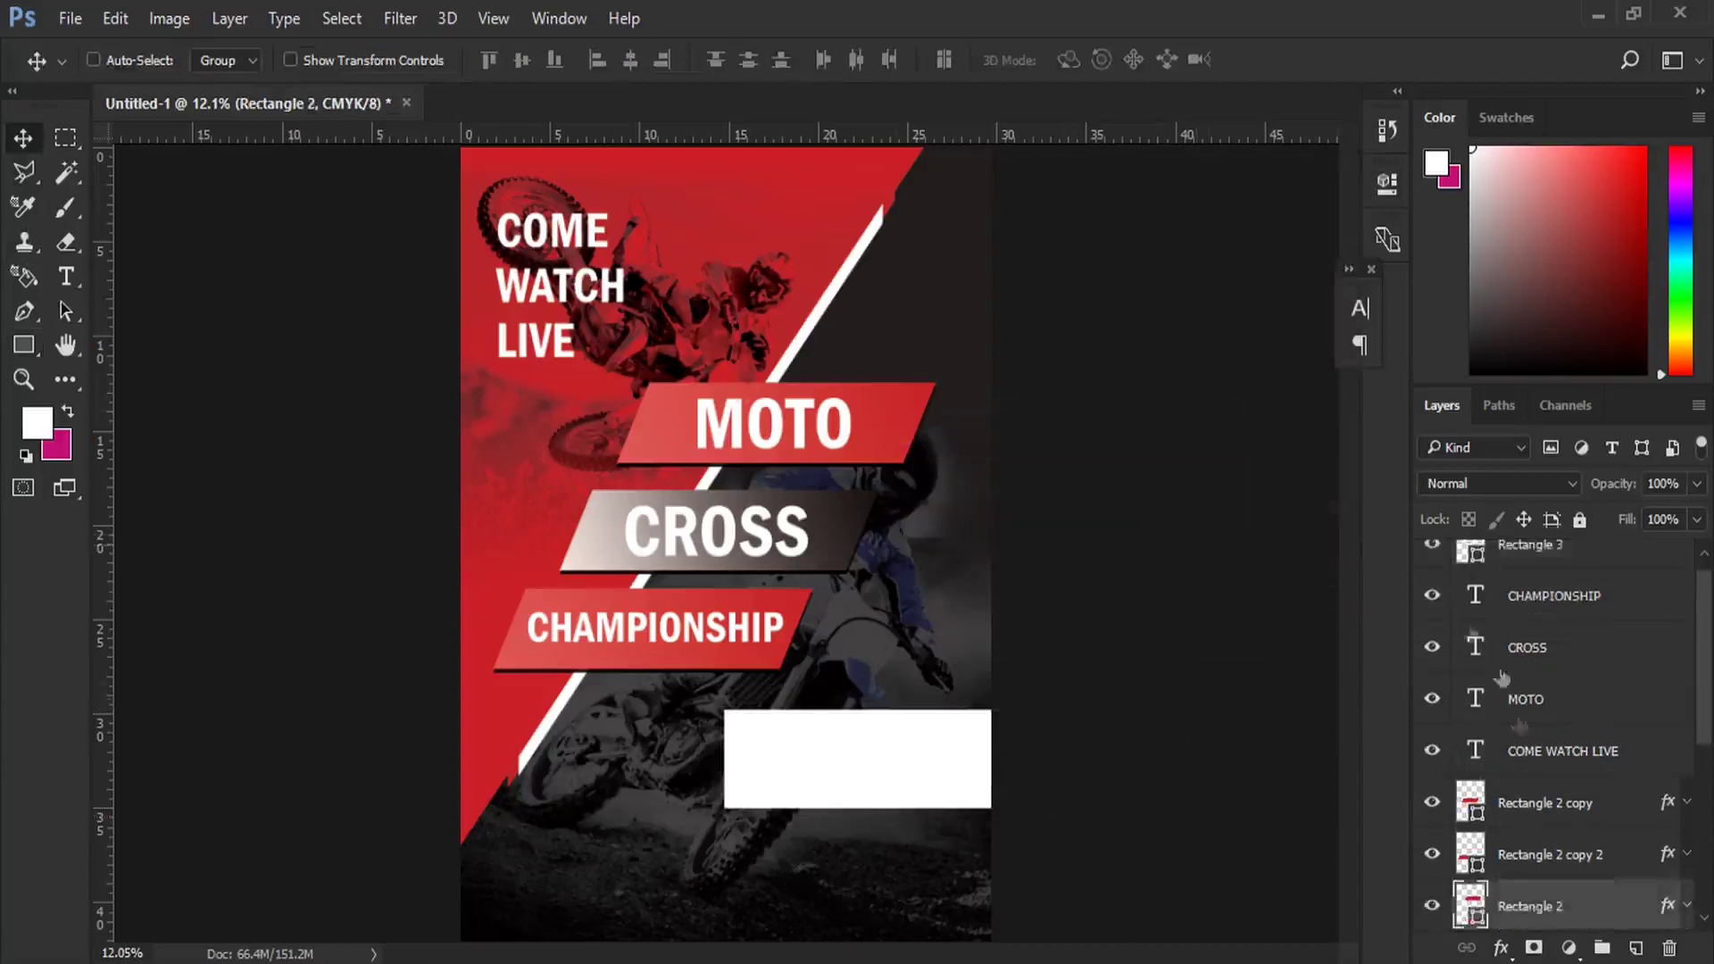
{"action": "right_click", "coordinate": [1545, 907]}
{"action": "left_click", "coordinate": [1250, 654]}
{"action": "right_click", "coordinate": [964, 744]}
{"action": "left_click", "coordinate": [1040, 763]}
{"action": "right_click", "coordinate": [1531, 546]}
{"action": "left_click", "coordinate": [1098, 734]}
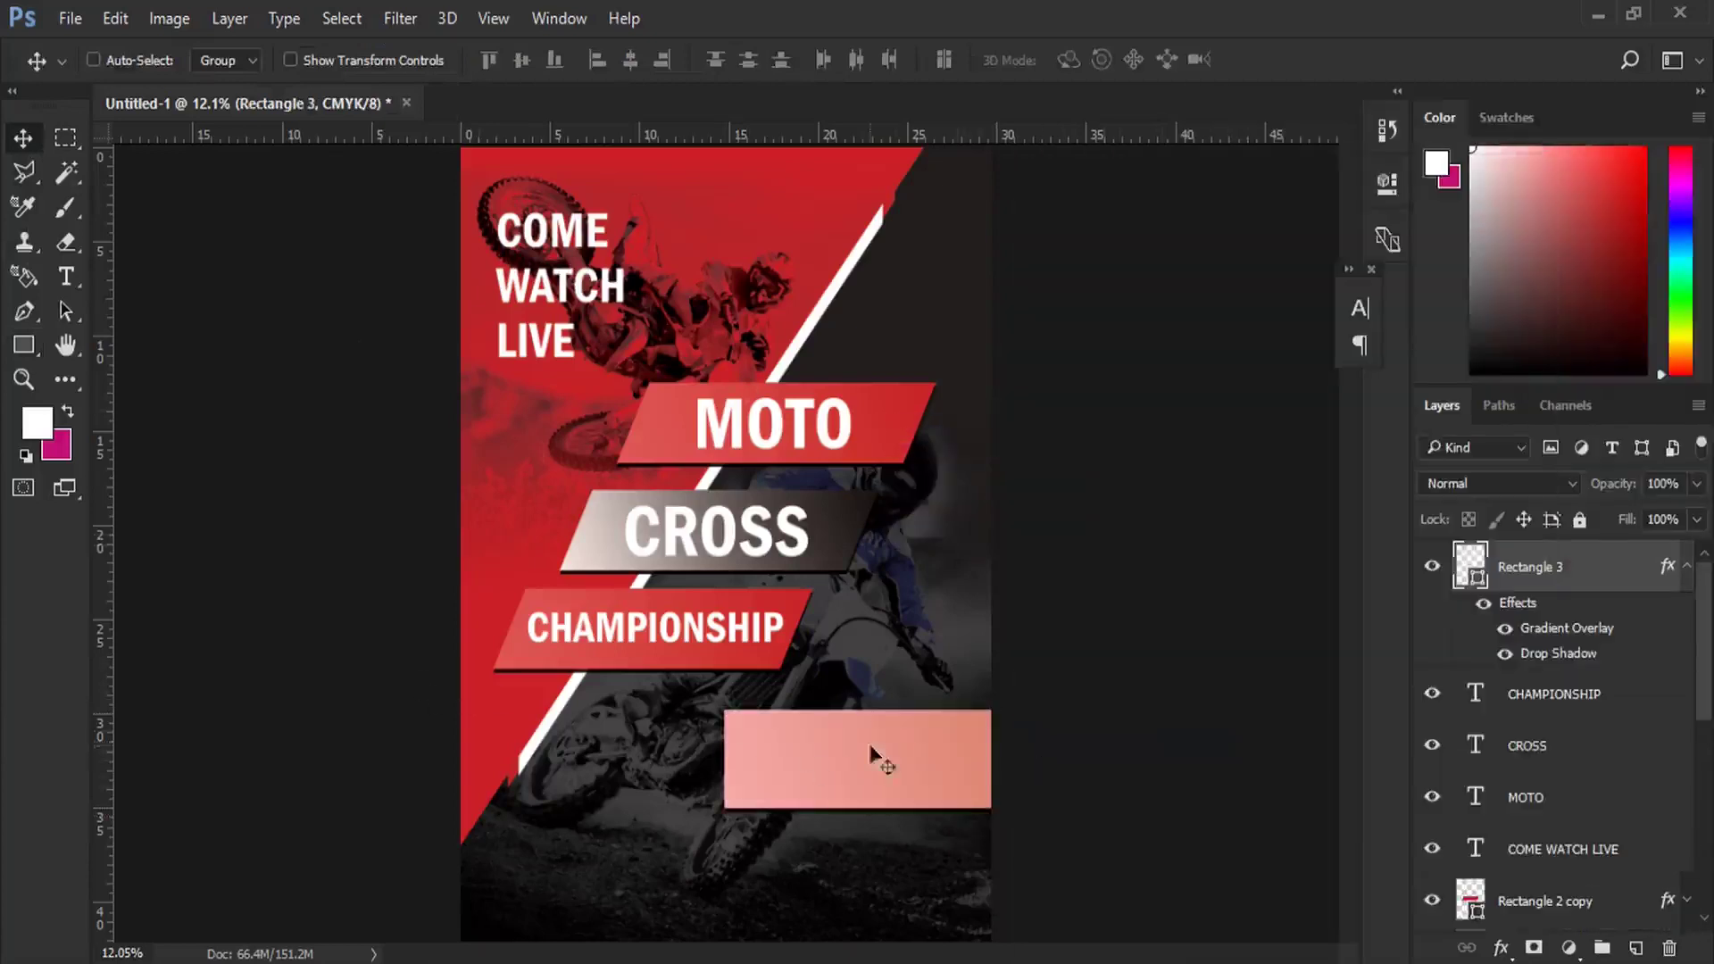
{"action": "left_click_drag", "start_coordinate": [871, 755], "coordinate": [779, 757]}
Step: Set the bar's Gradient Overlay opacity to 100%, skew it like the banners, and move it right
{"action": "double_click", "coordinate": [1558, 629]}
{"action": "left_click_drag", "start_coordinate": [1107, 149], "coordinate": [1188, 146]}
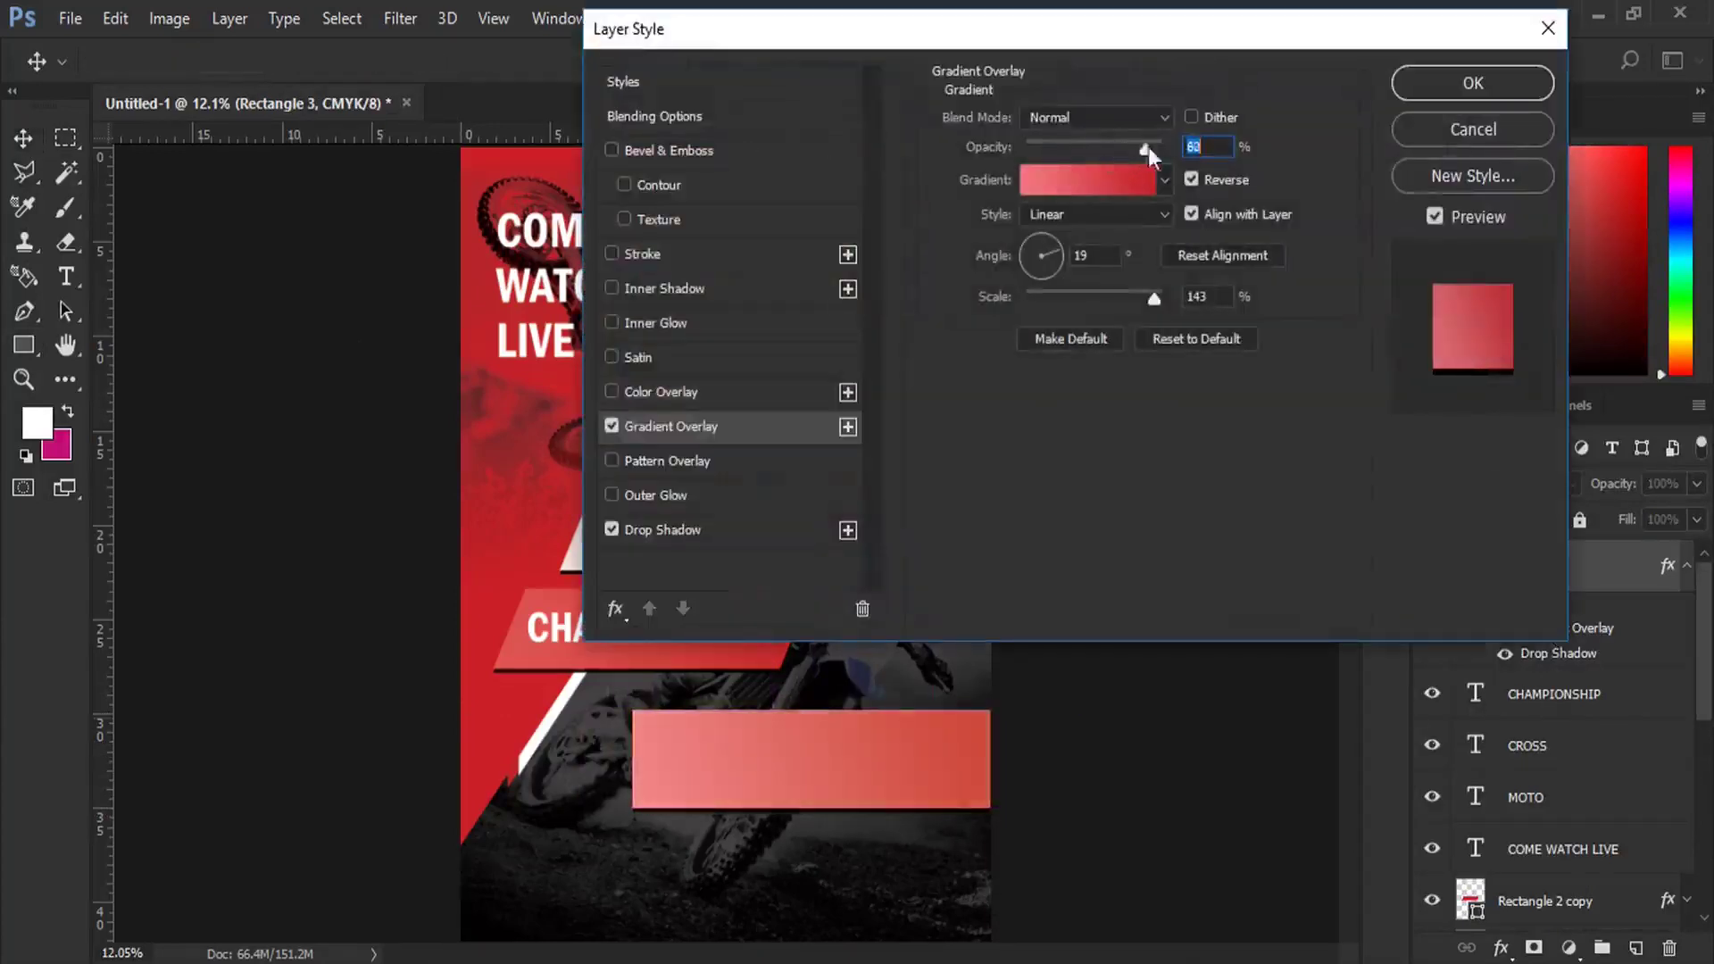
{"action": "left_click", "coordinate": [1459, 82]}
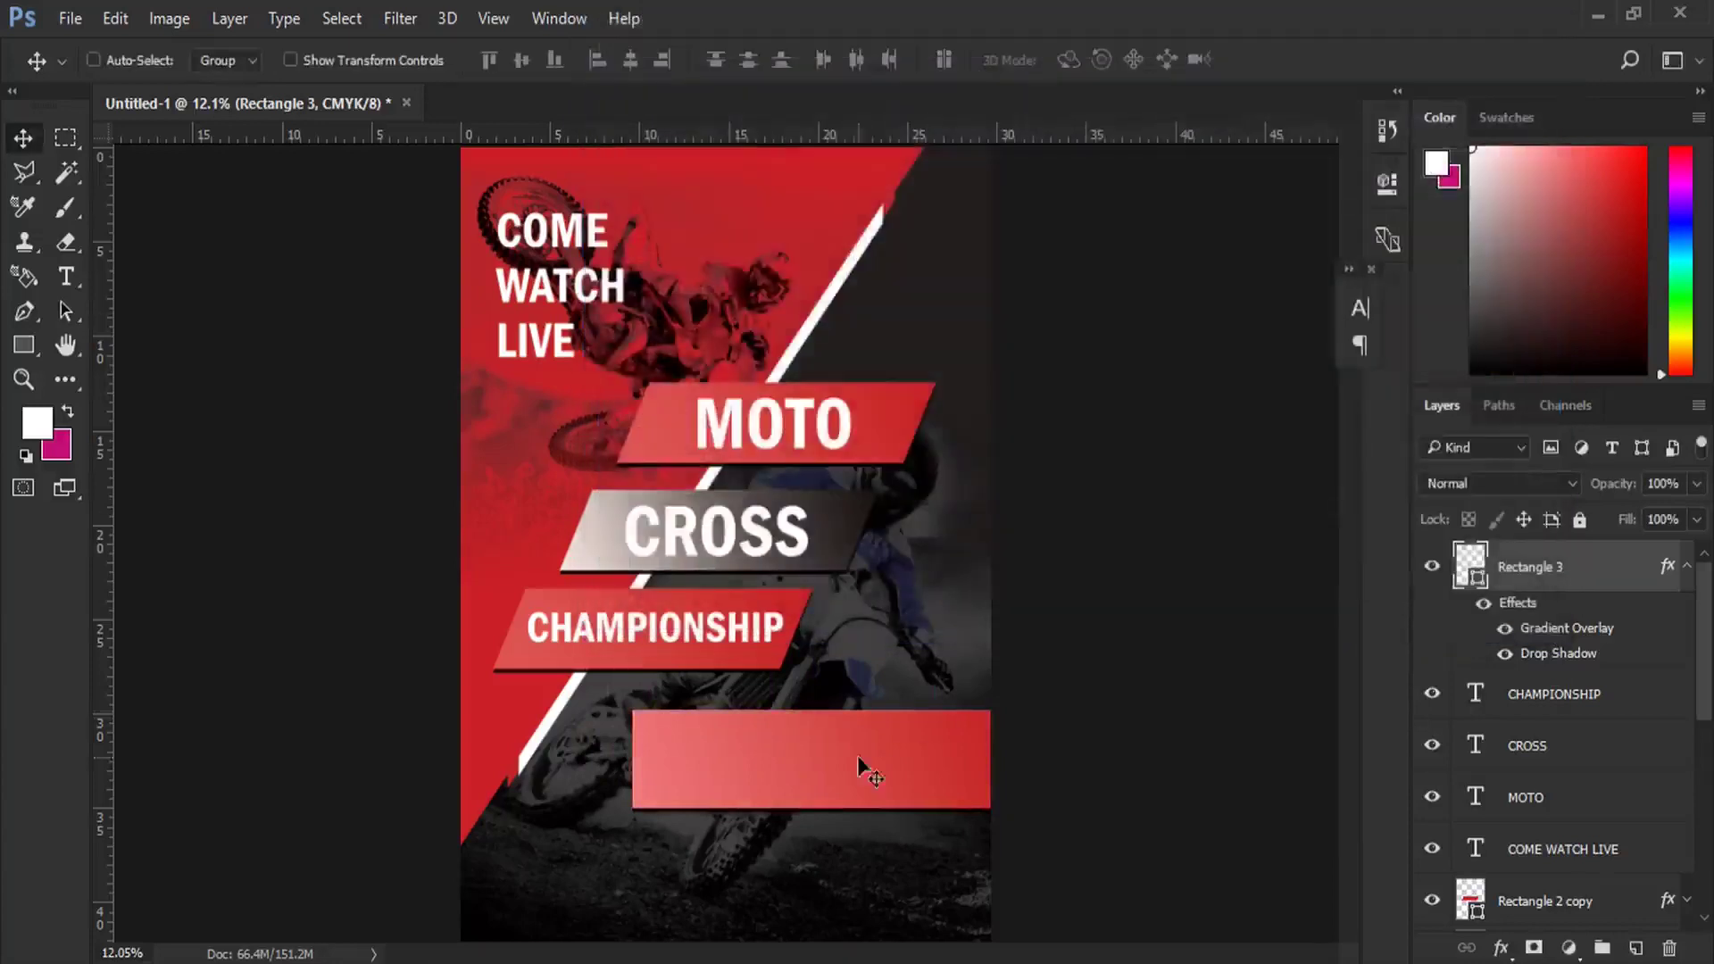
{"action": "key", "text": "ctrl+t"}
{"action": "right_click", "coordinate": [669, 732]}
{"action": "left_click", "coordinate": [714, 383]}
{"action": "left_click_drag", "start_coordinate": [633, 711], "coordinate": [699, 716]}
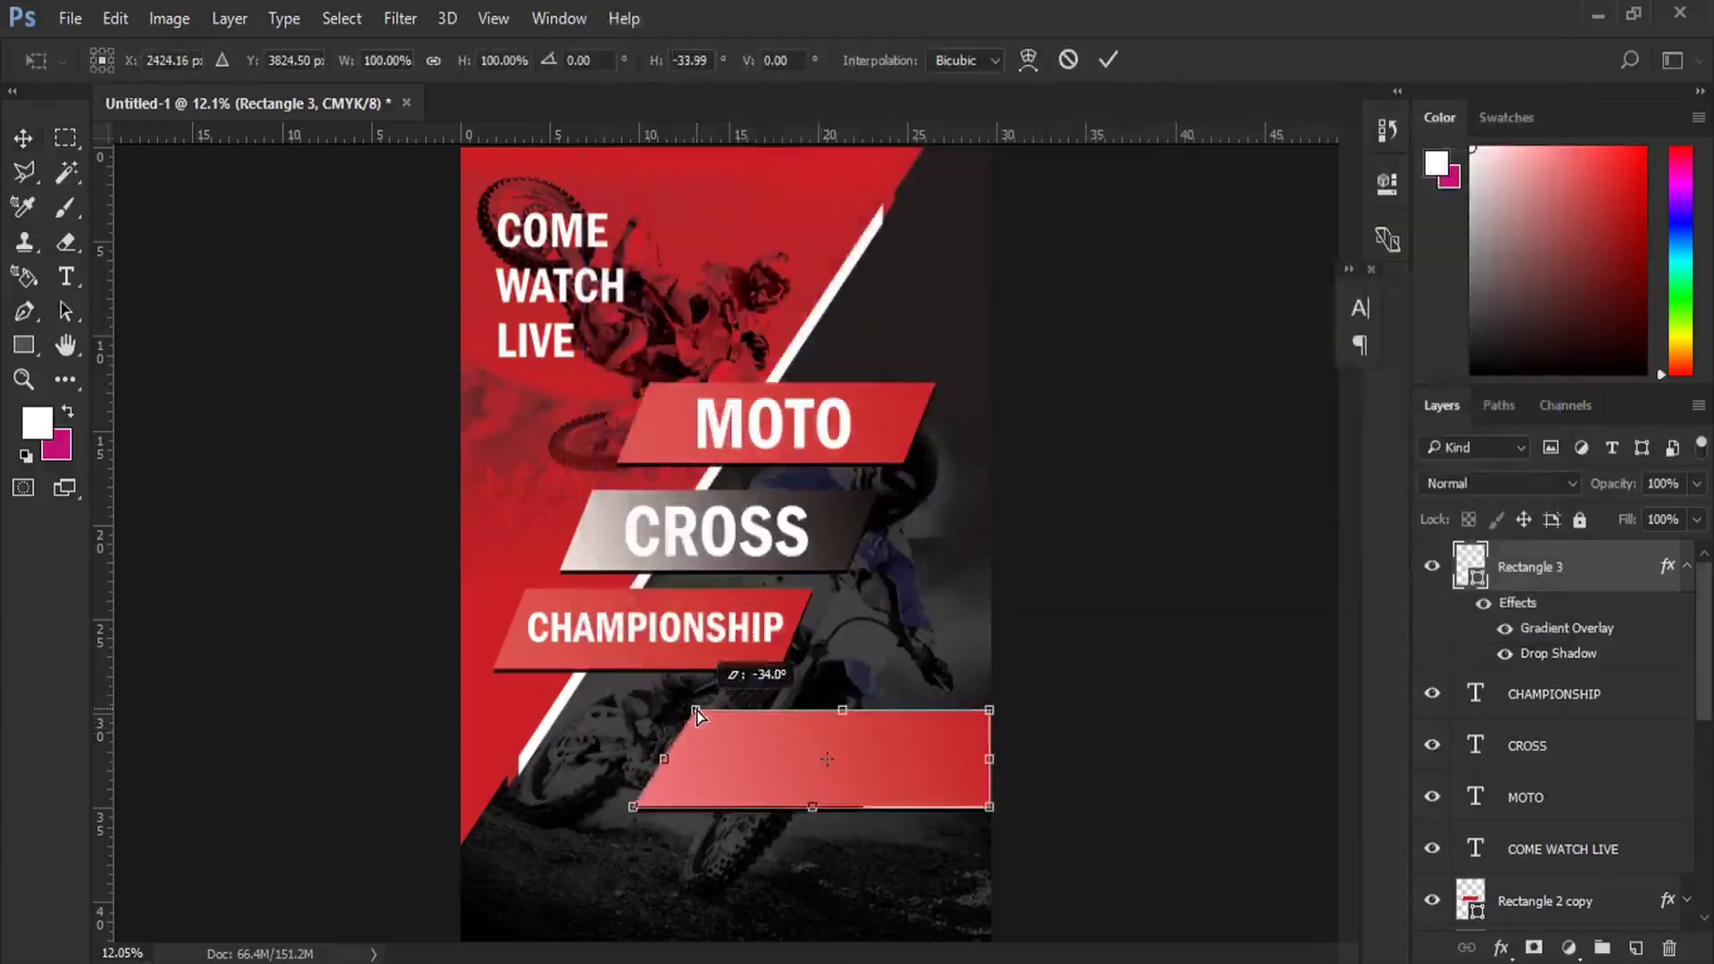
{"action": "key", "text": "Return"}
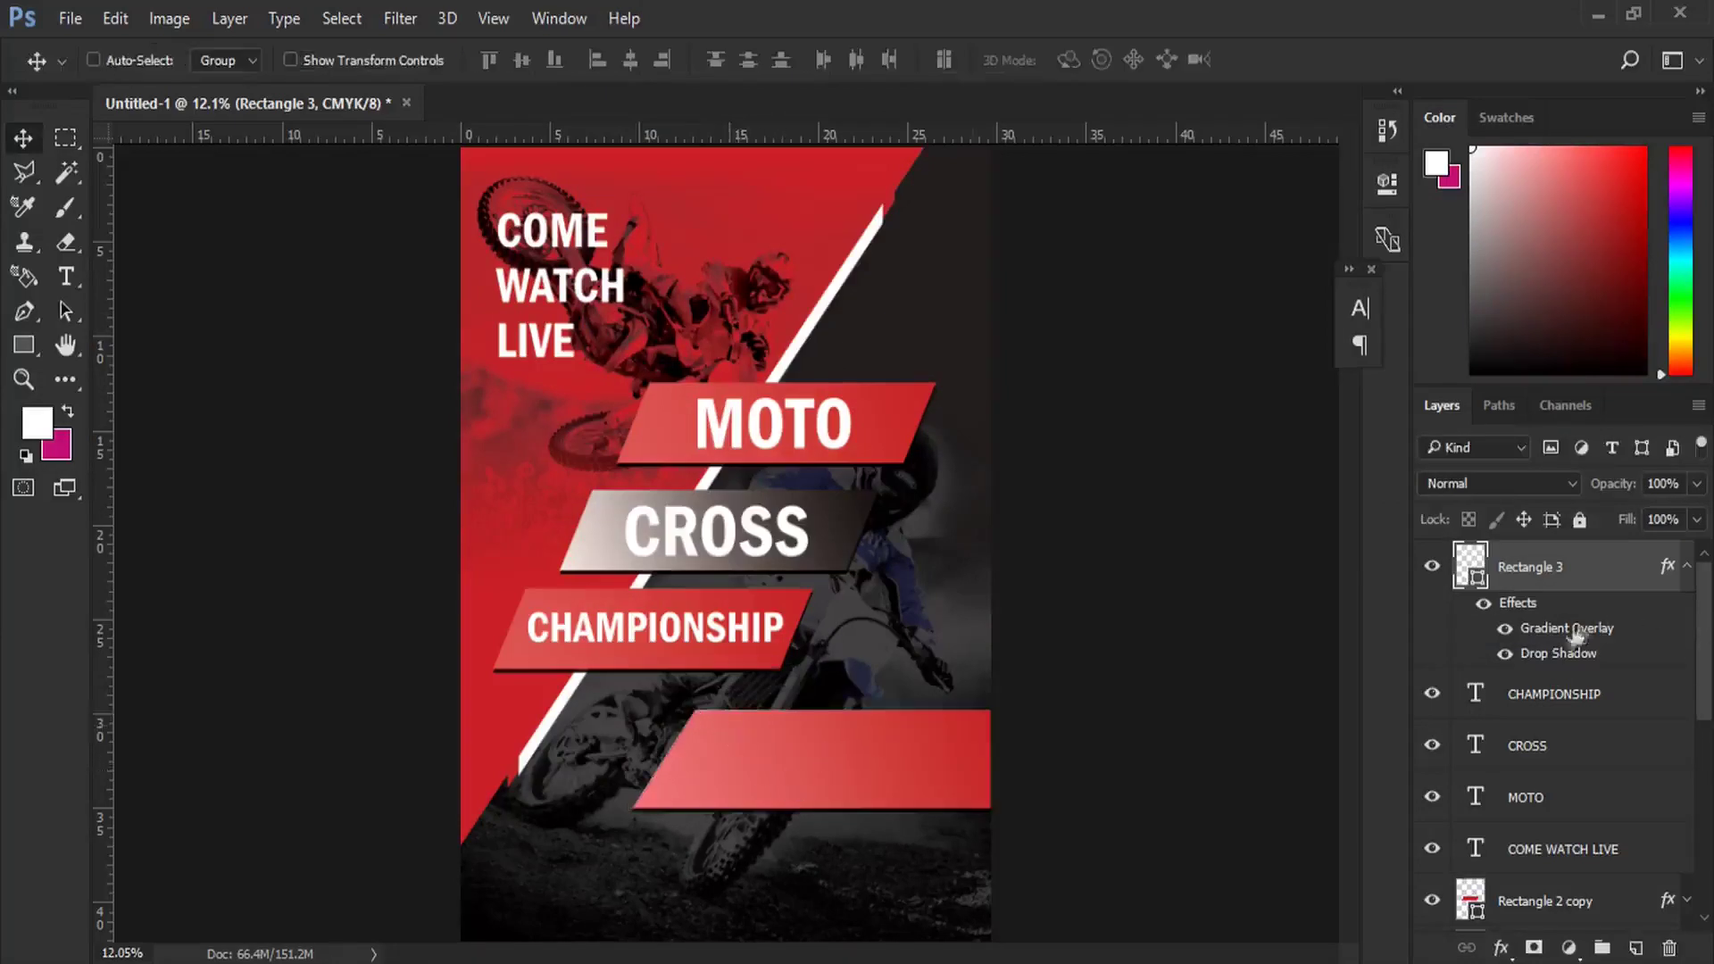
{"action": "left_click_drag", "start_coordinate": [852, 773], "coordinate": [953, 786]}
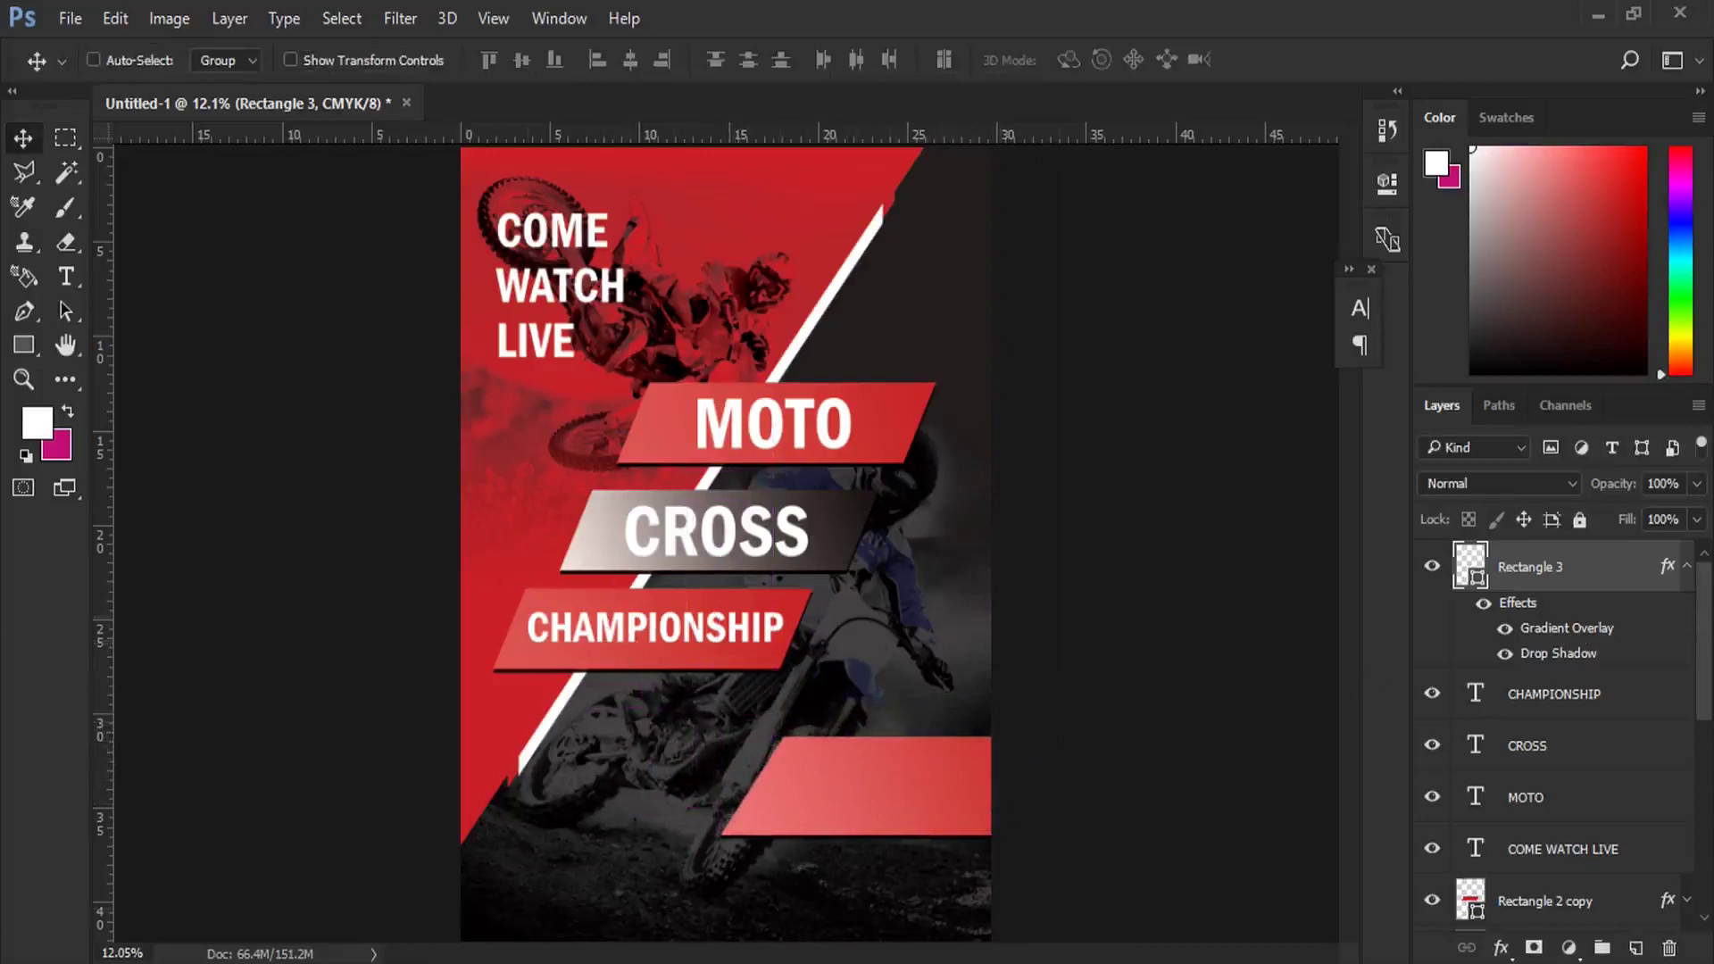
{"action": "left_click", "coordinate": [66, 277]}
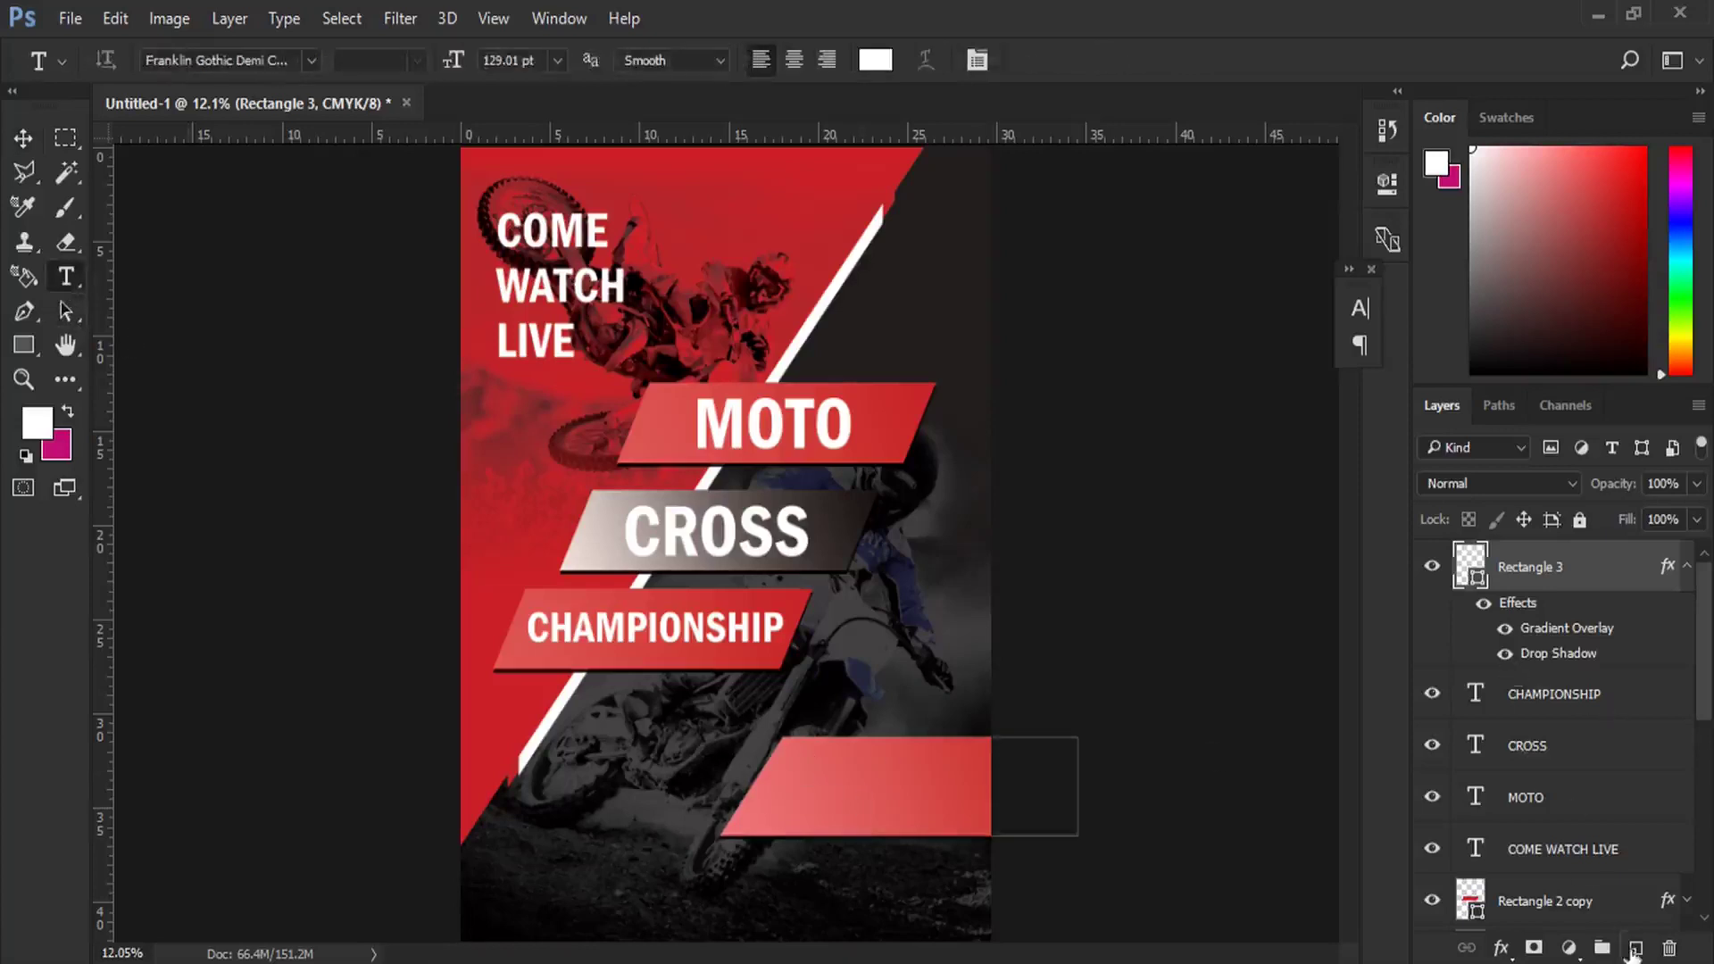
Step: Paste the Lorem Ipsum paragraph into a text box on the bottom bar at 24 pt with Auto leading
{"action": "left_click", "coordinate": [1634, 952]}
{"action": "left_click_drag", "start_coordinate": [808, 773], "coordinate": [992, 855]}
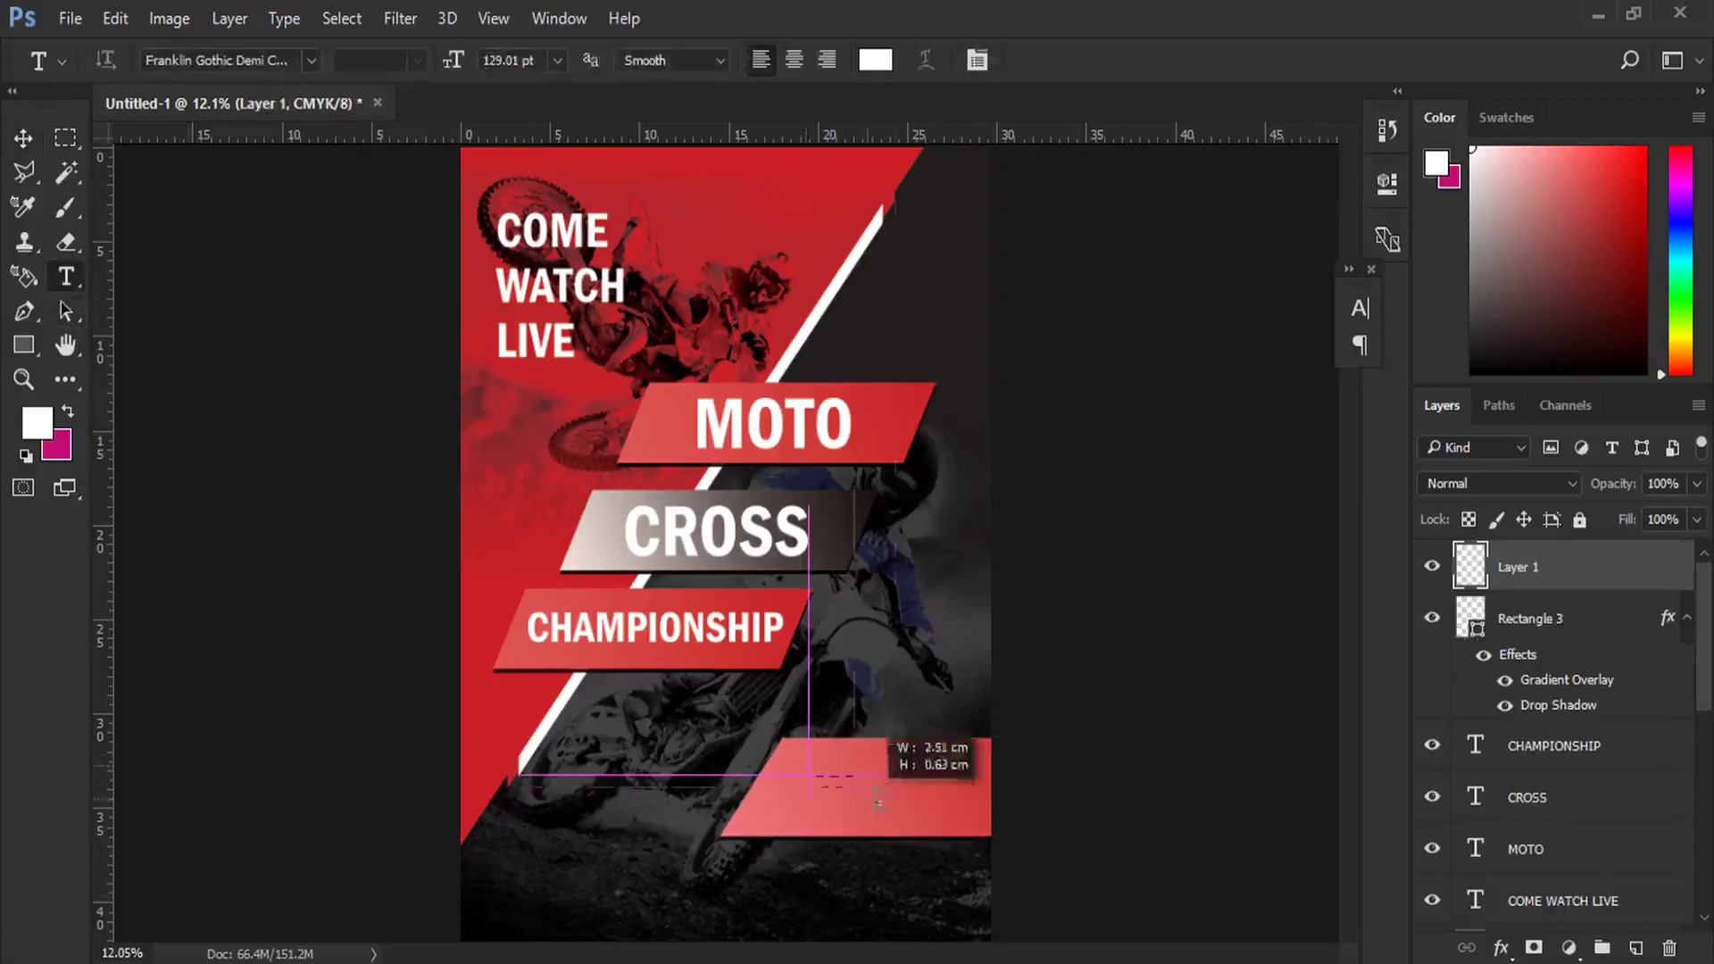
{"action": "right_click", "coordinate": [962, 810]}
{"action": "left_click", "coordinate": [1022, 362]}
{"action": "left_click", "coordinate": [559, 61]}
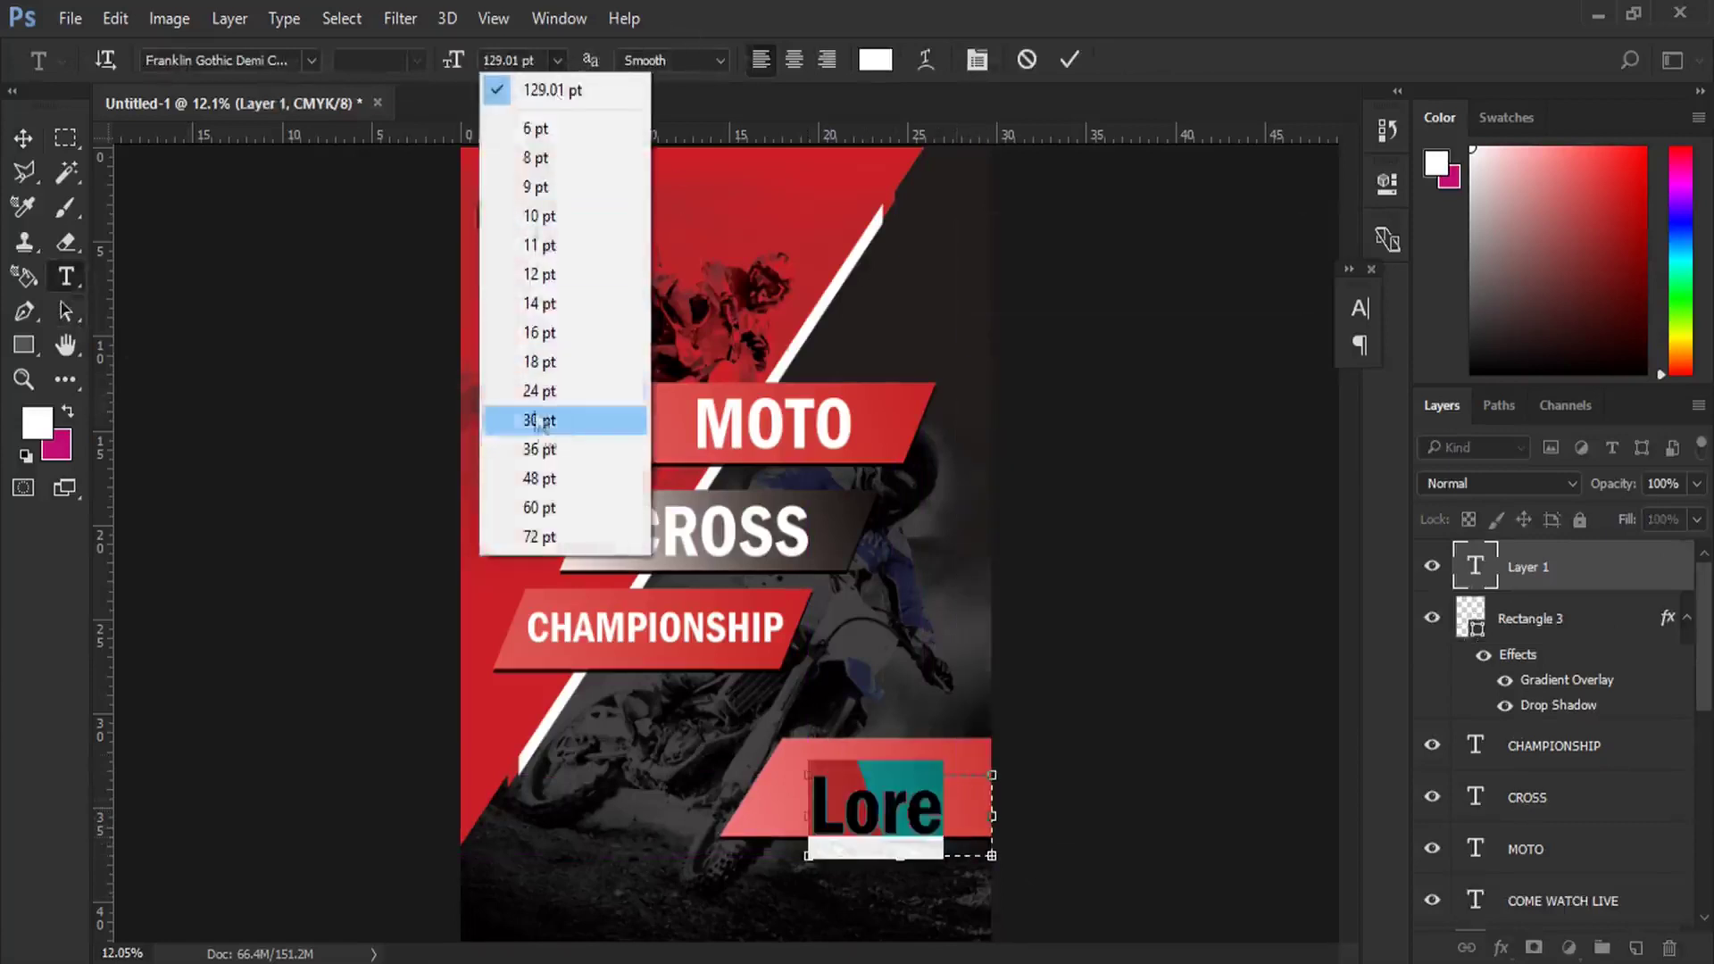
{"action": "left_click", "coordinate": [536, 421]}
{"action": "left_click", "coordinate": [978, 60]}
{"action": "left_click", "coordinate": [1312, 377]}
{"action": "left_click", "coordinate": [1257, 399]}
{"action": "left_click", "coordinate": [23, 137]}
{"action": "left_click_drag", "start_coordinate": [884, 803], "coordinate": [879, 784]}
Step: Trim the paragraph's ending lines and enlarge the body text to 29 pt
{"action": "left_click", "coordinate": [66, 277]}
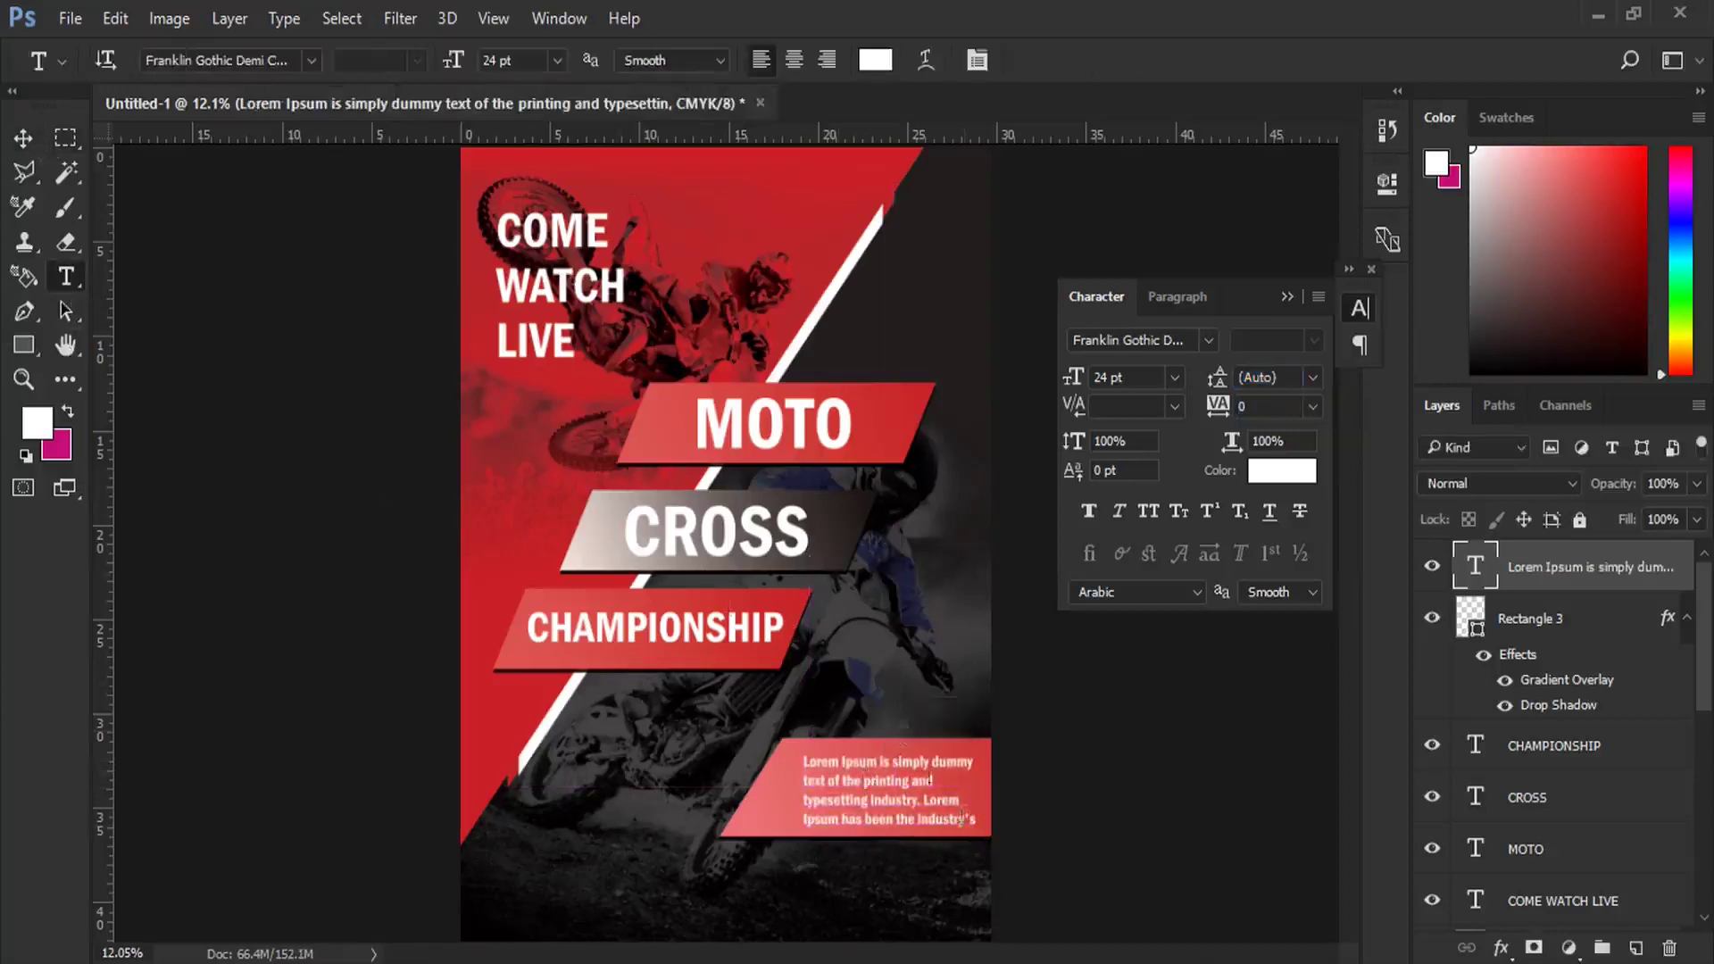
{"action": "left_click_drag", "start_coordinate": [980, 820], "coordinate": [807, 799]}
{"action": "type", "text": "standard dummy text ever since the 1500s."}
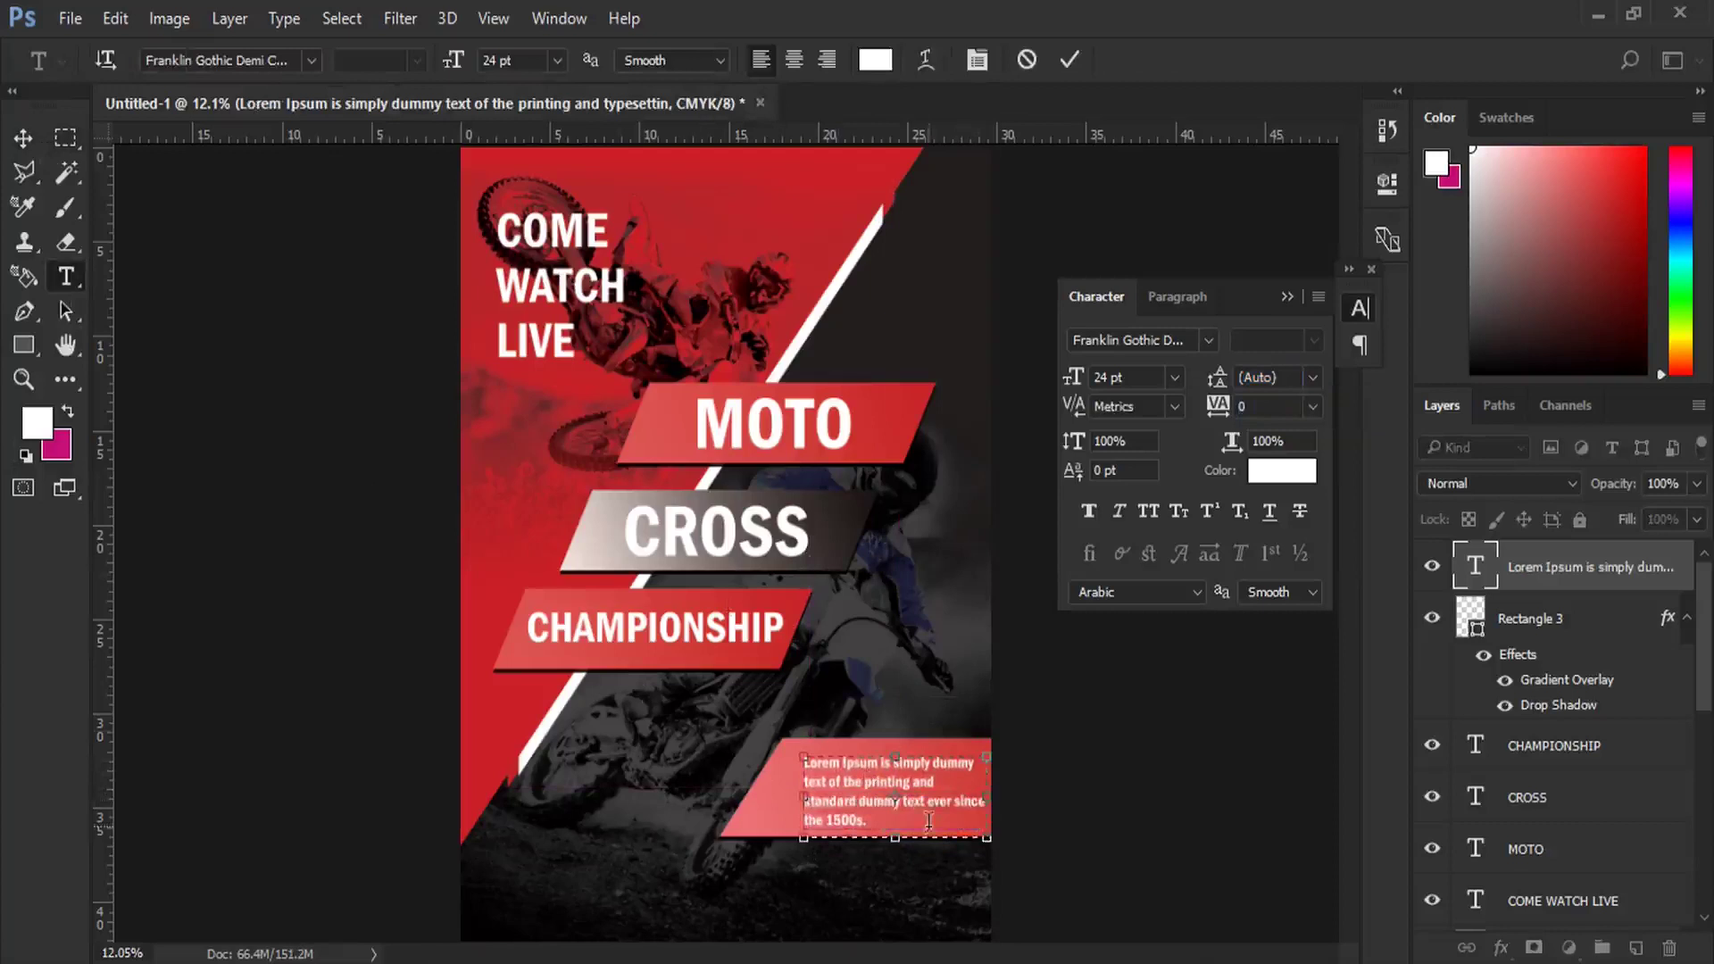
{"action": "left_click_drag", "start_coordinate": [982, 801], "coordinate": [749, 797]}
{"action": "key", "text": "BackSpace"}
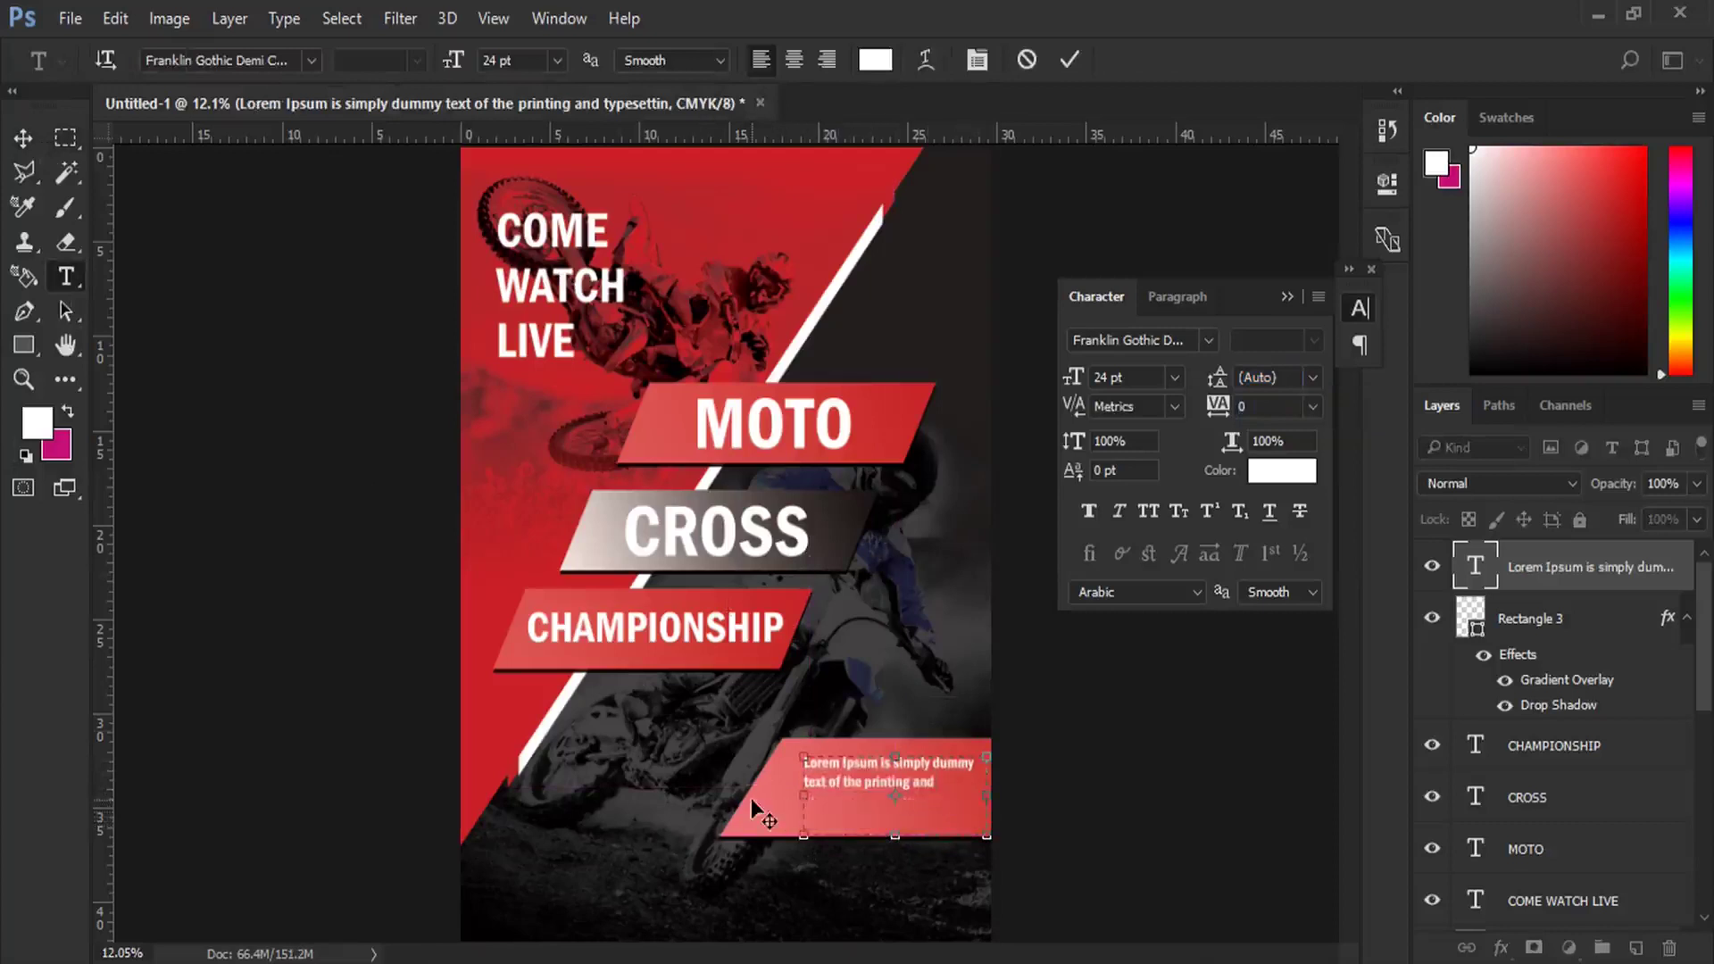
{"action": "key", "text": "ctrl+a"}
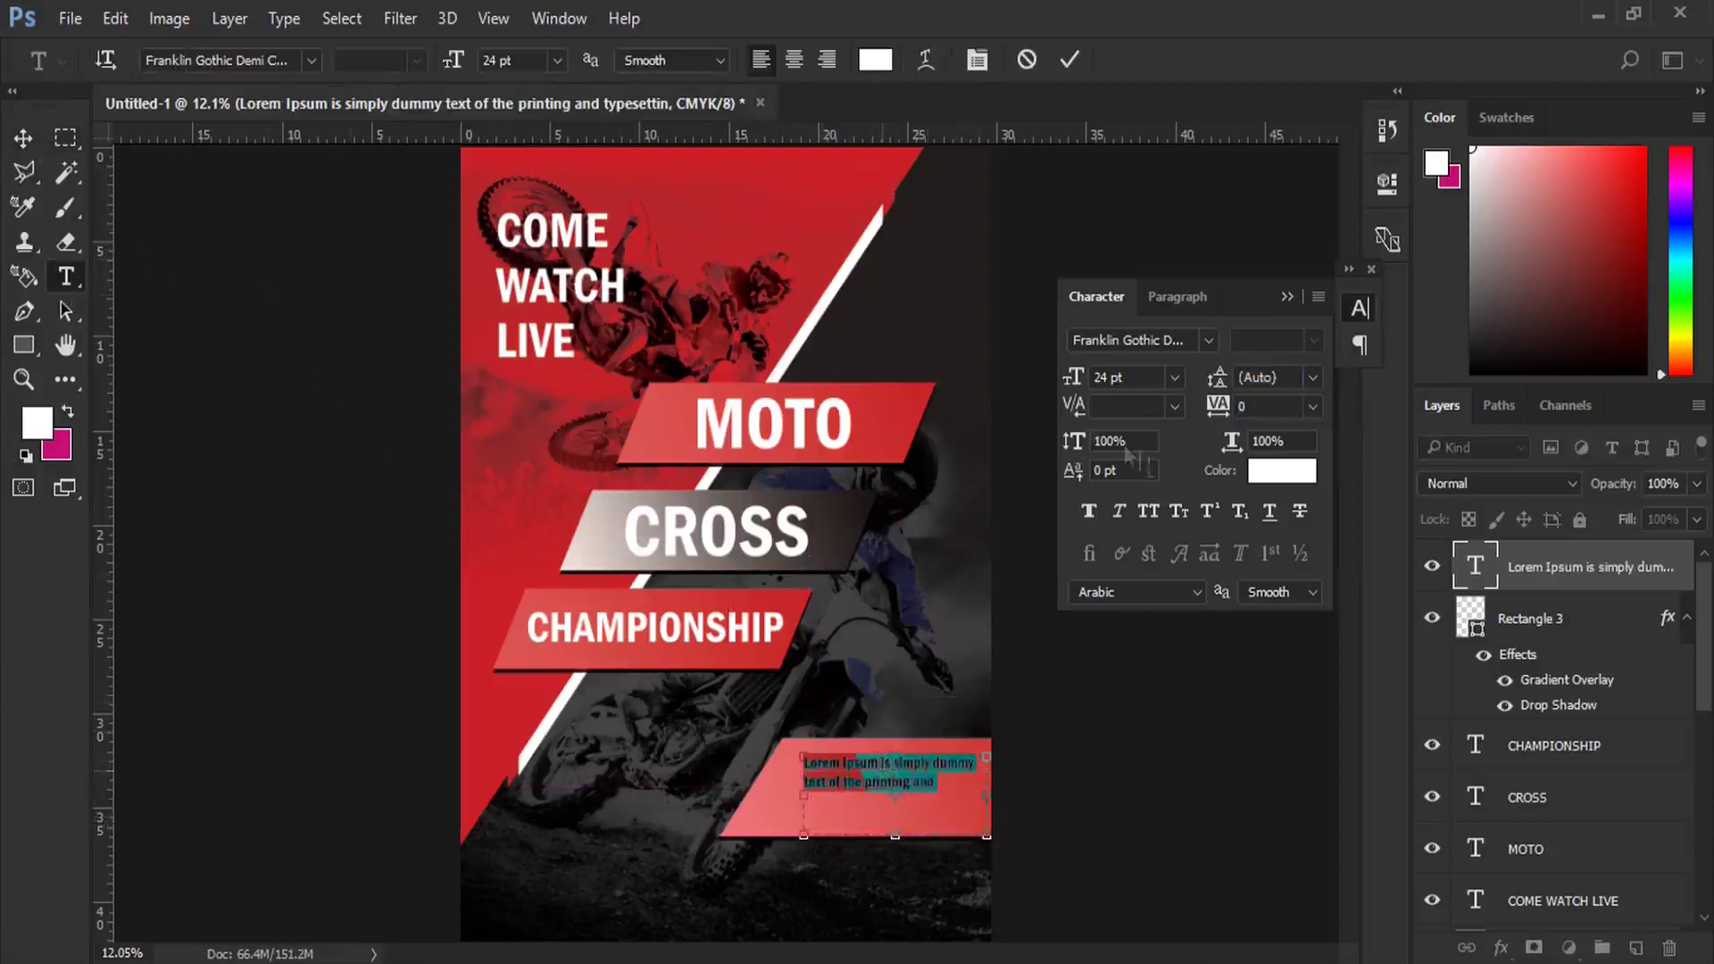
{"action": "left_click_drag", "start_coordinate": [1076, 384], "coordinate": [1083, 388]}
{"action": "left_click", "coordinate": [23, 138]}
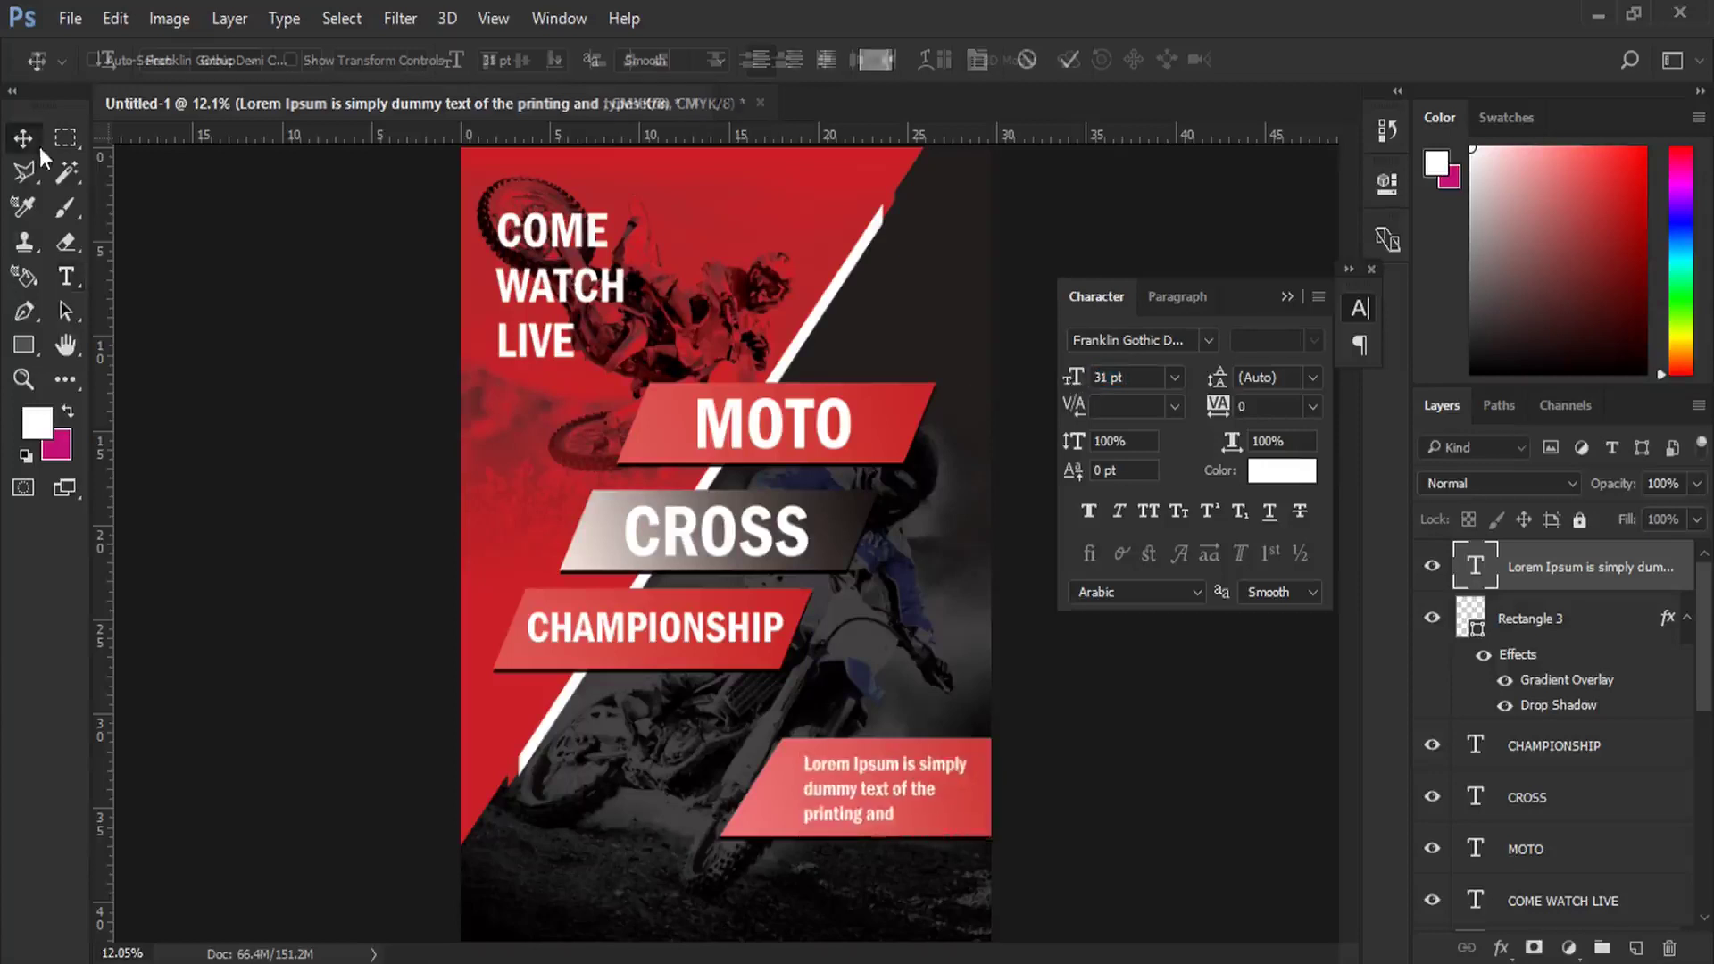
Step: Right-align the body paragraph and commit the text edit
{"action": "left_click", "coordinate": [66, 277]}
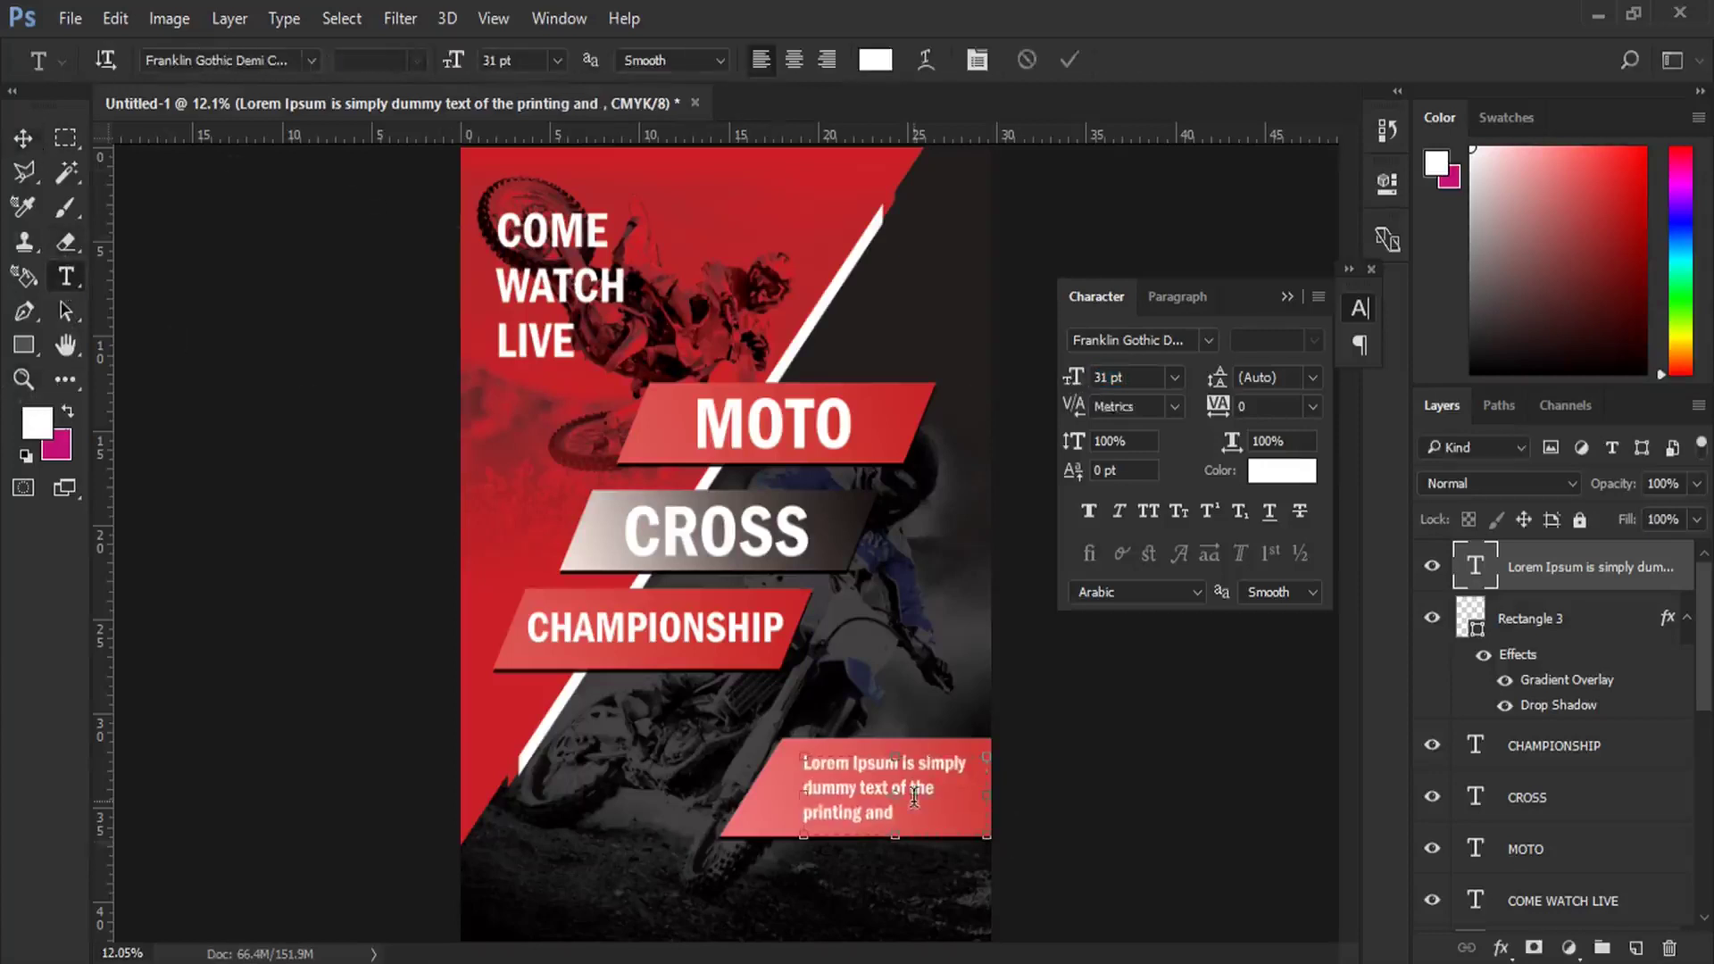
{"action": "left_click_drag", "start_coordinate": [803, 761], "coordinate": [895, 817]}
{"action": "left_click", "coordinate": [1182, 296]}
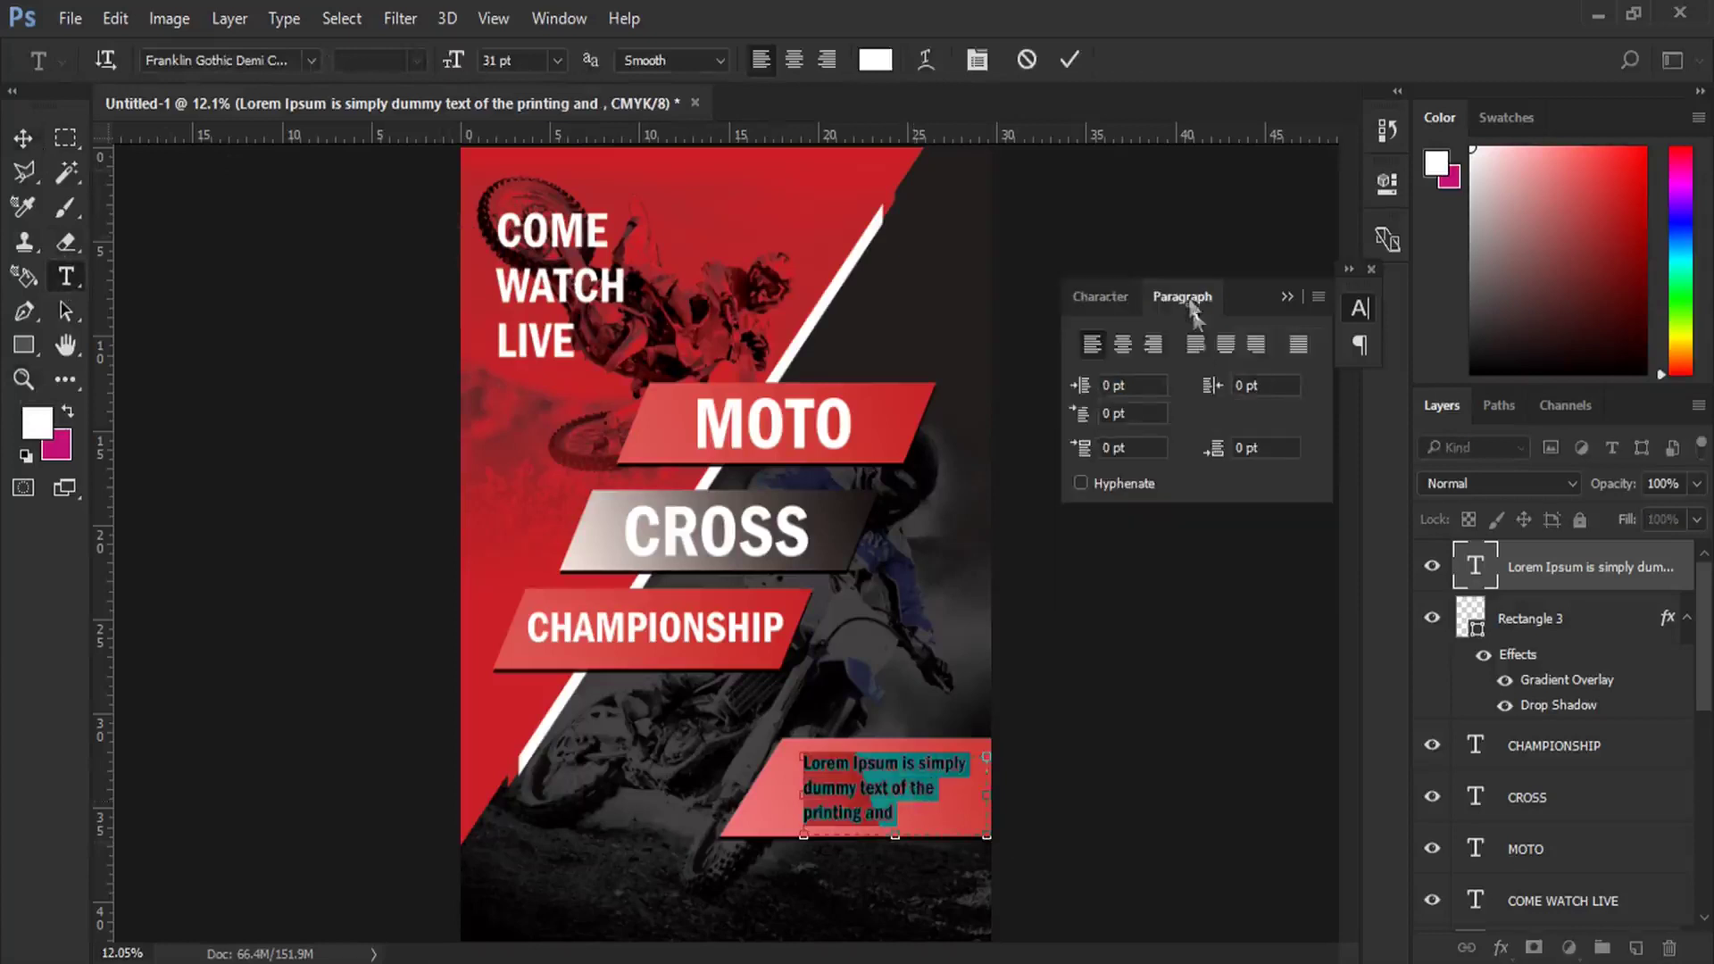
{"action": "left_click", "coordinate": [1152, 345]}
{"action": "left_click", "coordinate": [25, 138]}
{"action": "key", "text": "shift+Left"}
{"action": "key", "text": "shift+Left"}
{"action": "key", "text": "shift+Left"}
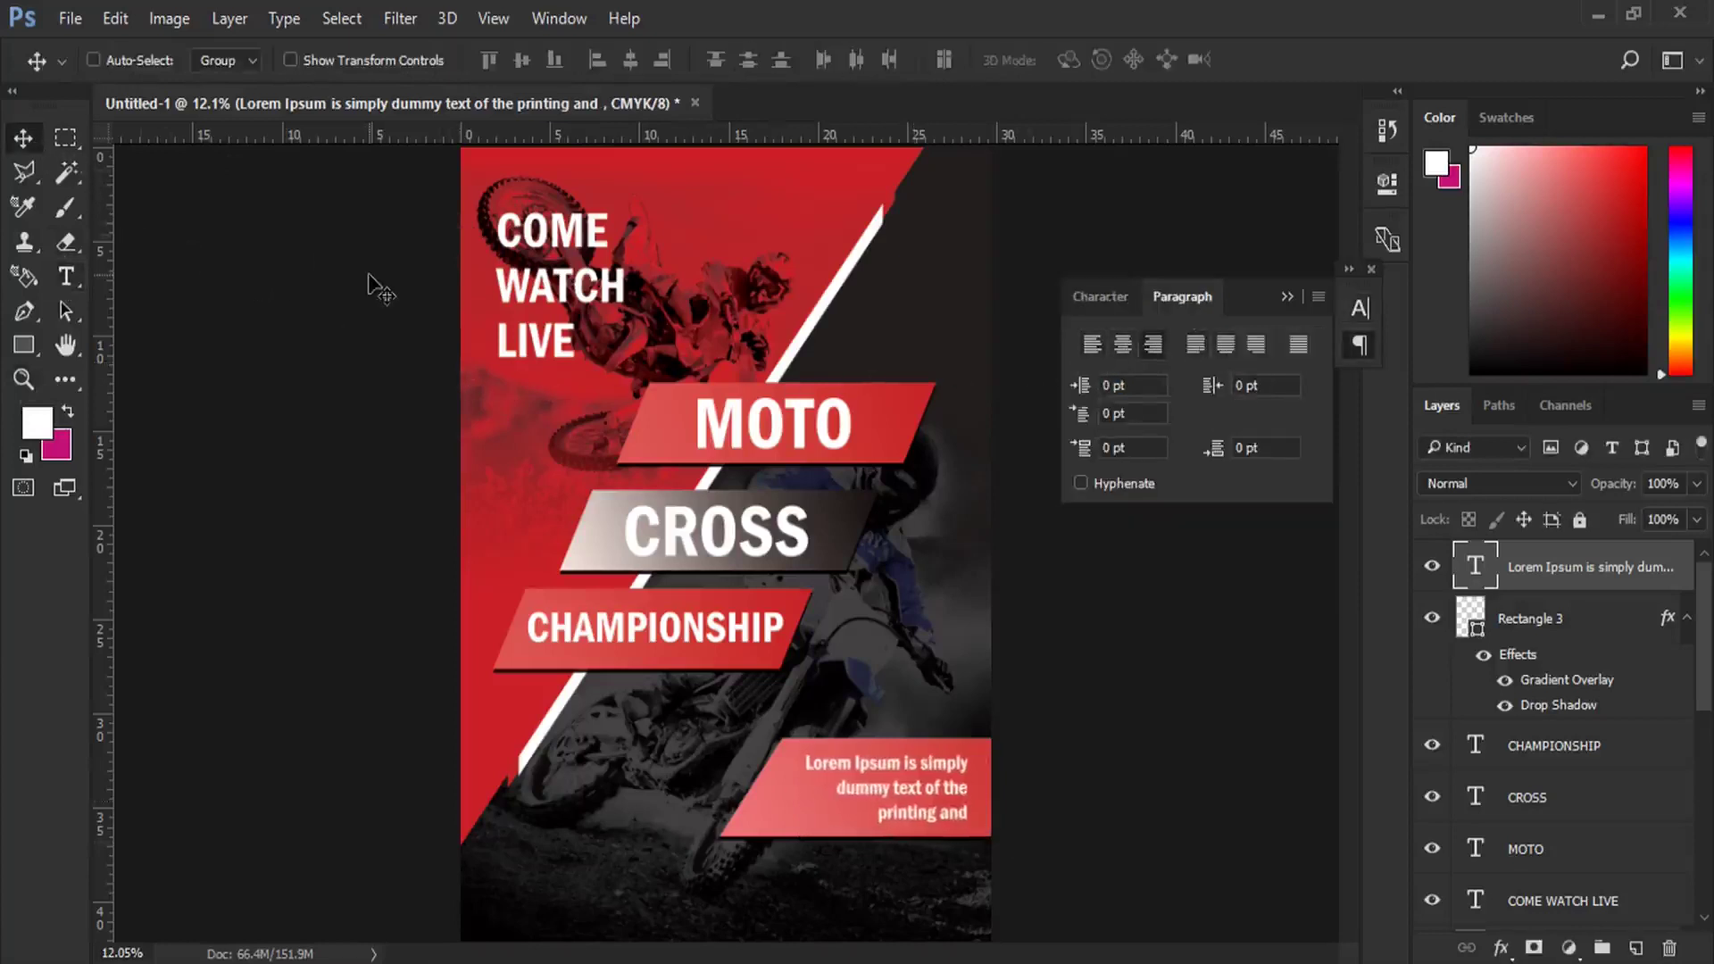
{"action": "right_click", "coordinate": [819, 430]}
Step: Shift the MOTO CROSS CHAMPIONSHIP banners, COME WATCH LIVE, and the lower red banner upward
{"action": "left_click", "coordinate": [871, 432]}
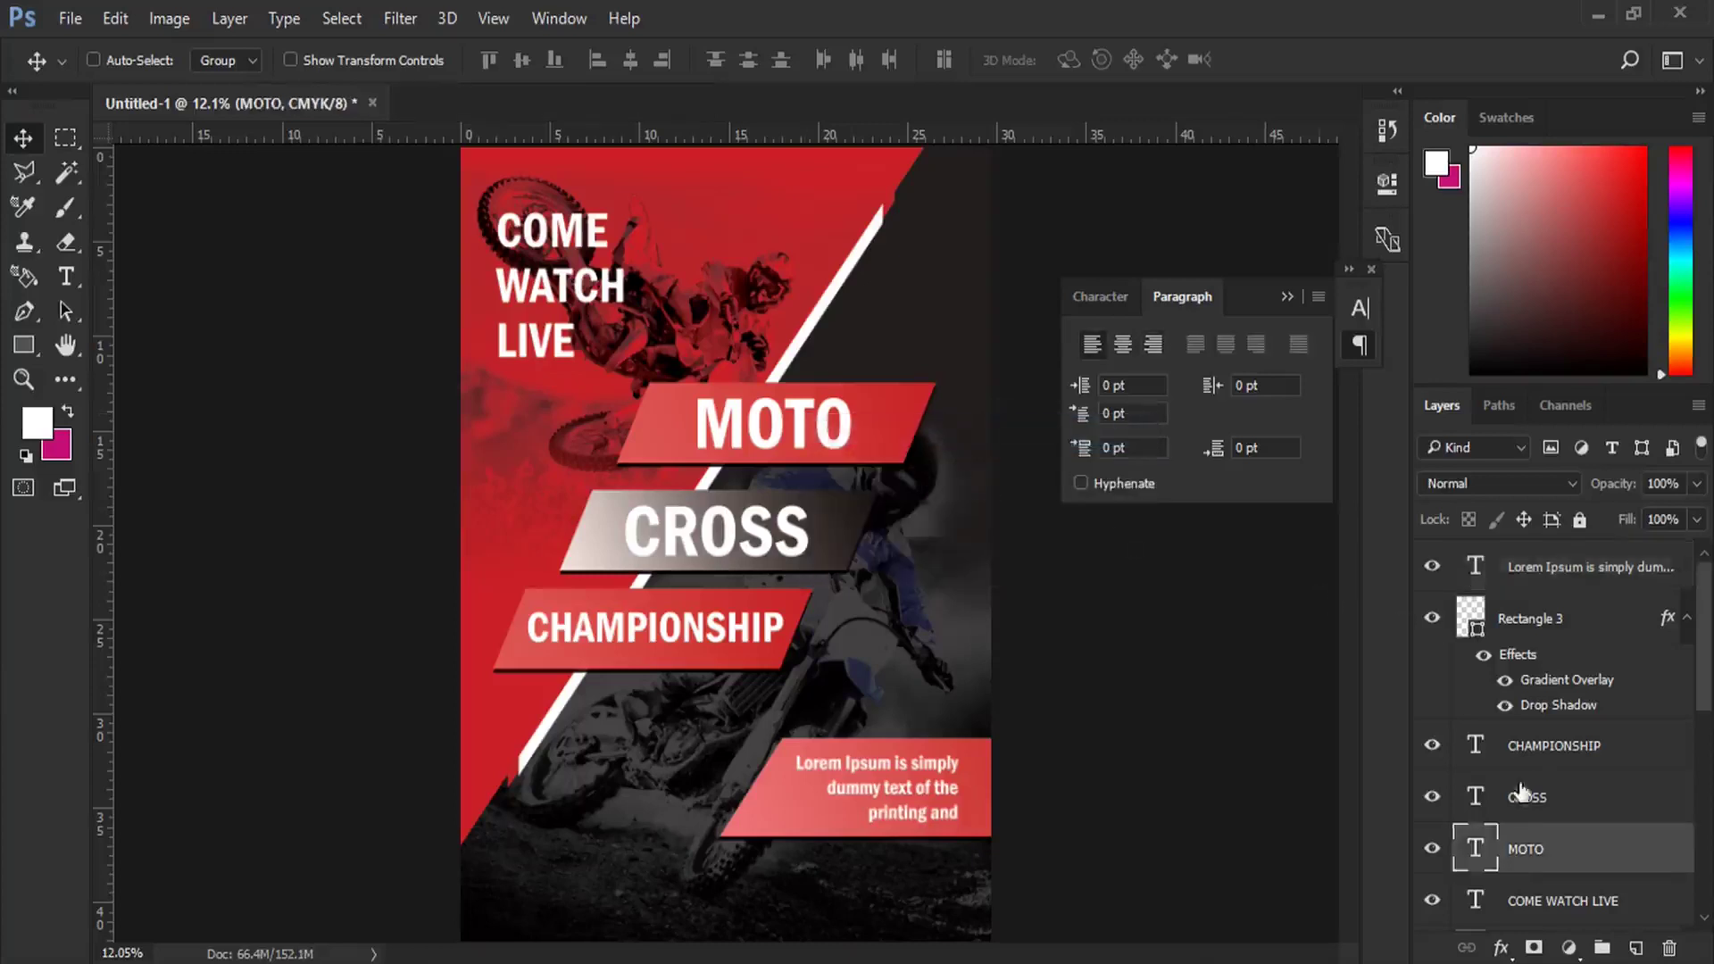
{"action": "scroll", "coordinate": [1522, 793], "scroll_direction": "down", "scroll_amount": 3}
{"action": "left_click", "coordinate": [1537, 645], "text": "ctrl"}
{"action": "left_click", "coordinate": [1537, 607], "text": "ctrl"}
{"action": "left_click", "coordinate": [1540, 797], "text": "ctrl"}
{"action": "left_click", "coordinate": [1541, 848], "text": "ctrl"}
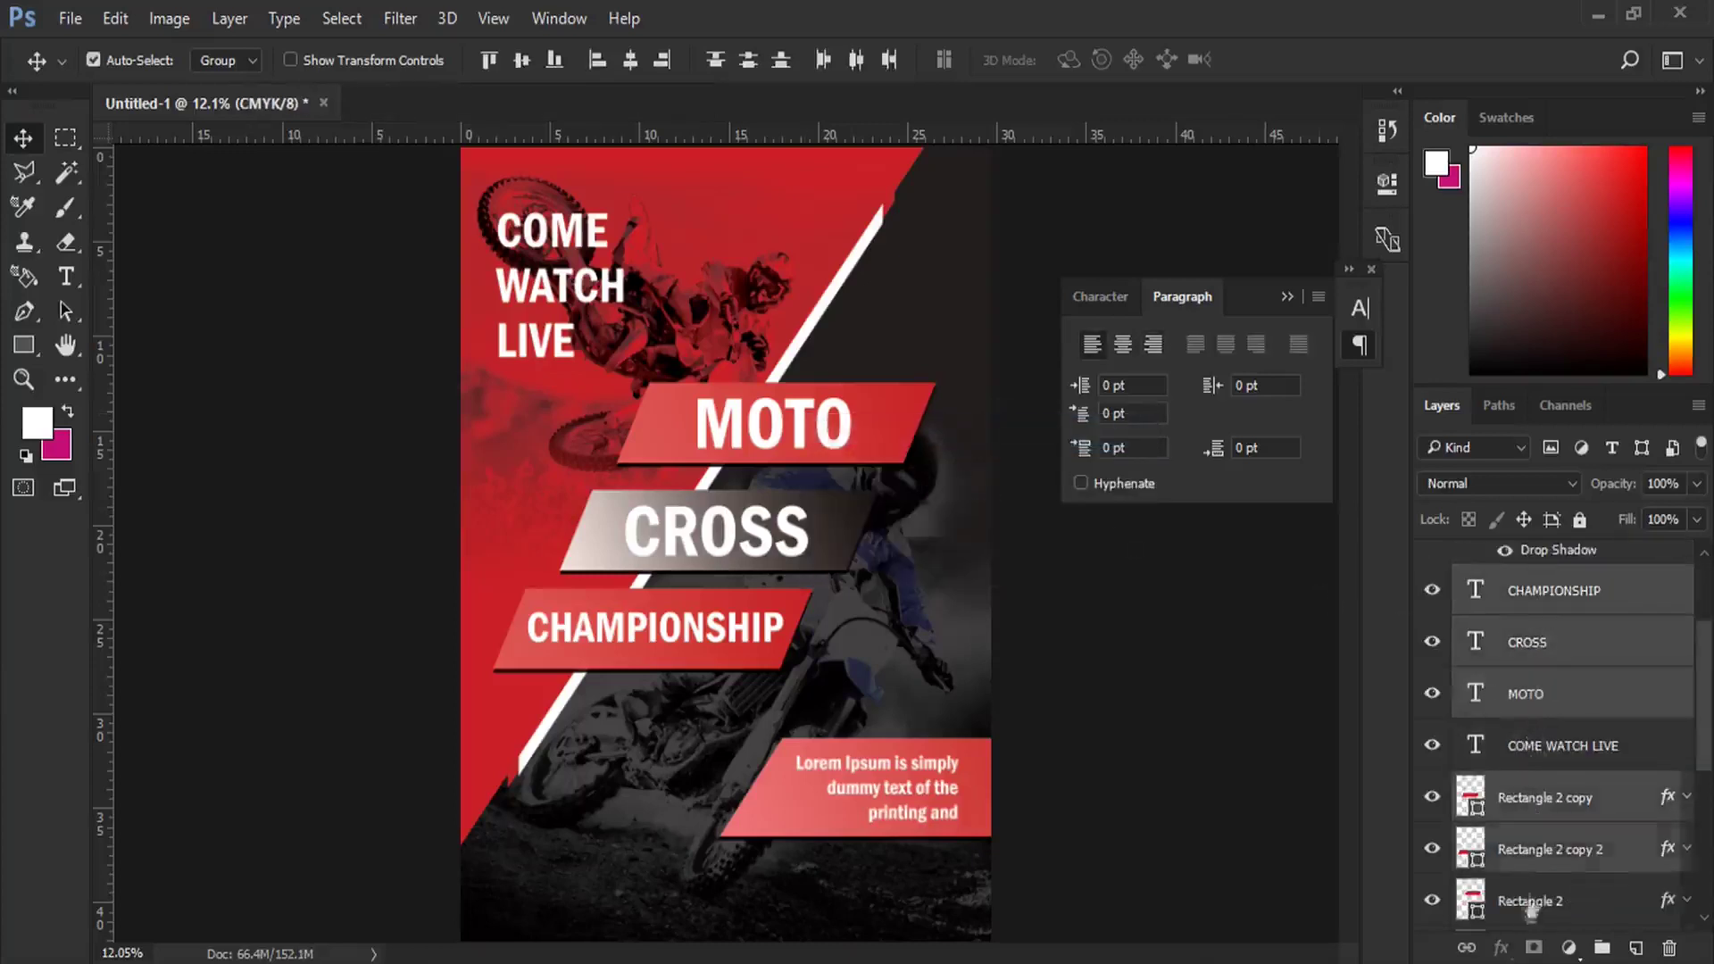
{"action": "left_click", "coordinate": [1531, 900], "text": "ctrl"}
{"action": "left_click_drag", "start_coordinate": [843, 439], "coordinate": [876, 373]}
{"action": "left_click_drag", "start_coordinate": [585, 307], "coordinate": [582, 272]}
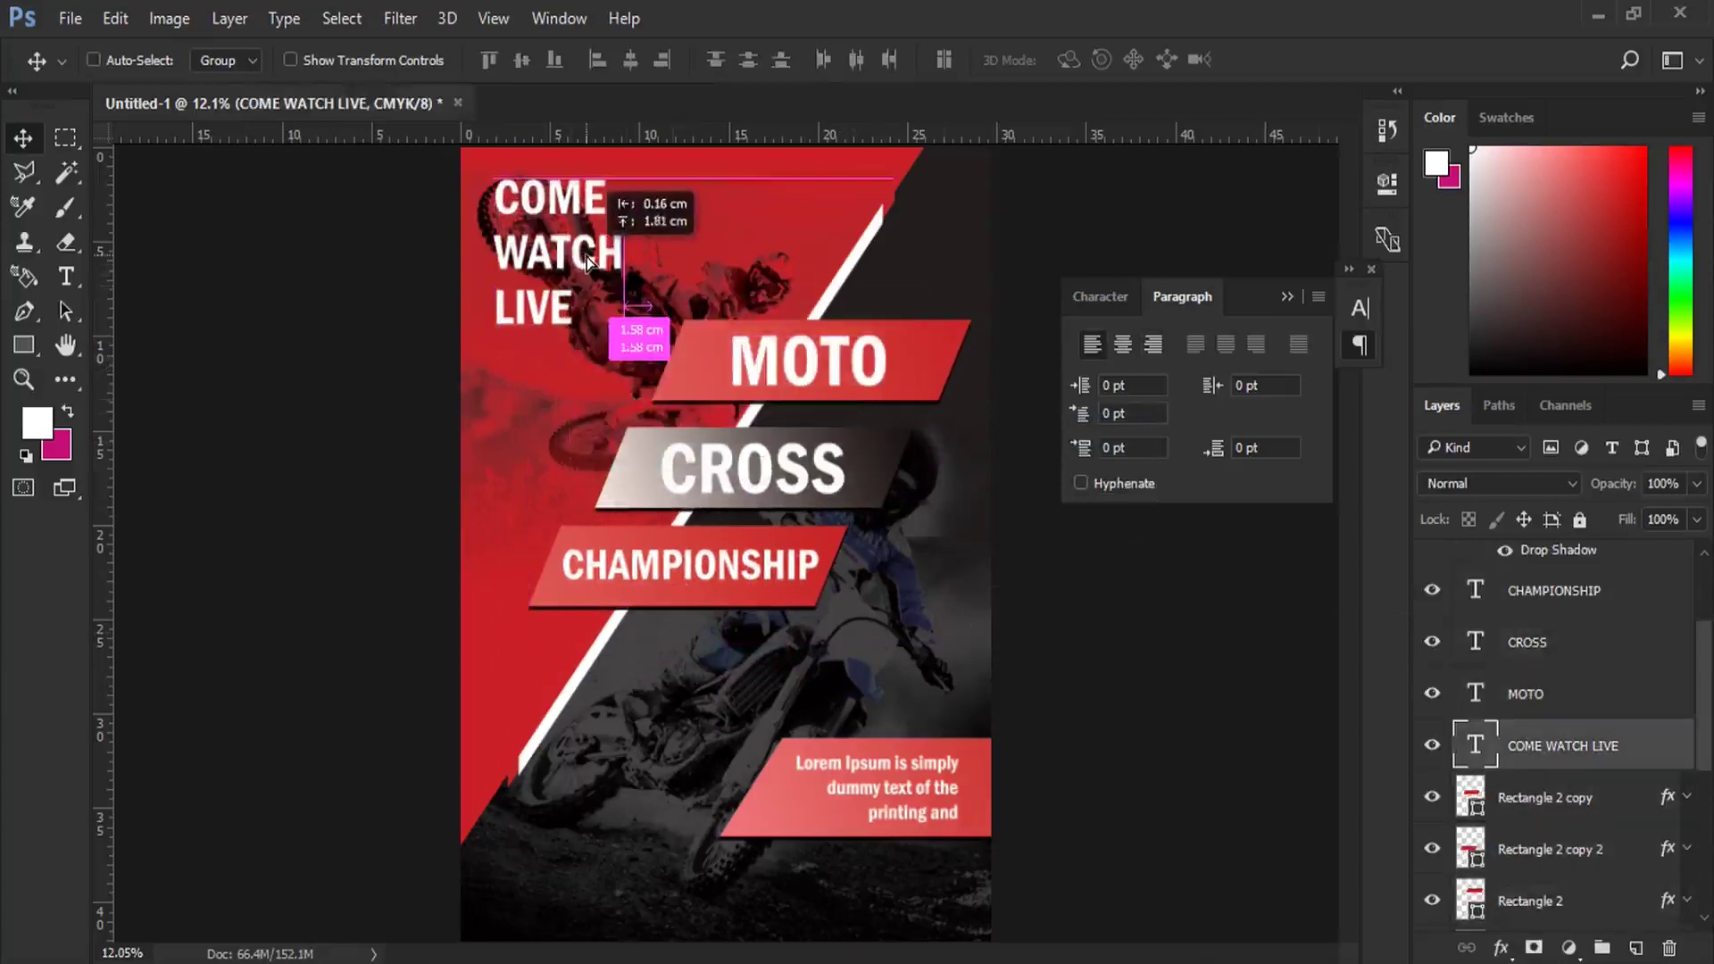
{"action": "left_click", "coordinate": [896, 759], "text": "ctrl"}
{"action": "left_click", "coordinate": [1530, 617], "text": "ctrl"}
{"action": "mouse_move", "coordinate": [898, 790]}
{"action": "left_mouse_down"}
{"action": "mouse_move", "coordinate": [898, 725]}
{"action": "mouse_move", "coordinate": [904, 737]}
{"action": "left_mouse_up"}
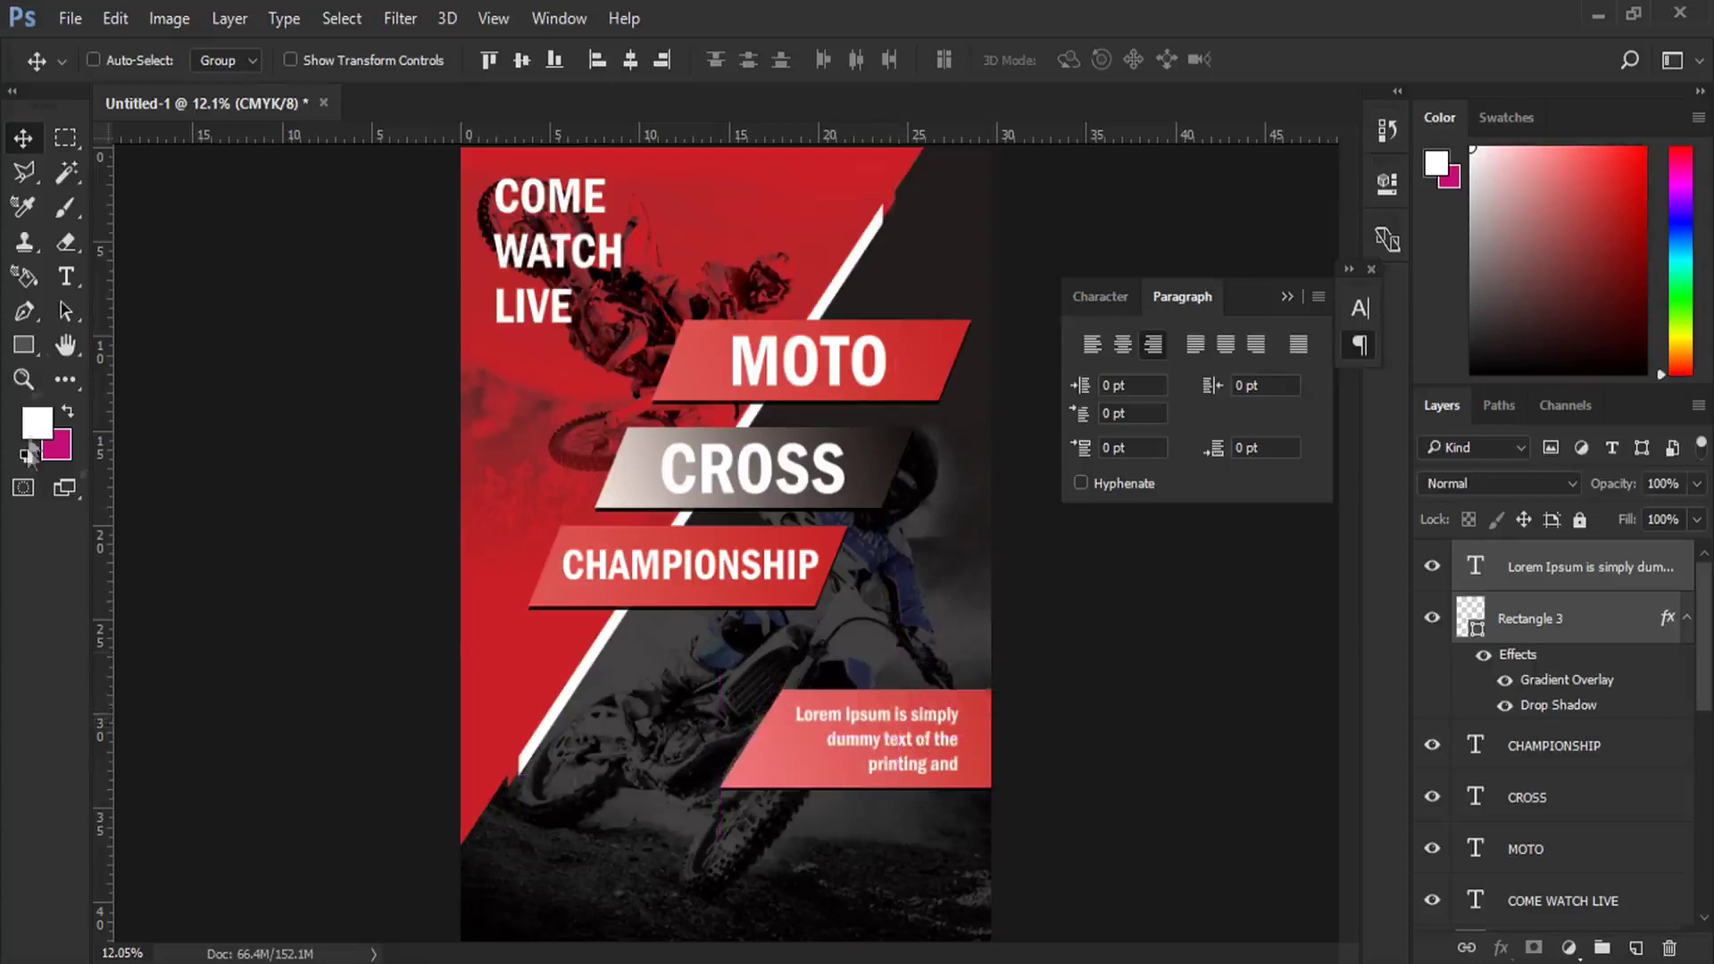
Step: Type the two-line date '20-22 AUGUST 2017' at 57 pt beside the lower banner
{"action": "key", "text": "t"}
{"action": "left_click", "coordinate": [626, 750]}
{"action": "type", "text": "2022"}
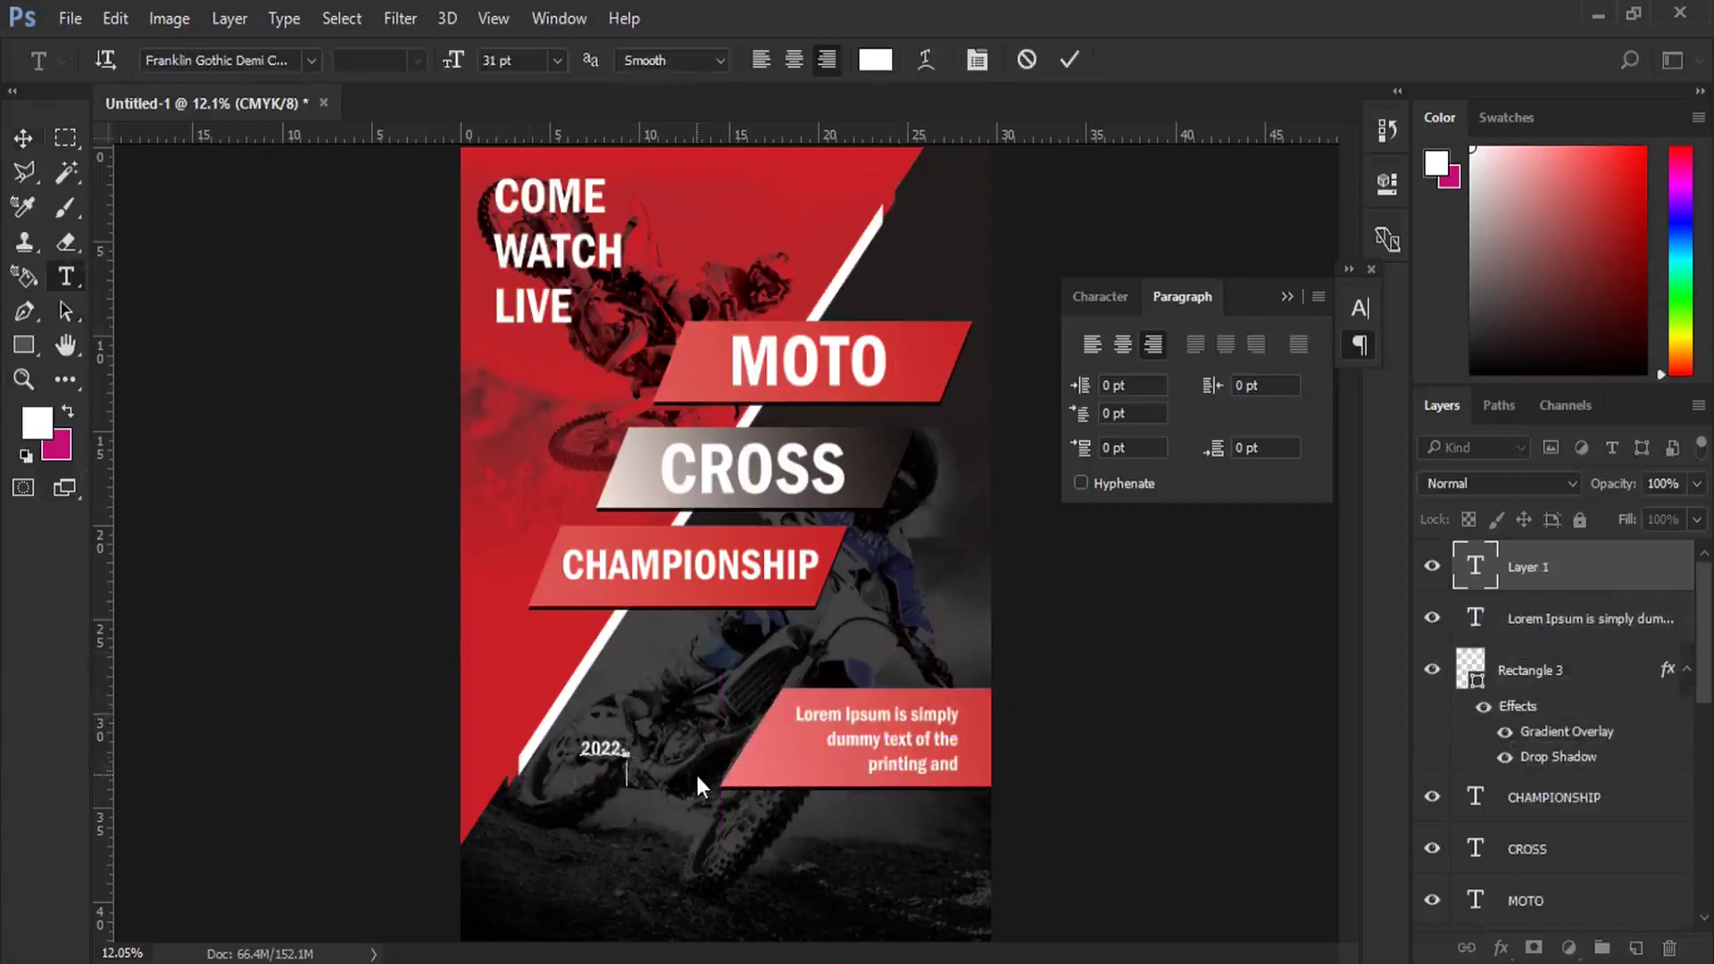
{"action": "type", "text": "All"}
{"action": "type", "text": "GUST 2017"}
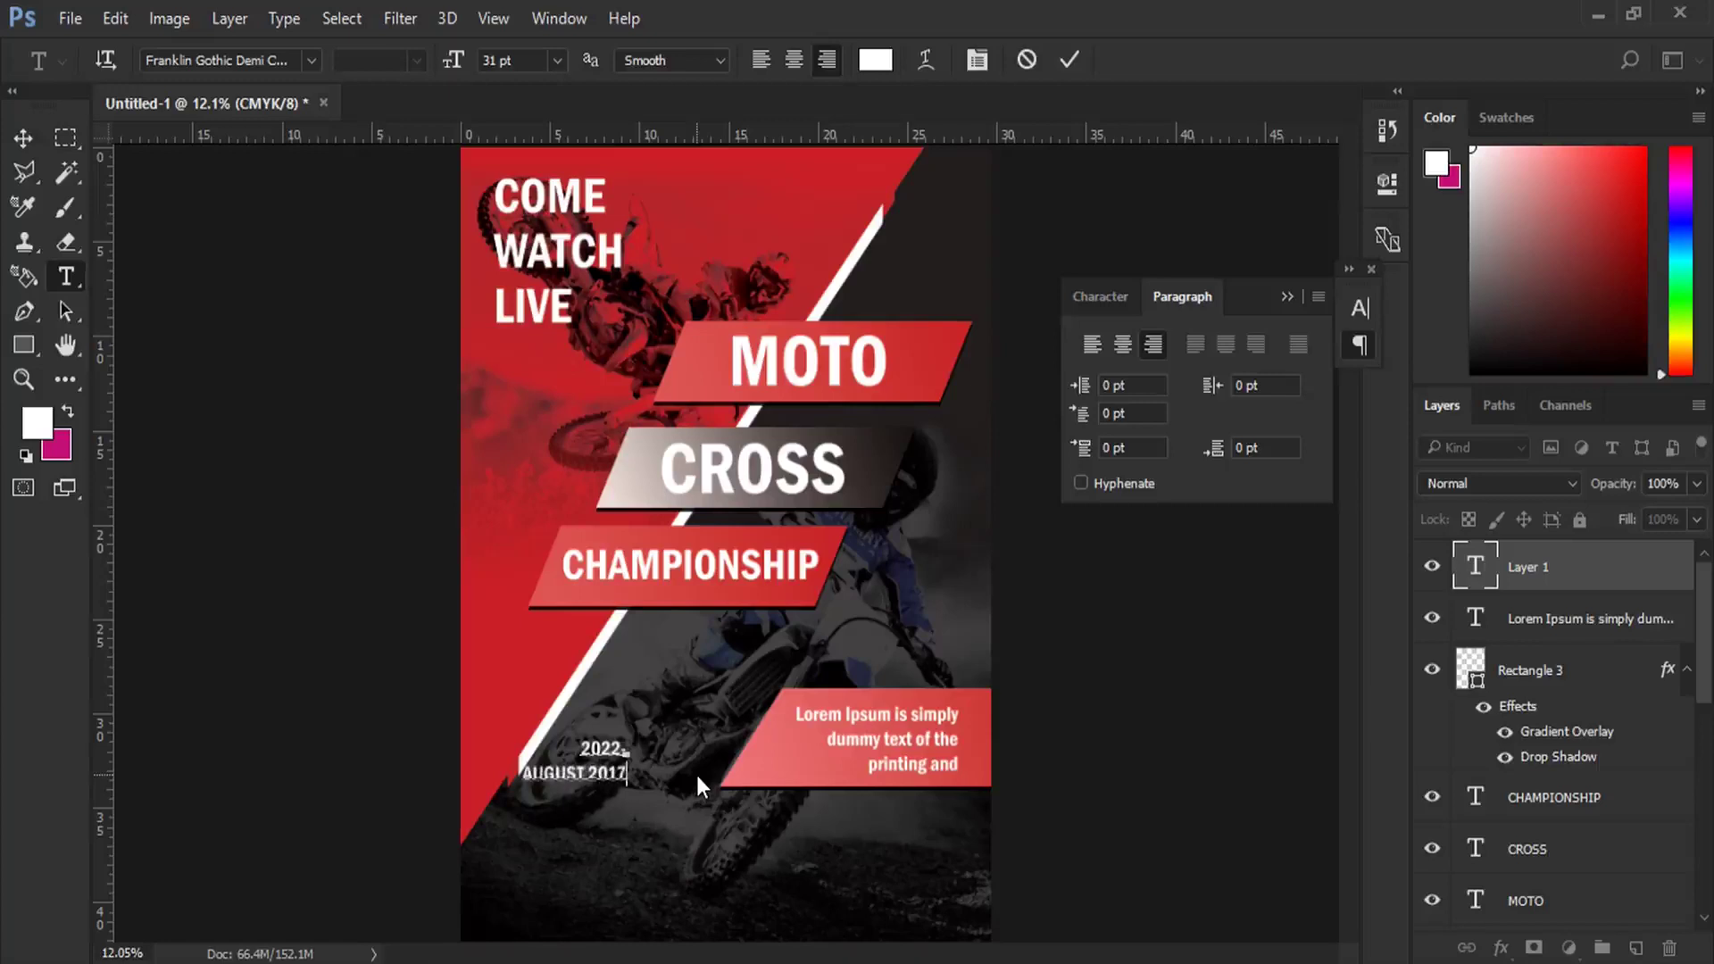
{"action": "triple_click", "coordinate": [604, 747]}
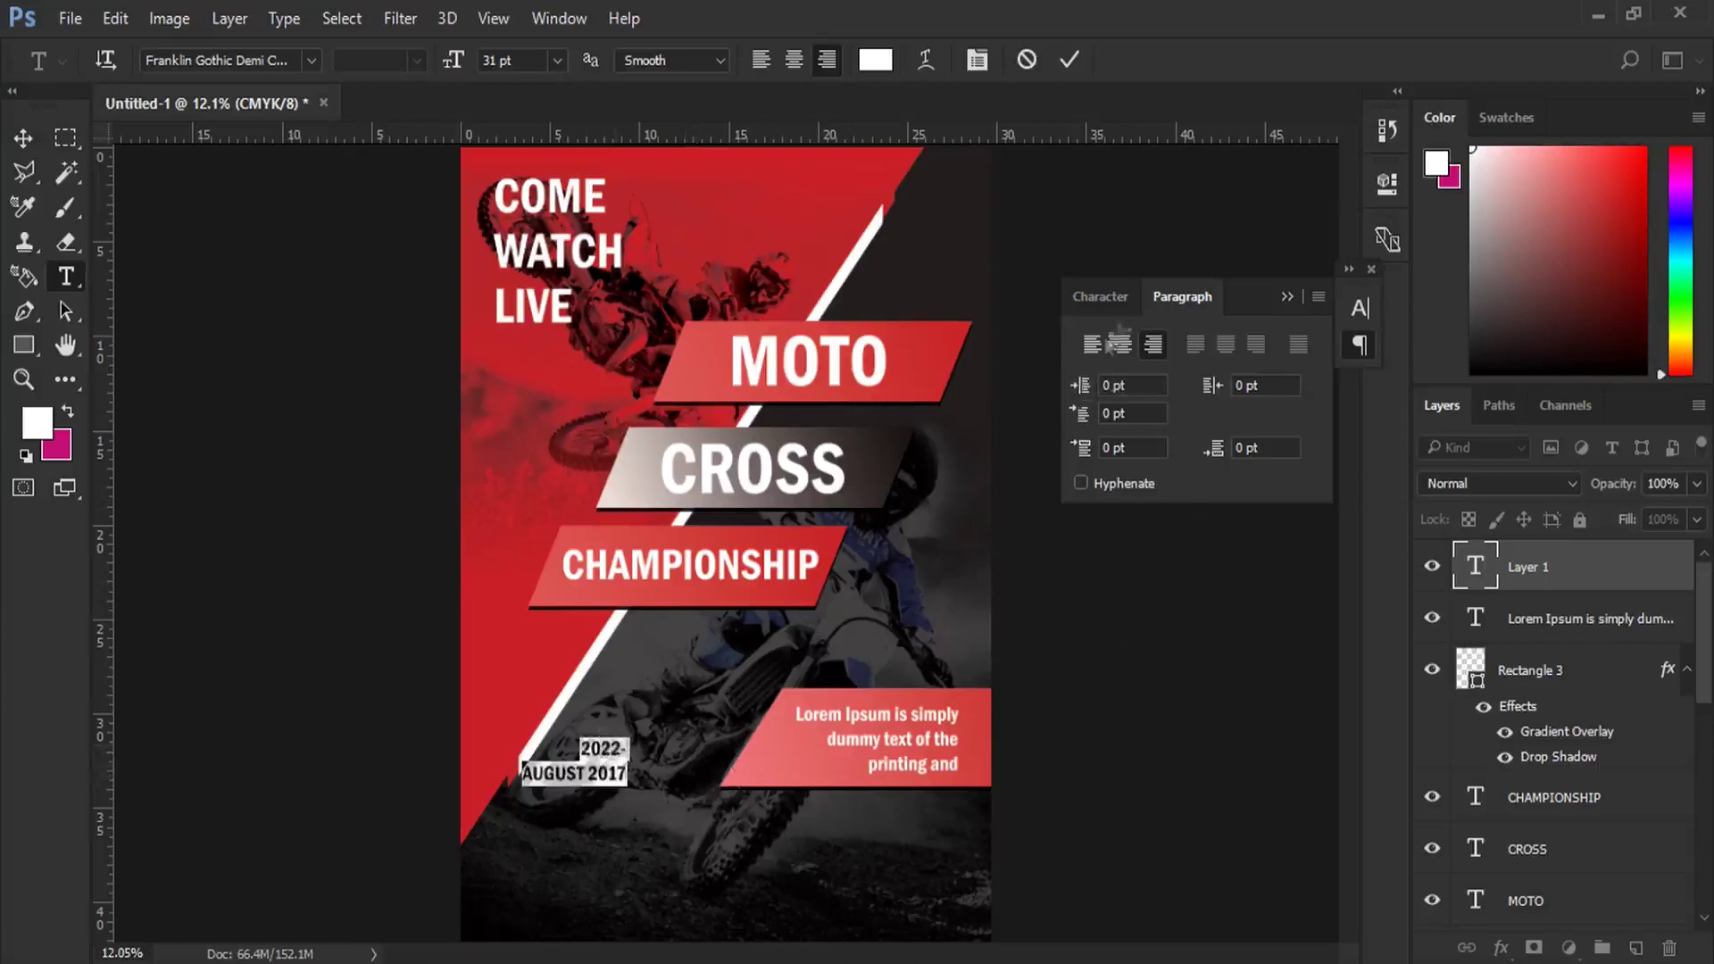
{"action": "left_click", "coordinate": [1100, 297]}
{"action": "left_click_drag", "start_coordinate": [454, 60], "coordinate": [490, 59]}
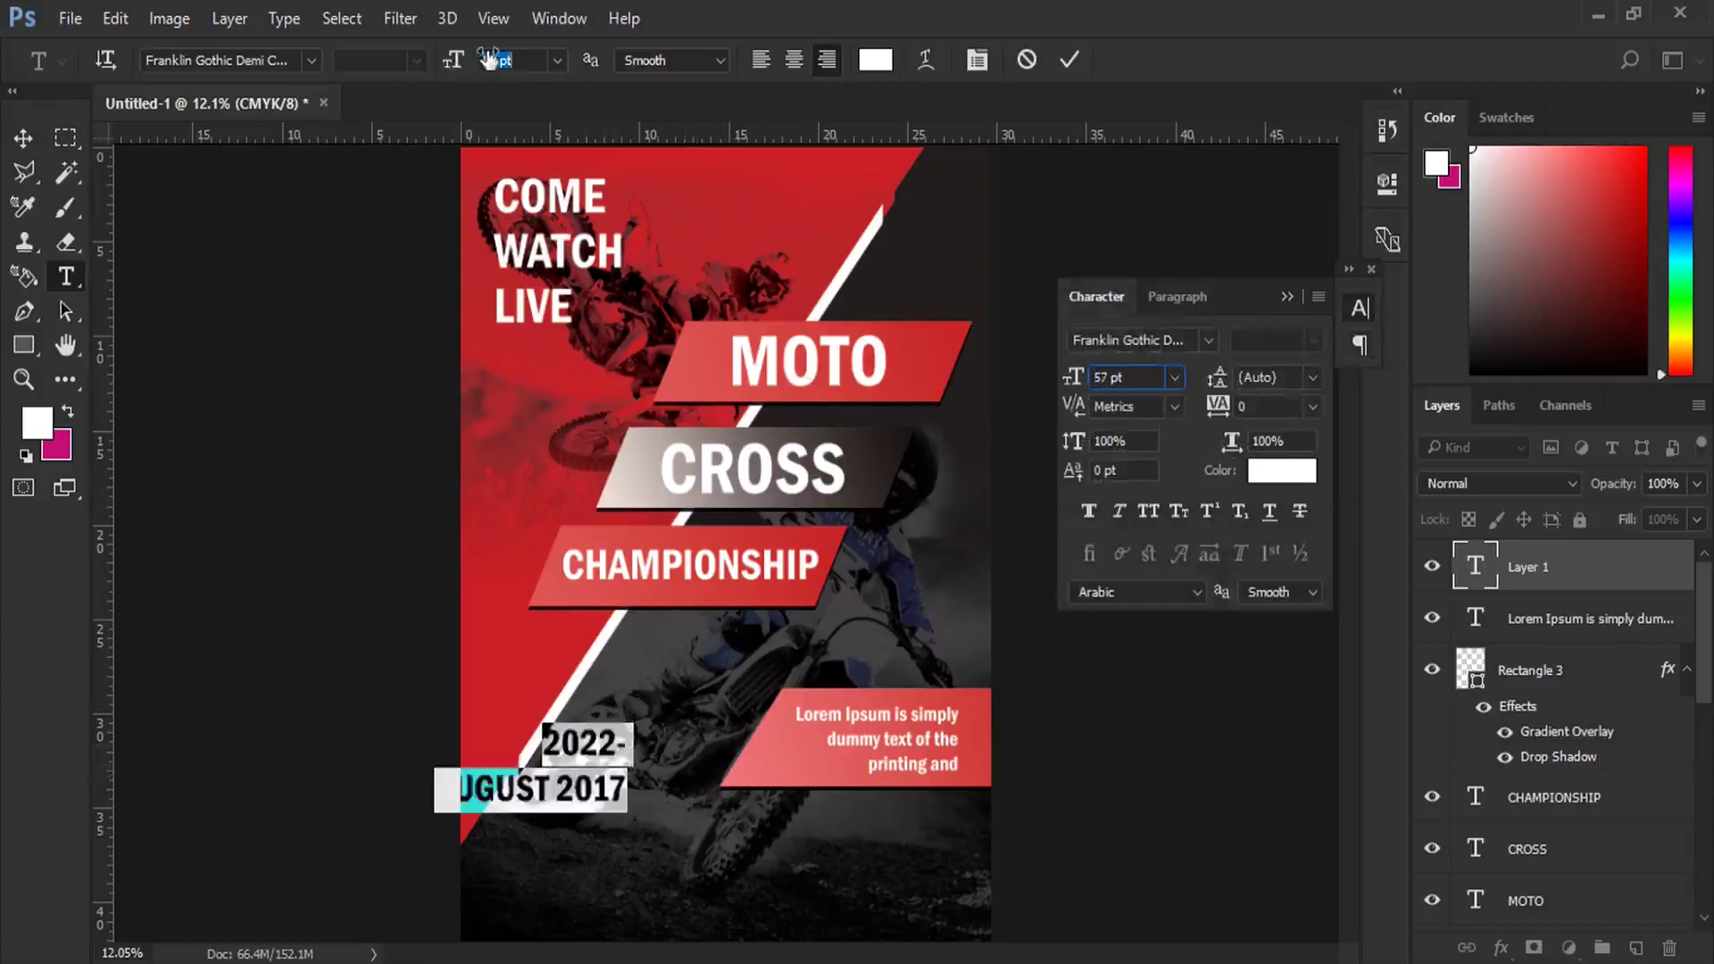
{"action": "left_click", "coordinate": [625, 743]}
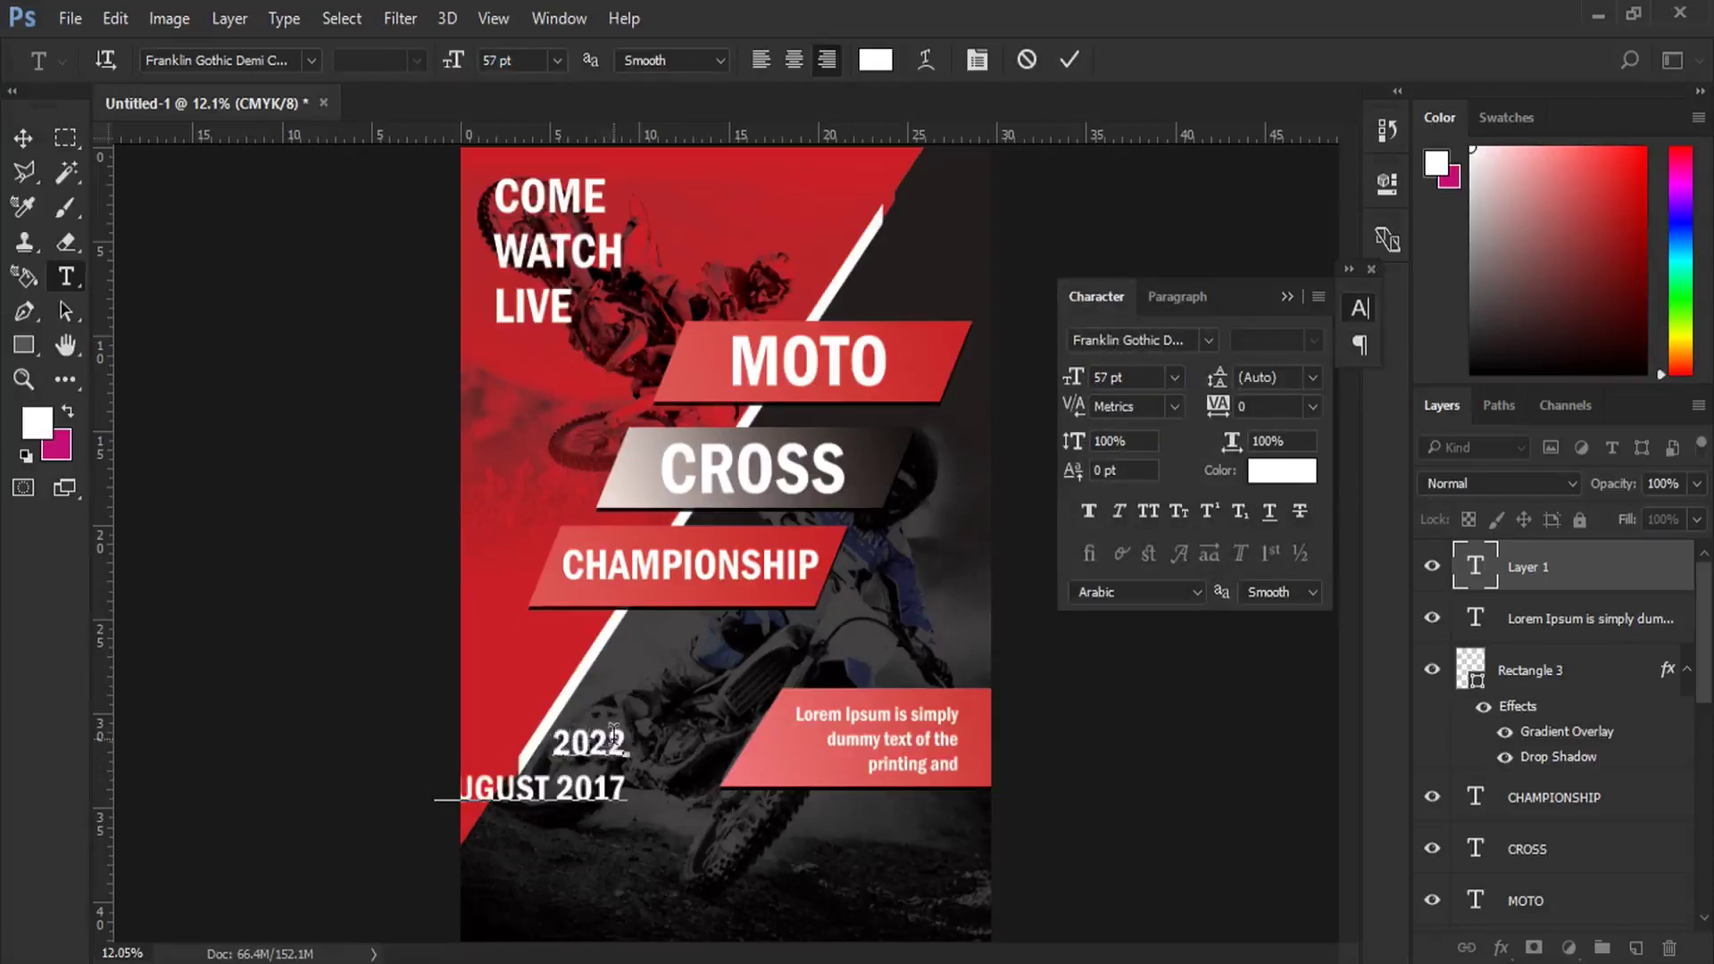
{"action": "key", "text": "ctrl+Return"}
{"action": "key", "text": "v"}
{"action": "left_click_drag", "start_coordinate": [606, 735], "coordinate": [725, 730]}
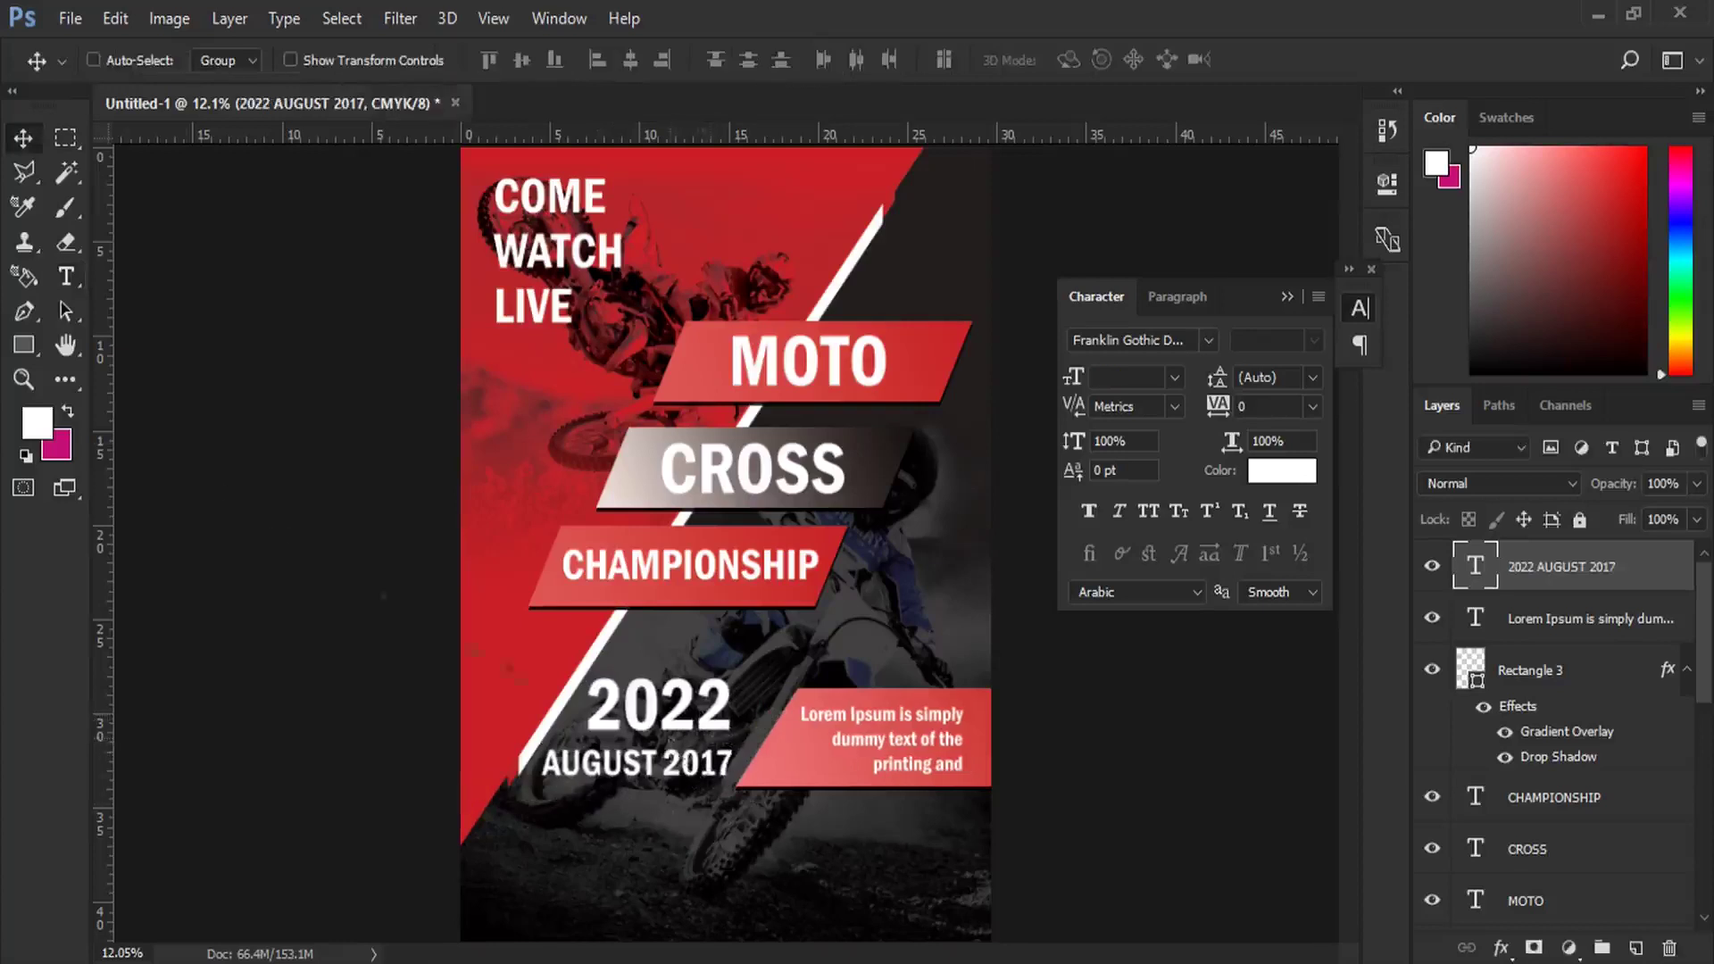
Step: Set the date text language to English: USA and correct the dash in 20-22
{"action": "left_click", "coordinate": [66, 277]}
{"action": "left_click", "coordinate": [661, 705]}
{"action": "key", "text": "ctrl+a"}
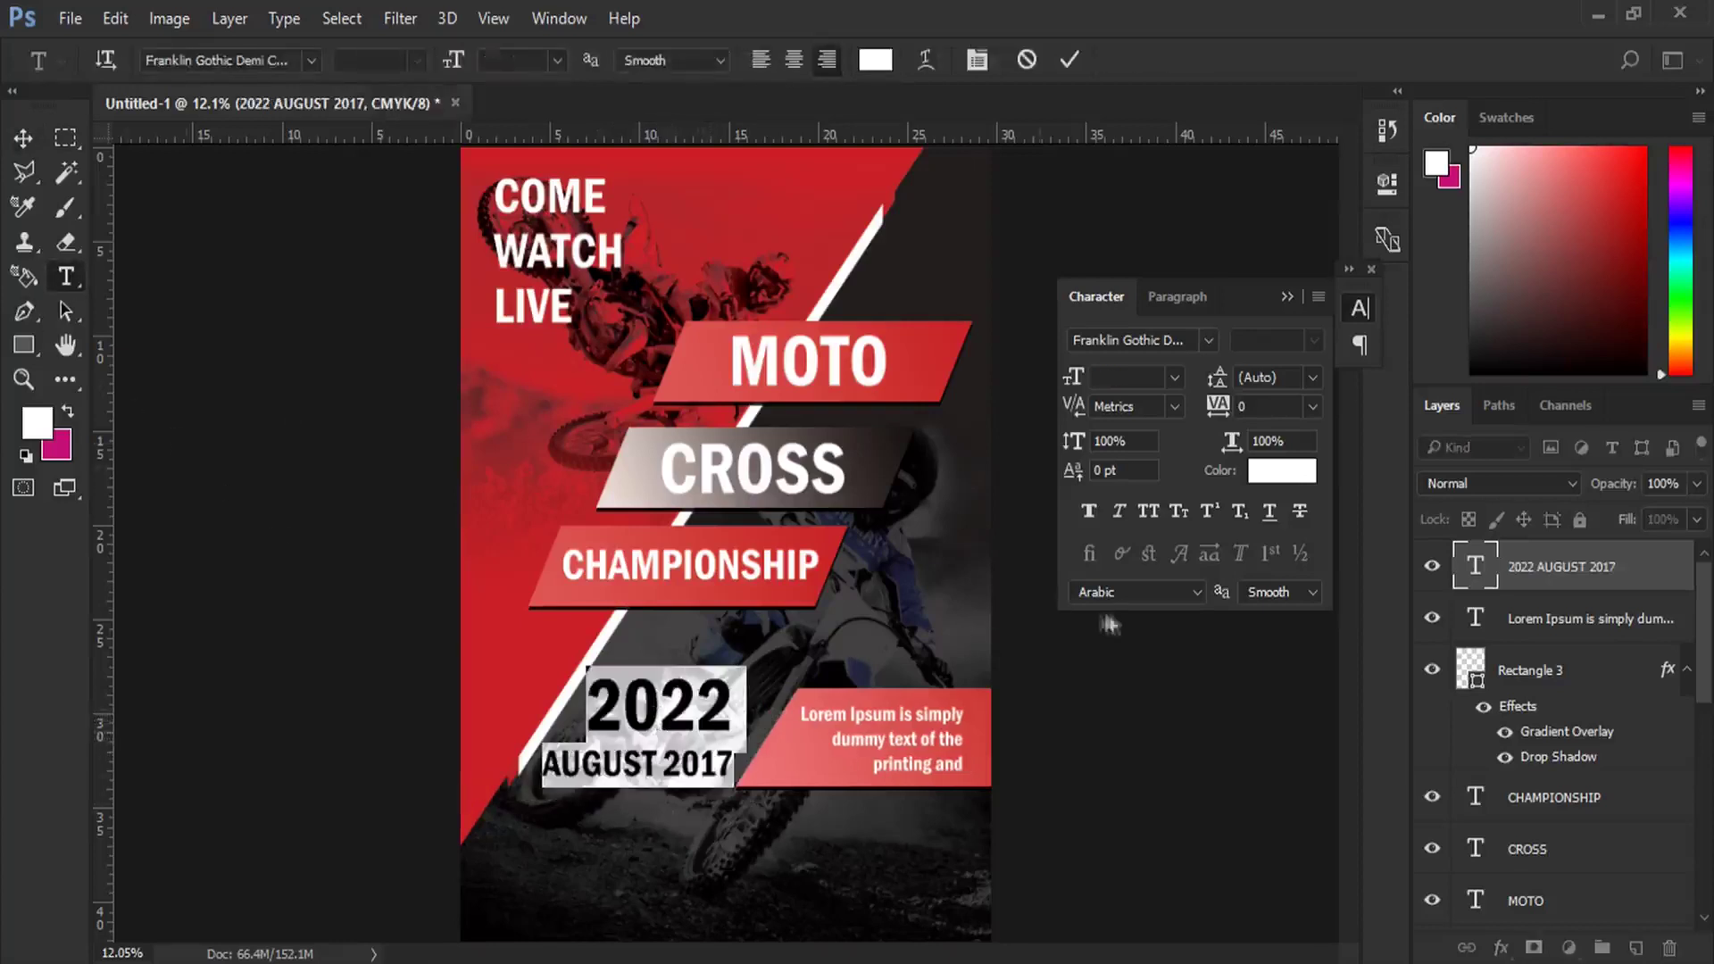
{"action": "left_click", "coordinate": [1132, 592]}
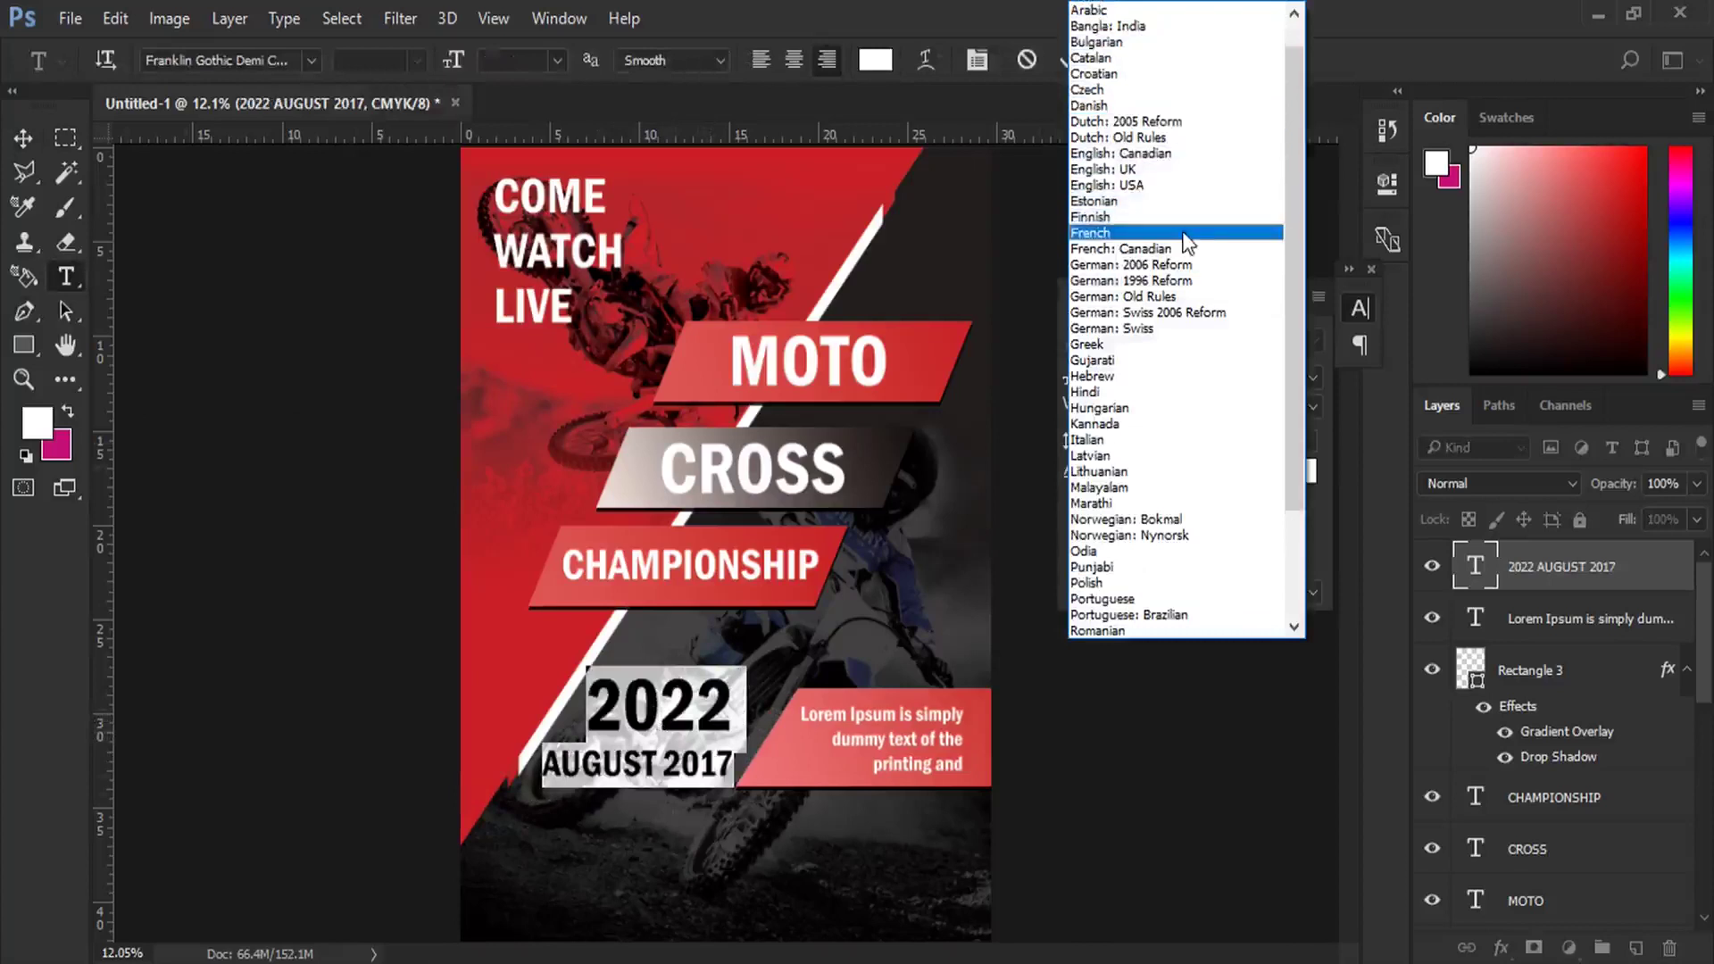
{"action": "left_click", "coordinate": [1107, 185]}
{"action": "left_click", "coordinate": [660, 714]}
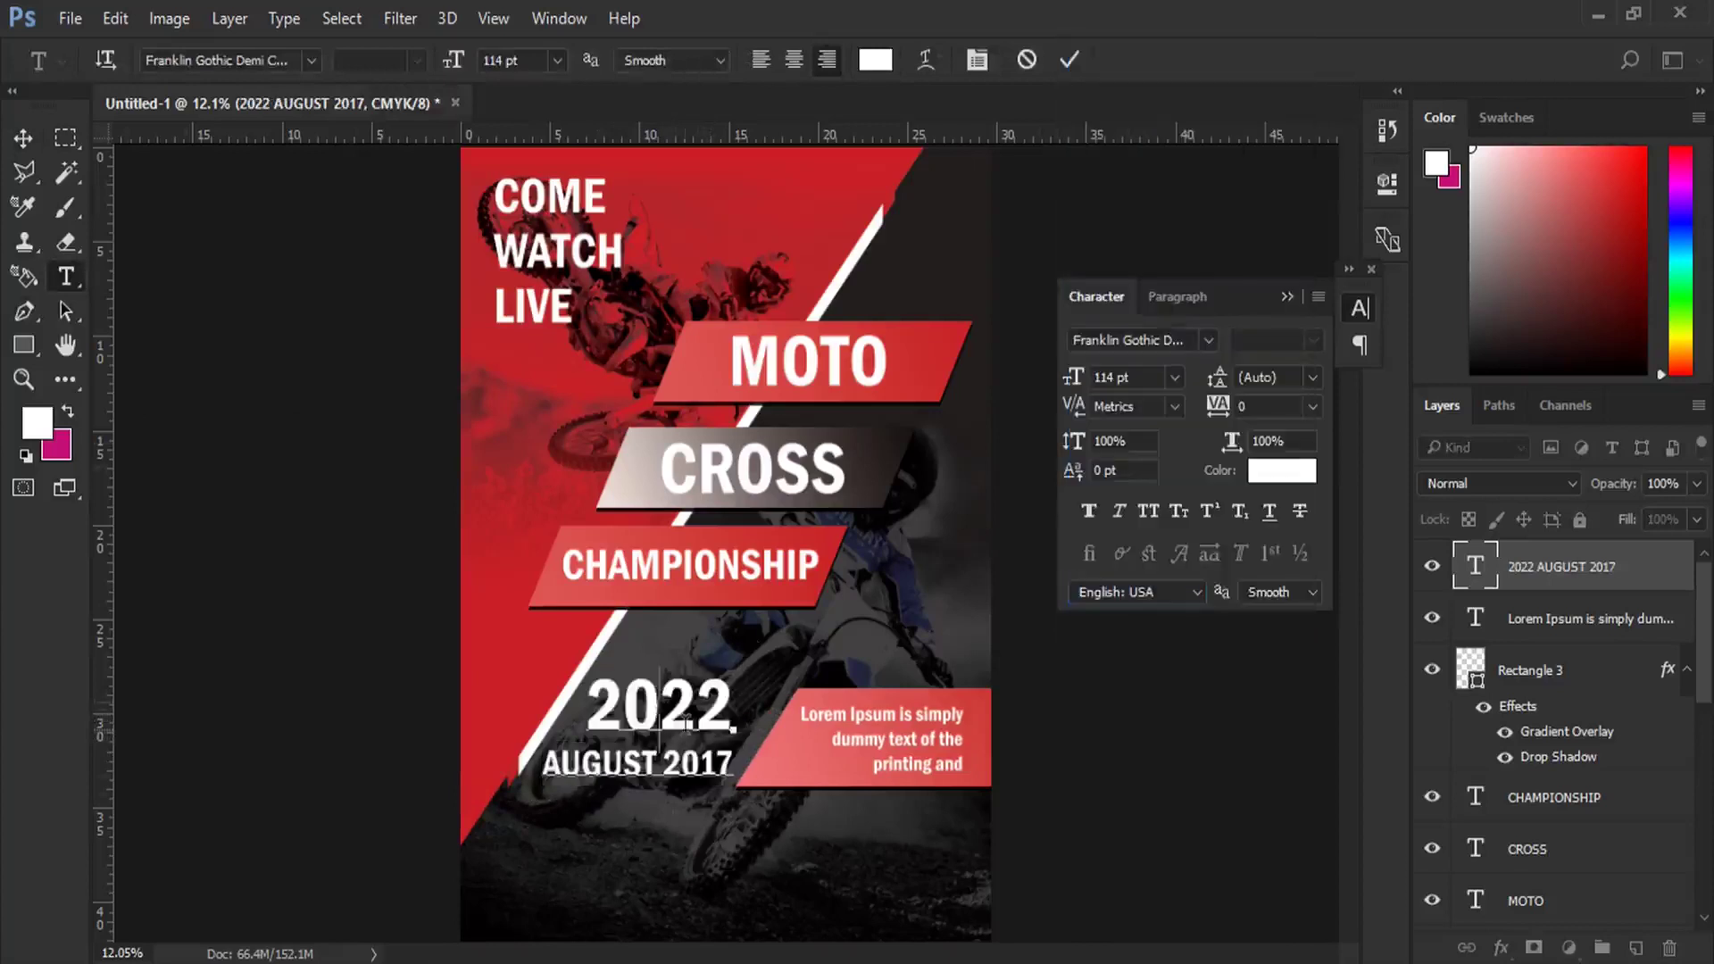
{"action": "left_click", "coordinate": [214, 60]}
{"action": "left_click", "coordinate": [311, 60]}
{"action": "key", "text": "Escape"}
{"action": "type", "text": "-"}
{"action": "key", "text": "ctrl+Return"}
Step: Scale the date text down with Free Transform and nudge it into position
{"action": "key", "text": "v"}
{"action": "key", "text": "ctrl+t"}
{"action": "left_click_drag", "start_coordinate": [548, 782], "coordinate": [559, 773]}
{"action": "key", "text": "Return"}
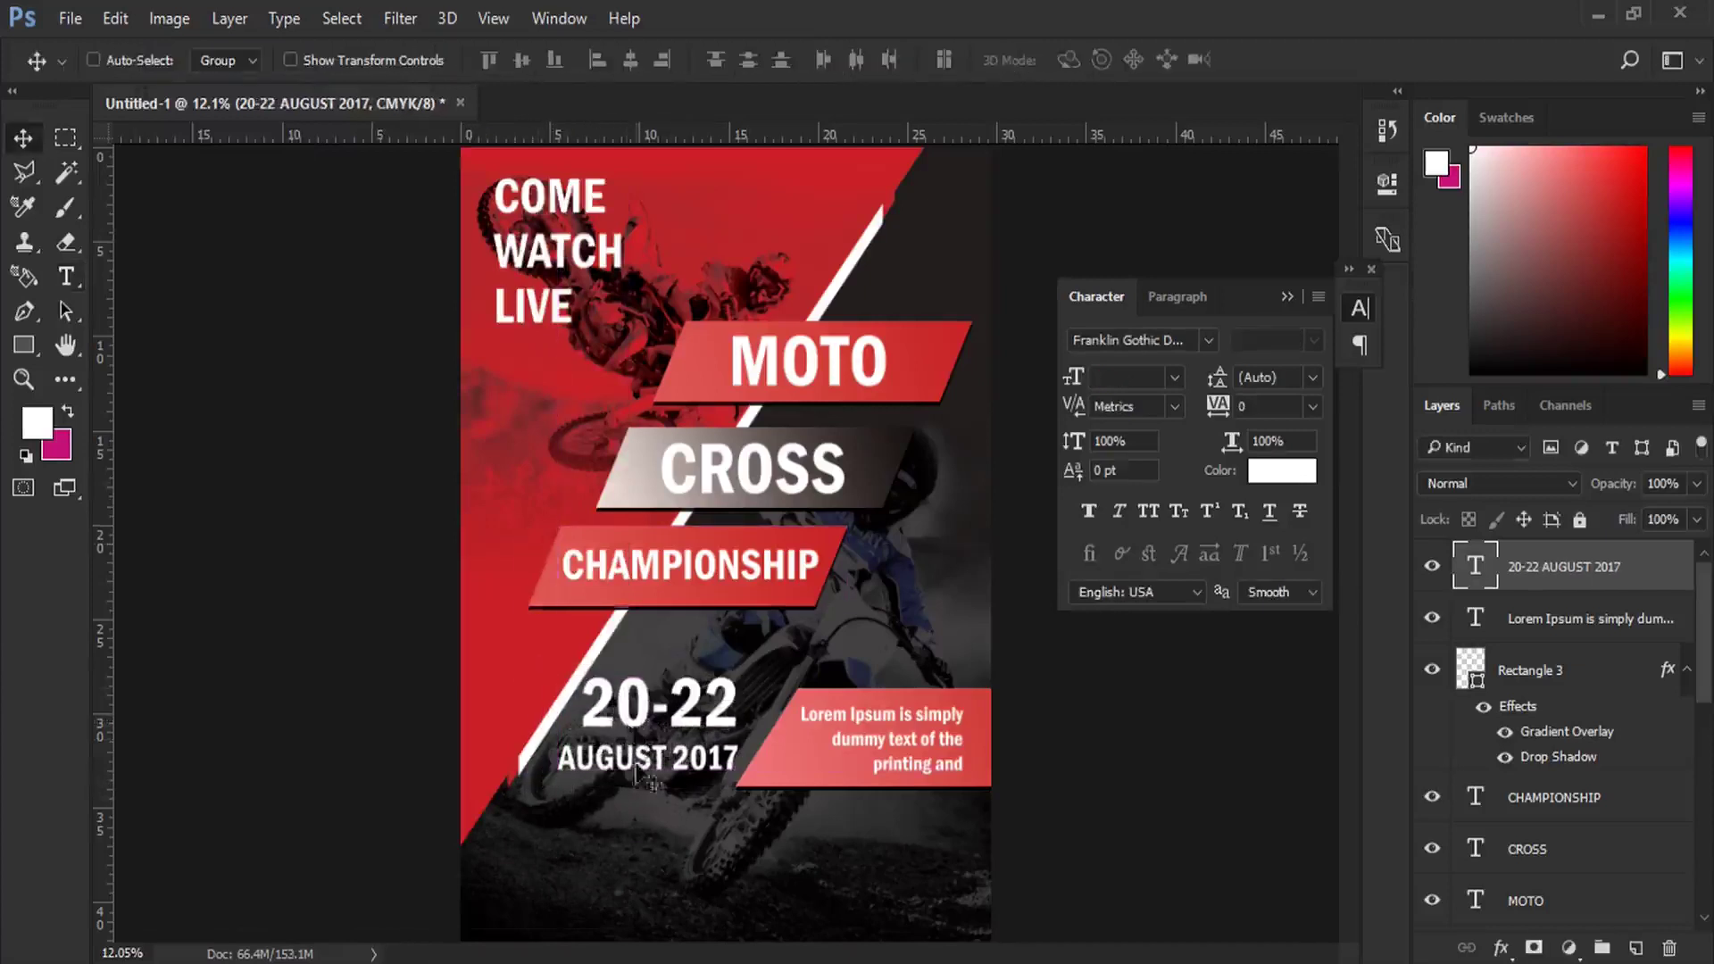
{"action": "left_click_drag", "start_coordinate": [636, 813], "coordinate": [638, 820]}
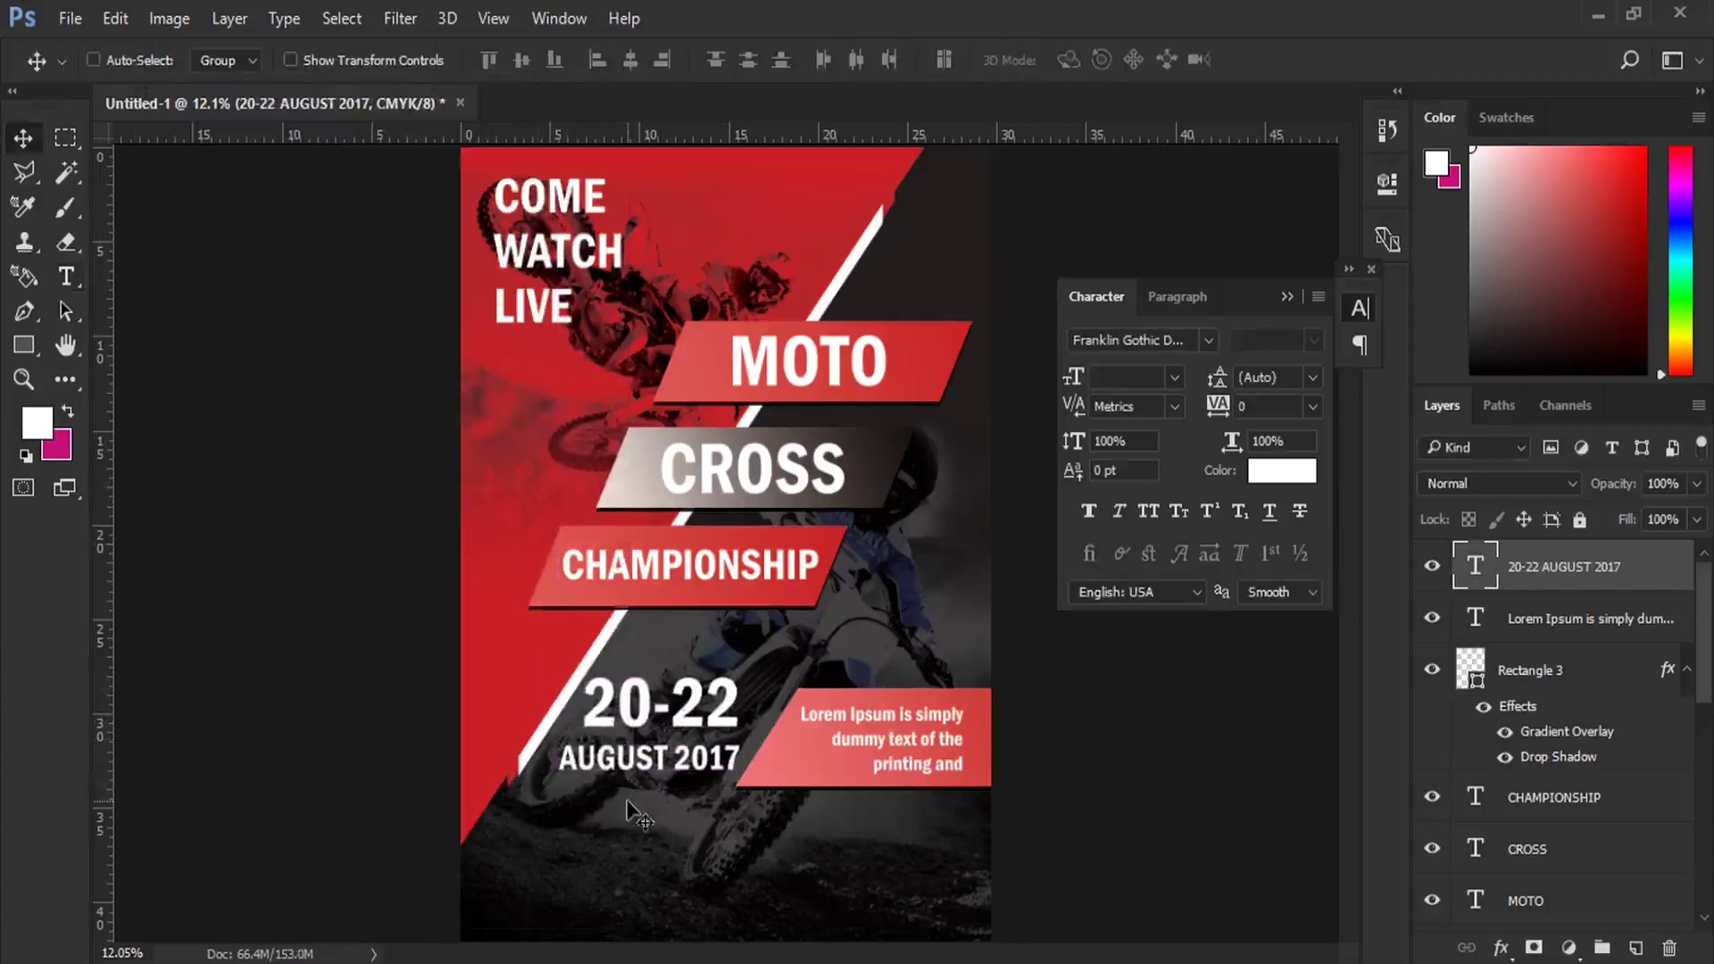
Step: Skew Rectangle 3, the lower red banner, to slant its left edge
{"action": "right_click", "coordinate": [803, 765]}
{"action": "left_click", "coordinate": [818, 786]}
{"action": "right_click", "coordinate": [814, 783]}
{"action": "left_click", "coordinate": [839, 847]}
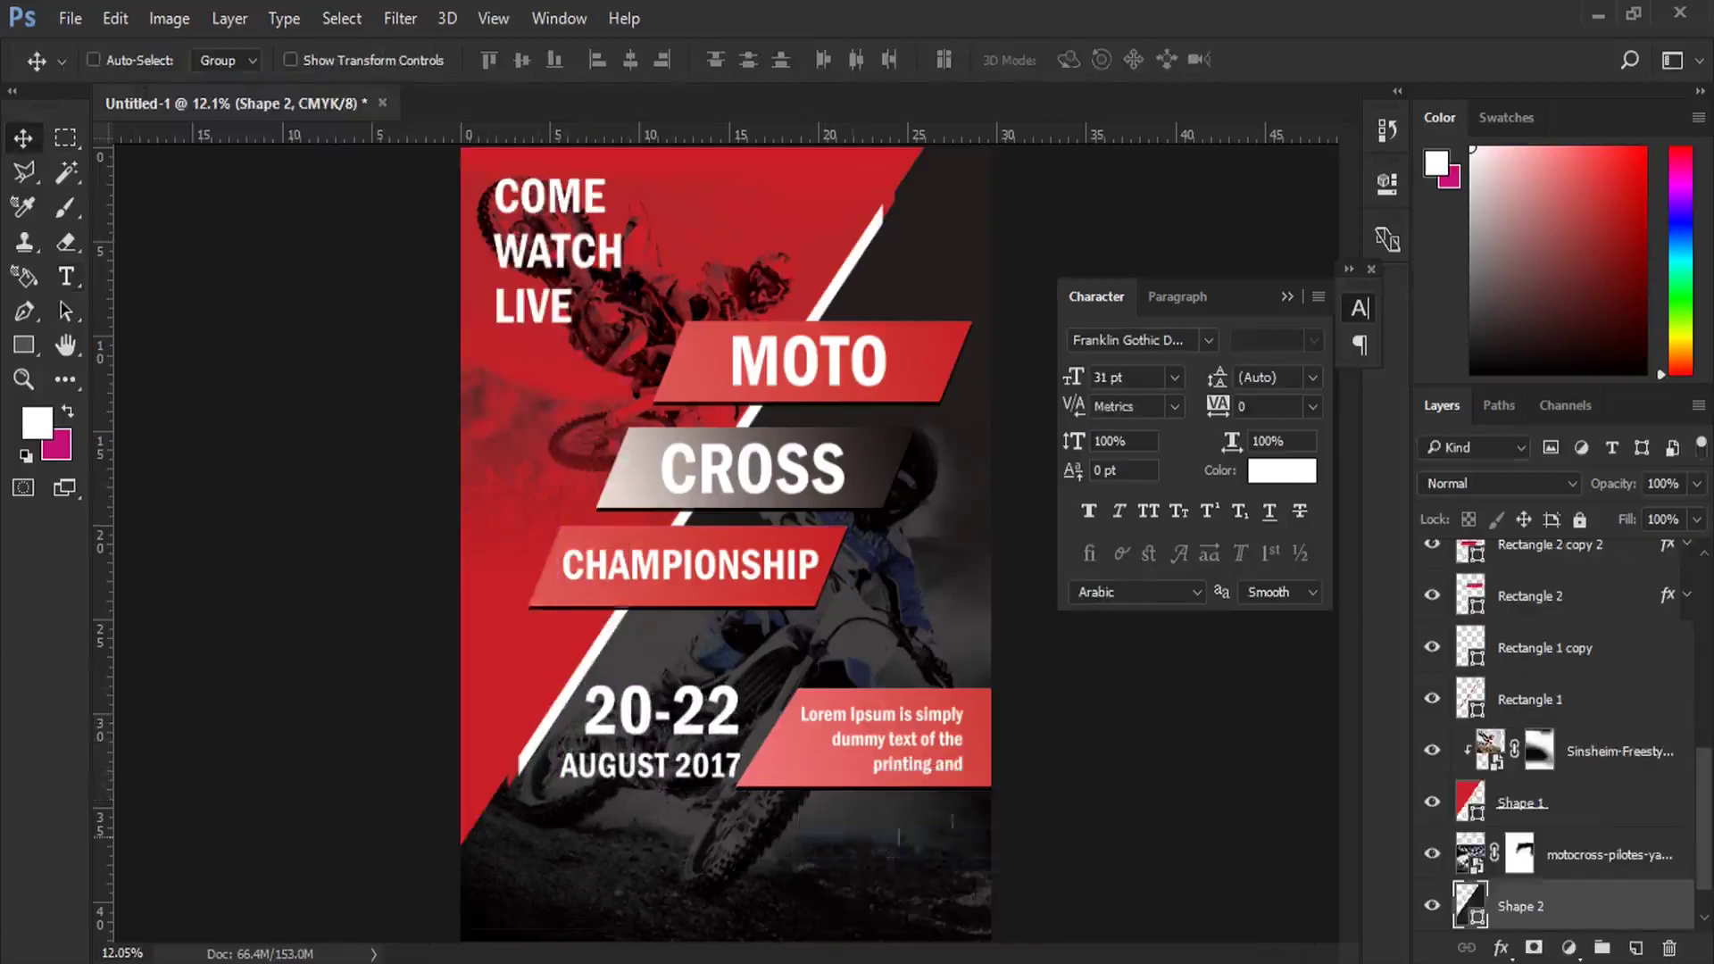
{"action": "right_click", "coordinate": [982, 757]}
{"action": "left_click", "coordinate": [991, 759]}
{"action": "key", "text": "ctrl+t"}
{"action": "right_click", "coordinate": [825, 685]}
{"action": "left_click", "coordinate": [884, 415]}
{"action": "left_click_drag", "start_coordinate": [721, 692], "coordinate": [710, 694]}
{"action": "key", "text": "Return"}
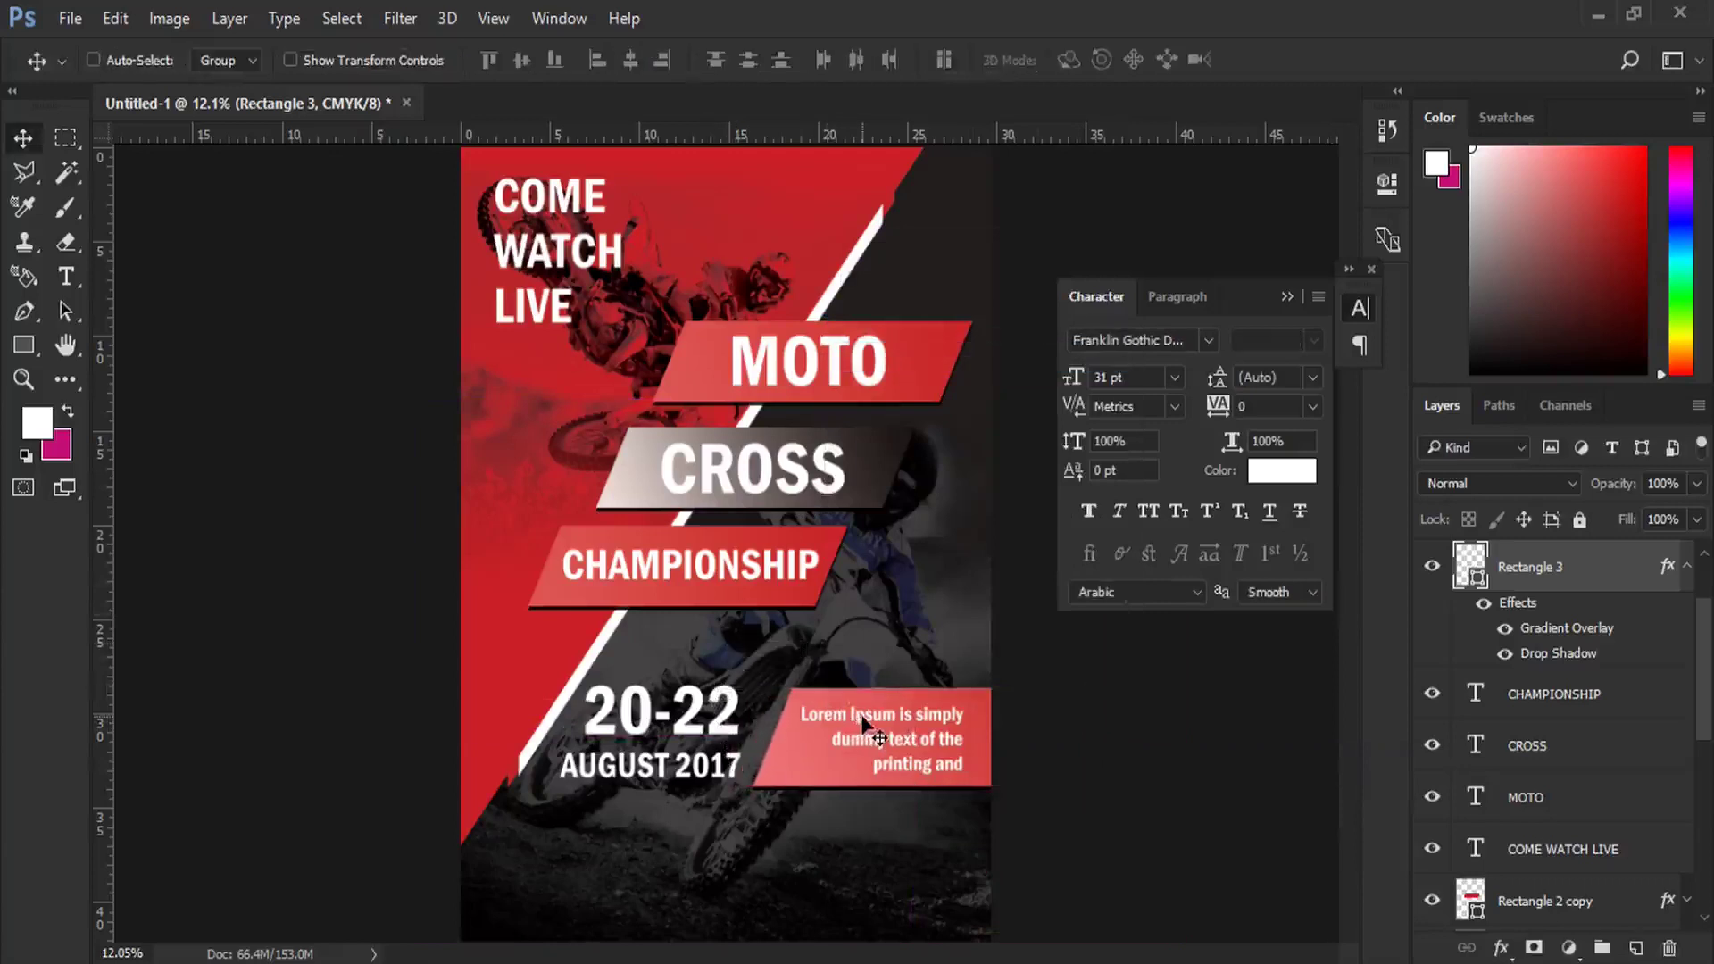
Step: Nudge the date text down and right, then reselect its 20-22 line for editing
{"action": "right_click", "coordinate": [878, 723]}
{"action": "left_click", "coordinate": [803, 750]}
{"action": "left_click_drag", "start_coordinate": [741, 712], "coordinate": [750, 727]}
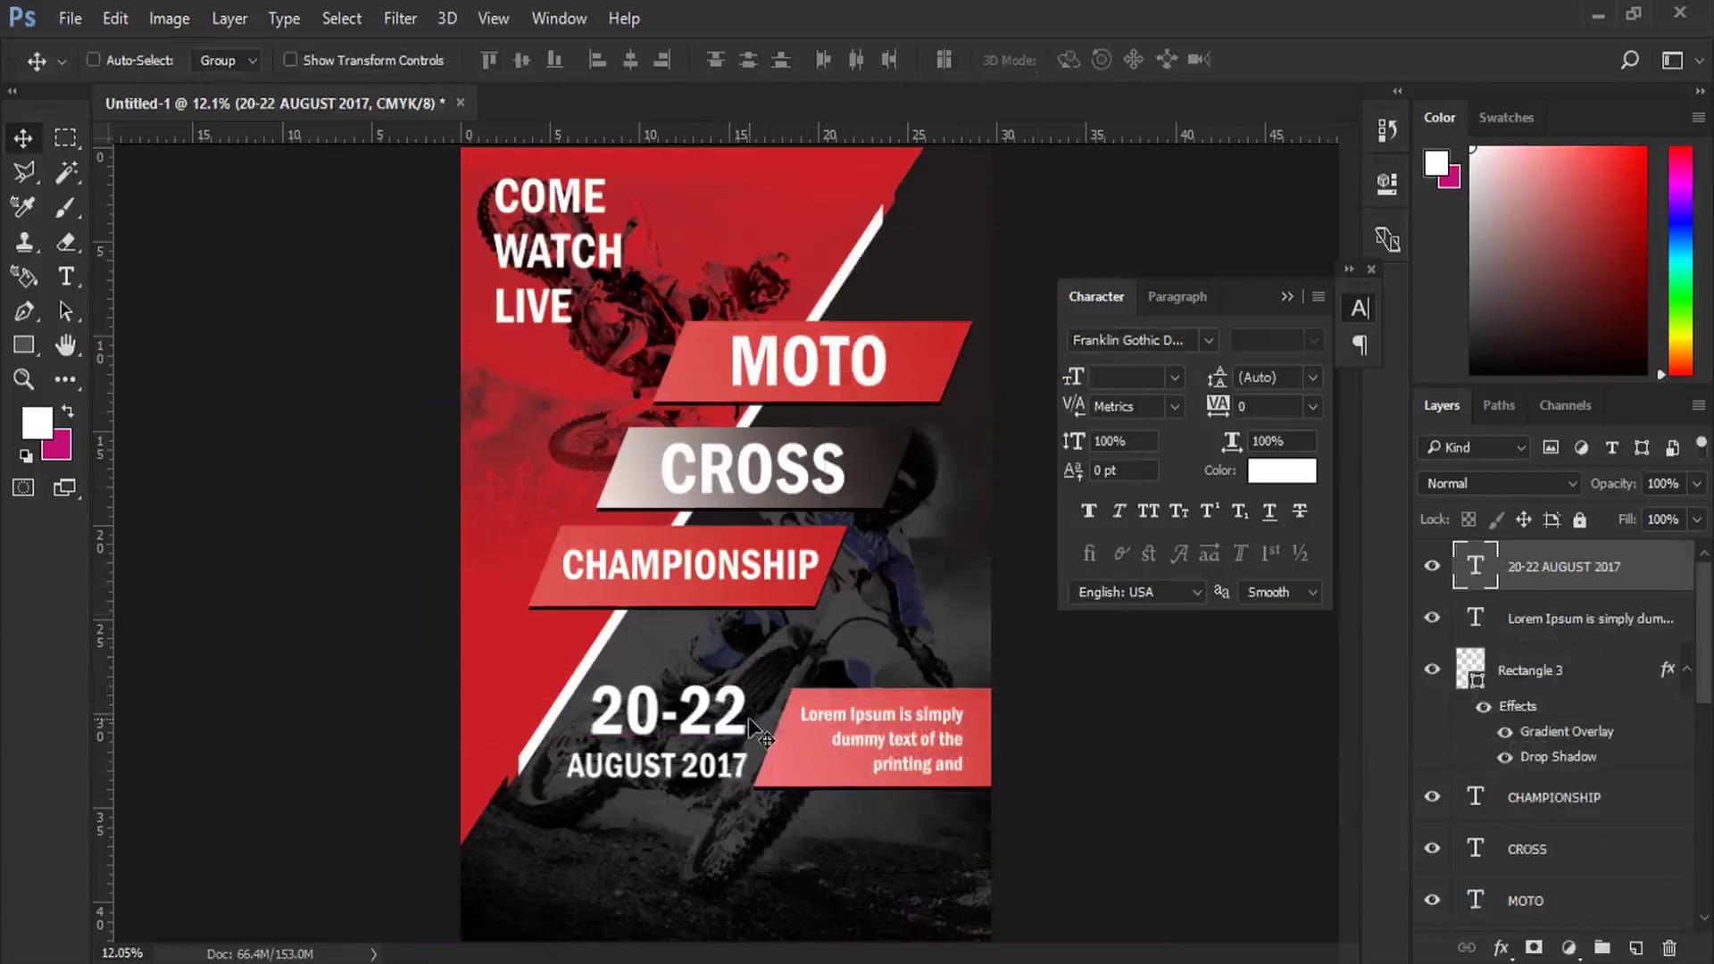
{"action": "key", "text": "t"}
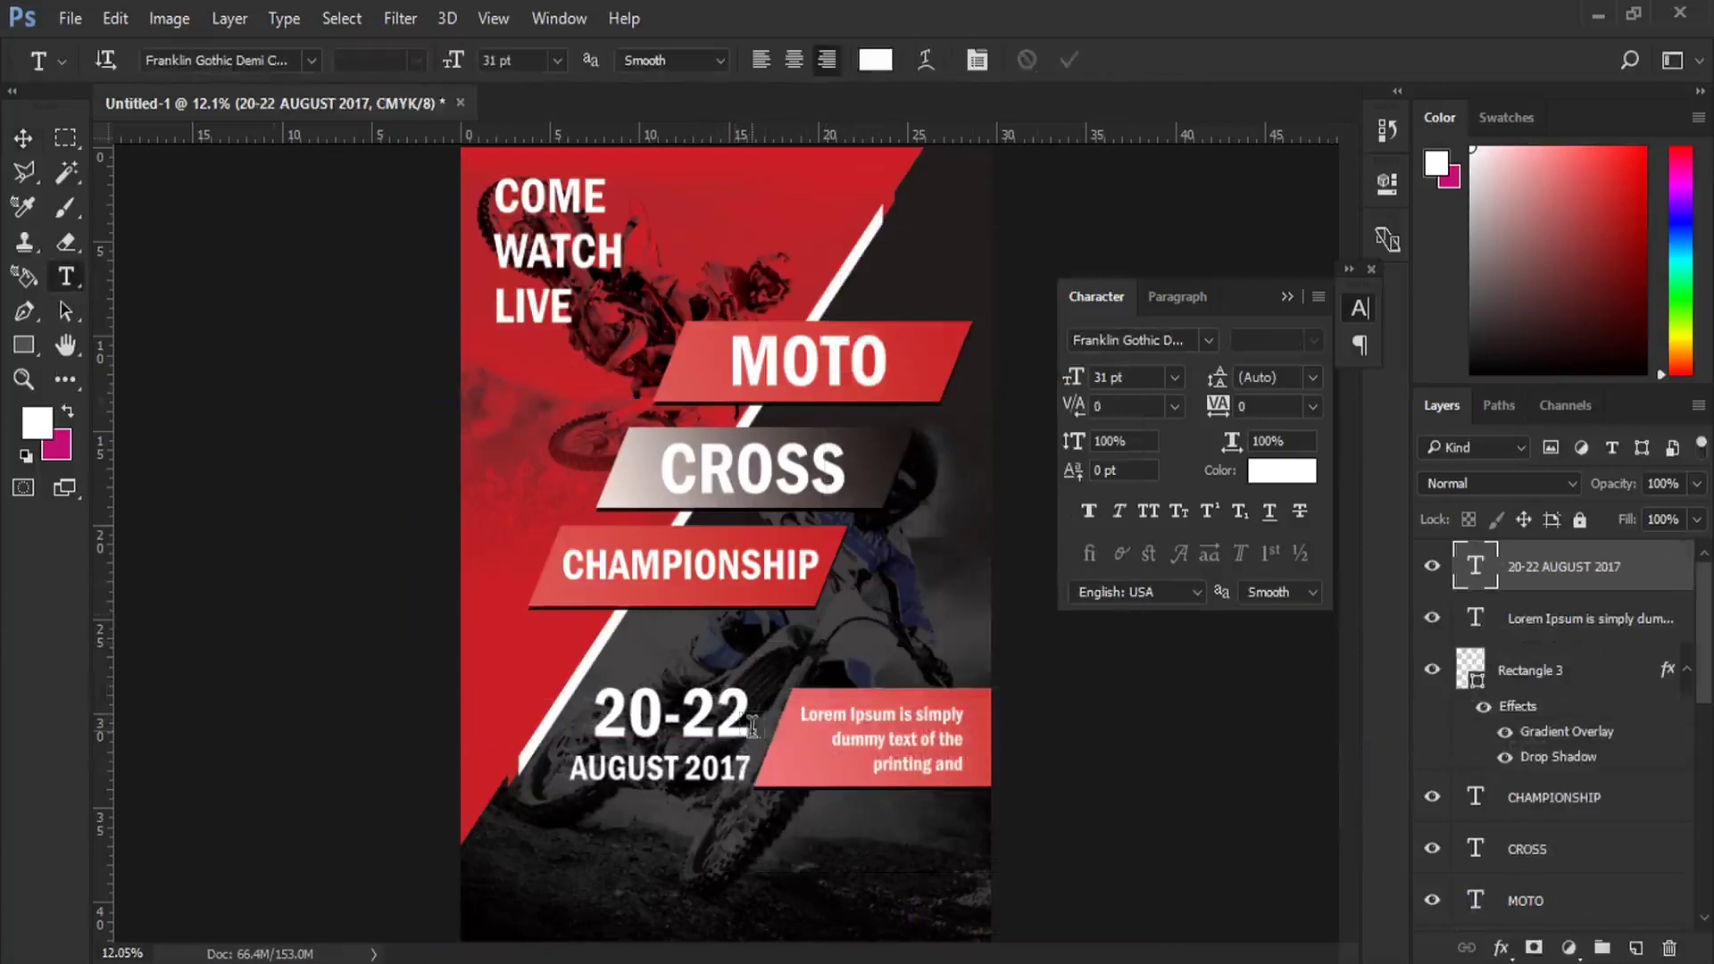
{"action": "left_click", "coordinate": [753, 725]}
{"action": "key", "text": "ctrl+z"}
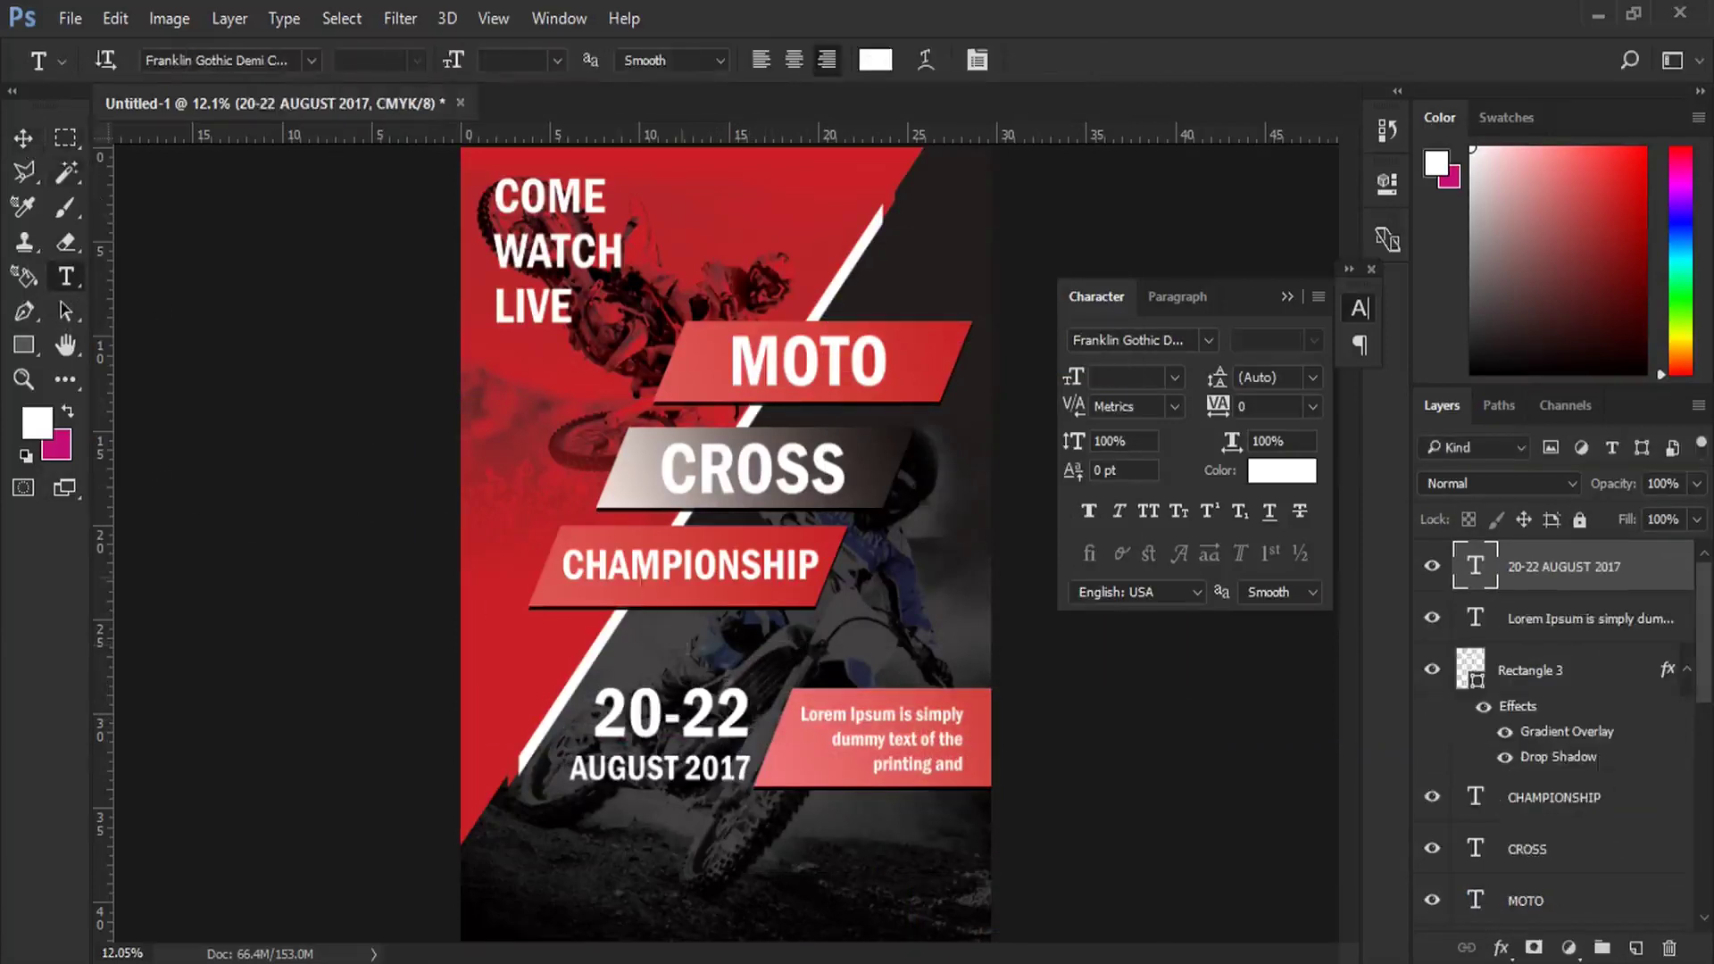
{"action": "left_click", "coordinate": [753, 714]}
{"action": "left_click", "coordinate": [23, 137]}
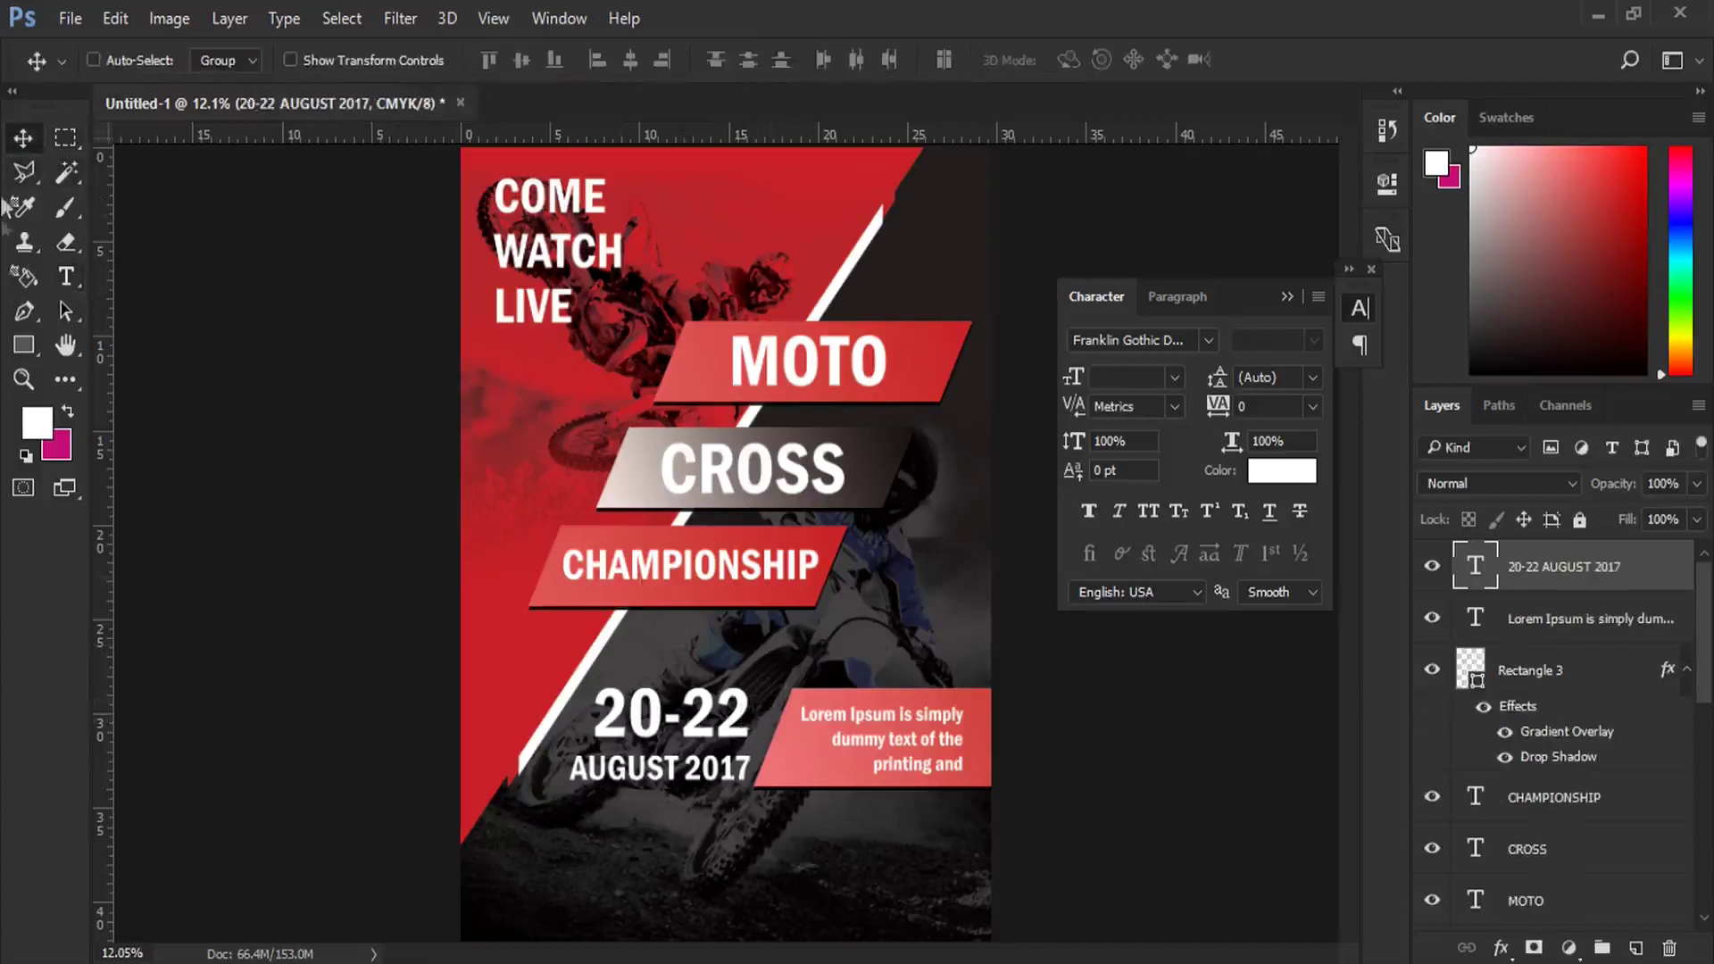
{"action": "left_click", "coordinate": [68, 279]}
{"action": "left_click", "coordinate": [748, 714]}
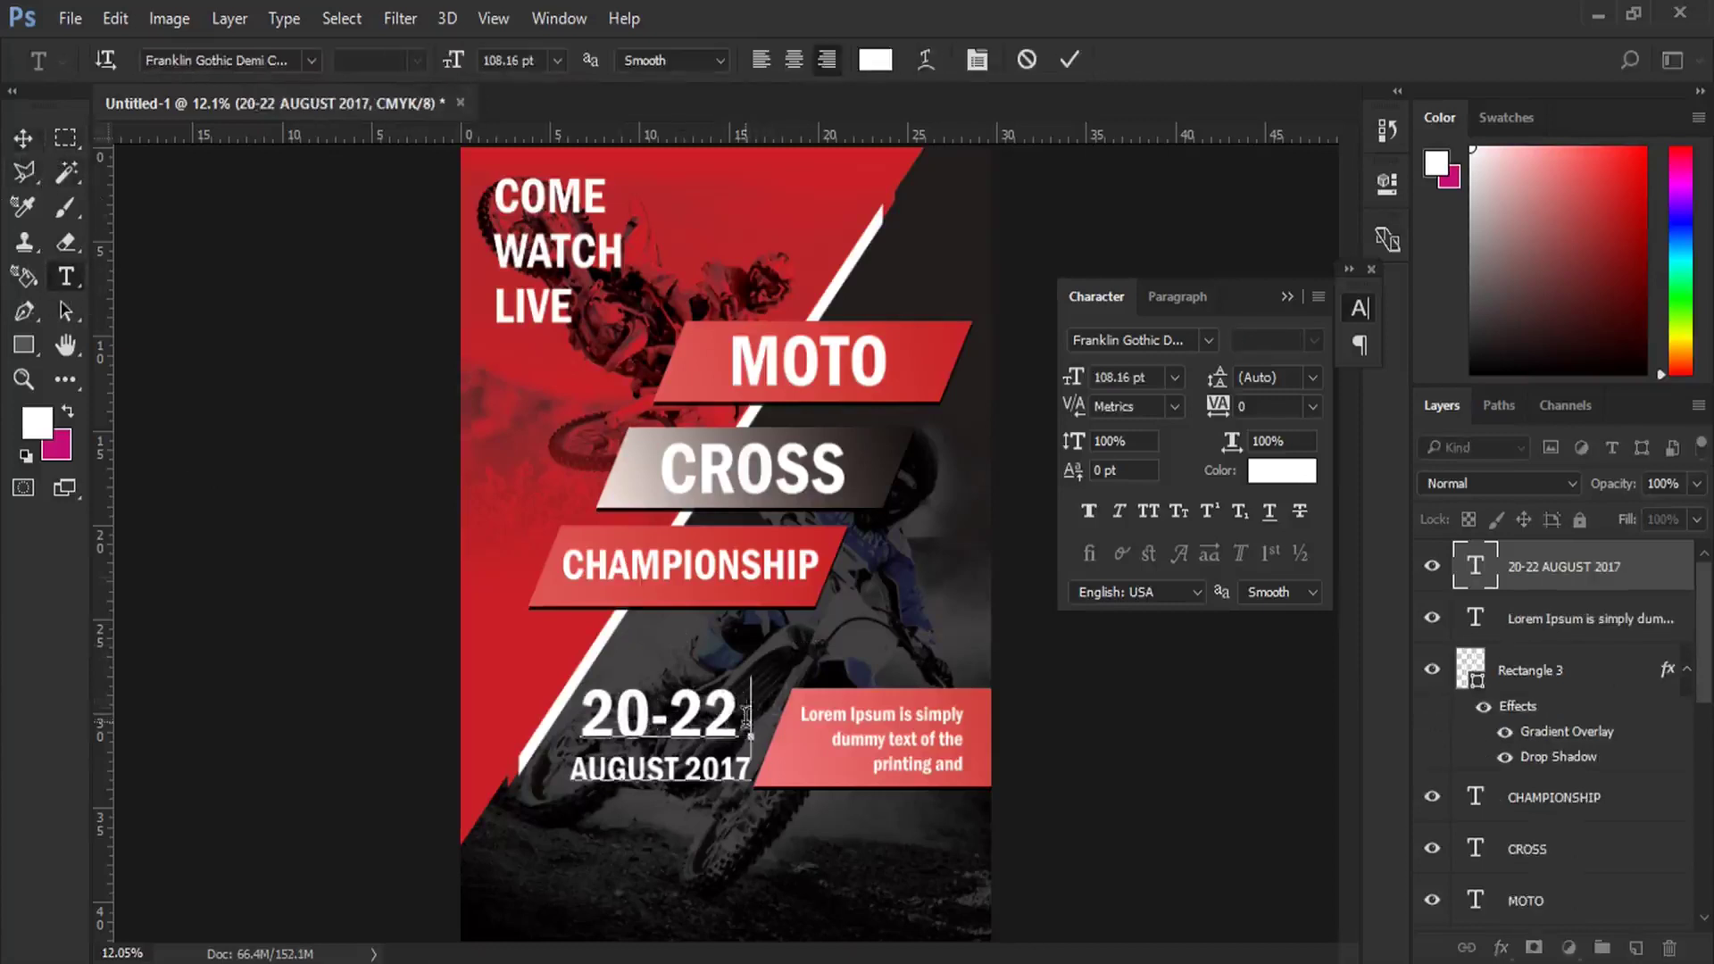
{"action": "triple_click", "coordinate": [681, 715]}
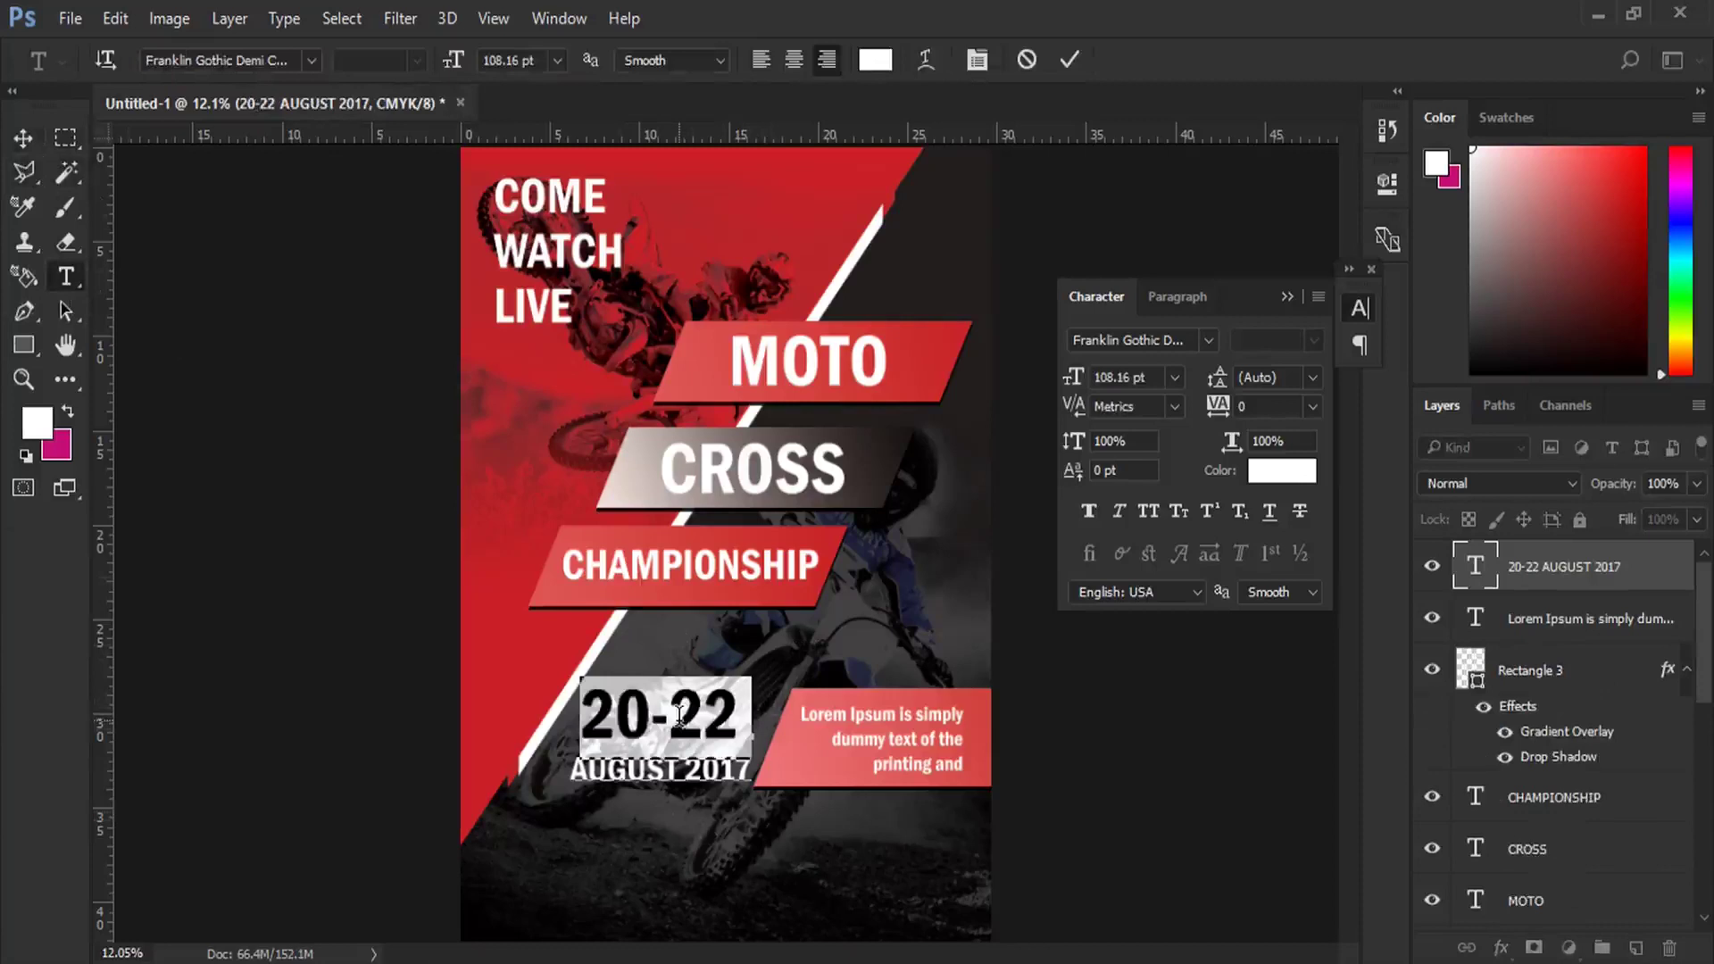
{"action": "left_click", "coordinate": [23, 138]}
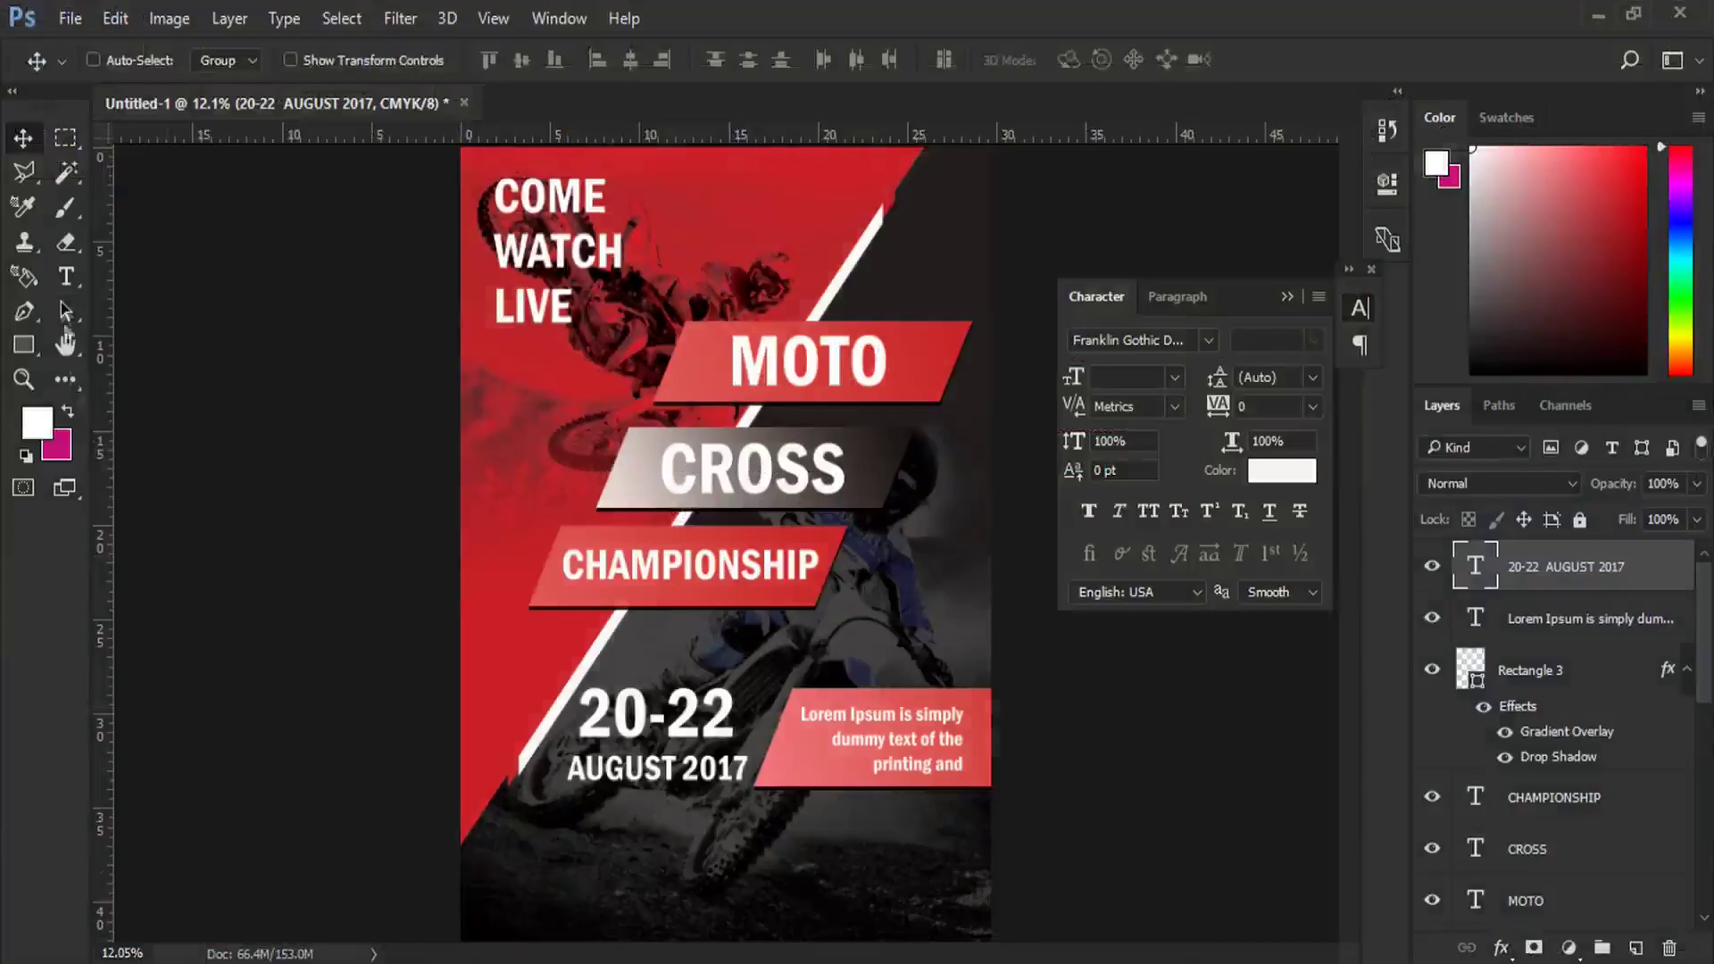
Step: Create a left-aligned 18 pt text box at the poster bottom with the pasted paragraph
{"action": "key", "text": "t"}
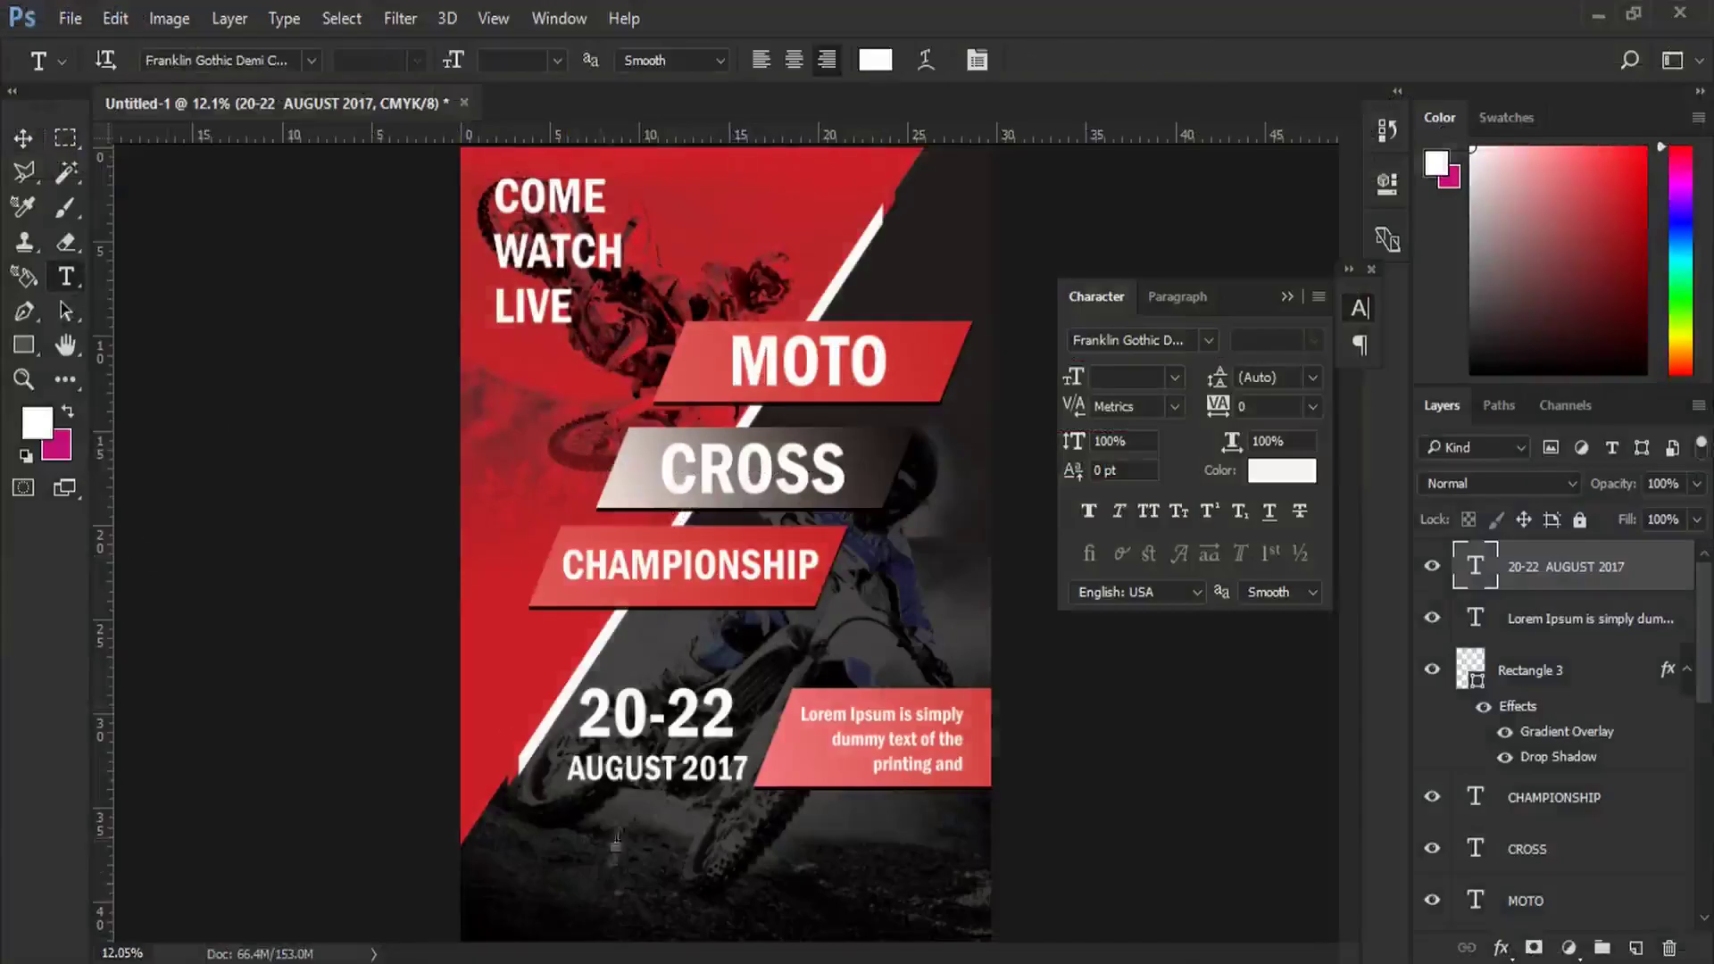
{"action": "left_click_drag", "start_coordinate": [636, 837], "coordinate": [971, 908]}
{"action": "right_click", "coordinate": [937, 893]}
{"action": "left_click", "coordinate": [1005, 398]}
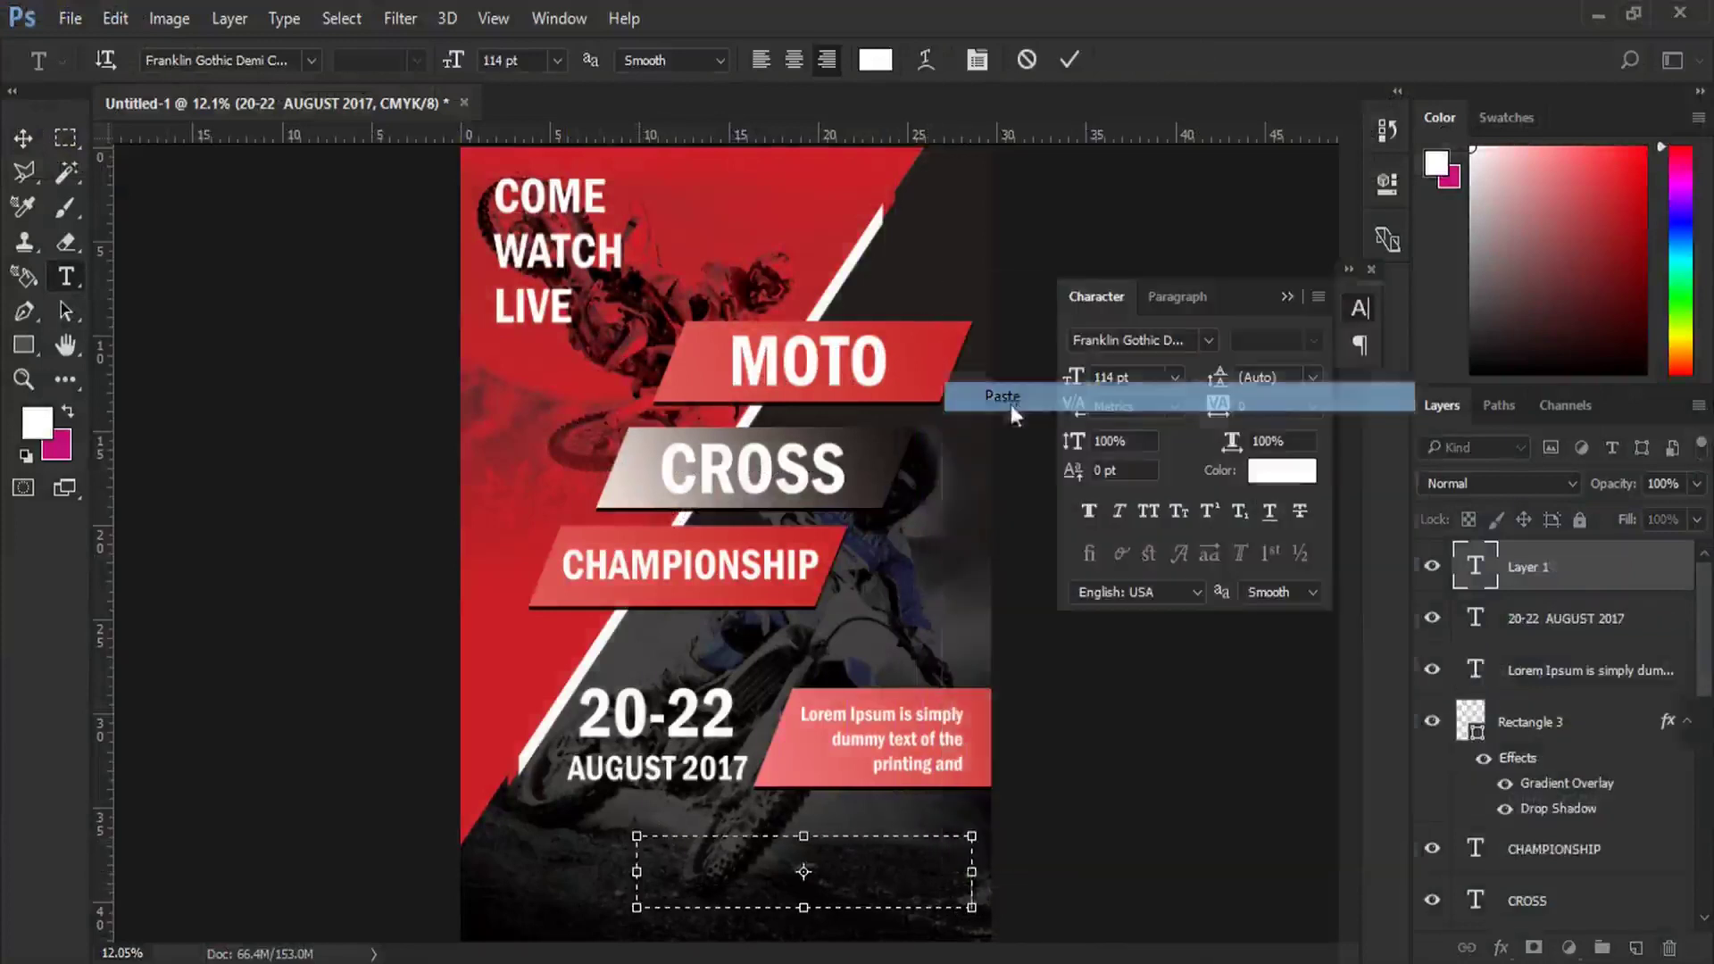
{"action": "key", "text": "ctrl+a"}
{"action": "left_click", "coordinate": [557, 60]}
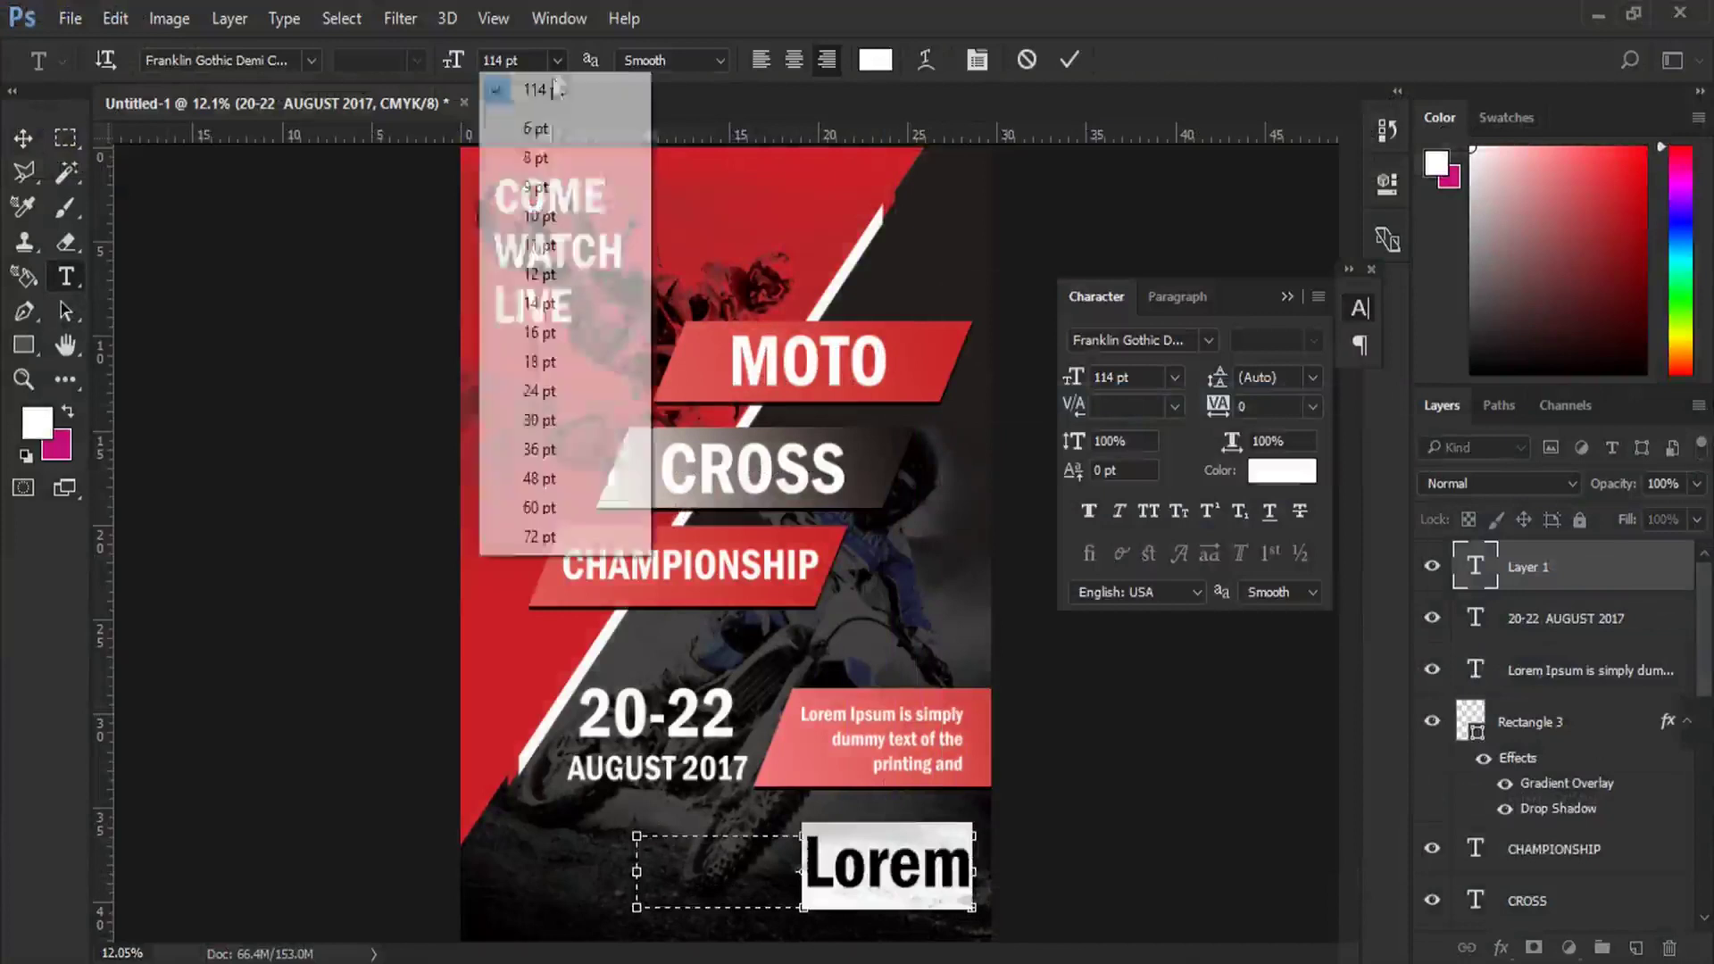
{"action": "left_click", "coordinate": [541, 362]}
{"action": "left_click", "coordinate": [761, 60]}
{"action": "key", "text": "Right"}
{"action": "key", "text": "ctrl+v"}
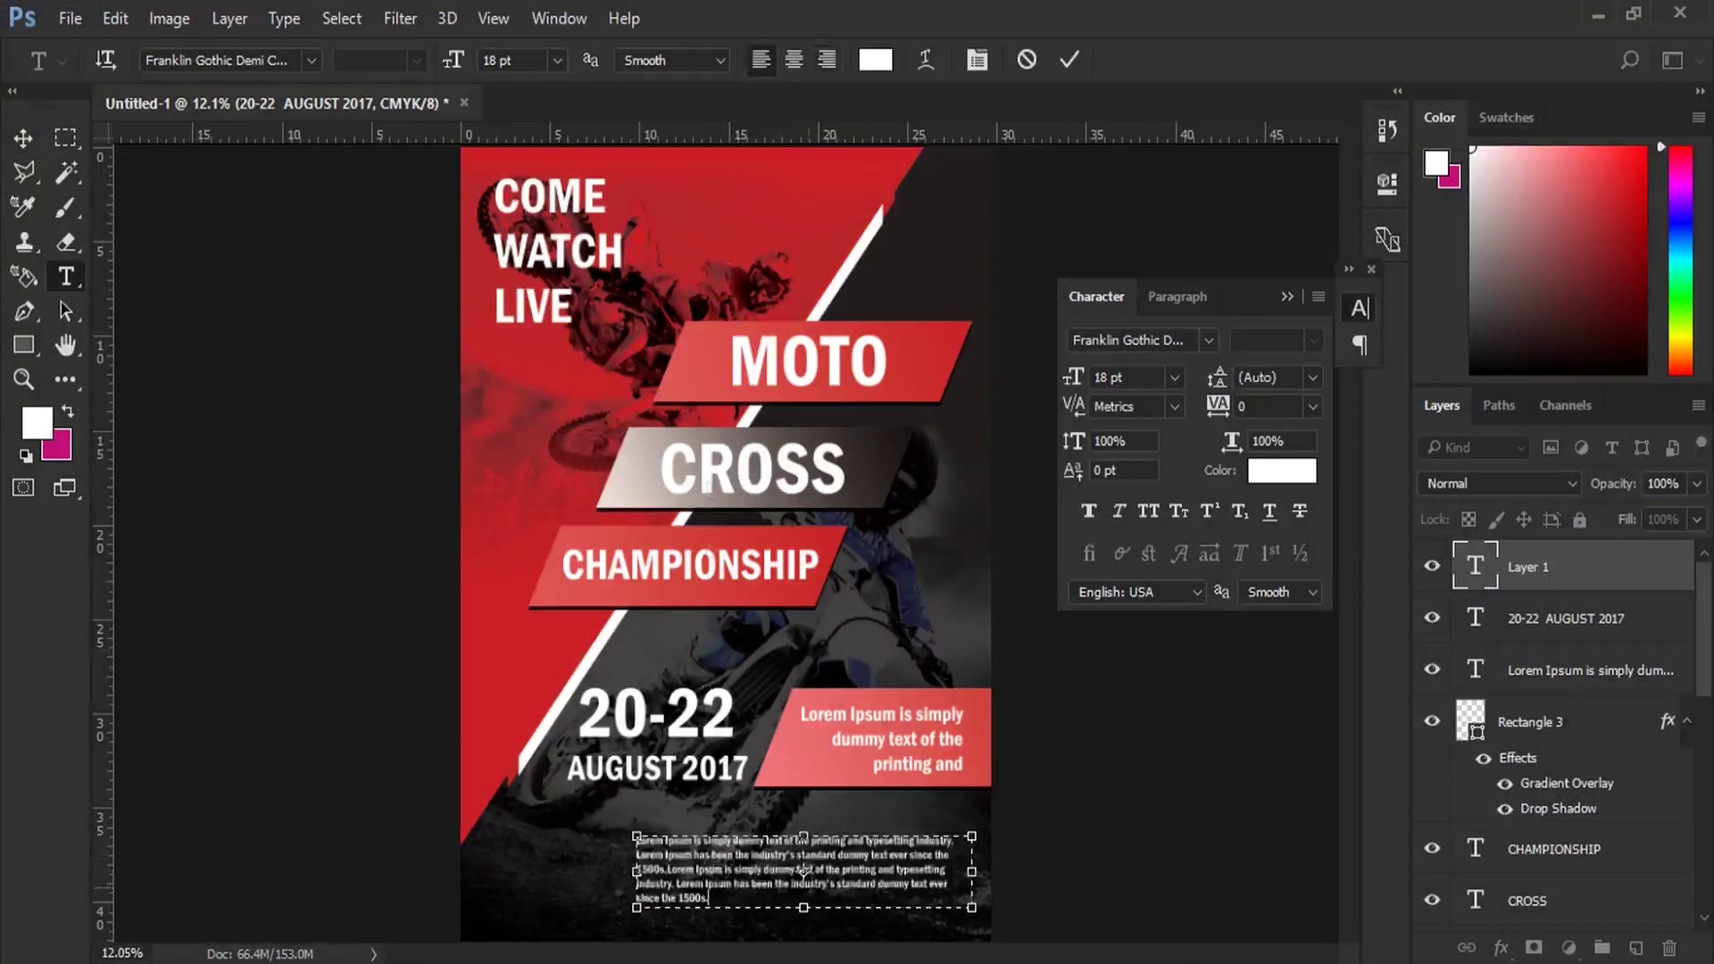
Step: Widen the paragraph box so the text reflows into four lines
{"action": "left_click_drag", "start_coordinate": [982, 917], "coordinate": [1002, 910]}
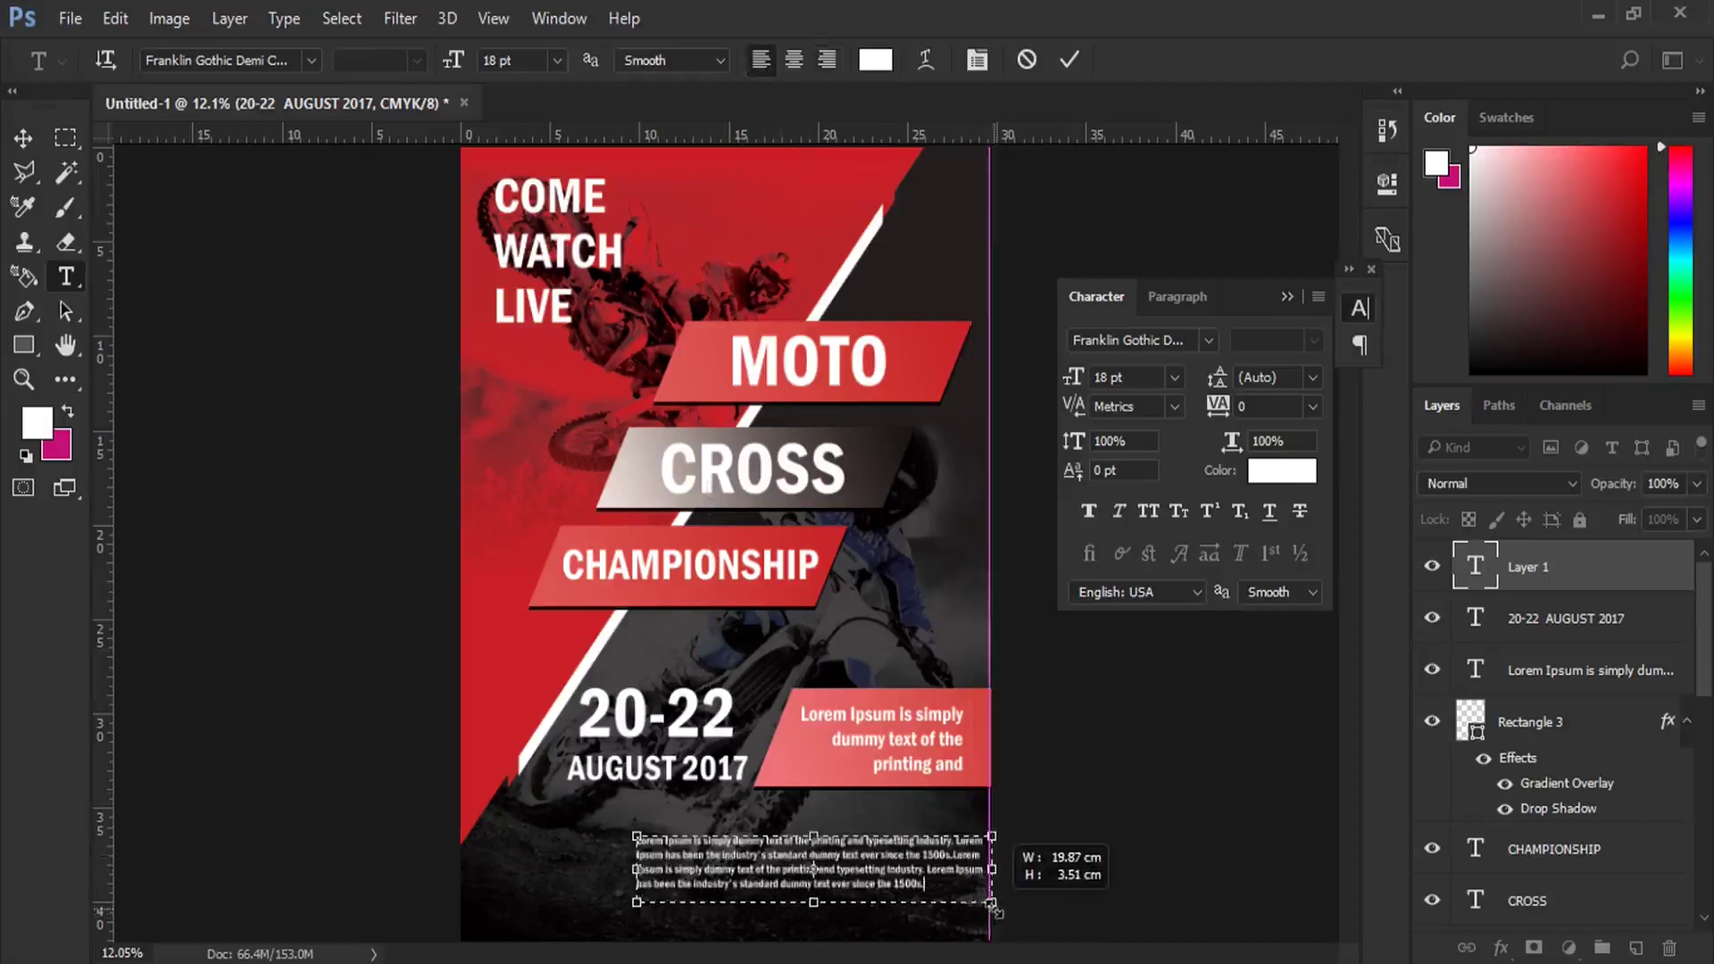
{"action": "key", "text": "ctrl+Return"}
{"action": "left_click", "coordinate": [23, 380]}
{"action": "left_click", "coordinate": [785, 768]}
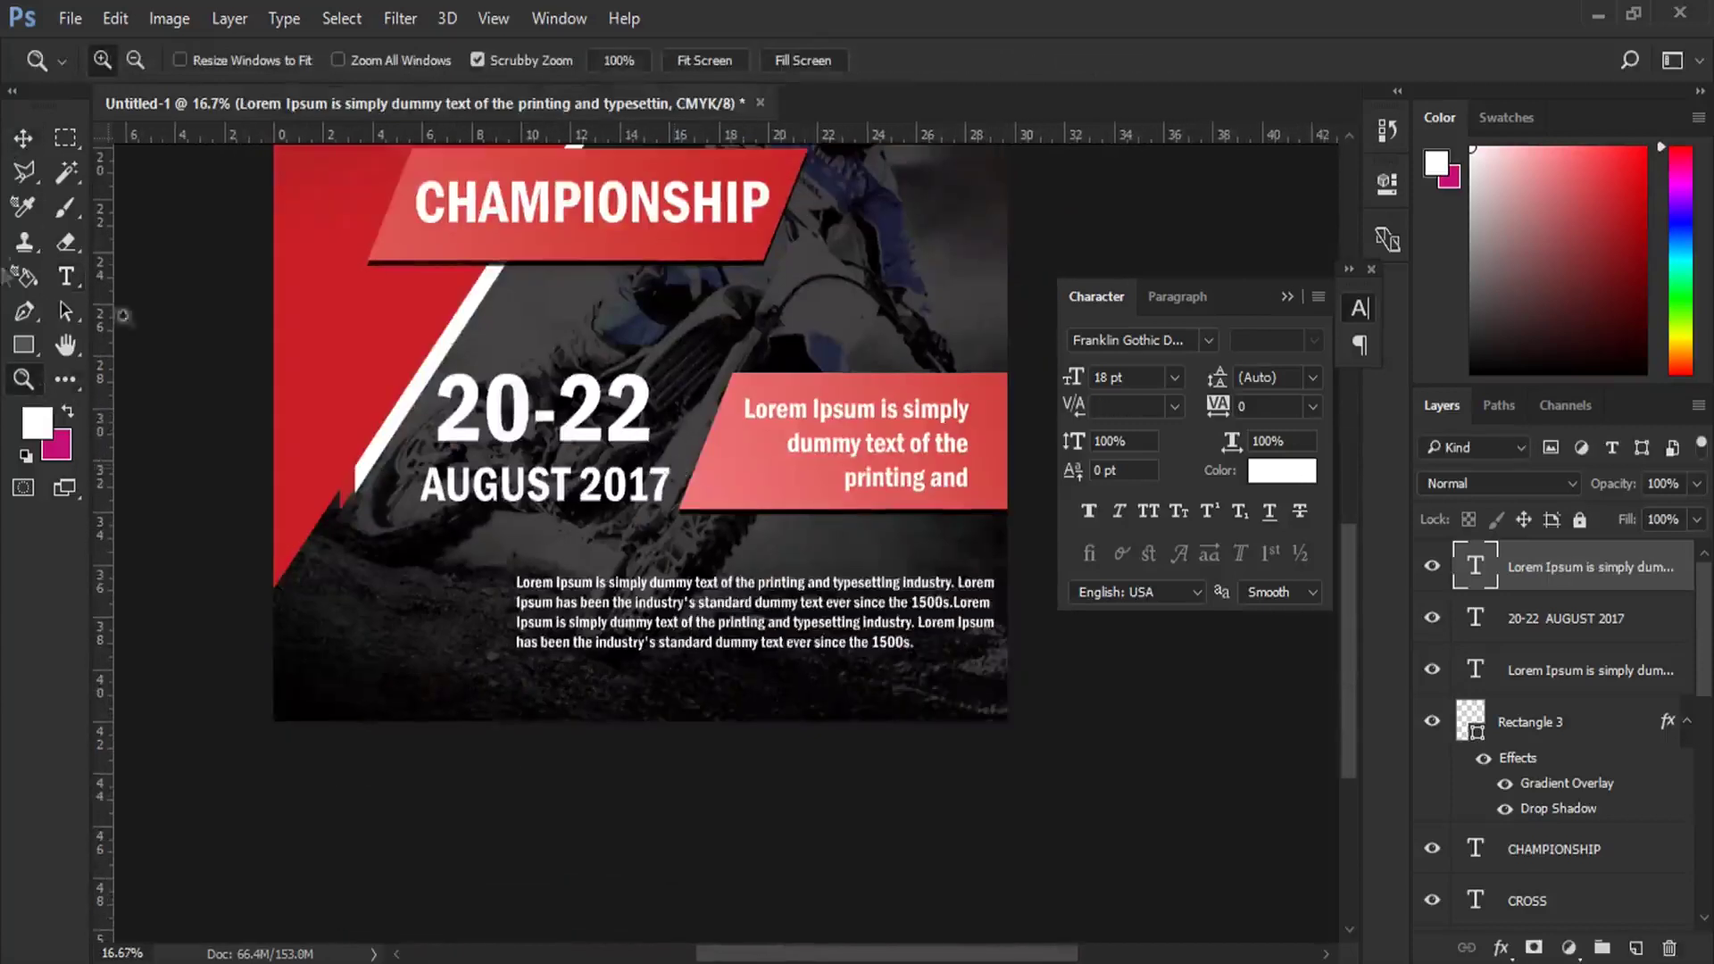
{"action": "key", "text": "v"}
Step: Move the body paragraph, red box text, red box, and date slightly upward
{"action": "left_click_drag", "start_coordinate": [655, 606], "coordinate": [628, 569]}
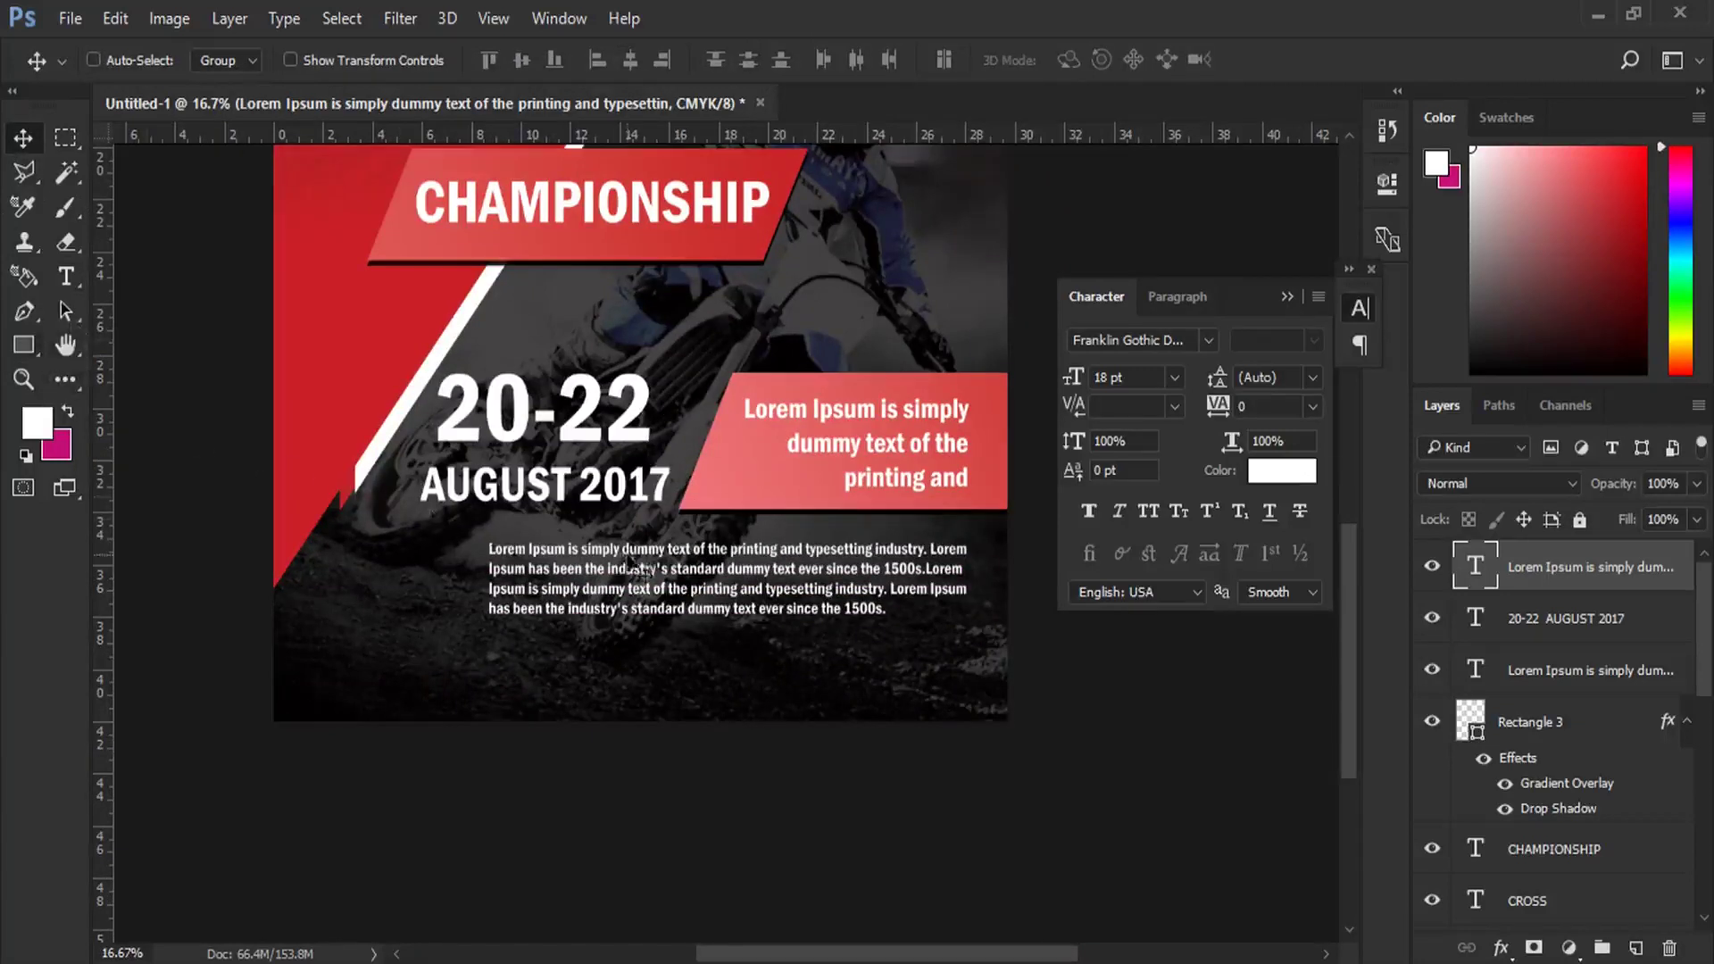
{"action": "mouse_move", "coordinate": [817, 489]}
{"action": "left_mouse_down"}
{"action": "mouse_move", "coordinate": [808, 438]}
{"action": "mouse_move", "coordinate": [786, 445]}
{"action": "mouse_move", "coordinate": [782, 429]}
{"action": "left_mouse_up"}
{"action": "right_click", "coordinate": [785, 423]}
{"action": "left_click", "coordinate": [888, 474]}
{"action": "left_click_drag", "start_coordinate": [625, 425], "coordinate": [631, 403]}
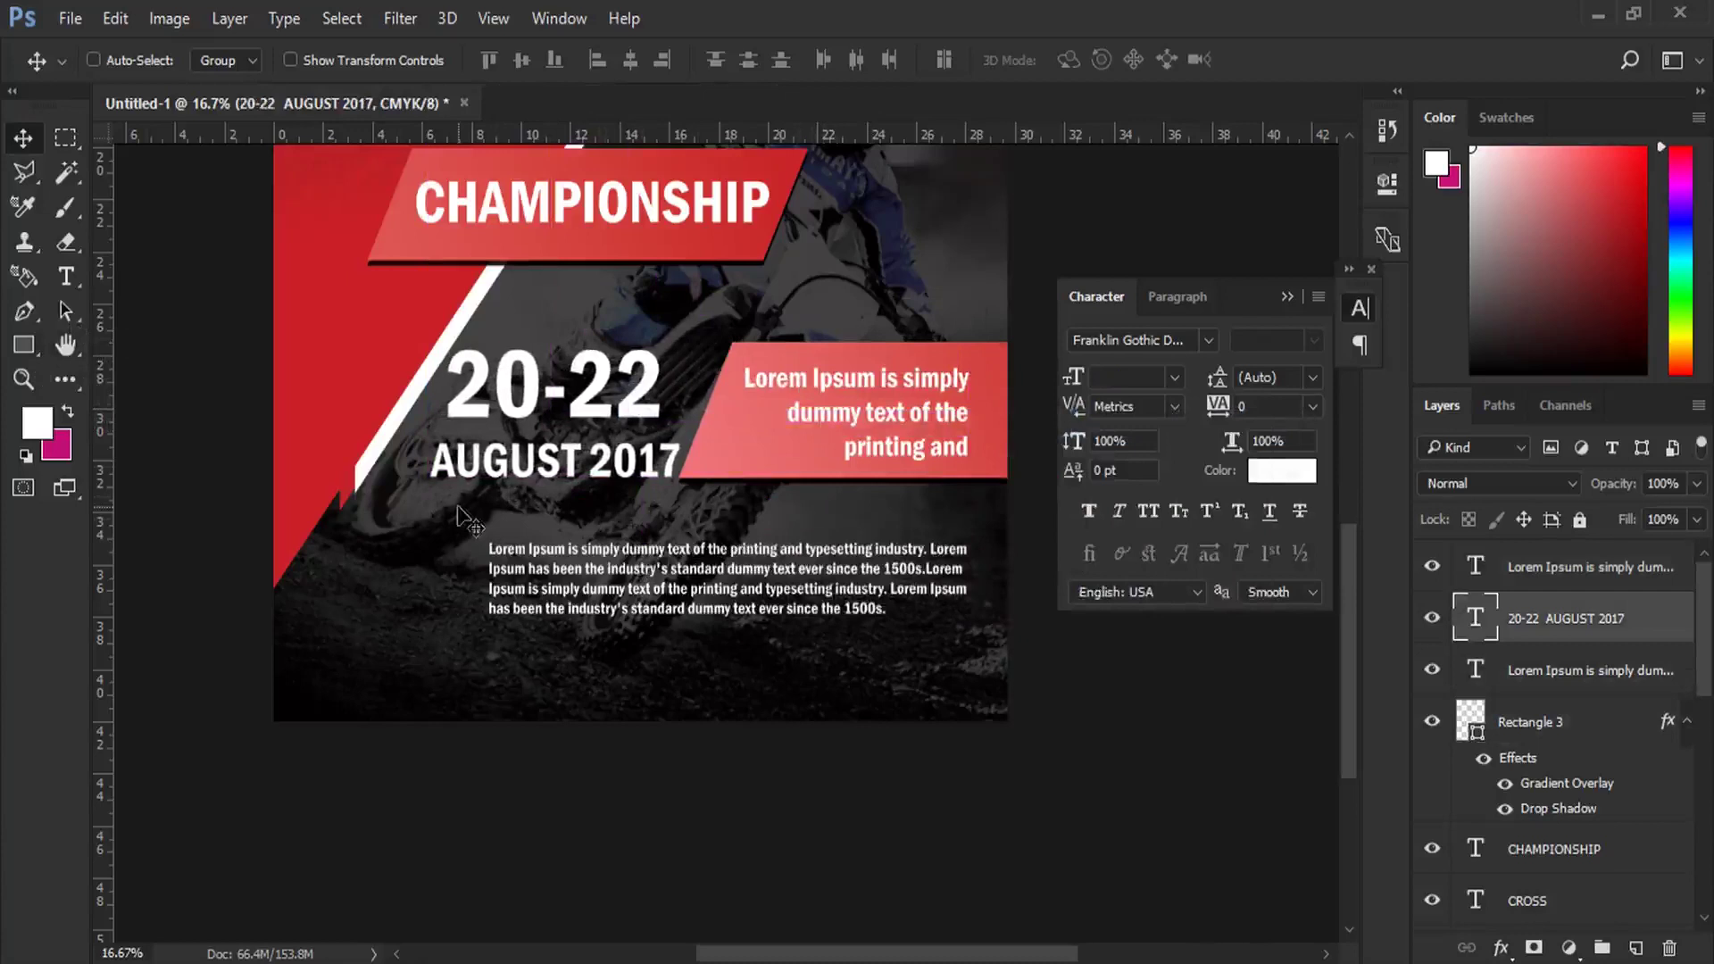
{"action": "right_click", "coordinate": [634, 558]}
{"action": "left_click", "coordinate": [661, 575]}
{"action": "left_click_drag", "start_coordinate": [661, 559], "coordinate": [661, 539]}
{"action": "left_click", "coordinate": [23, 344]}
{"action": "left_click", "coordinate": [23, 378]}
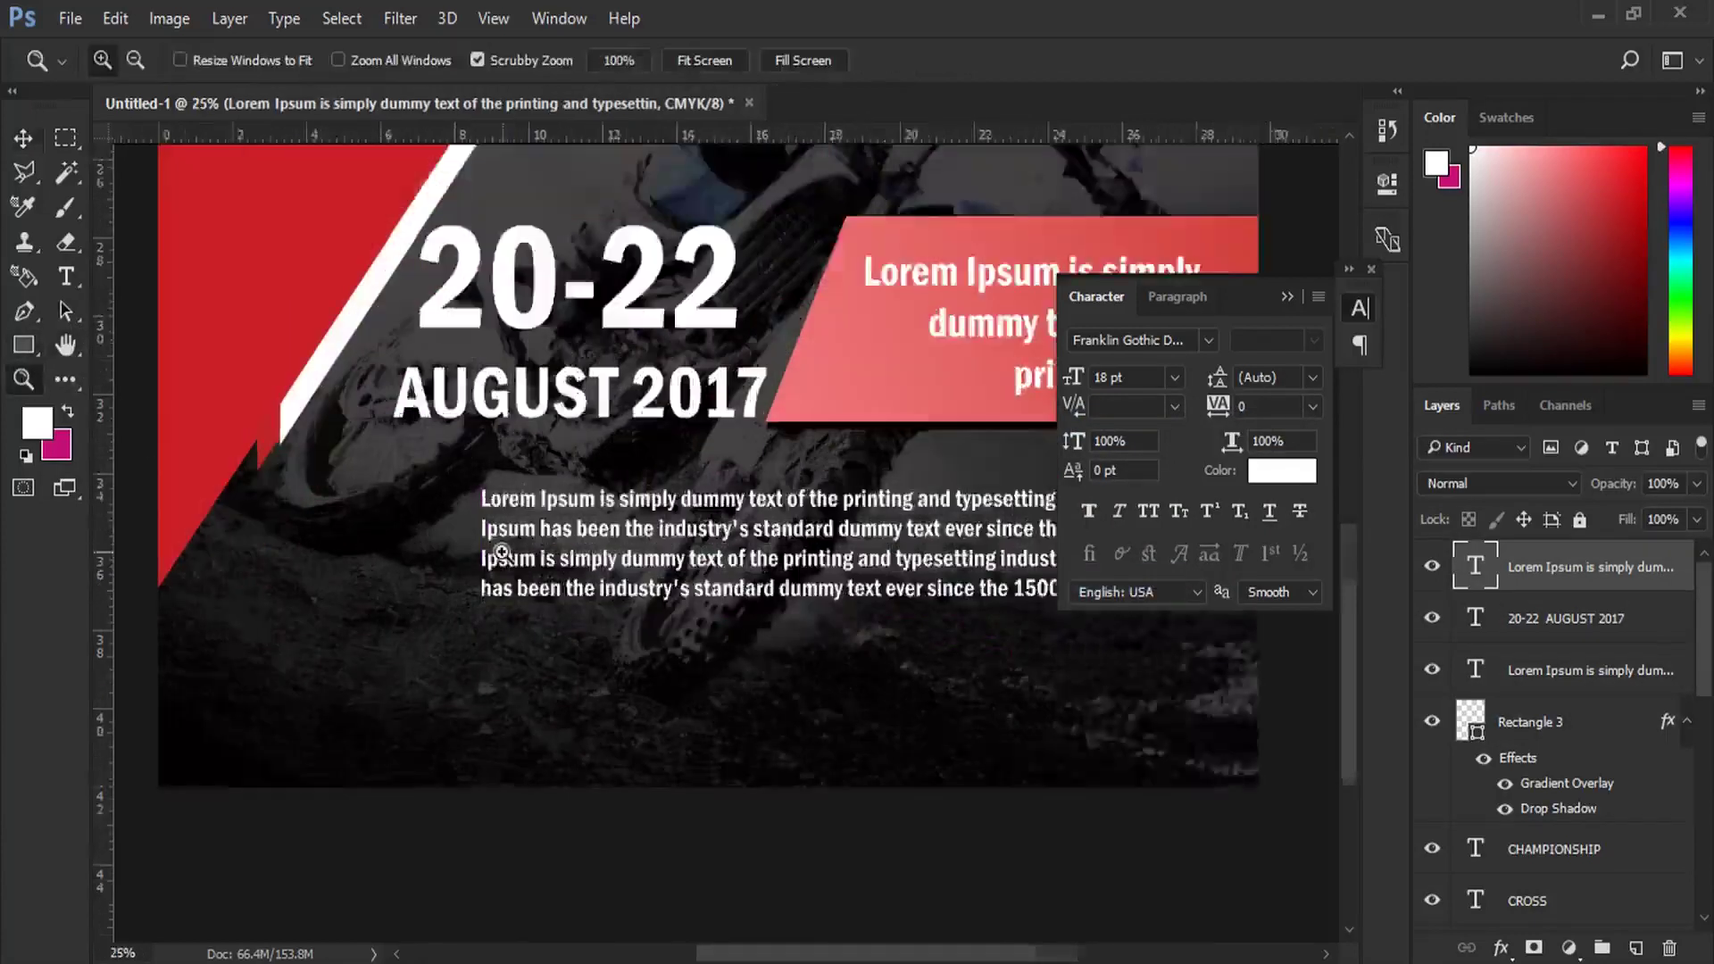
{"action": "left_click", "coordinate": [506, 581]}
Step: Draw a thin vertical rectangle left of the paragraph and fill it red
{"action": "left_click", "coordinate": [24, 344]}
{"action": "left_click_drag", "start_coordinate": [434, 460], "coordinate": [438, 627]}
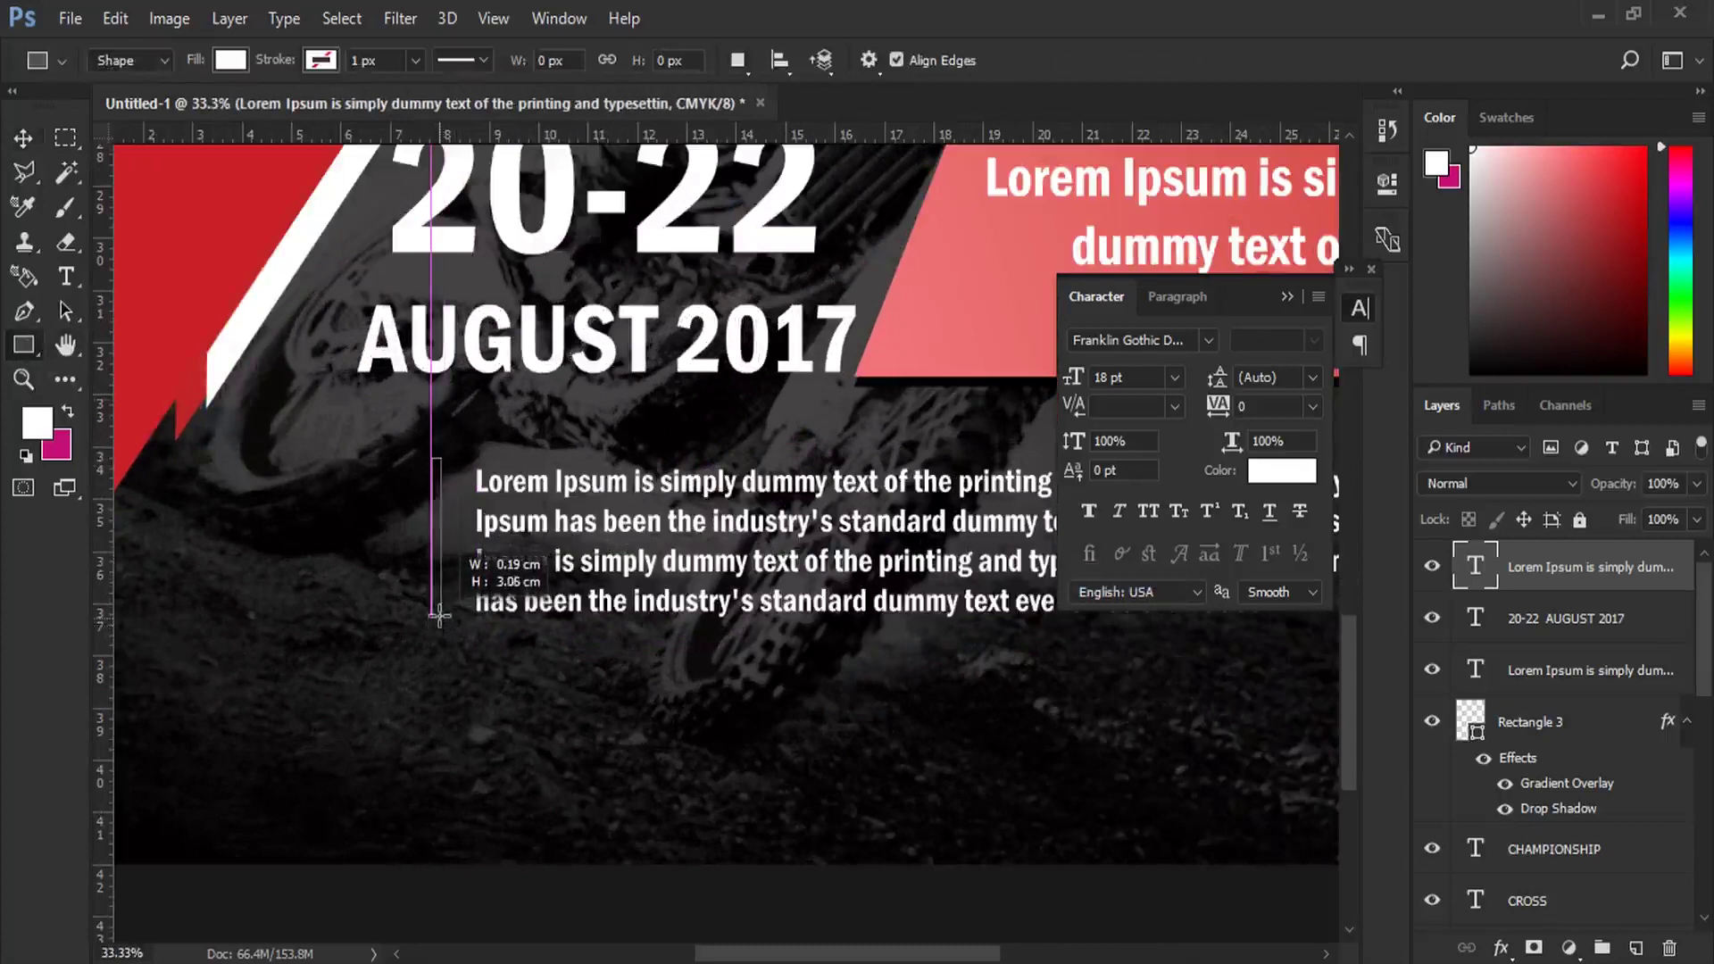
{"action": "left_click_drag", "start_coordinate": [438, 627], "coordinate": [437, 605]}
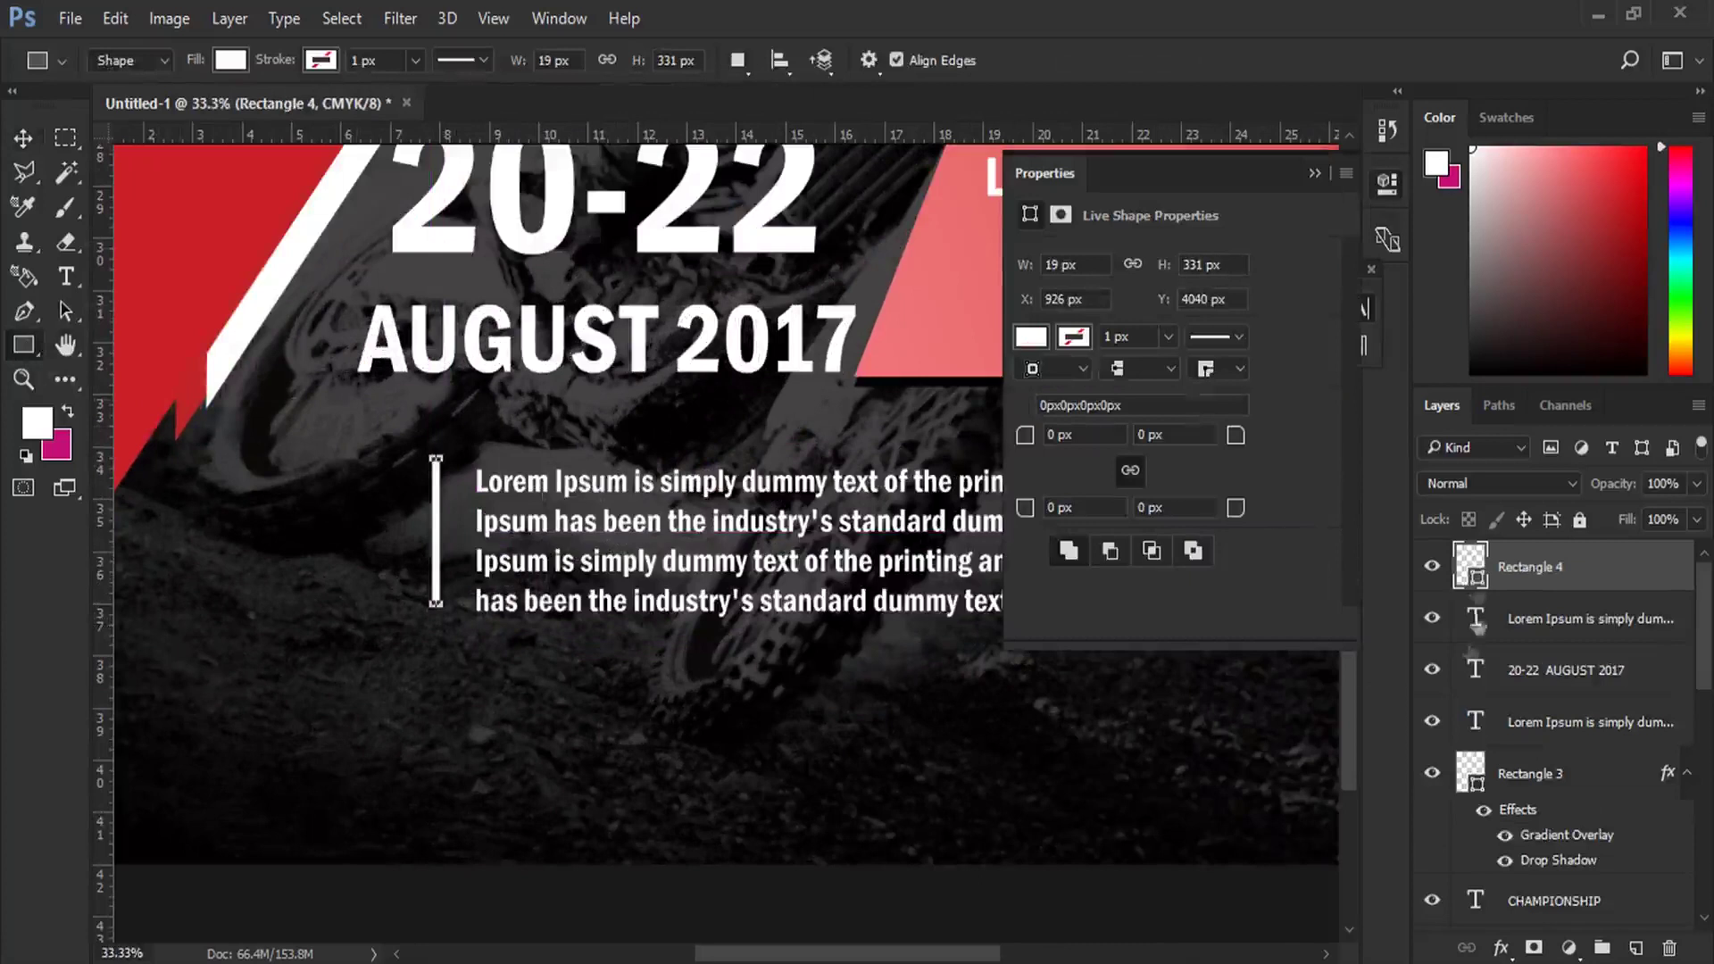
{"action": "double_click", "coordinate": [1471, 566]}
{"action": "left_click", "coordinate": [152, 268]}
{"action": "left_click", "coordinate": [1588, 164]}
Step: Nudge the red bar toward the paragraph and shorten it to the paragraph height
{"action": "left_click", "coordinate": [23, 139]}
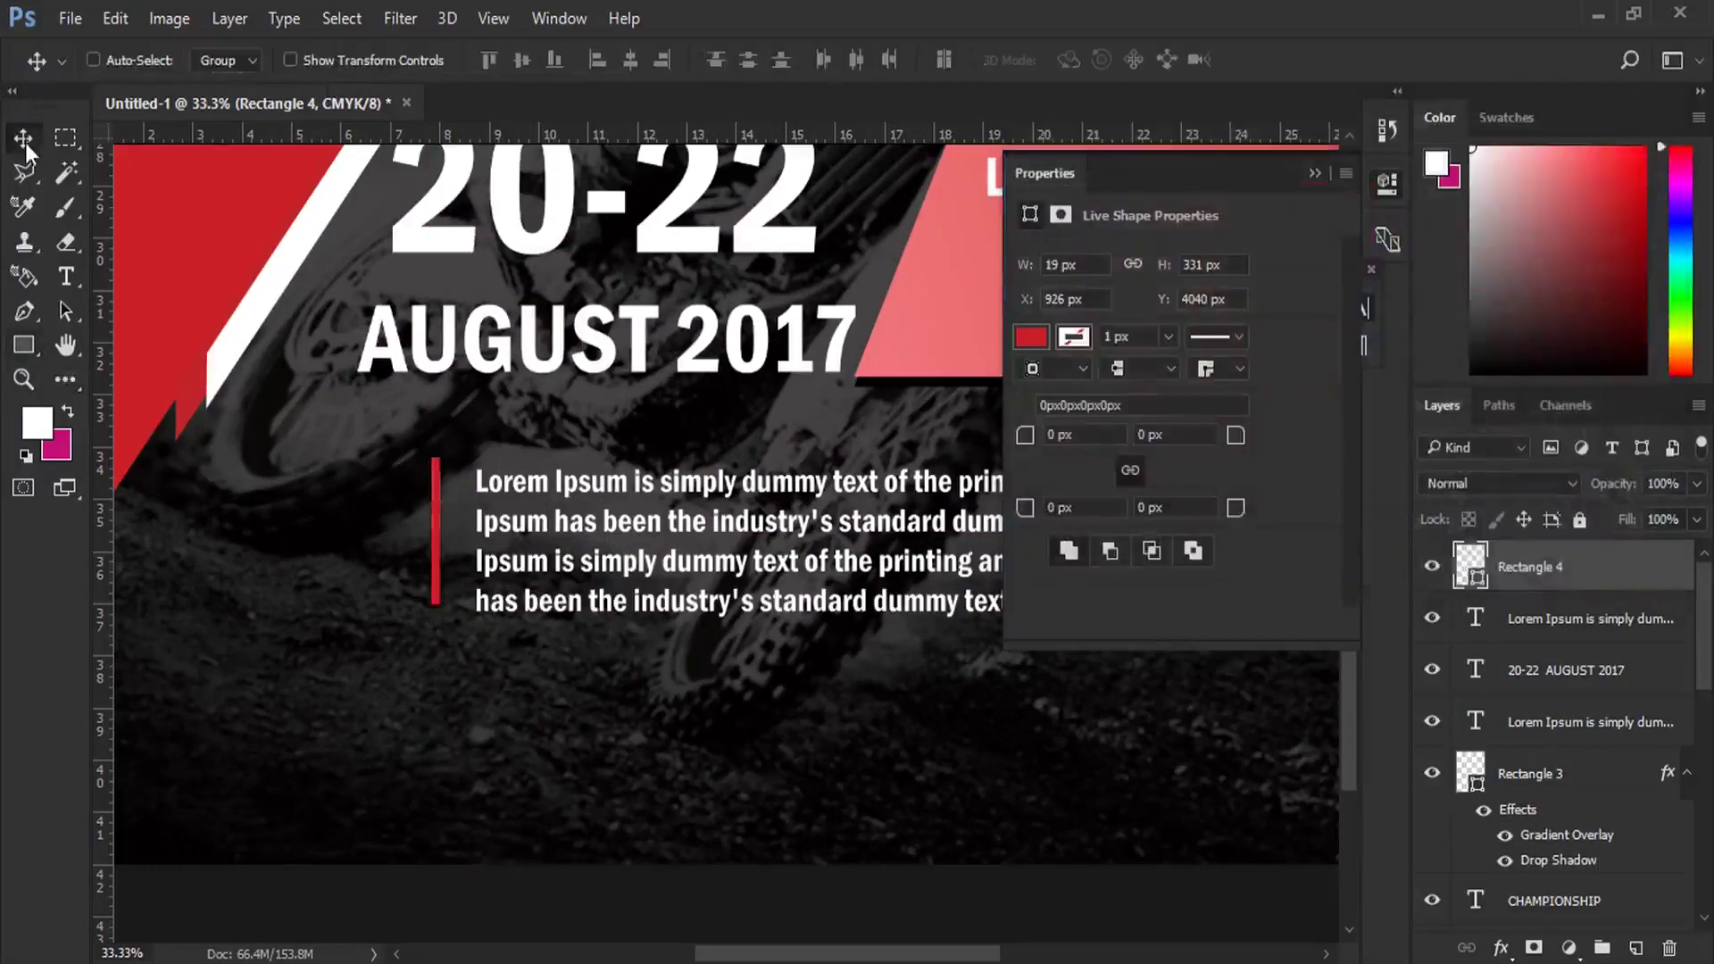
{"action": "key", "text": "shift+Right"}
{"action": "key", "text": "shift+Right"}
{"action": "key", "text": "shift+Right"}
{"action": "key", "text": "shift+Right"}
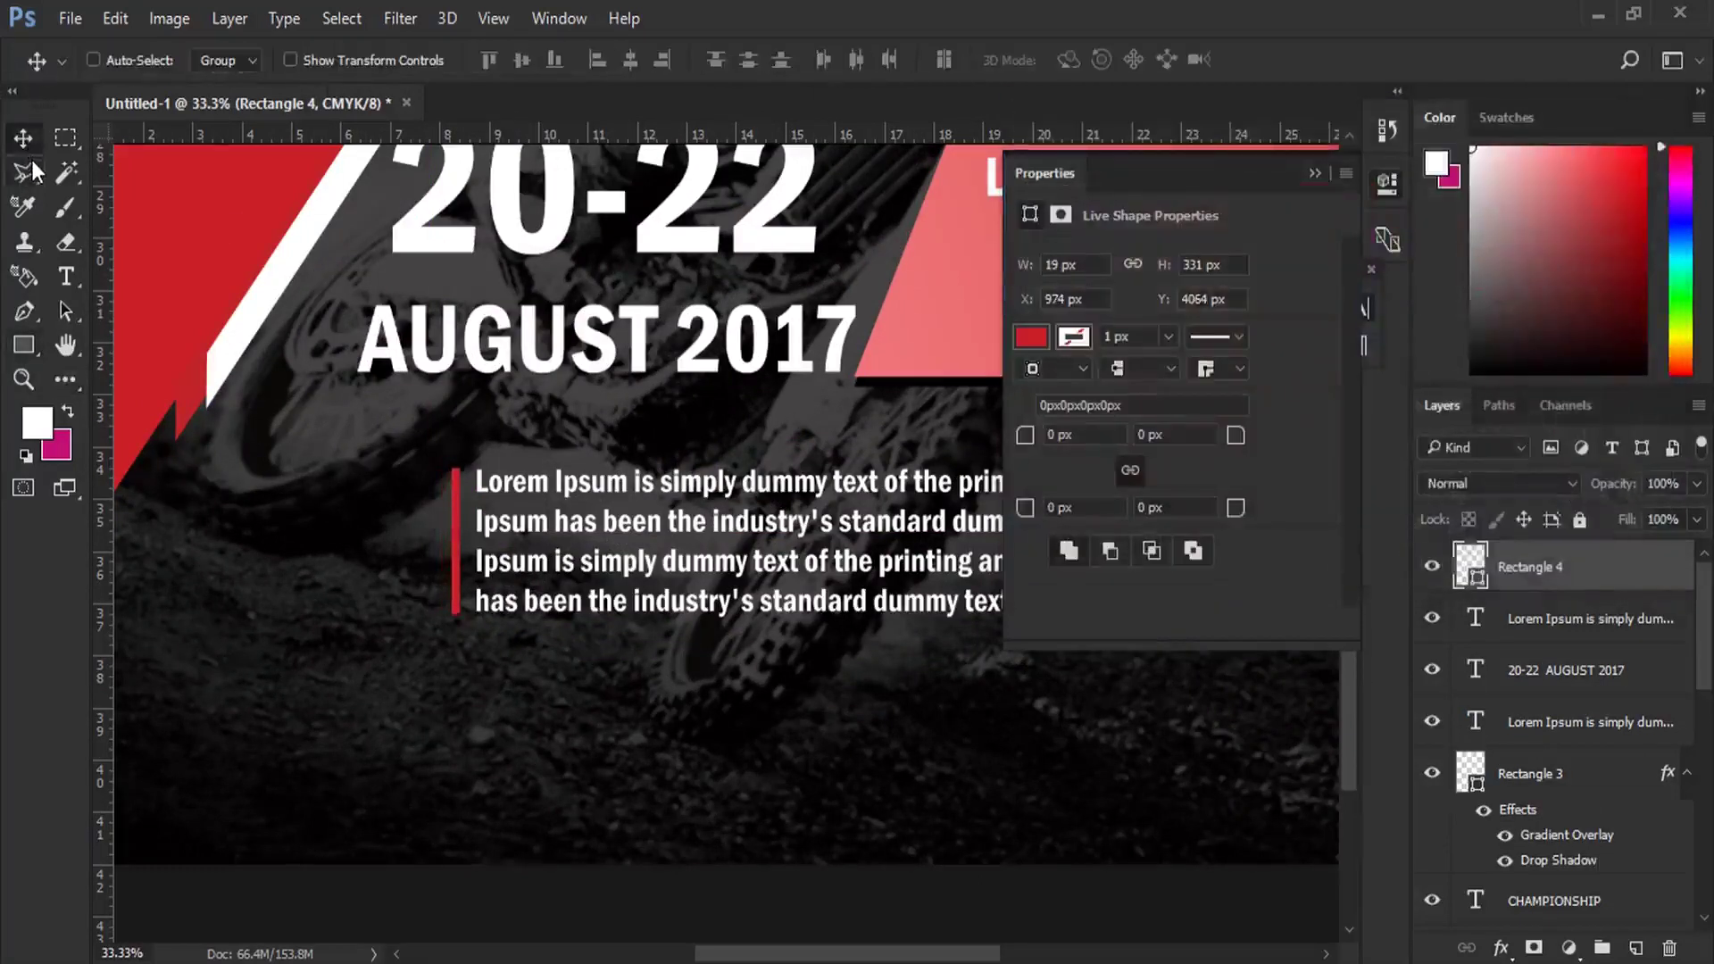
{"action": "key", "text": "ctrl+t"}
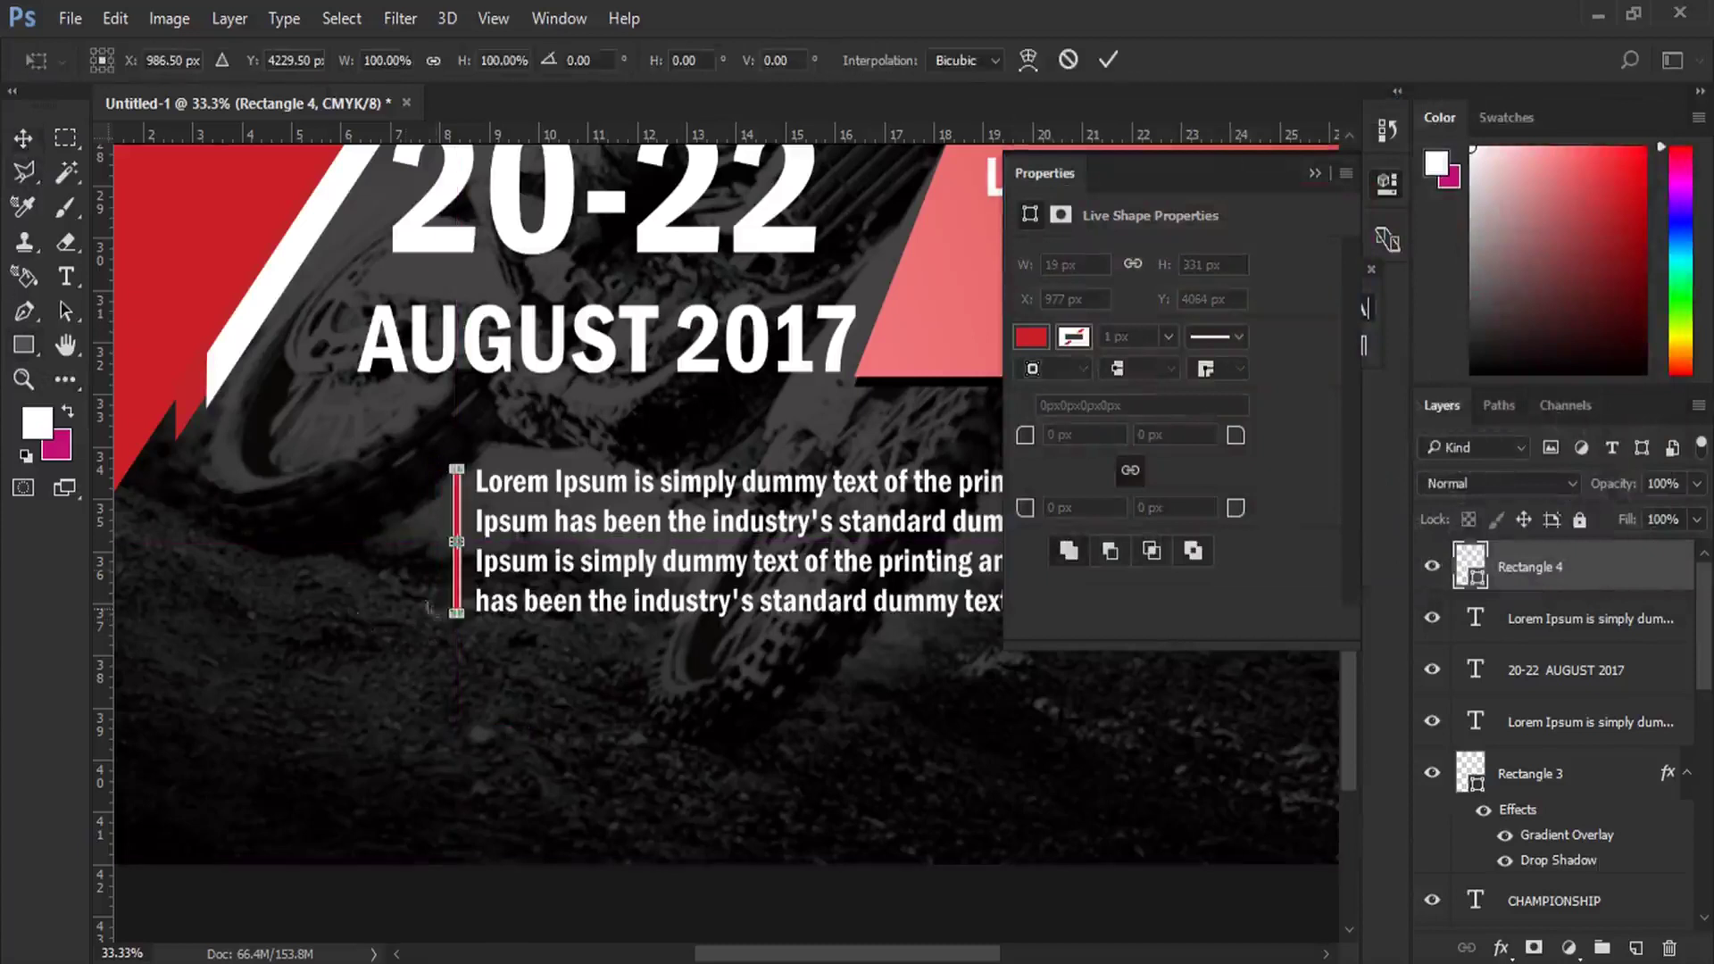
{"action": "left_click_drag", "start_coordinate": [455, 614], "coordinate": [455, 612]}
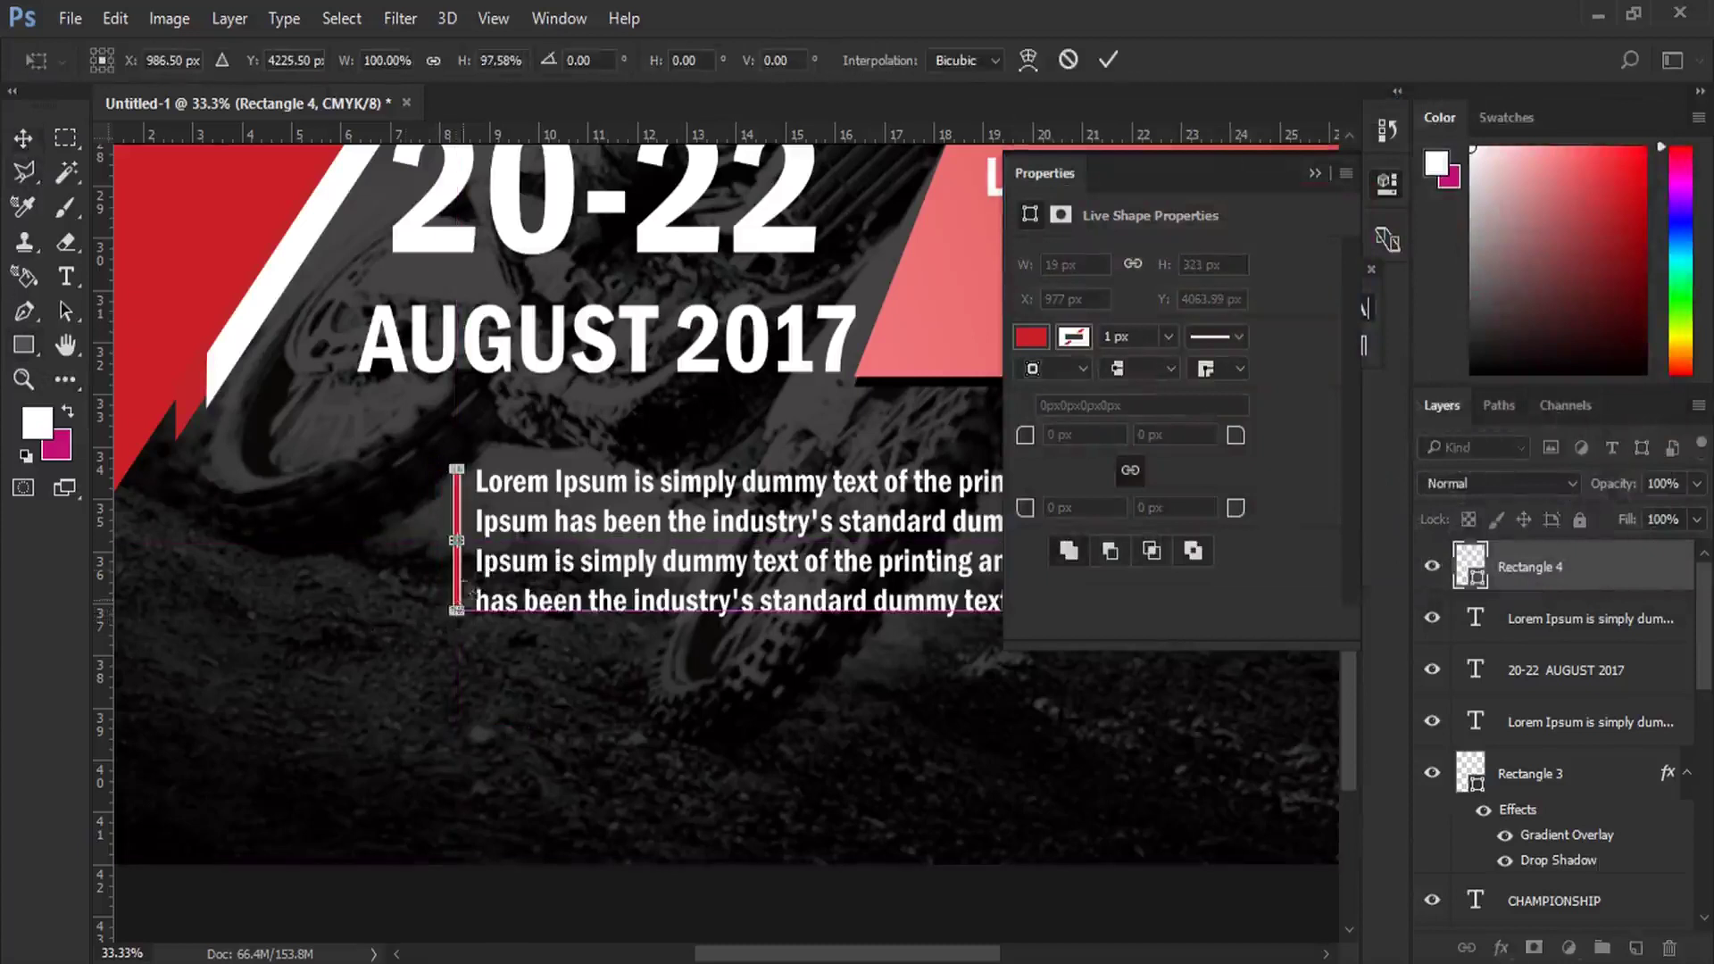
{"action": "key", "text": "Return"}
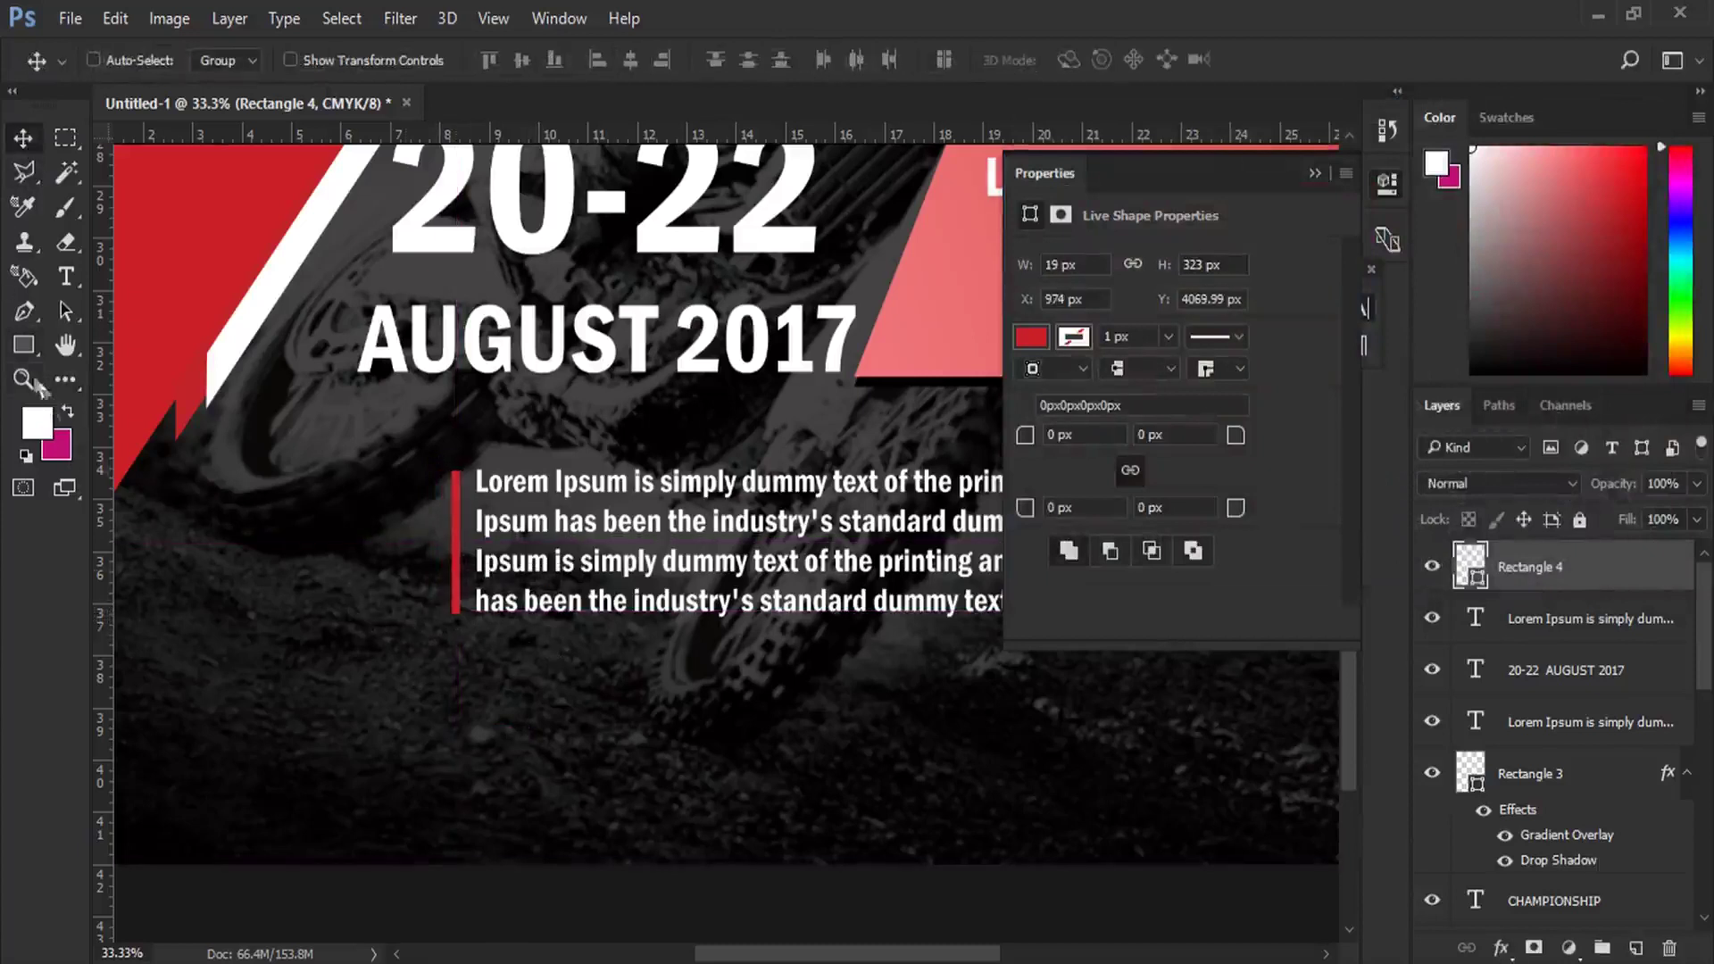
{"action": "left_click", "coordinate": [24, 380]}
{"action": "left_click", "coordinate": [464, 536]}
Step: Narrow the red bar to 12 × 323 px and nudge it beside the paragraph
{"action": "key", "text": "ctrl+t"}
{"action": "left_click_drag", "start_coordinate": [457, 533], "coordinate": [450, 533]}
{"action": "left_click", "coordinate": [24, 138]}
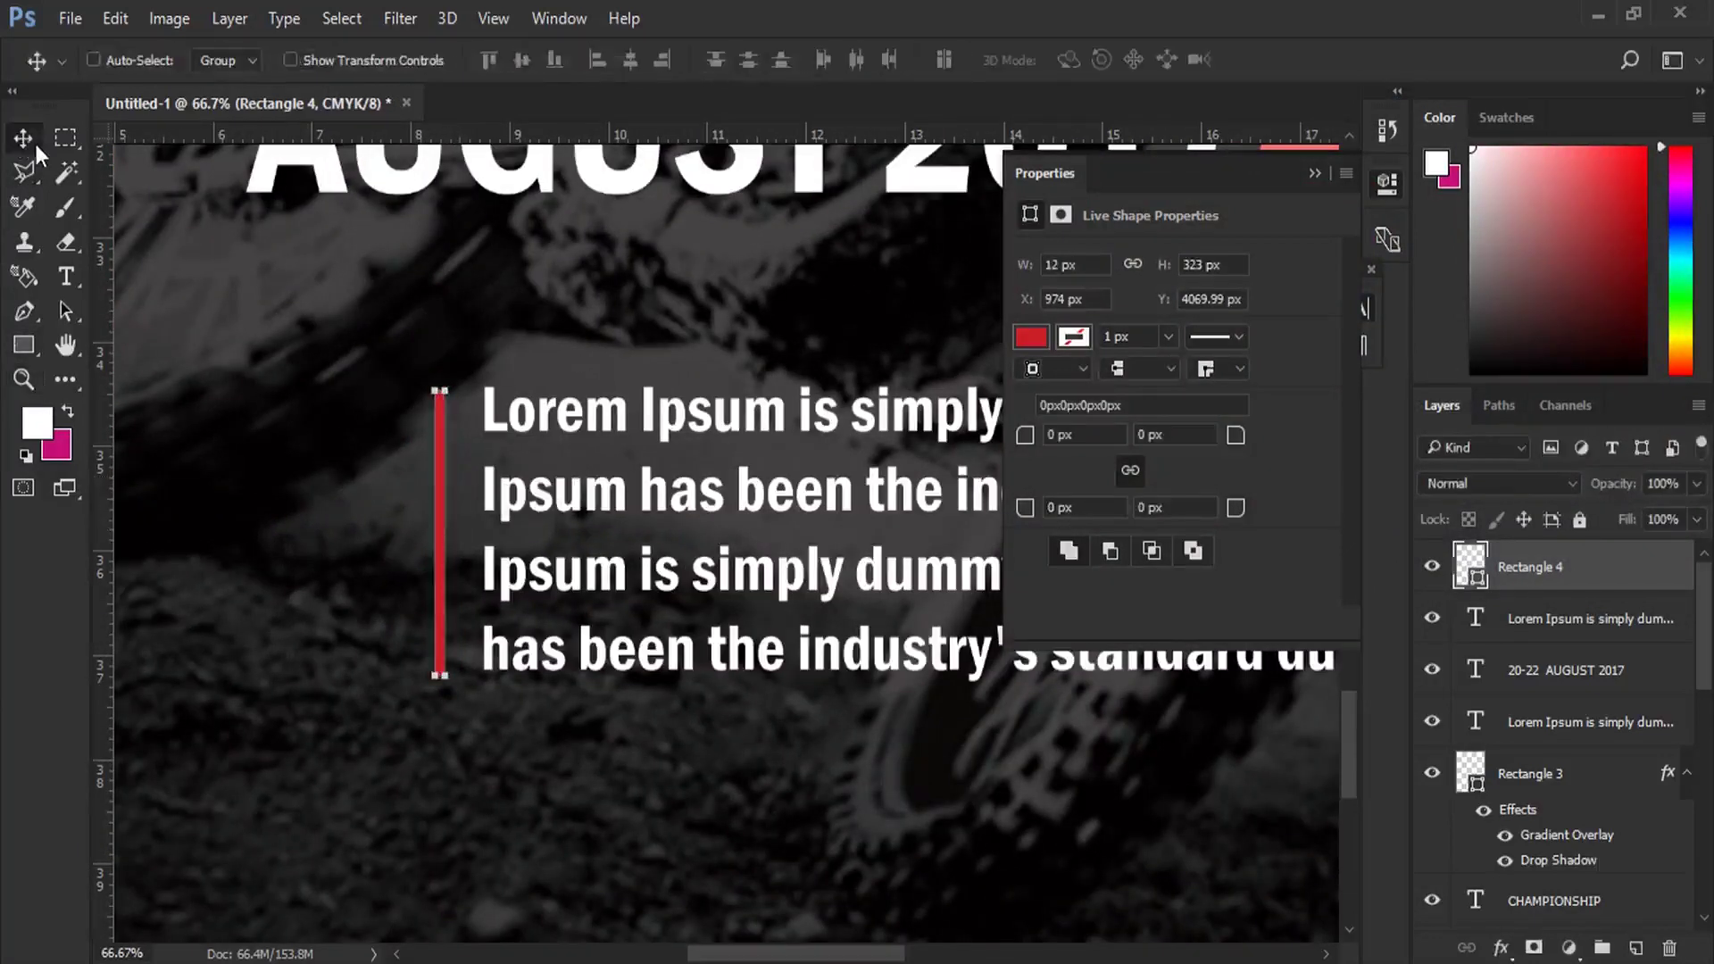
{"action": "key", "text": "Up"}
{"action": "key", "text": "Up"}
{"action": "key", "text": "Right"}
{"action": "key", "text": "Right"}
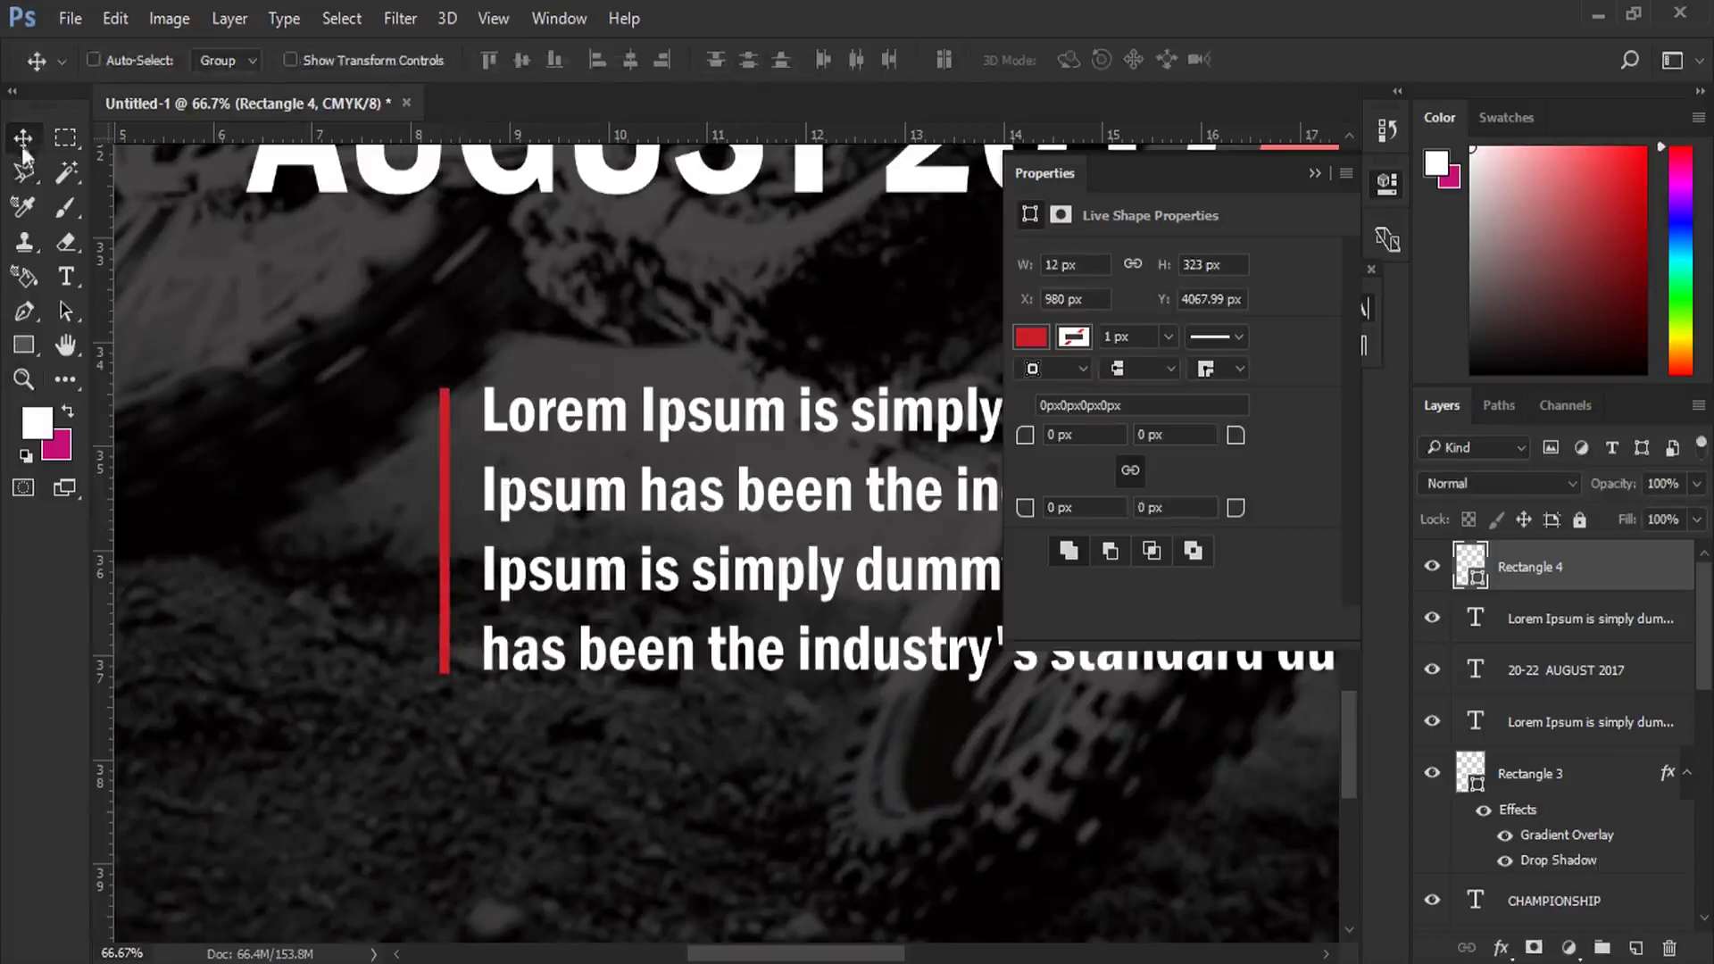
{"action": "left_click", "coordinate": [24, 380]}
{"action": "left_click", "coordinate": [426, 527], "text": "alt"}
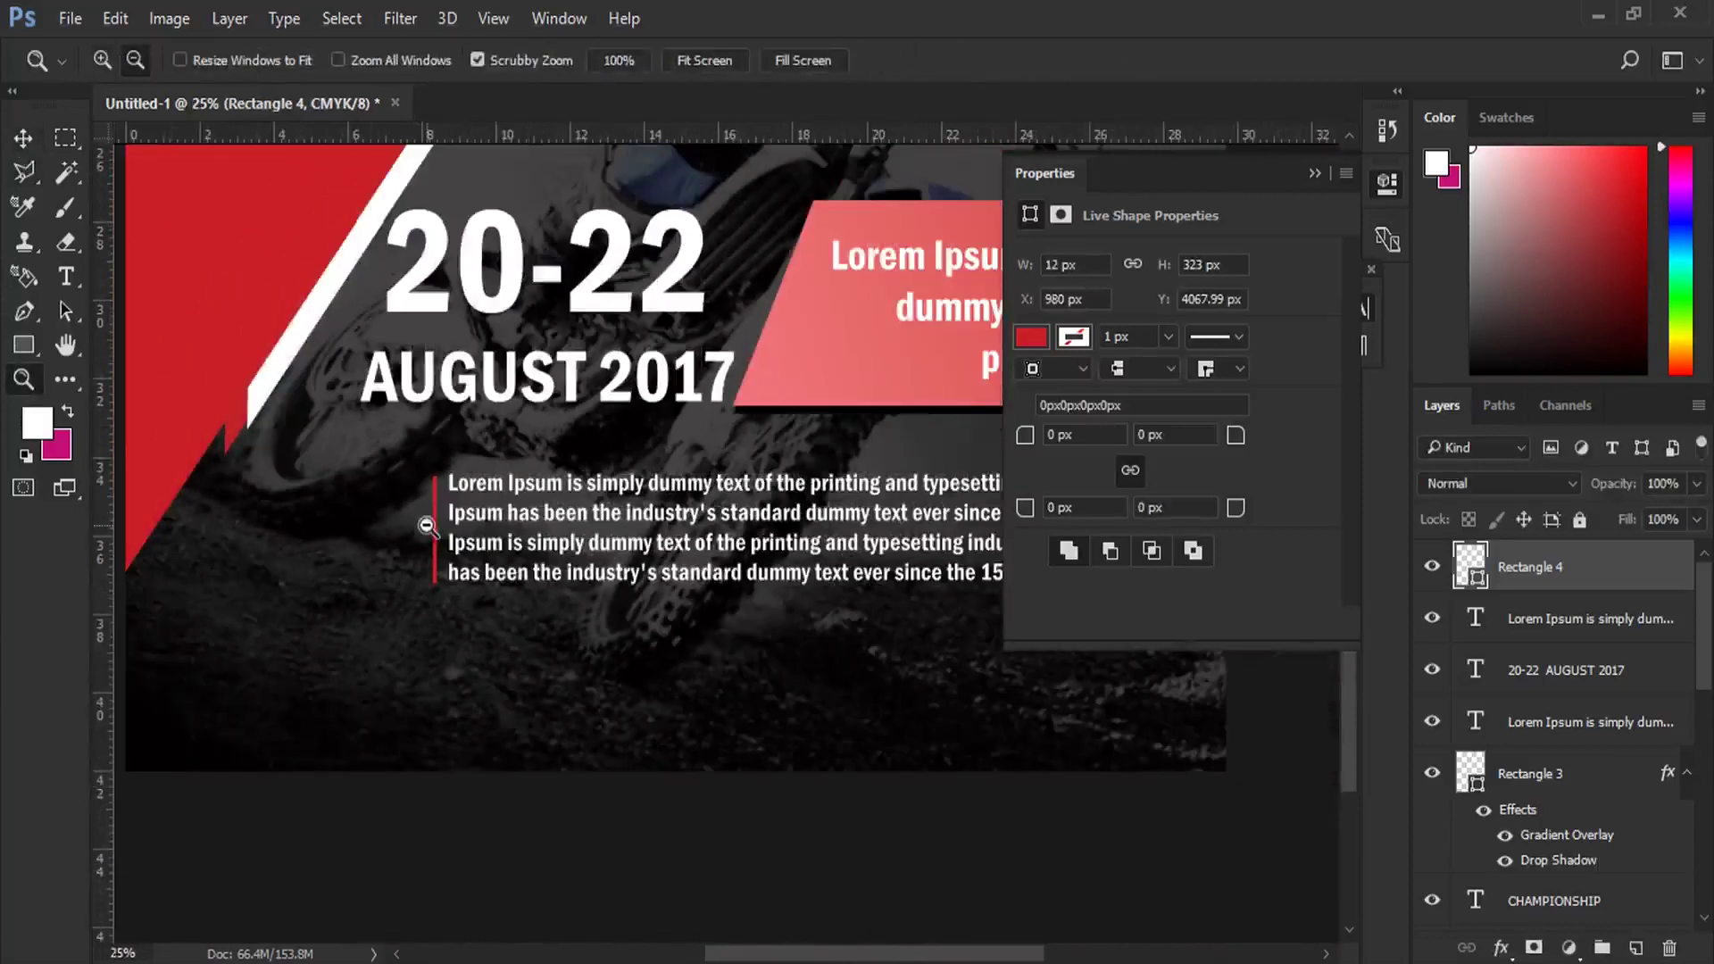
{"action": "left_click", "coordinate": [426, 527], "text": "alt"}
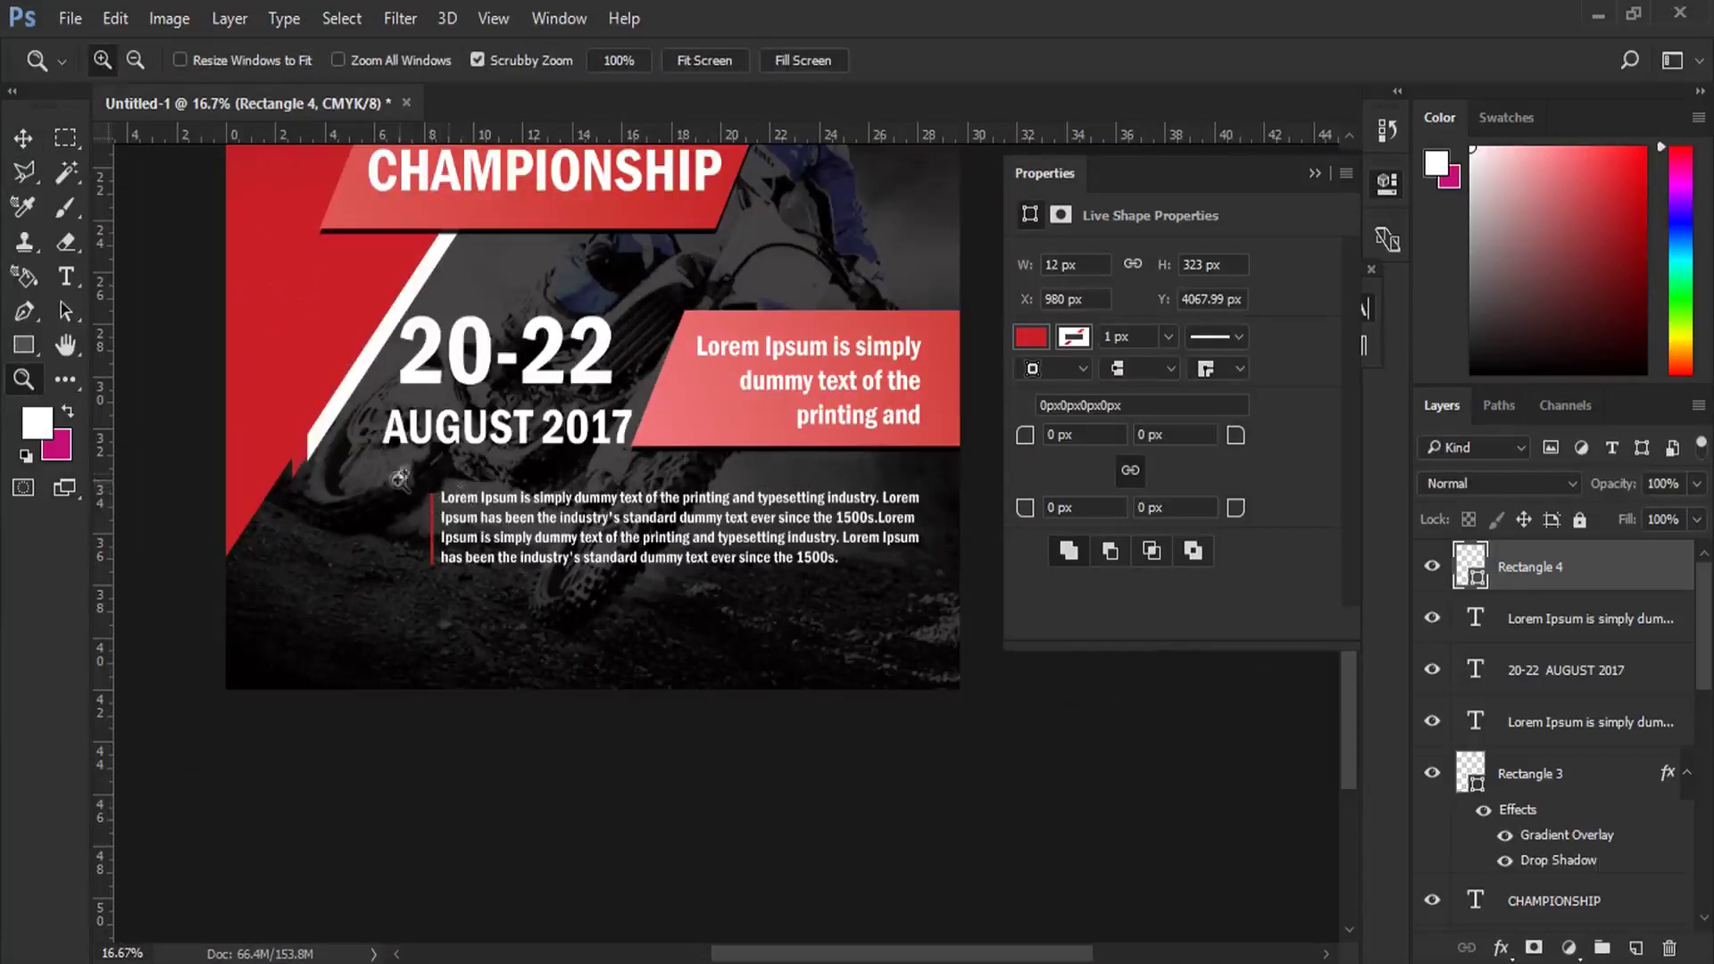
{"action": "left_click", "coordinate": [21, 345]}
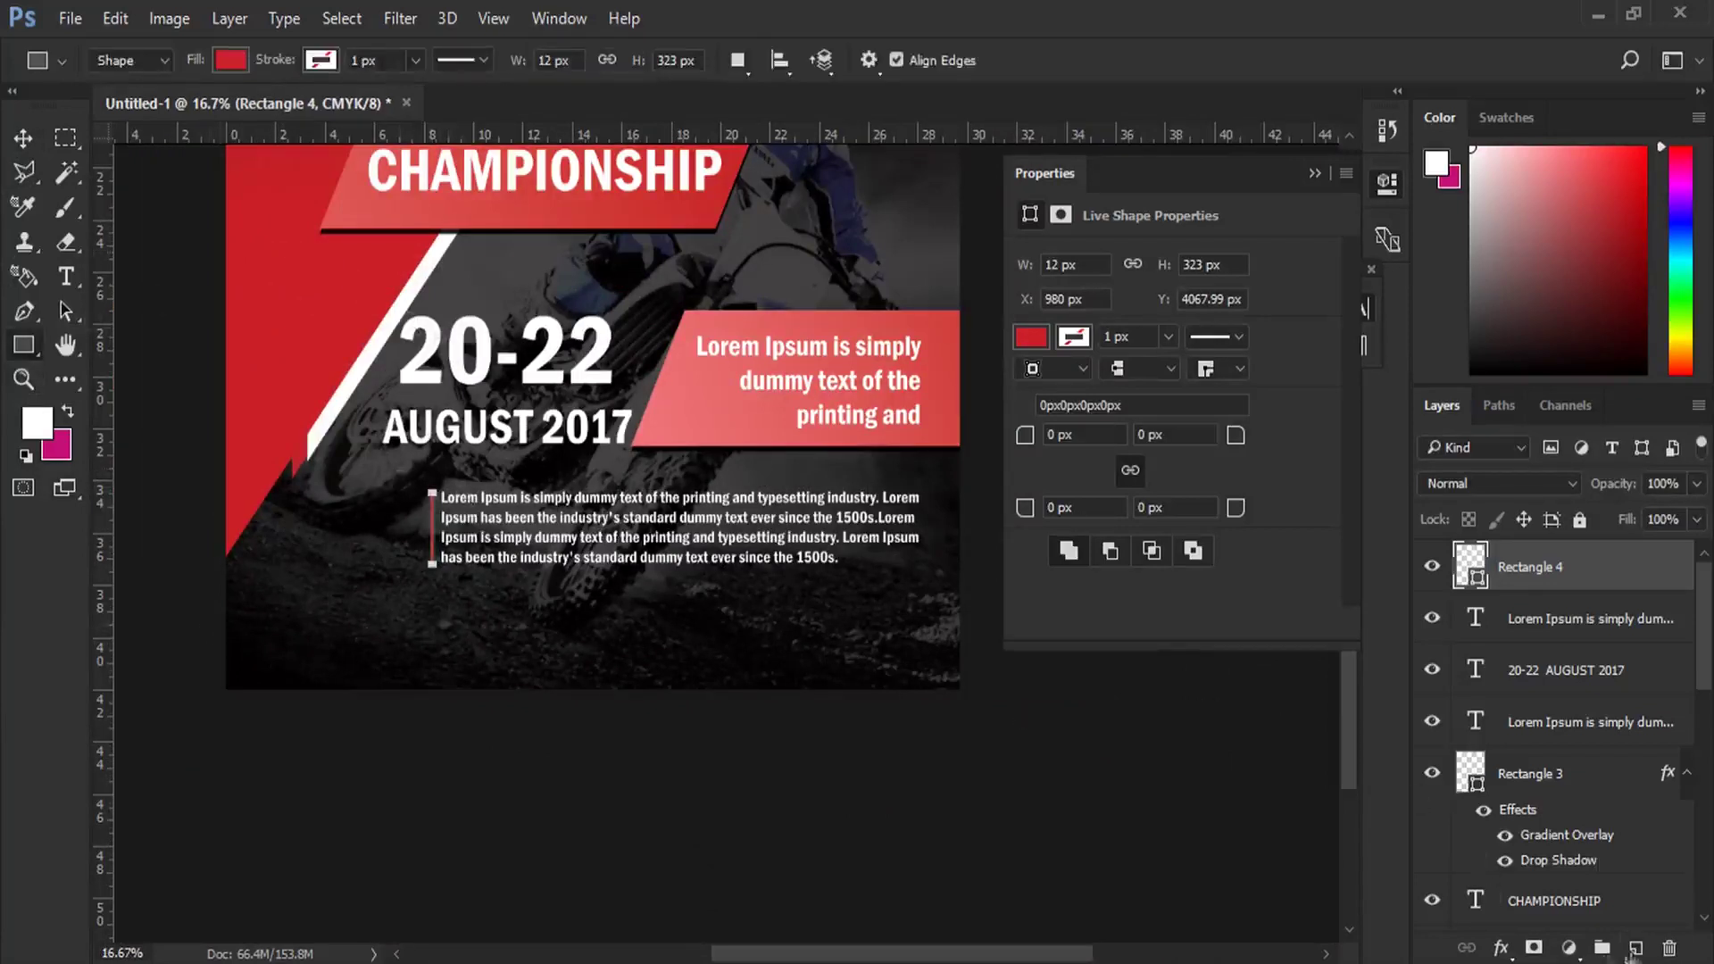
{"action": "left_click", "coordinate": [1634, 950]}
Step: Draw a wide translucent strip, Rectangle 5, across the poster bottom
{"action": "left_click_drag", "start_coordinate": [209, 602], "coordinate": [973, 701]}
{"action": "left_click", "coordinate": [1696, 483]}
{"action": "left_click_drag", "start_coordinate": [1658, 516], "coordinate": [1617, 518]}
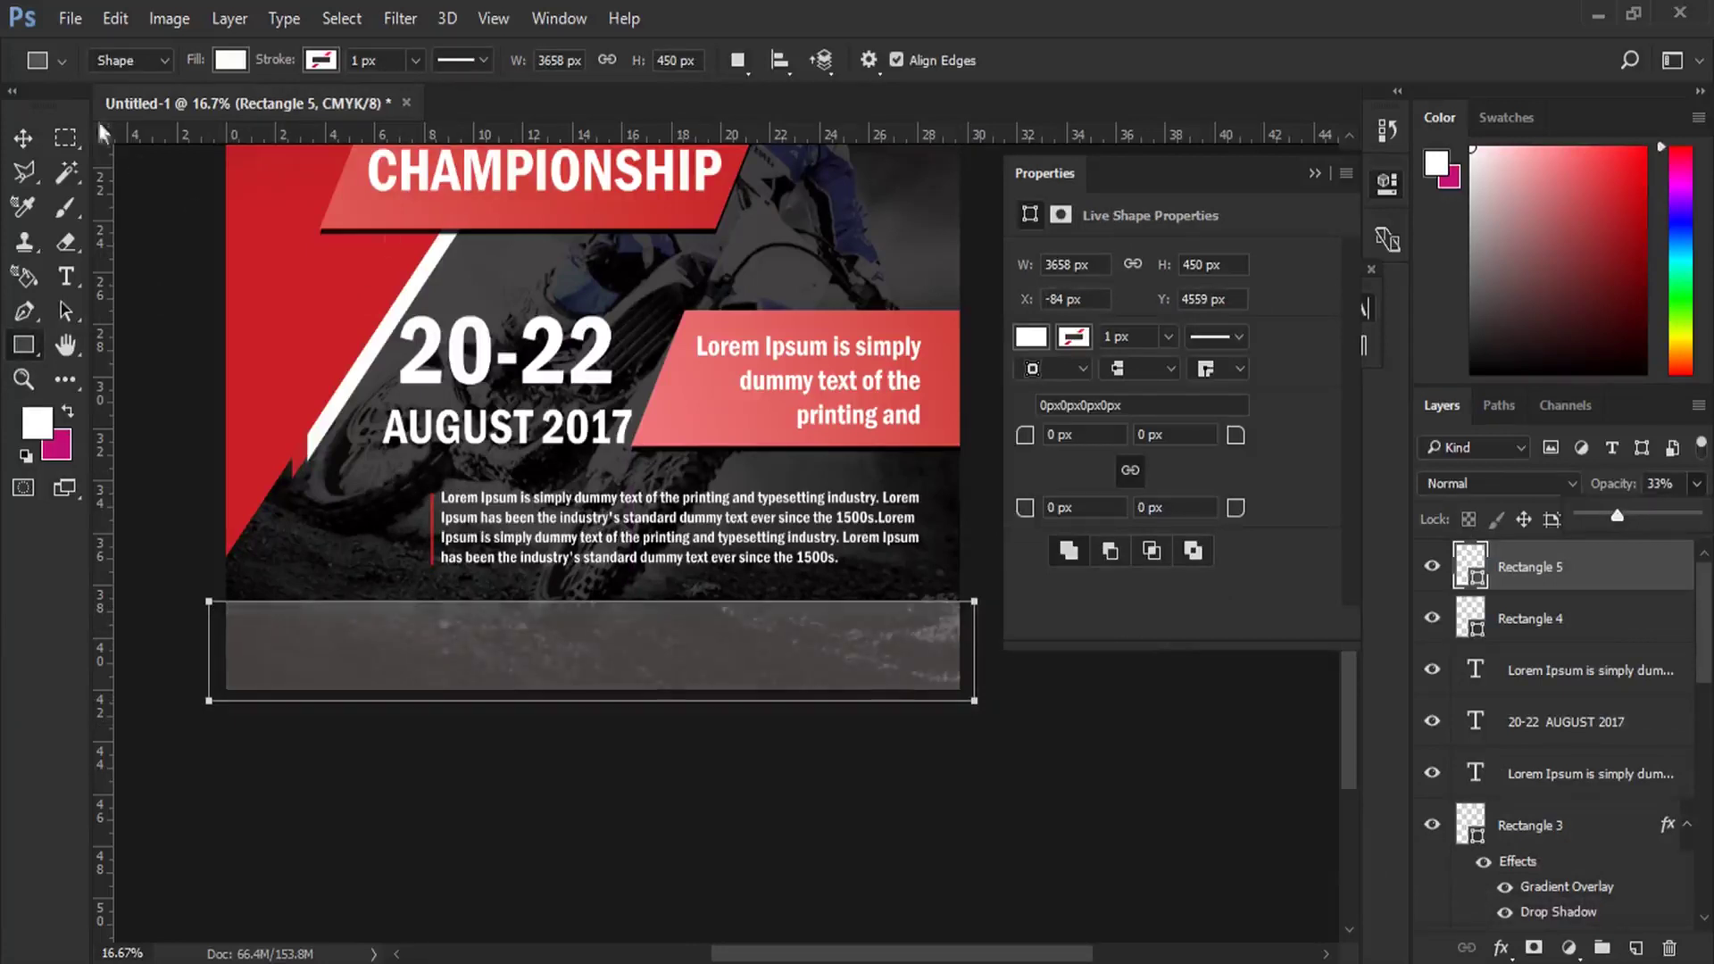
{"action": "key", "text": "v"}
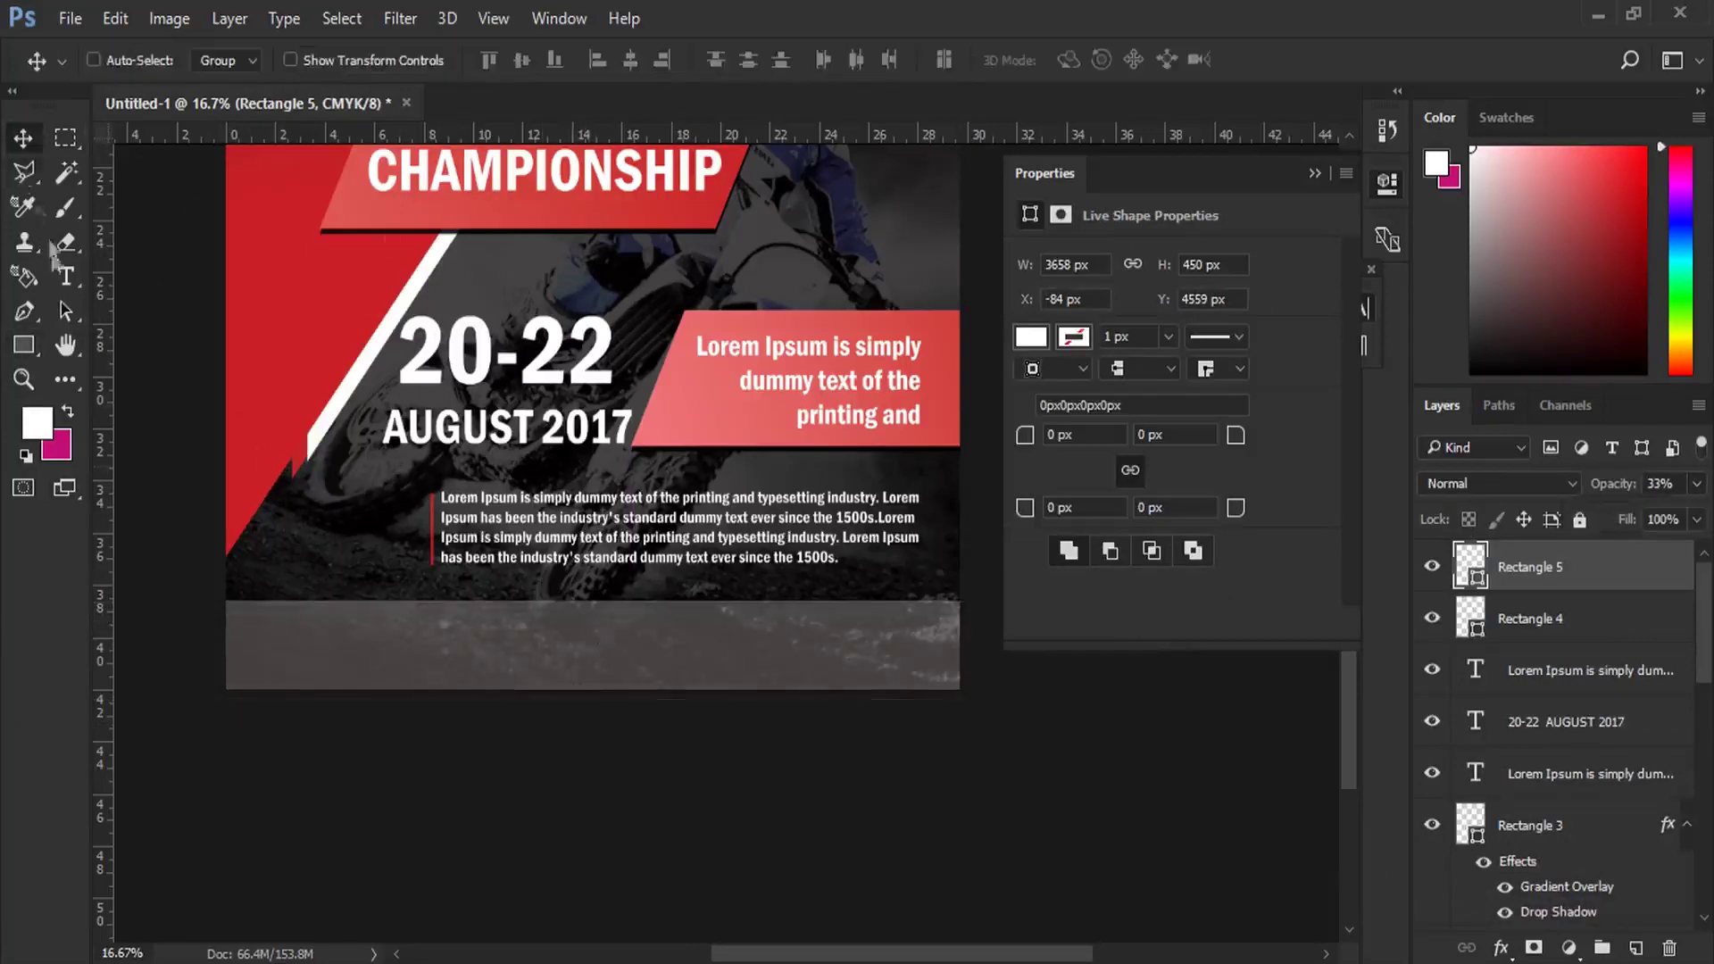
Step: Draw a rectangle and rotate it diagonally into the bottom-right corner as a triangle
{"action": "left_click", "coordinate": [23, 345]}
{"action": "left_click", "coordinate": [1636, 948]}
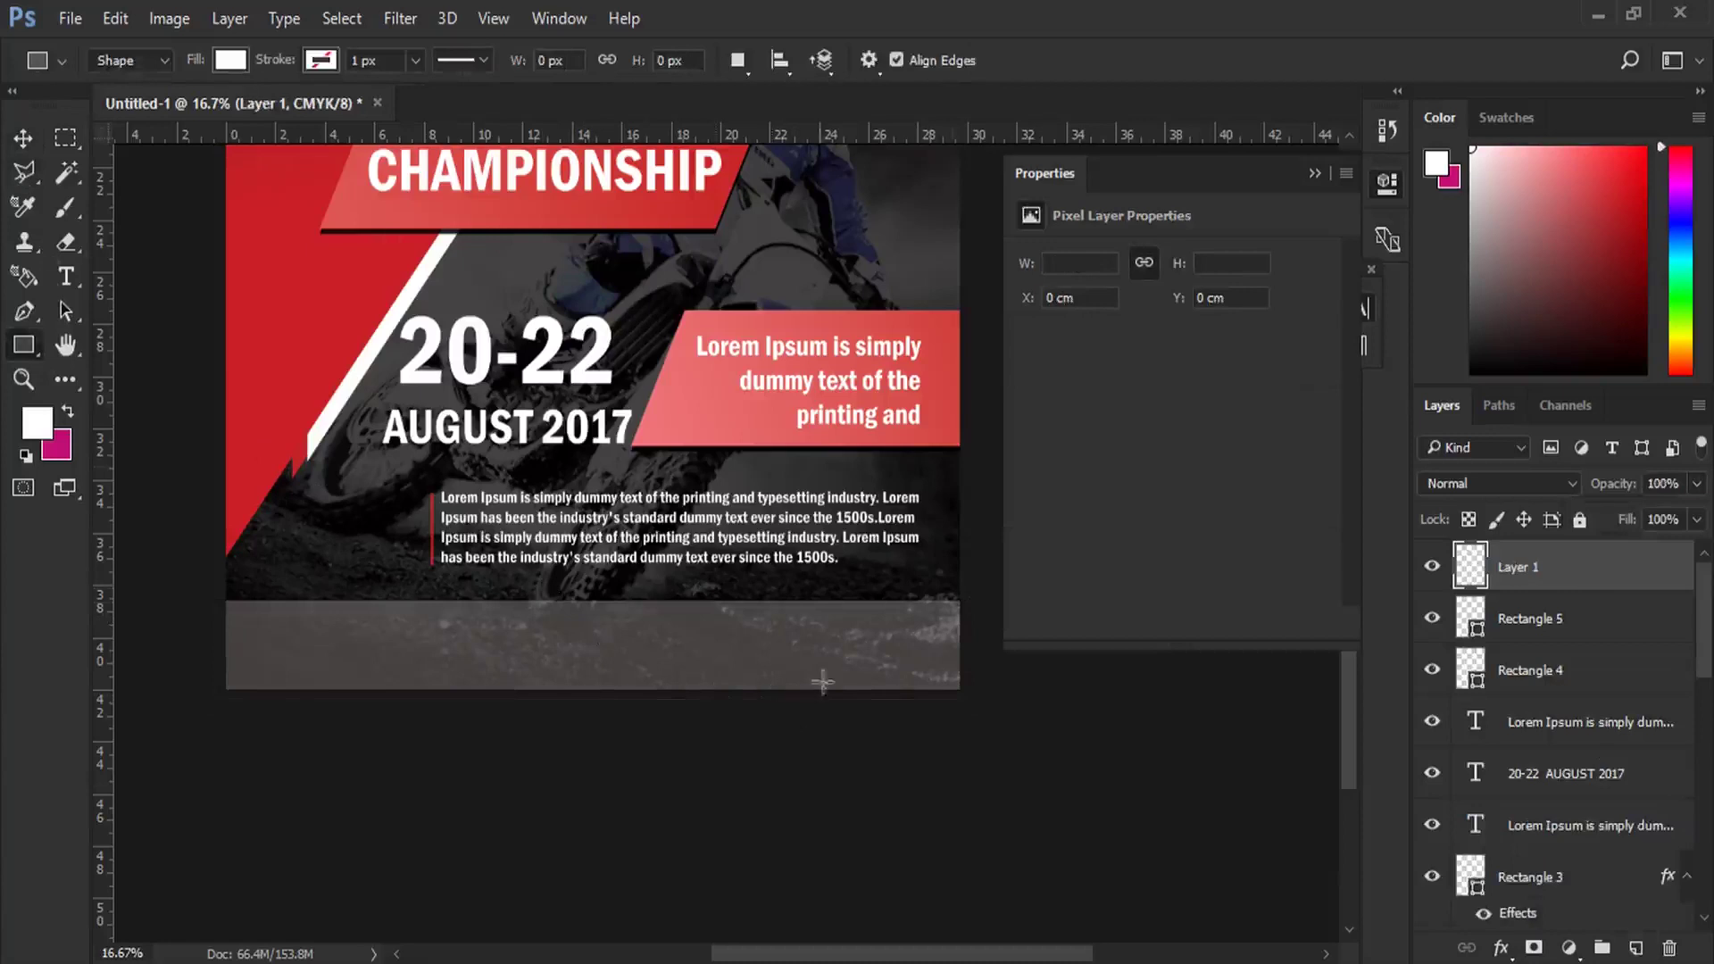
{"action": "left_click_drag", "start_coordinate": [755, 587], "coordinate": [970, 747]}
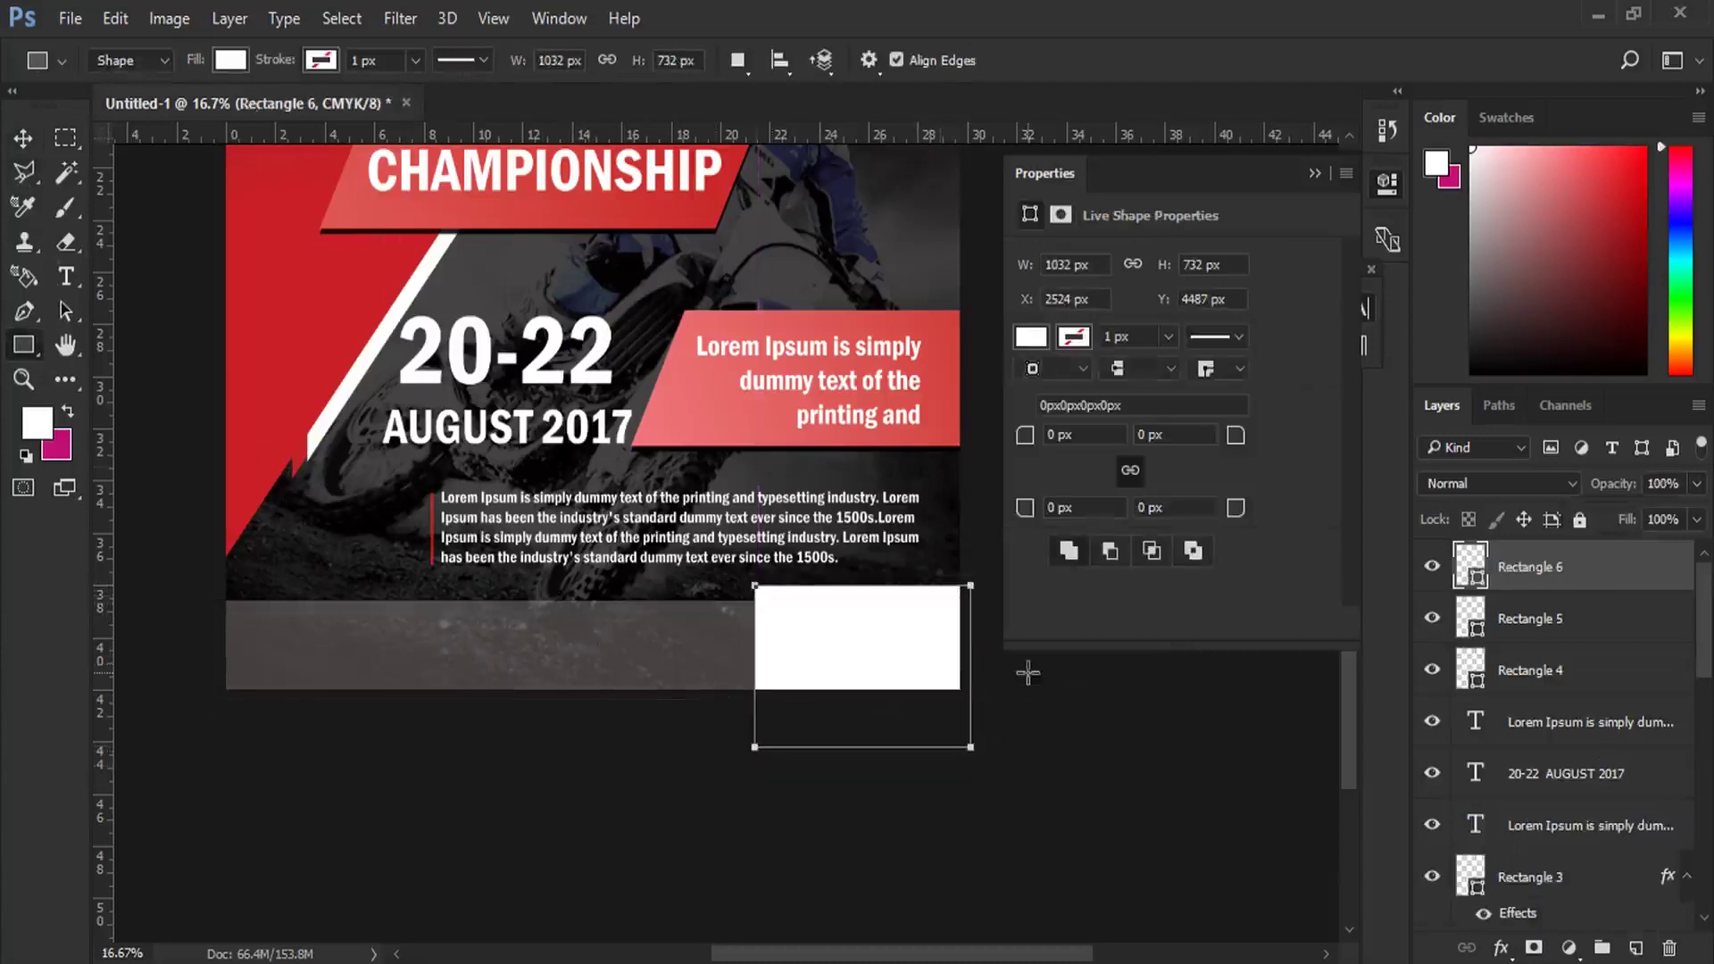
{"action": "key", "text": "ctrl+t"}
{"action": "left_click_drag", "start_coordinate": [1029, 682], "coordinate": [982, 741]}
{"action": "mouse_move", "coordinate": [928, 678]}
{"action": "left_mouse_down"}
{"action": "mouse_move", "coordinate": [1000, 661]}
{"action": "mouse_move", "coordinate": [956, 669]}
{"action": "left_mouse_up"}
{"action": "double_click", "coordinate": [886, 705]}
{"action": "left_click", "coordinate": [789, 394]}
{"action": "left_click", "coordinate": [23, 145]}
Step: Fill the corner triangle with the poster's sampled red at about 73% opacity
{"action": "double_click", "coordinate": [1465, 564]}
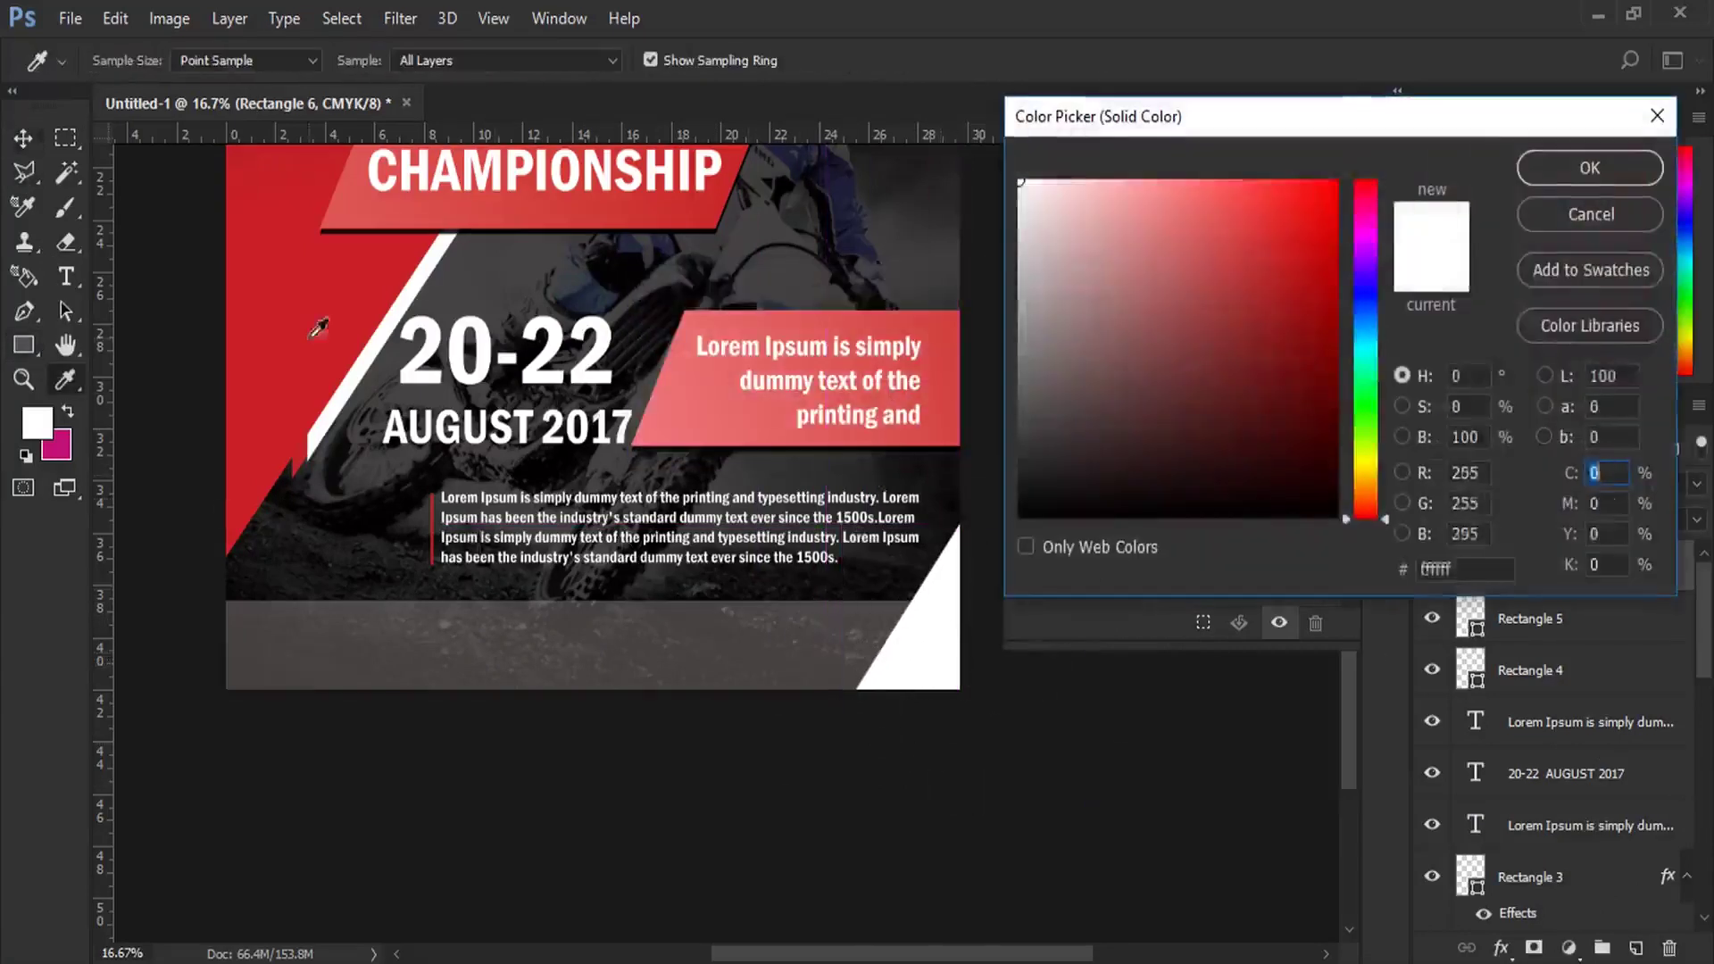
{"action": "left_click", "coordinate": [321, 329]}
{"action": "left_click", "coordinate": [1588, 169]}
{"action": "left_click_drag", "start_coordinate": [1697, 491], "coordinate": [1666, 520]}
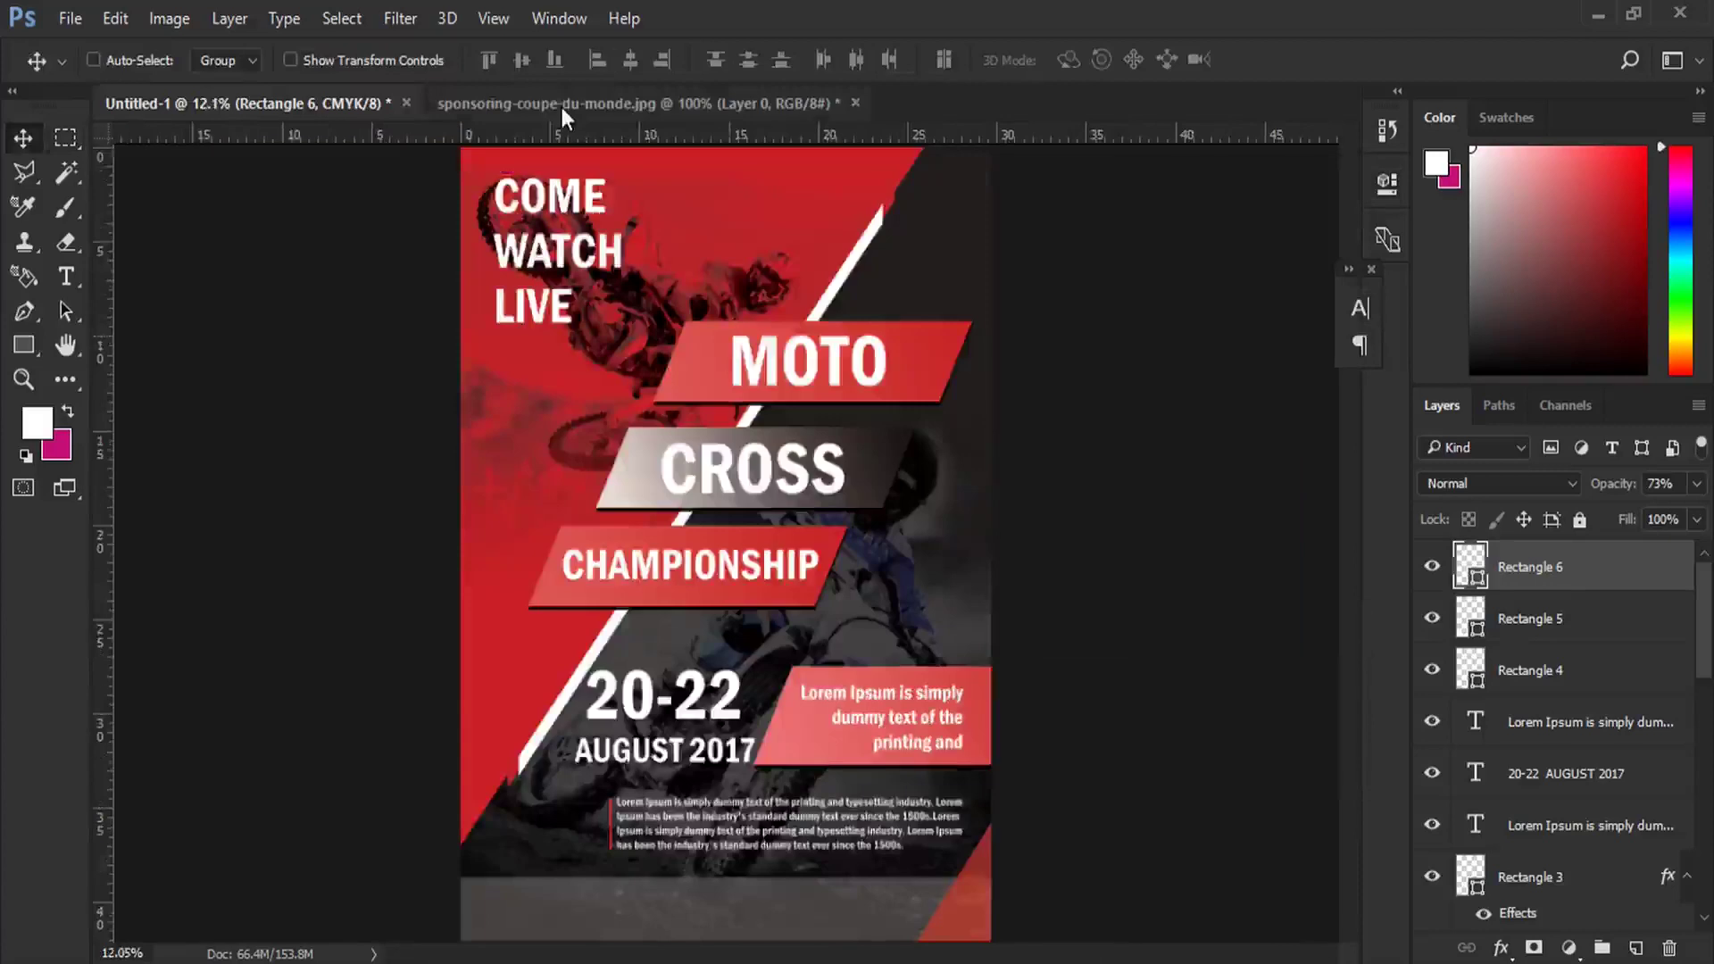
Step: Drag the sponsor logo row from the sponsoring image into the poster, zoomed on the bottom
{"action": "left_click", "coordinate": [562, 104]}
{"action": "mouse_move", "coordinate": [572, 535]}
{"action": "left_mouse_down"}
{"action": "mouse_move", "coordinate": [652, 910]}
{"action": "mouse_move", "coordinate": [696, 902]}
{"action": "left_mouse_up"}
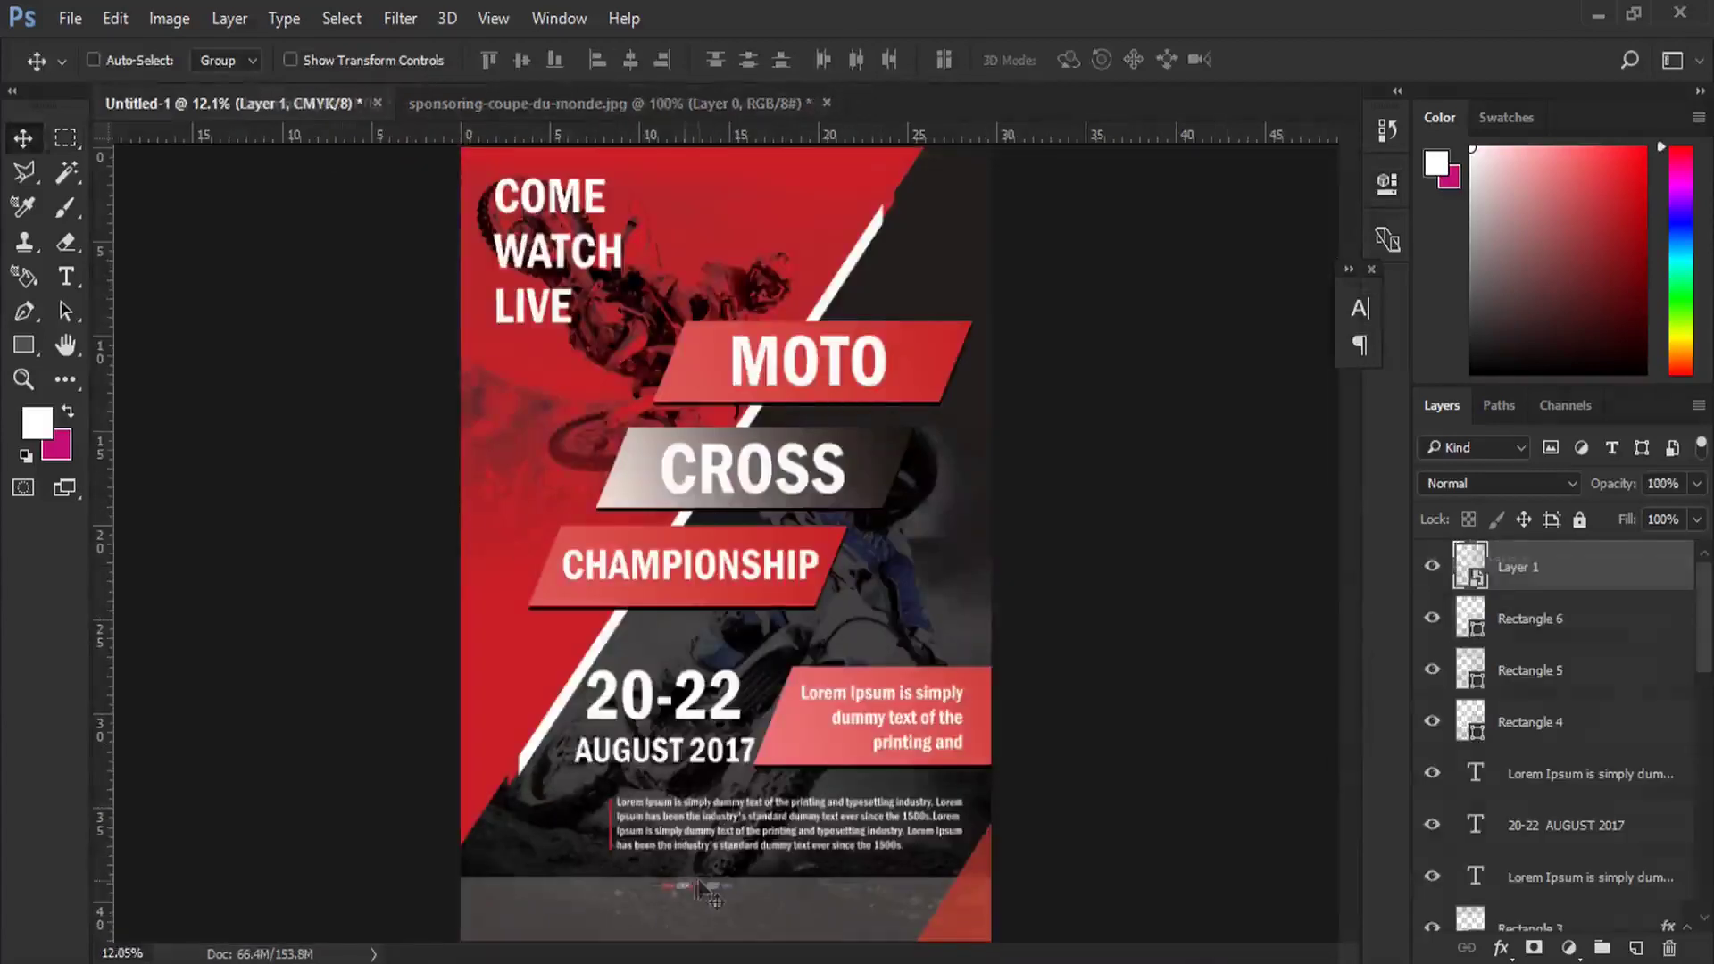
{"action": "left_click", "coordinate": [23, 378]}
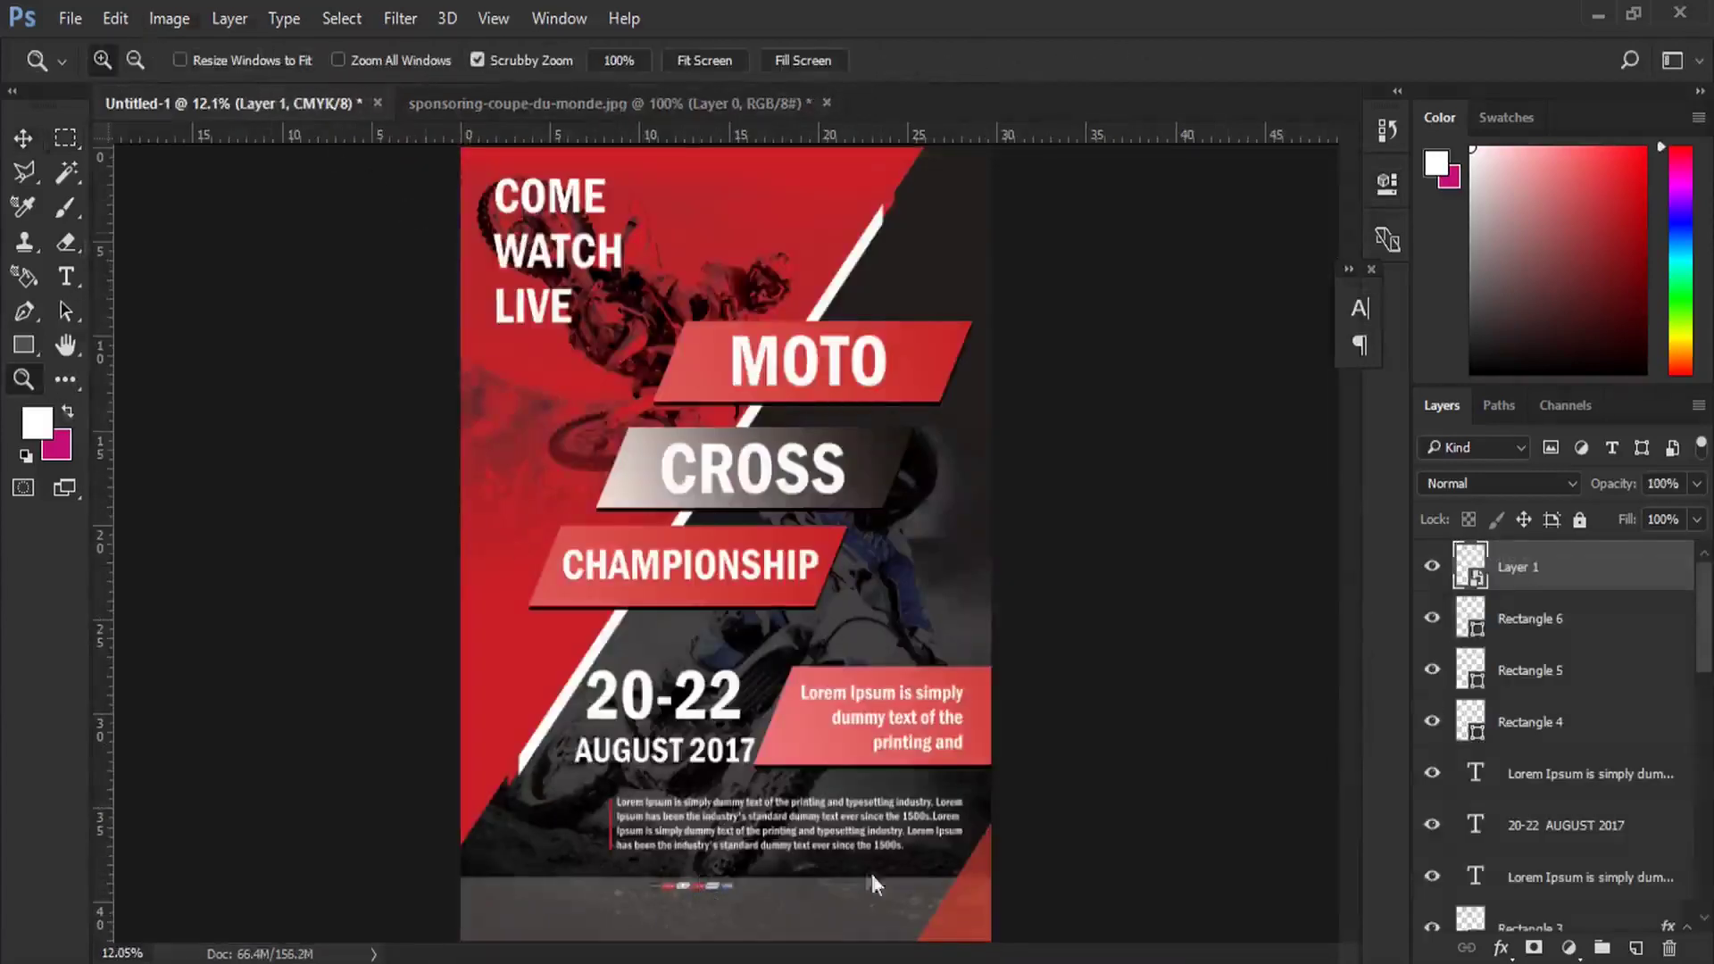
{"action": "left_click", "coordinate": [765, 885]}
Step: Scale the sponsor logos to 145% and move them down into the grey strip
{"action": "left_click", "coordinate": [115, 18]}
{"action": "left_click", "coordinate": [209, 548]}
{"action": "left_click_drag", "start_coordinate": [351, 67], "coordinate": [494, 54]}
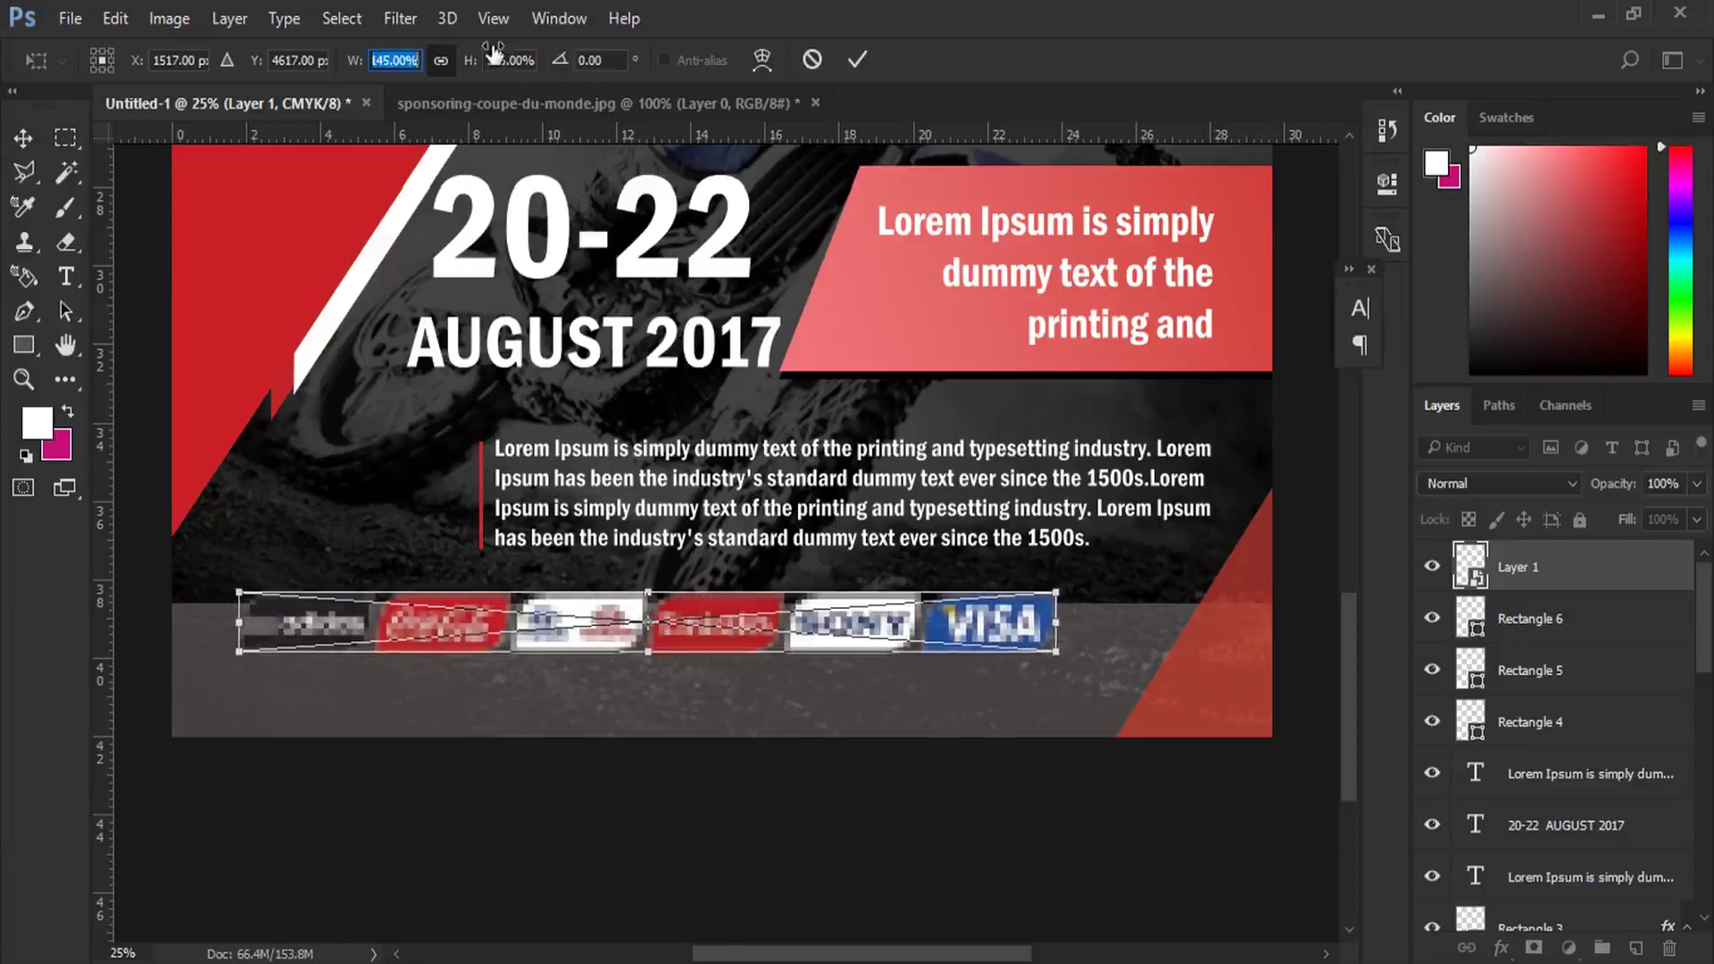
{"action": "left_click_drag", "start_coordinate": [722, 647], "coordinate": [723, 692]}
{"action": "key", "text": "Return"}
Step: Enlarge the logo strip slightly further to the right and nudge it down
{"action": "key", "text": "z"}
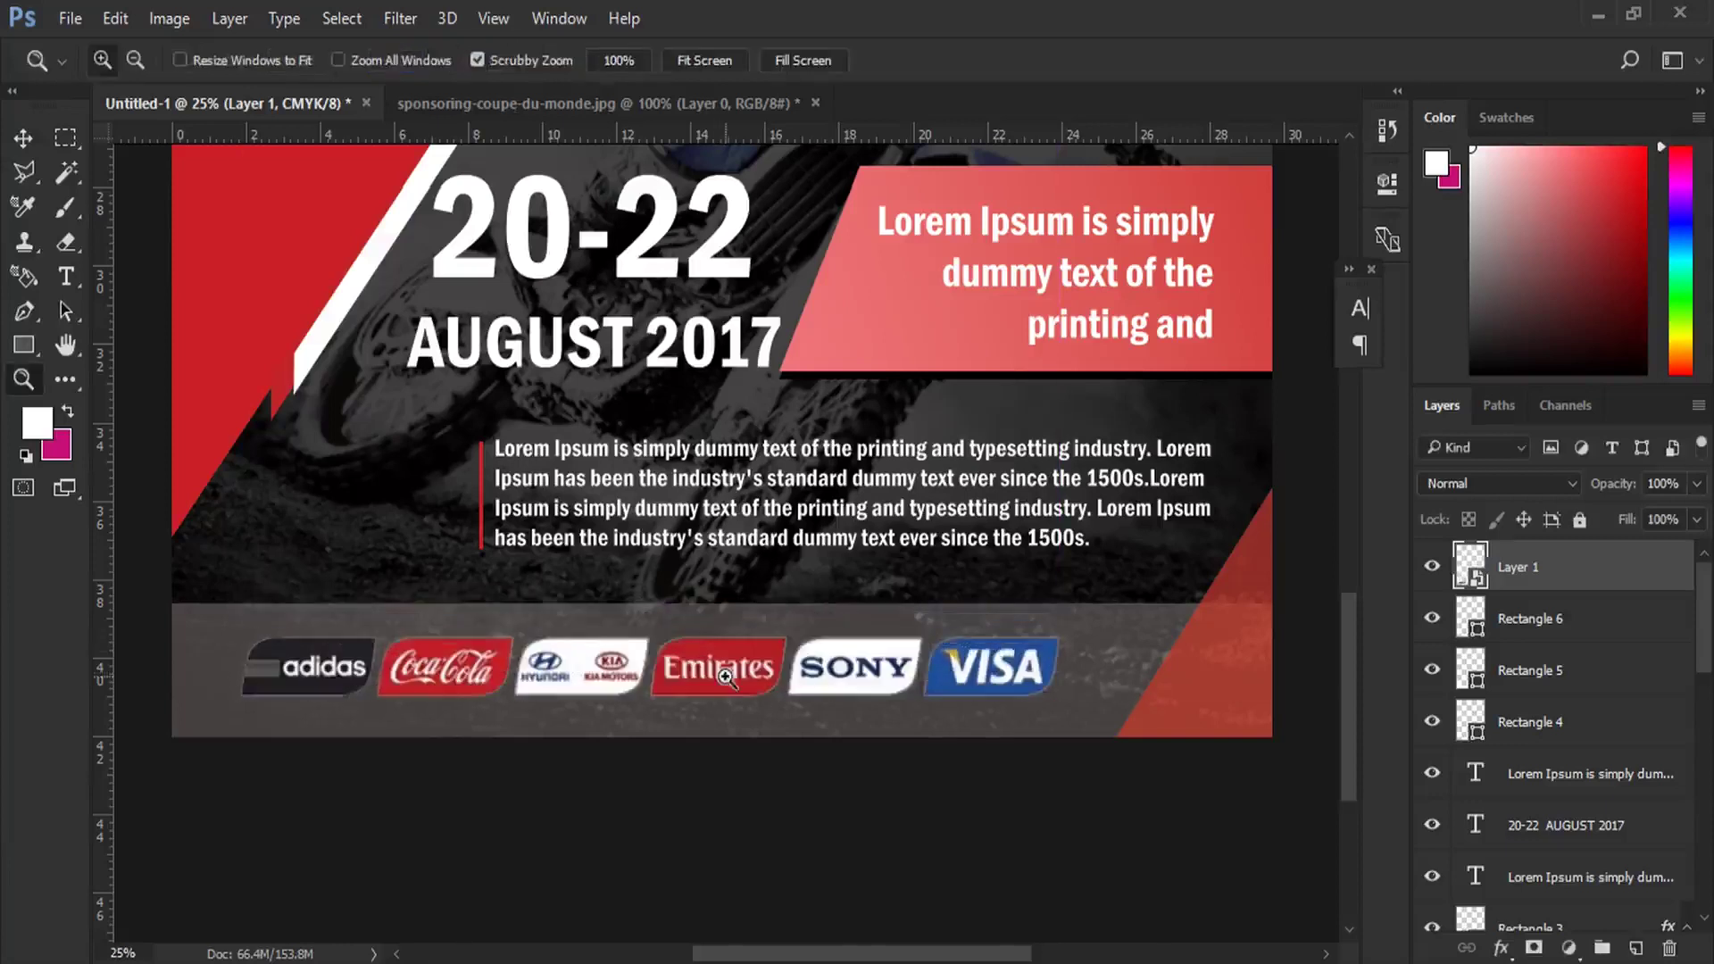
{"action": "key", "text": "ctrl+t"}
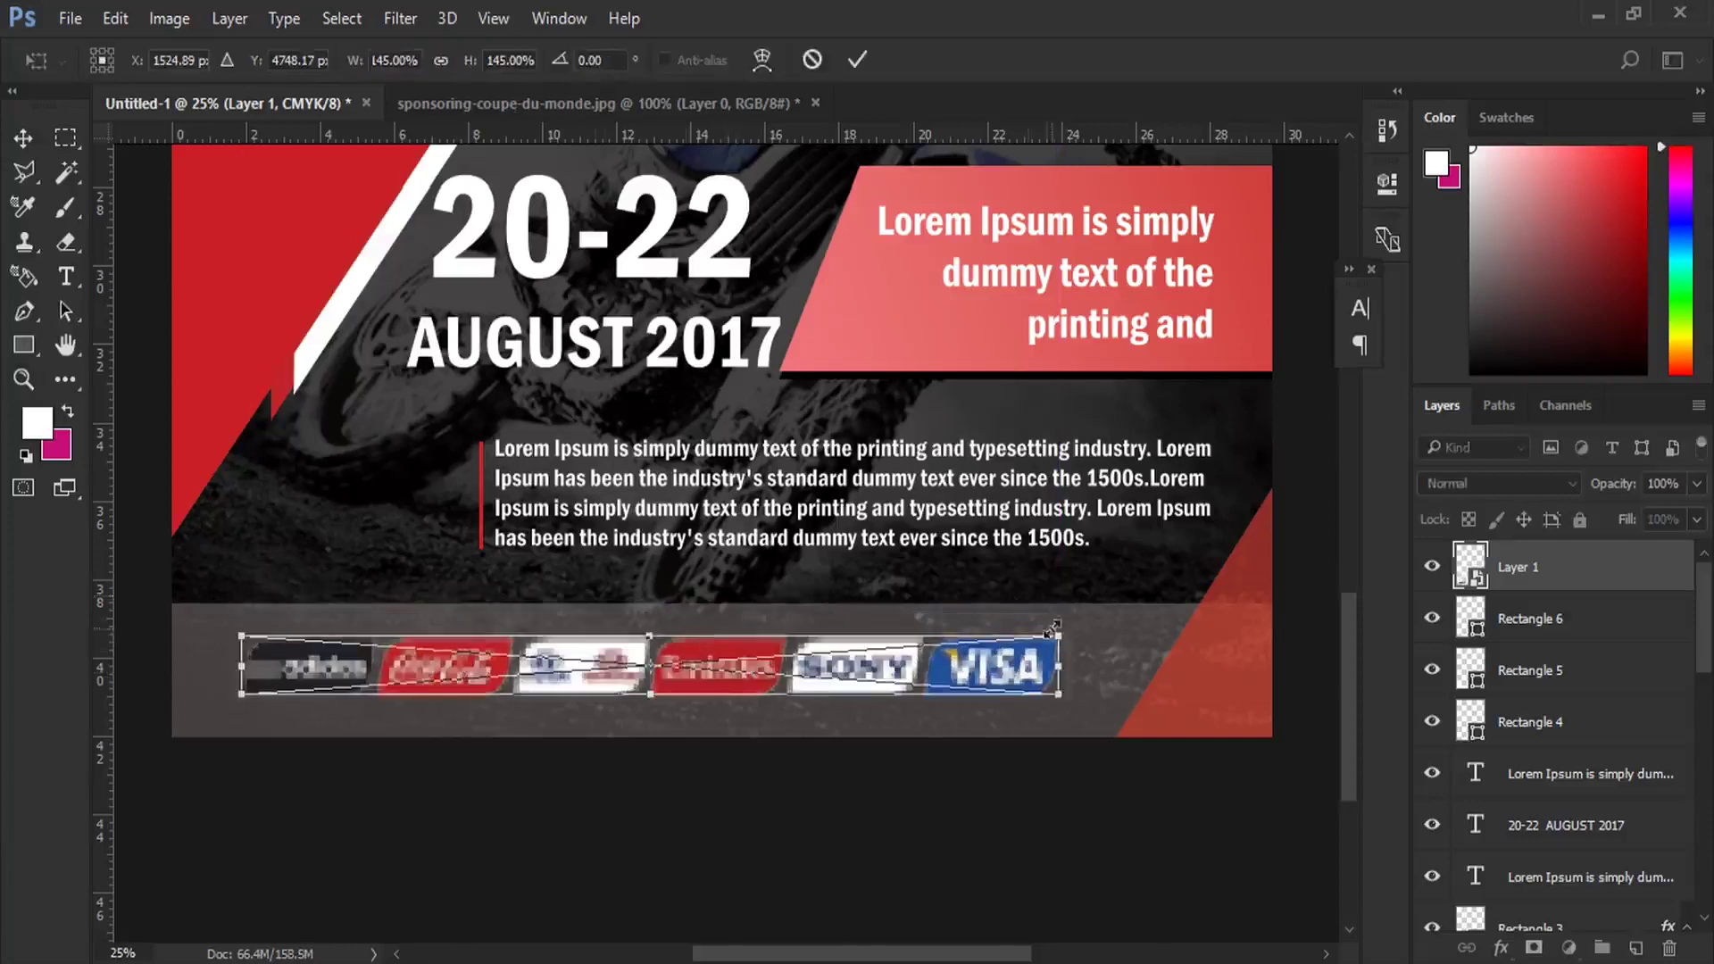
{"action": "left_click_drag", "start_coordinate": [1090, 630], "coordinate": [1102, 623]}
{"action": "key", "text": "Return"}
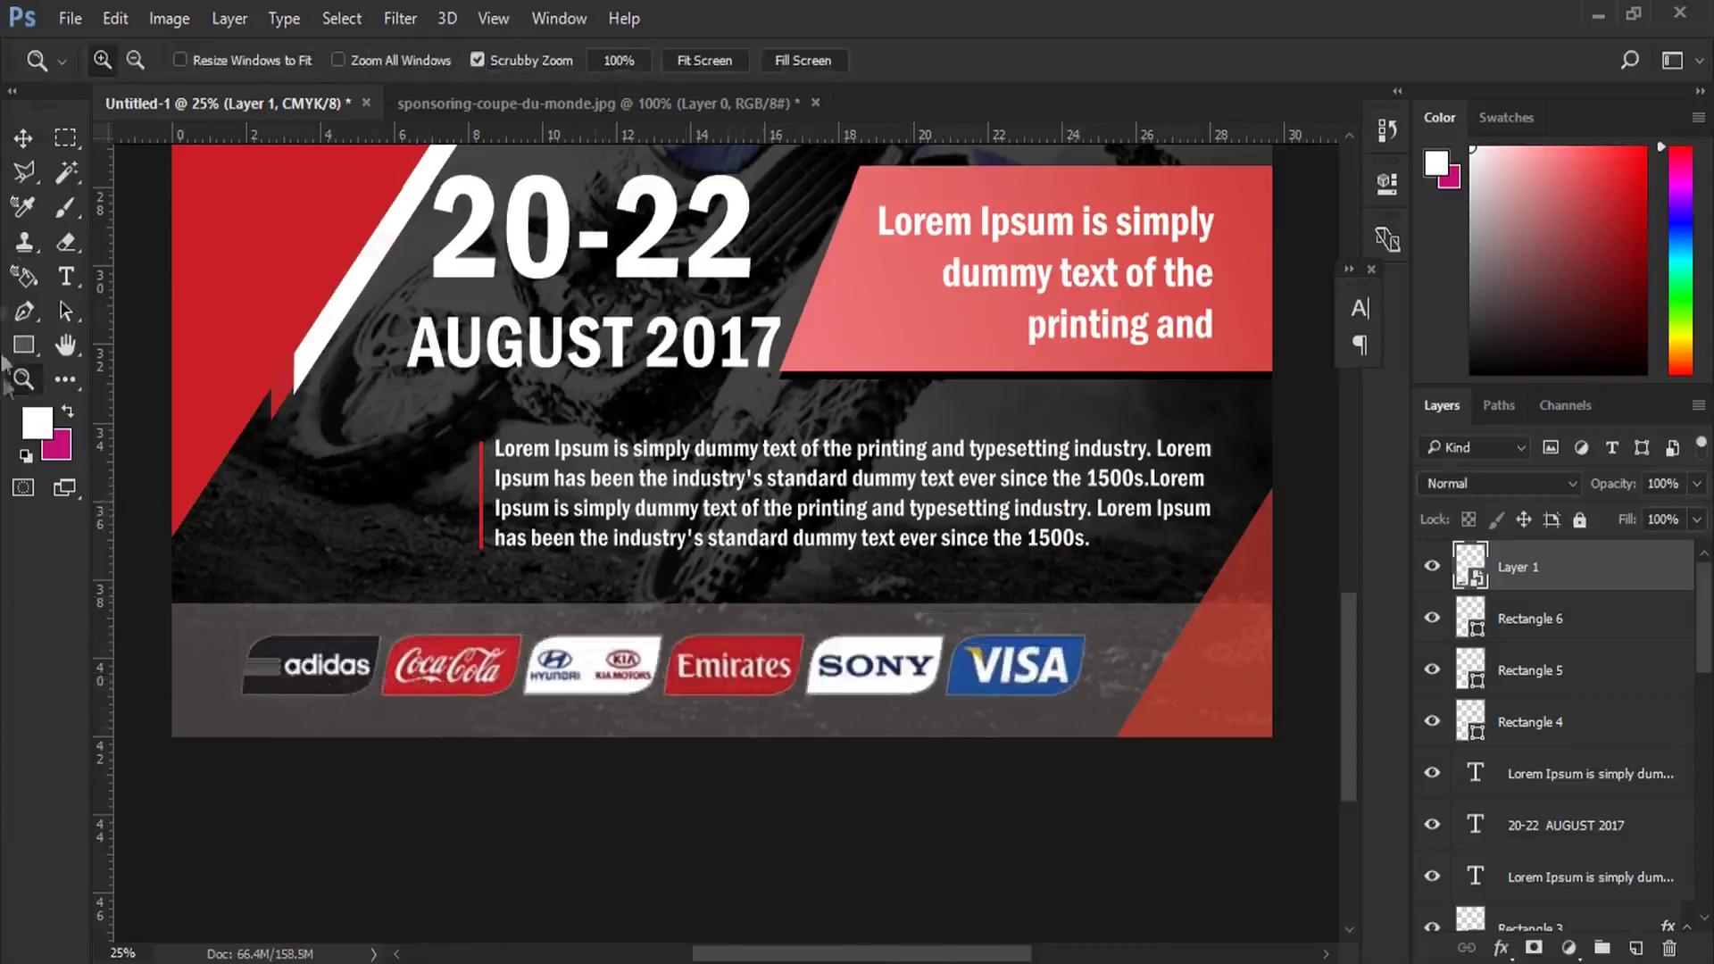
{"action": "key", "text": "v"}
{"action": "key", "text": "shift+Down"}
{"action": "key", "text": "shift+Down"}
Step: Load the logo layer's selection and add Levels 1 above the logos, shadow input 20
{"action": "left_click", "coordinate": [1469, 564], "text": "ctrl"}
{"action": "left_click", "coordinate": [1568, 948]}
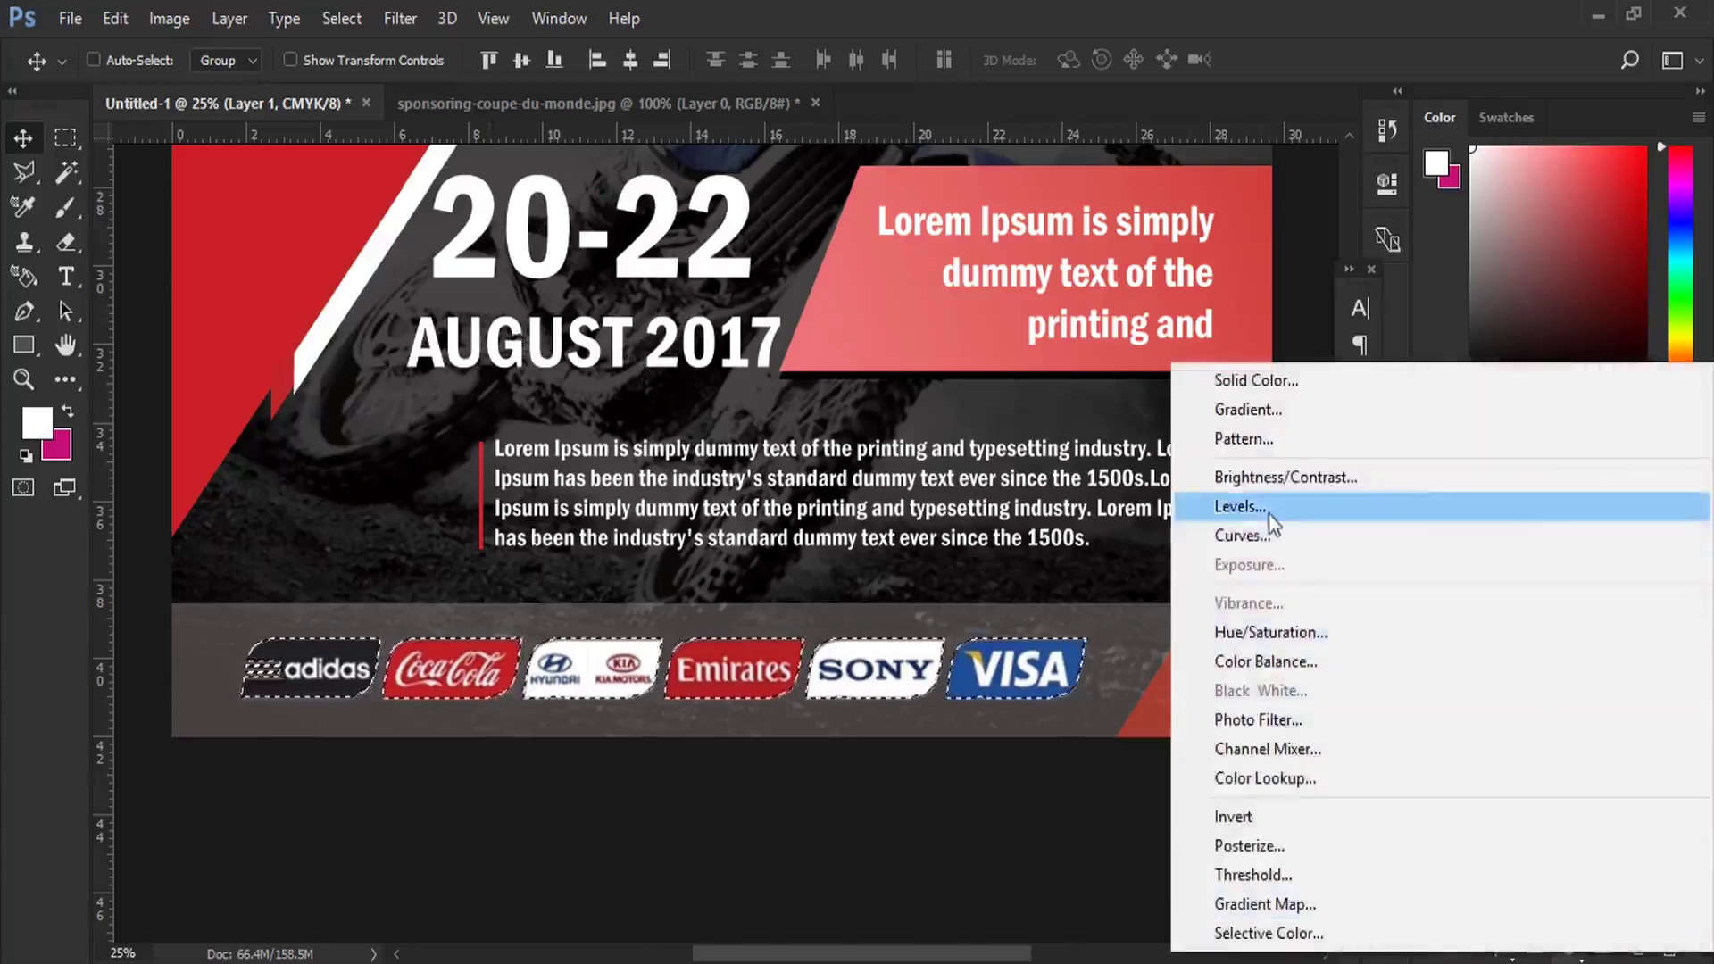
{"action": "left_click", "coordinate": [1241, 506]}
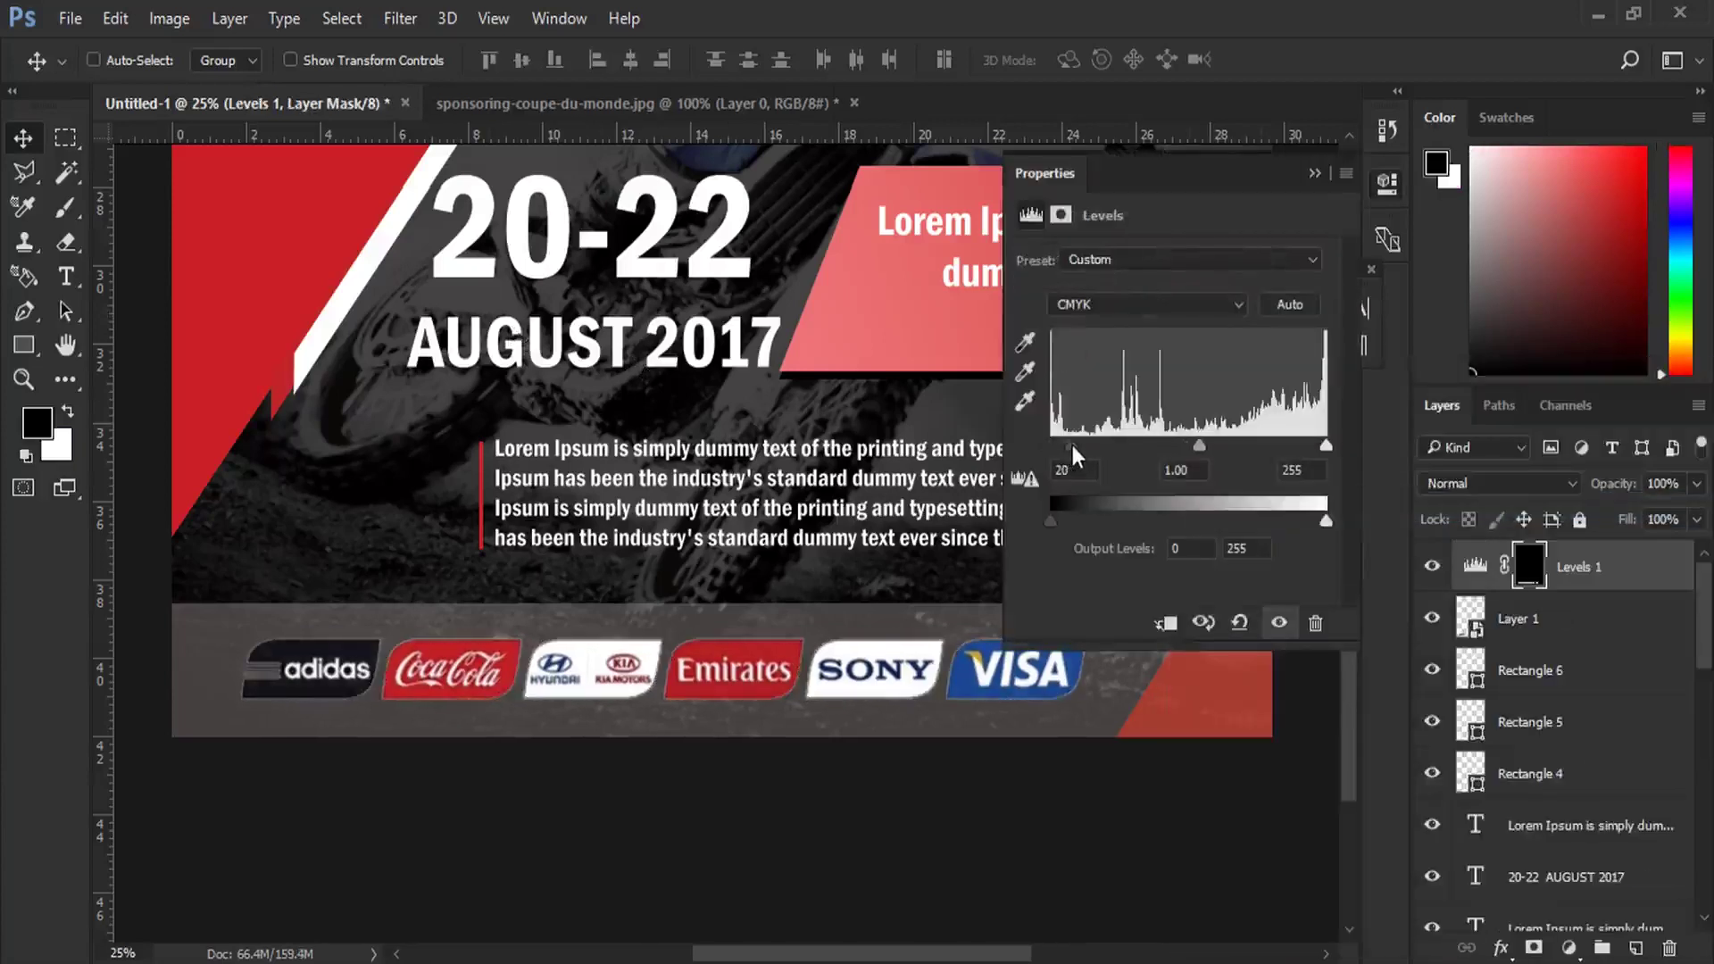
{"action": "left_click", "coordinate": [1314, 173]}
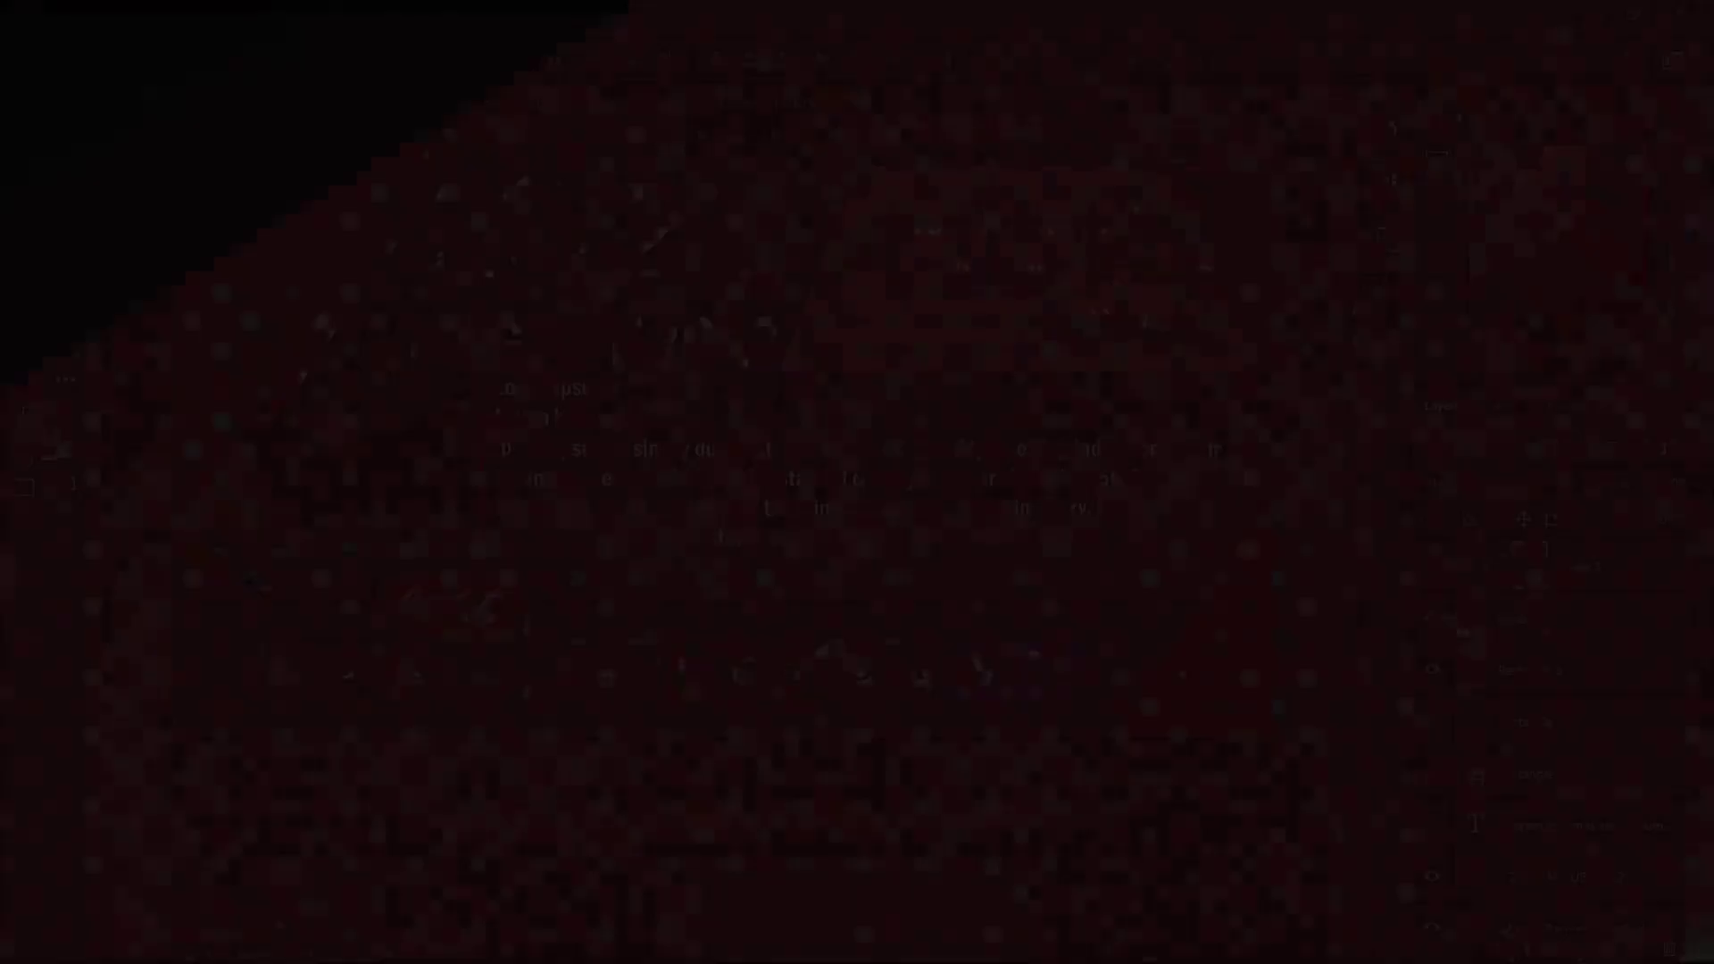